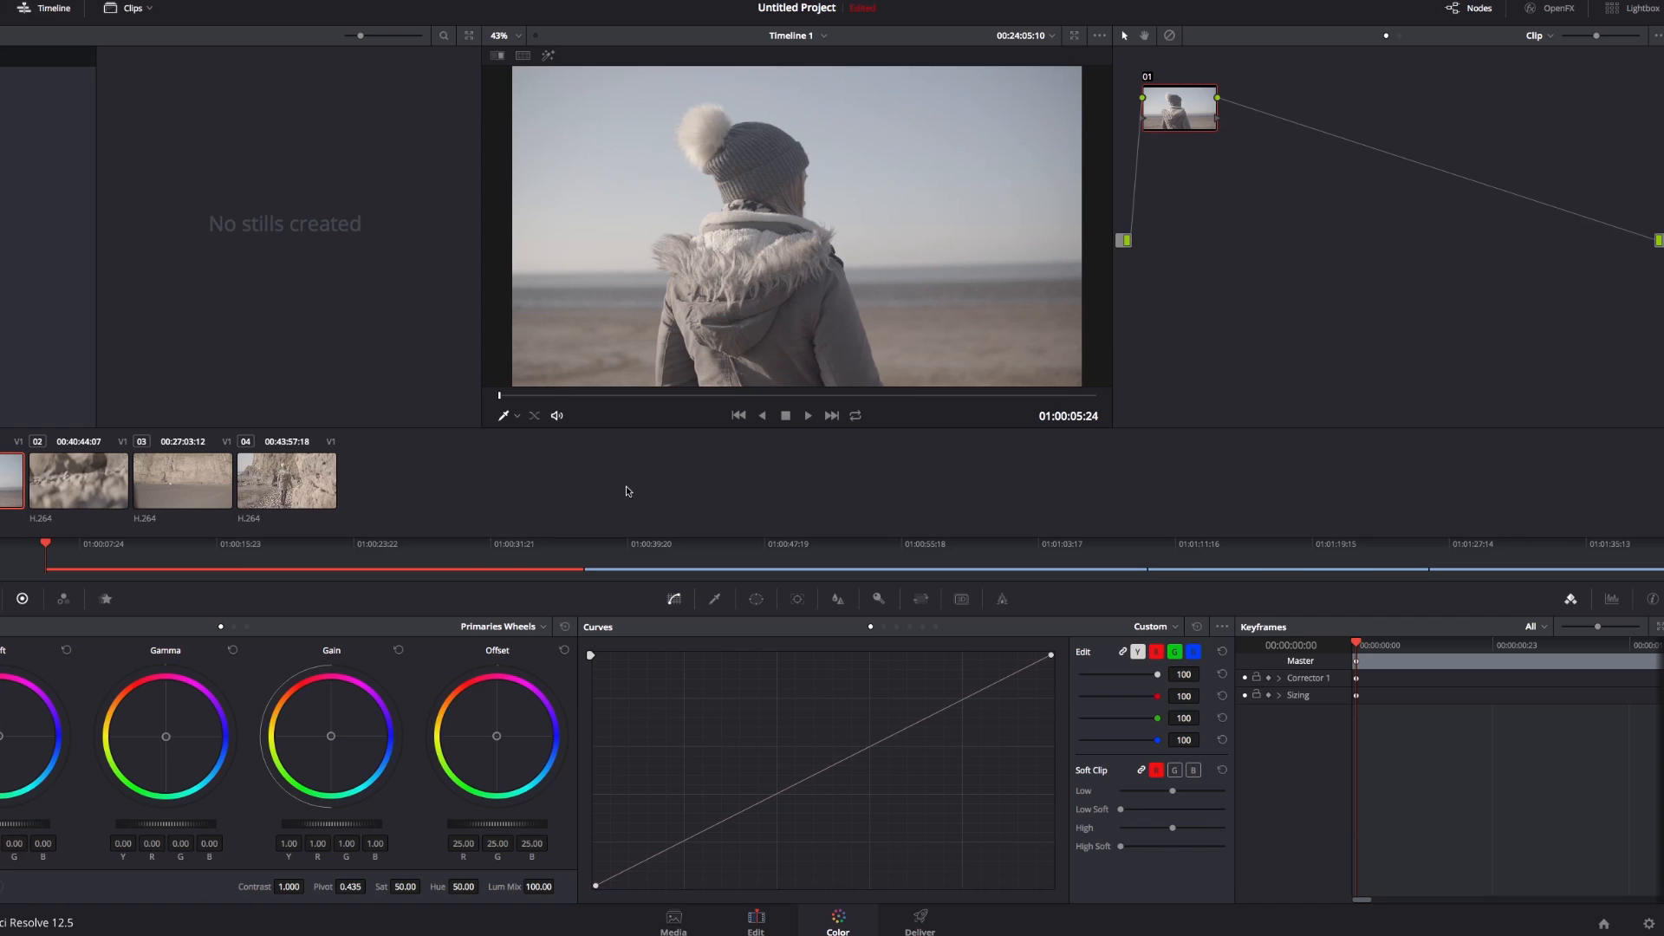
# Open the LUT folder from the project's Color Management settings and move its window aside to expose the desktop
pyautogui.click(1649, 924)
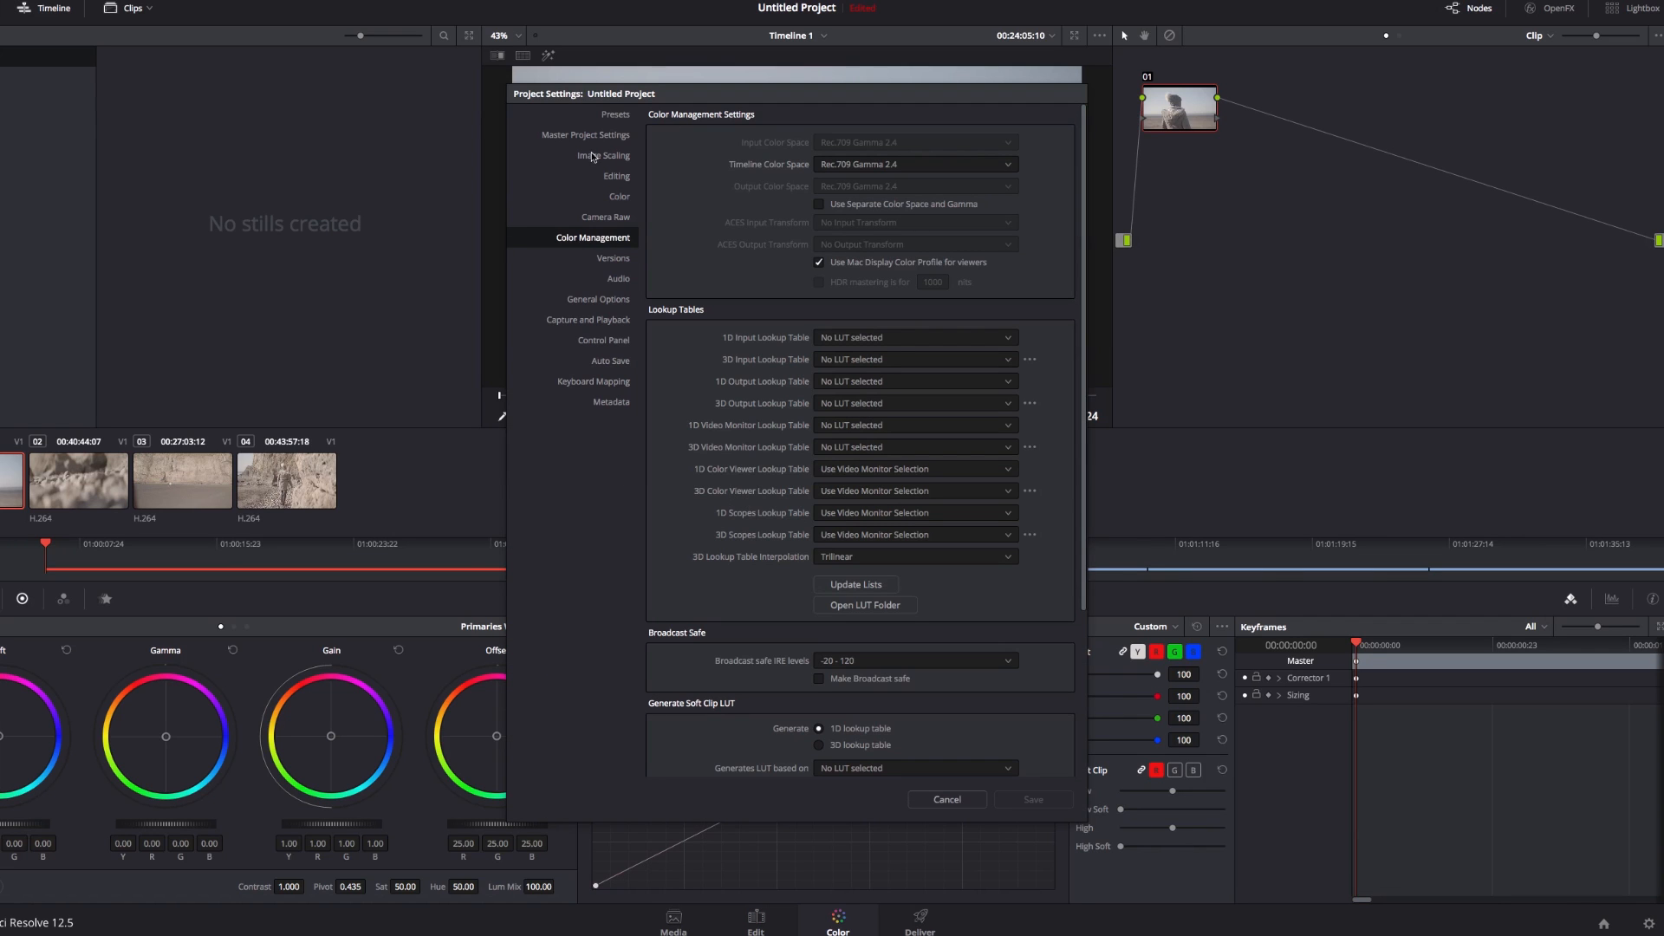
pyautogui.click(865, 613)
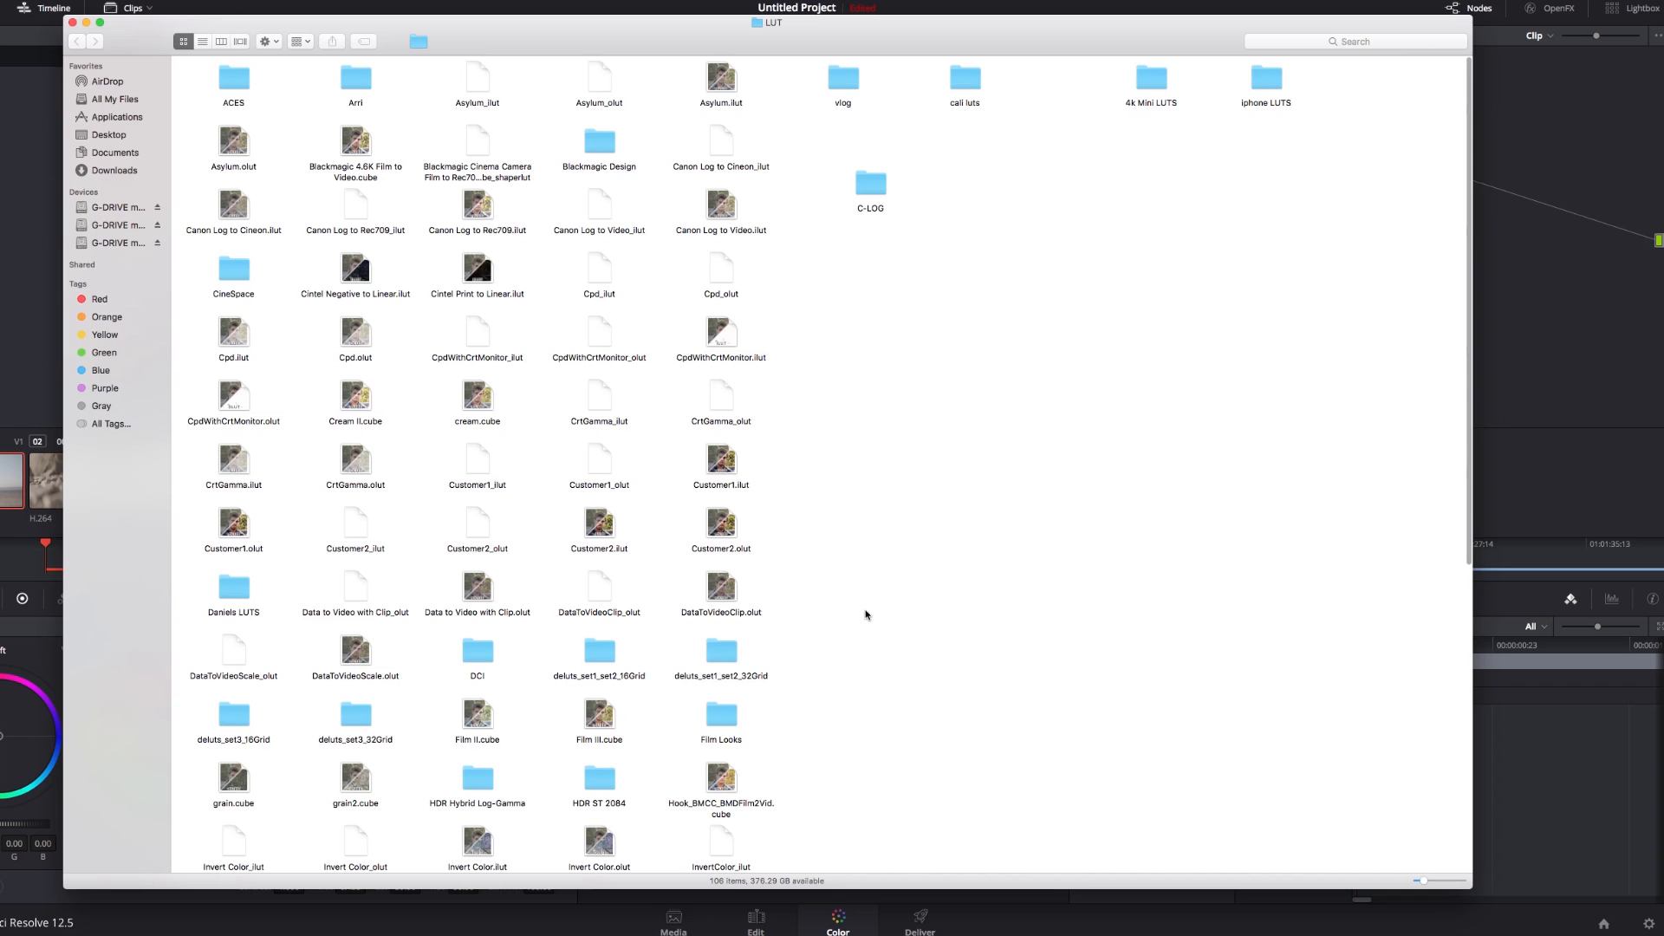
pyautogui.click(5, 128)
pyautogui.click(11, 3)
pyautogui.click(30, 47)
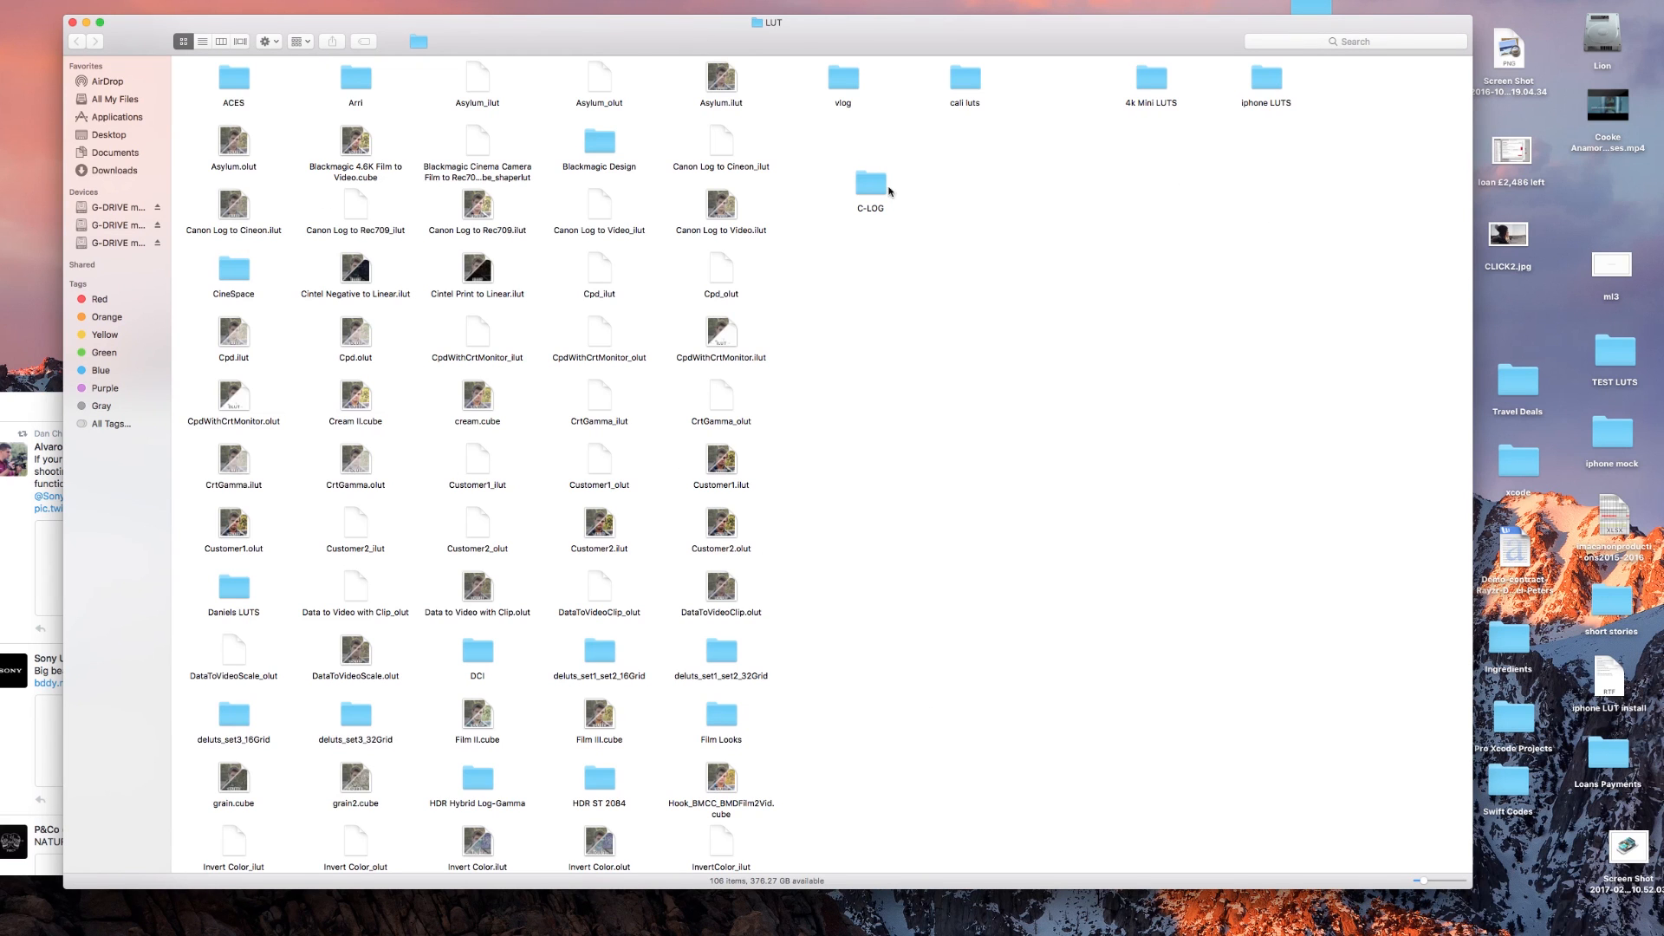
pyautogui.moveTo(1133, 49); pyautogui.dragTo(811, 49)
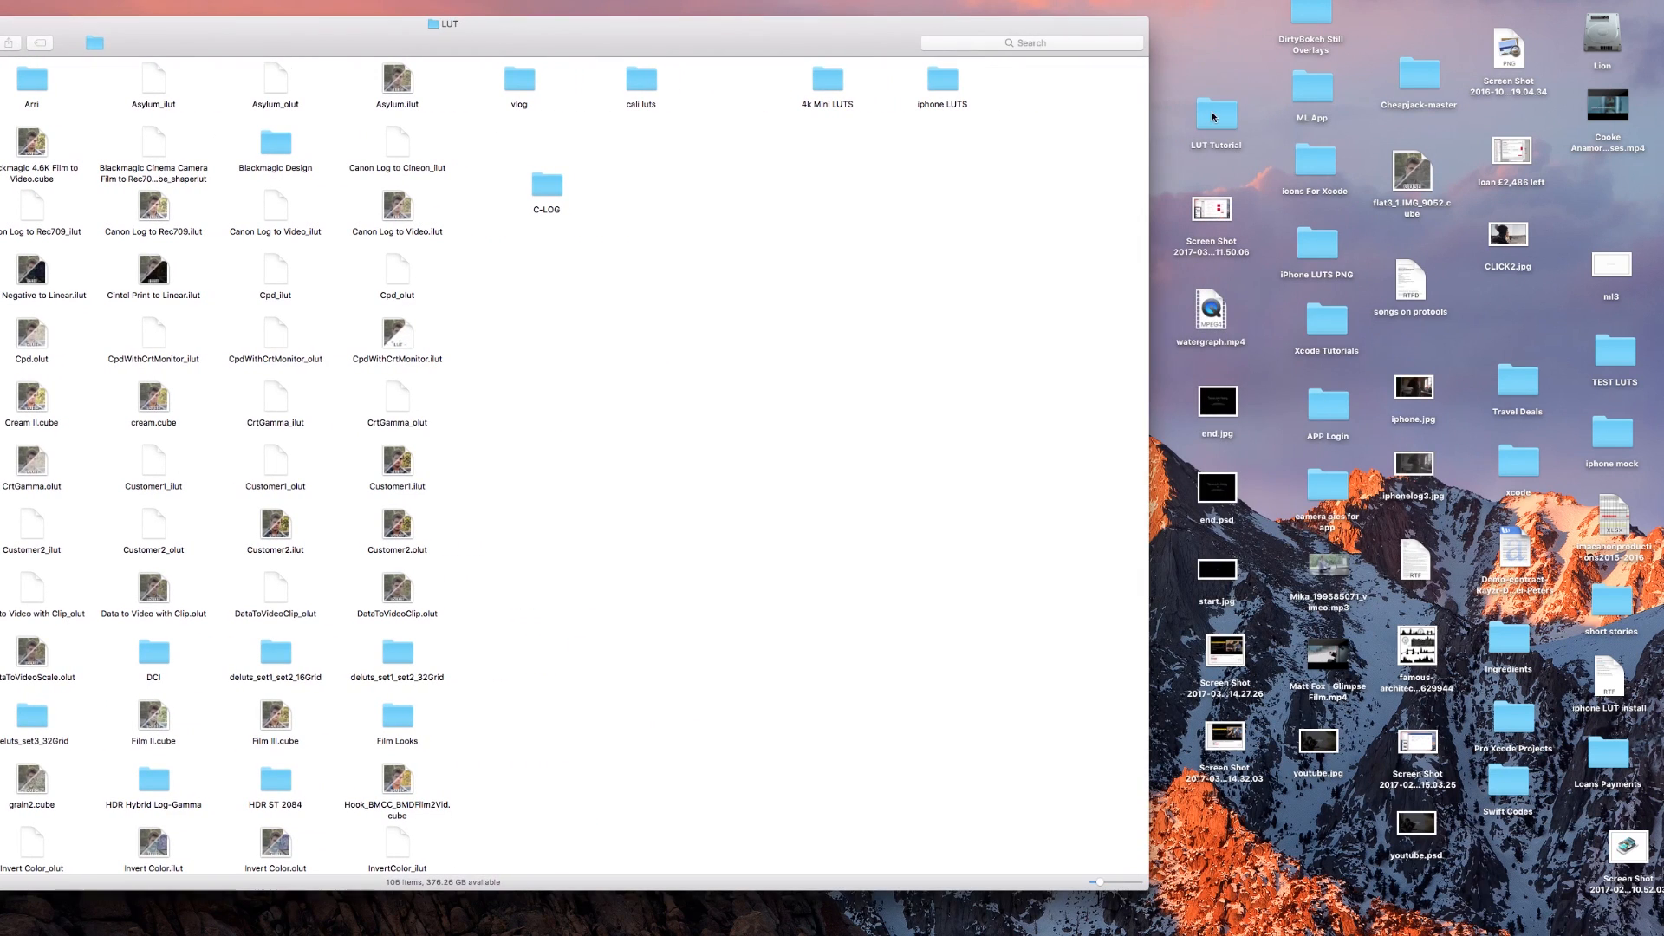
# Copy the Slog2 folder from SLOG 2 LUTS inside the desktop's LUT Tutorial folder into the LUT folder, and close both windows
pyautogui.doubleClick(1229, 117)
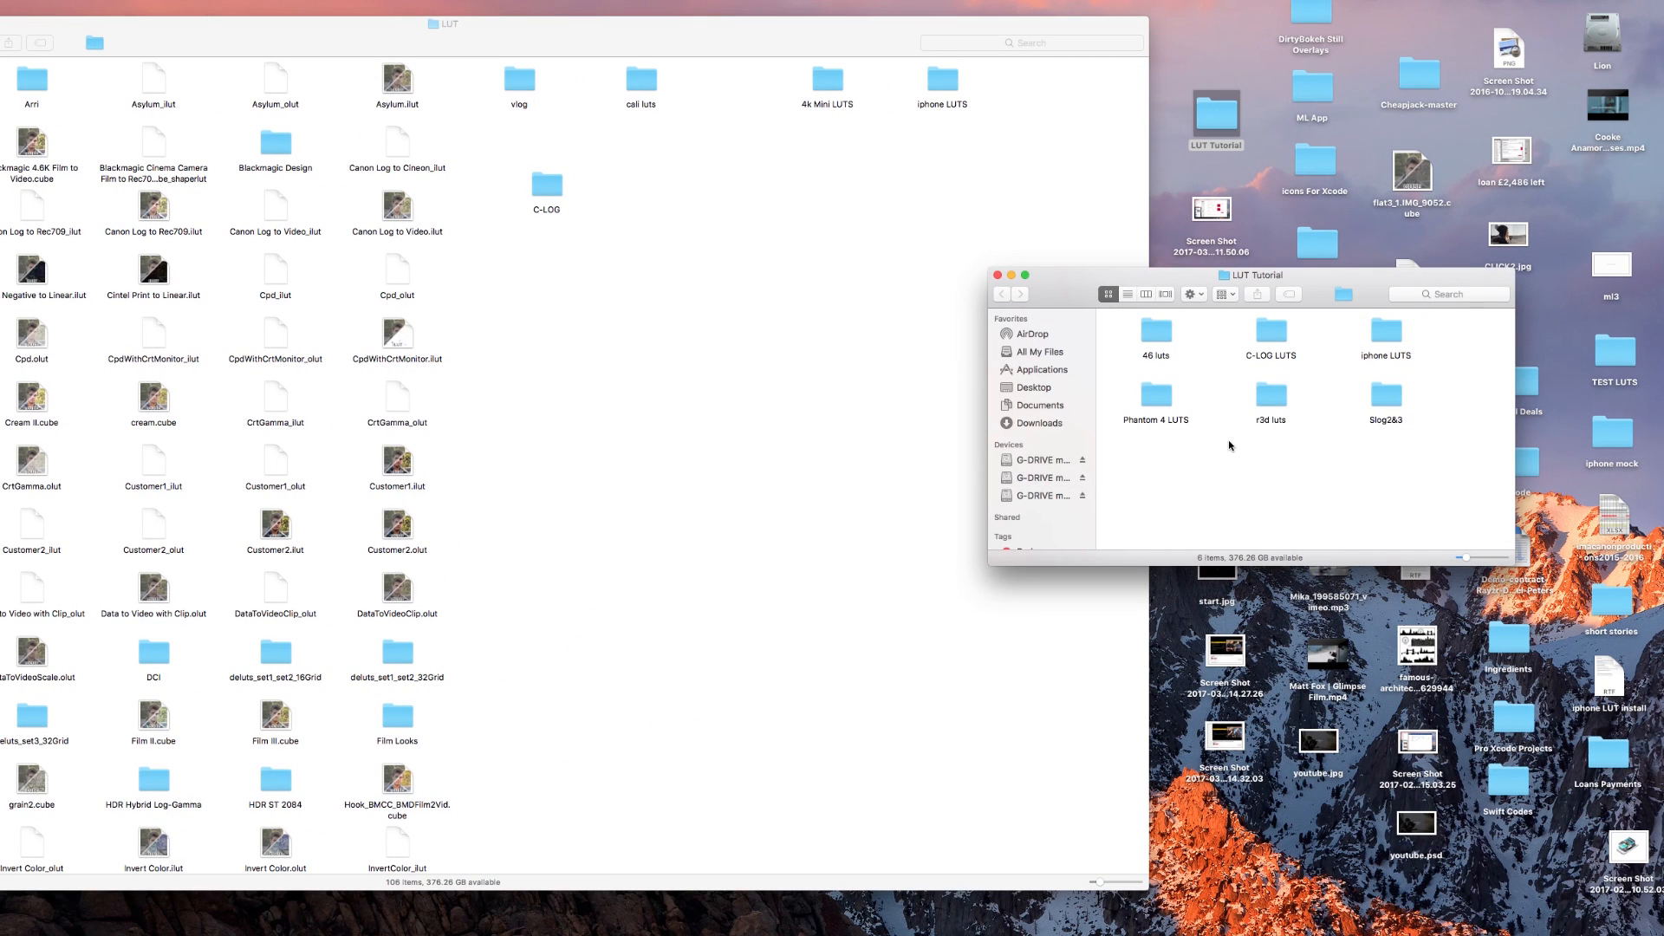
pyautogui.doubleClick(1385, 397)
pyautogui.doubleClick(1161, 334)
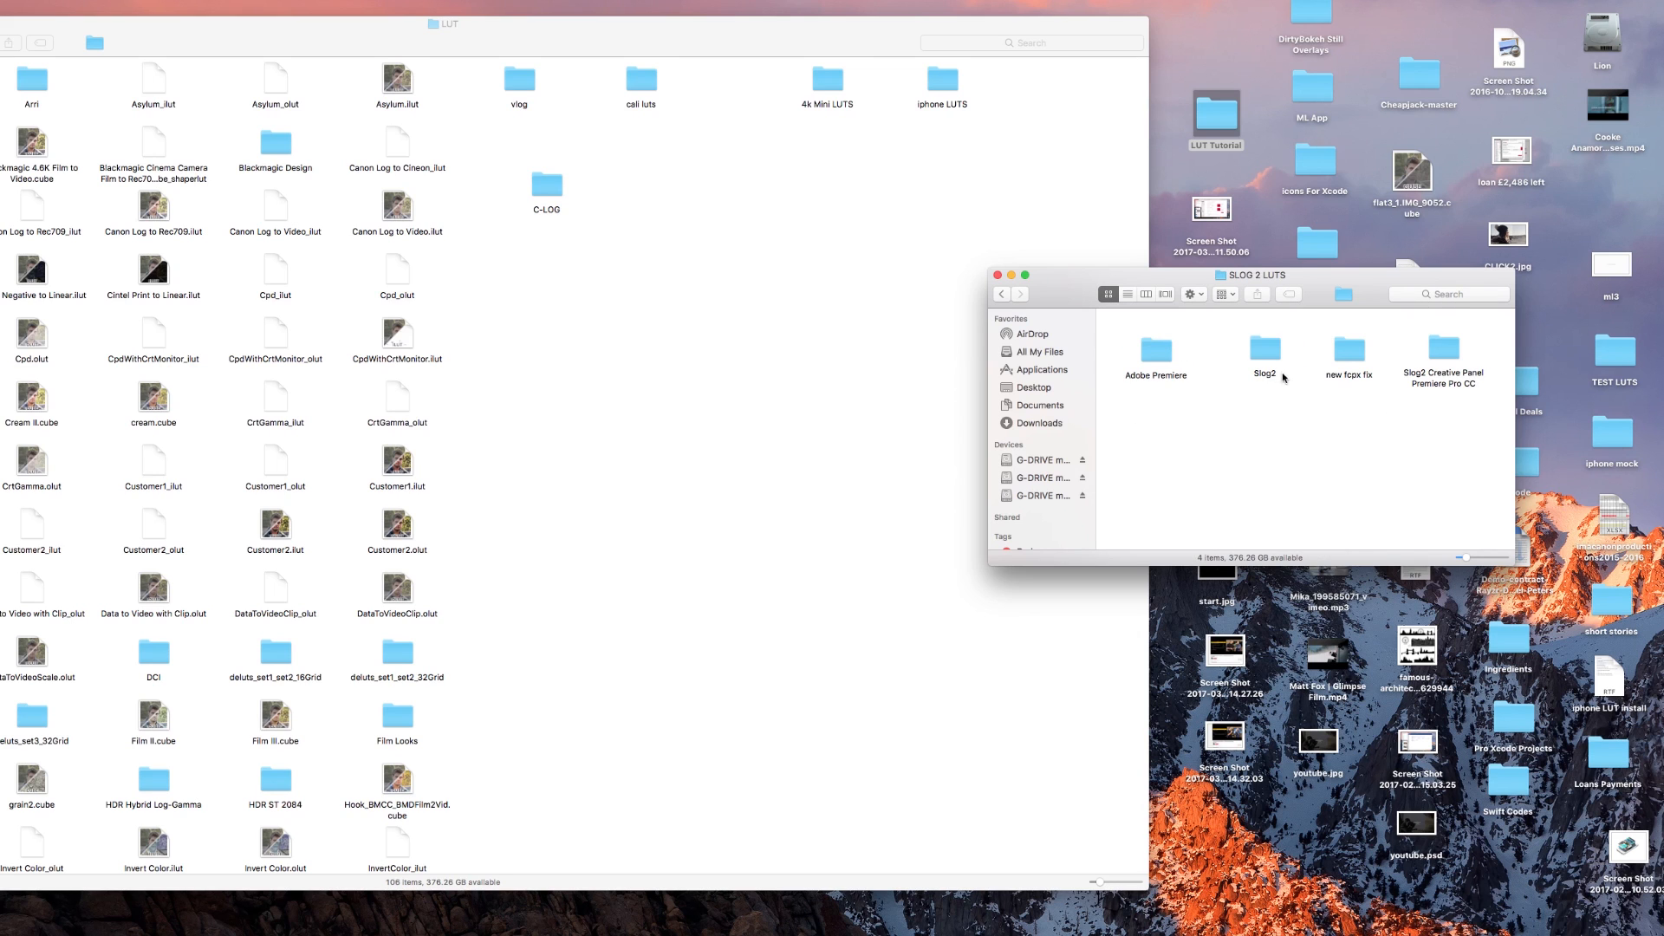
pyautogui.click(1267, 354)
pyautogui.moveTo(1262, 351); pyautogui.dragTo(747, 211)
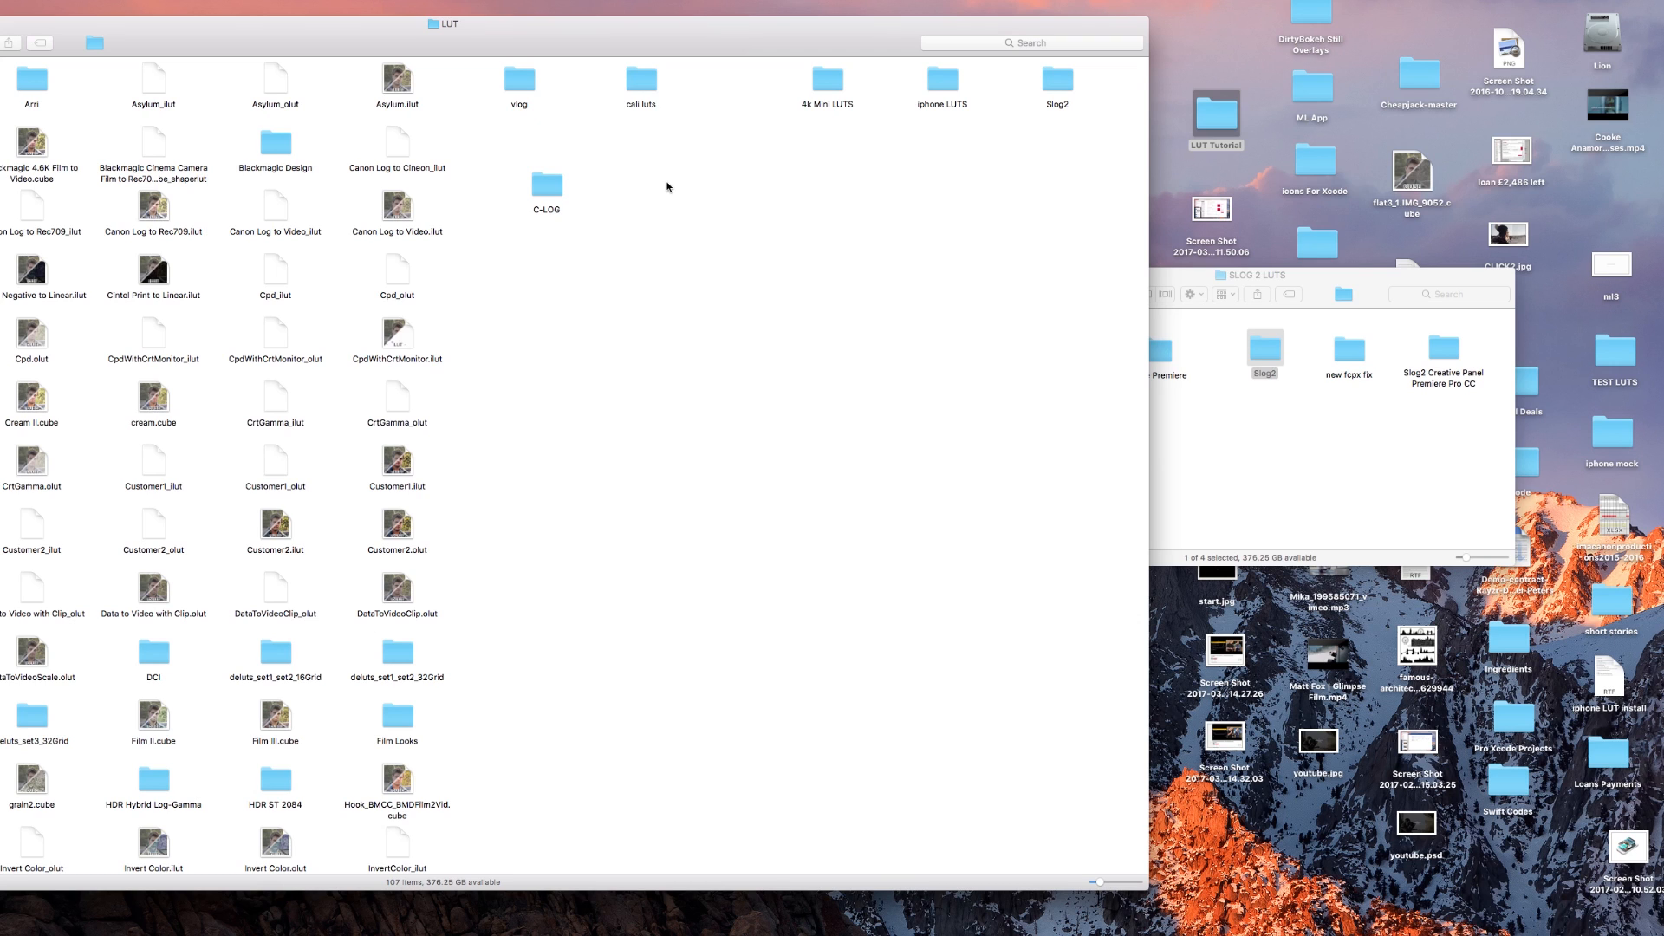
pyautogui.click(1316, 435)
pyautogui.click(997, 276)
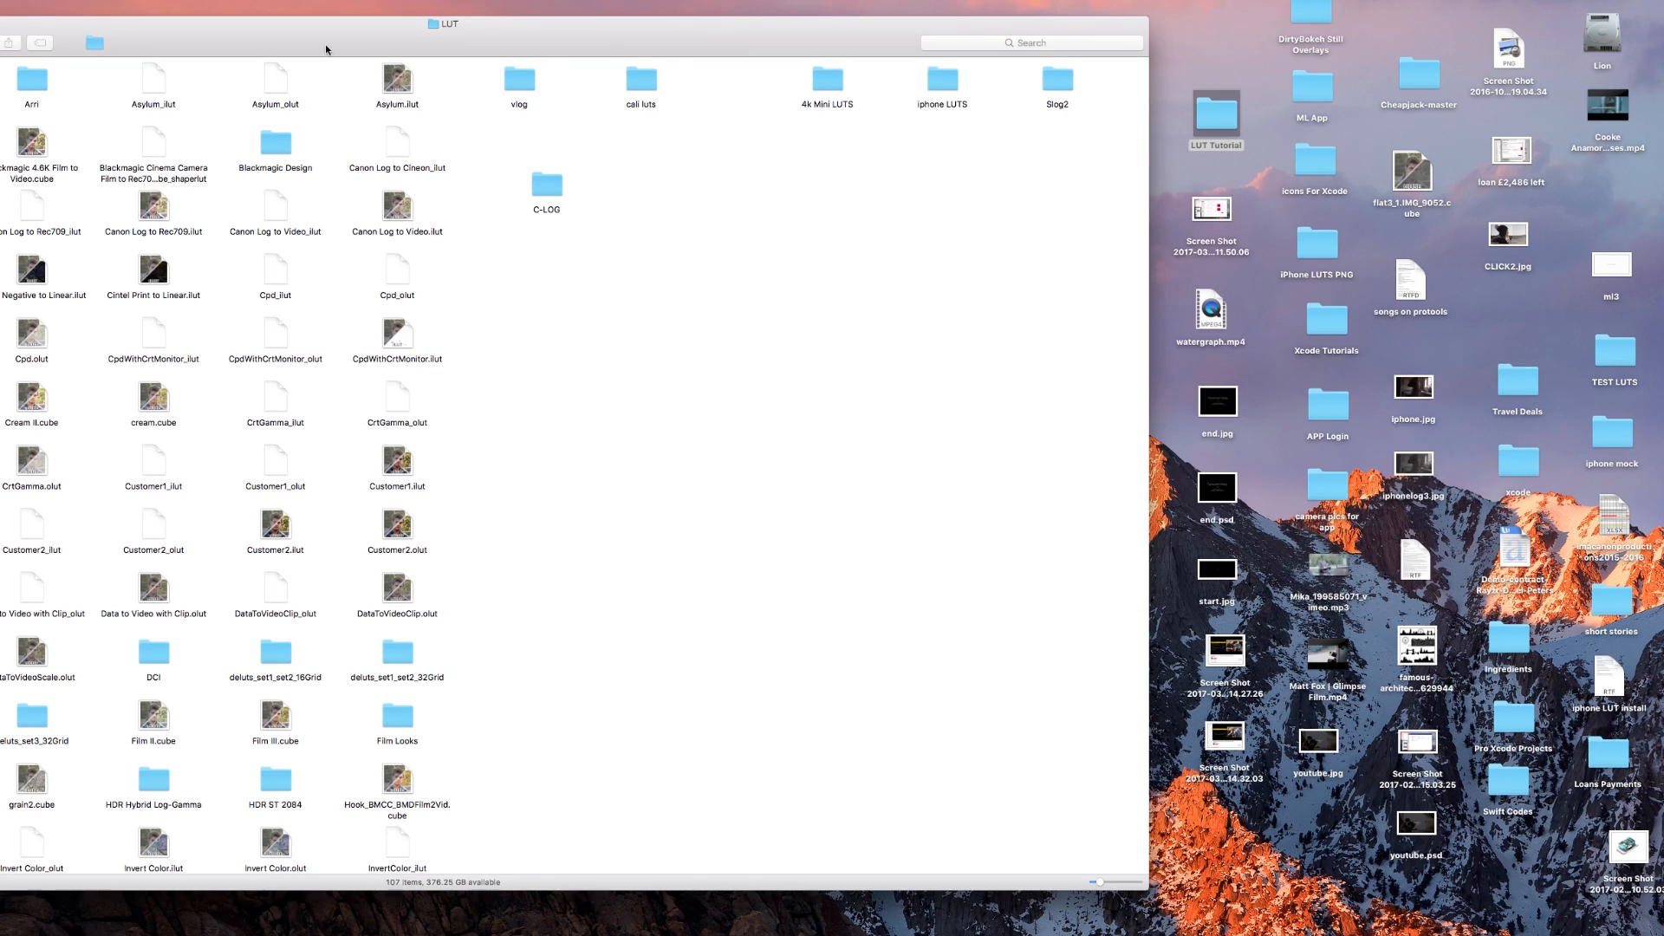
pyautogui.moveTo(326, 46); pyautogui.dragTo(609, 44)
pyautogui.click(35, 21)
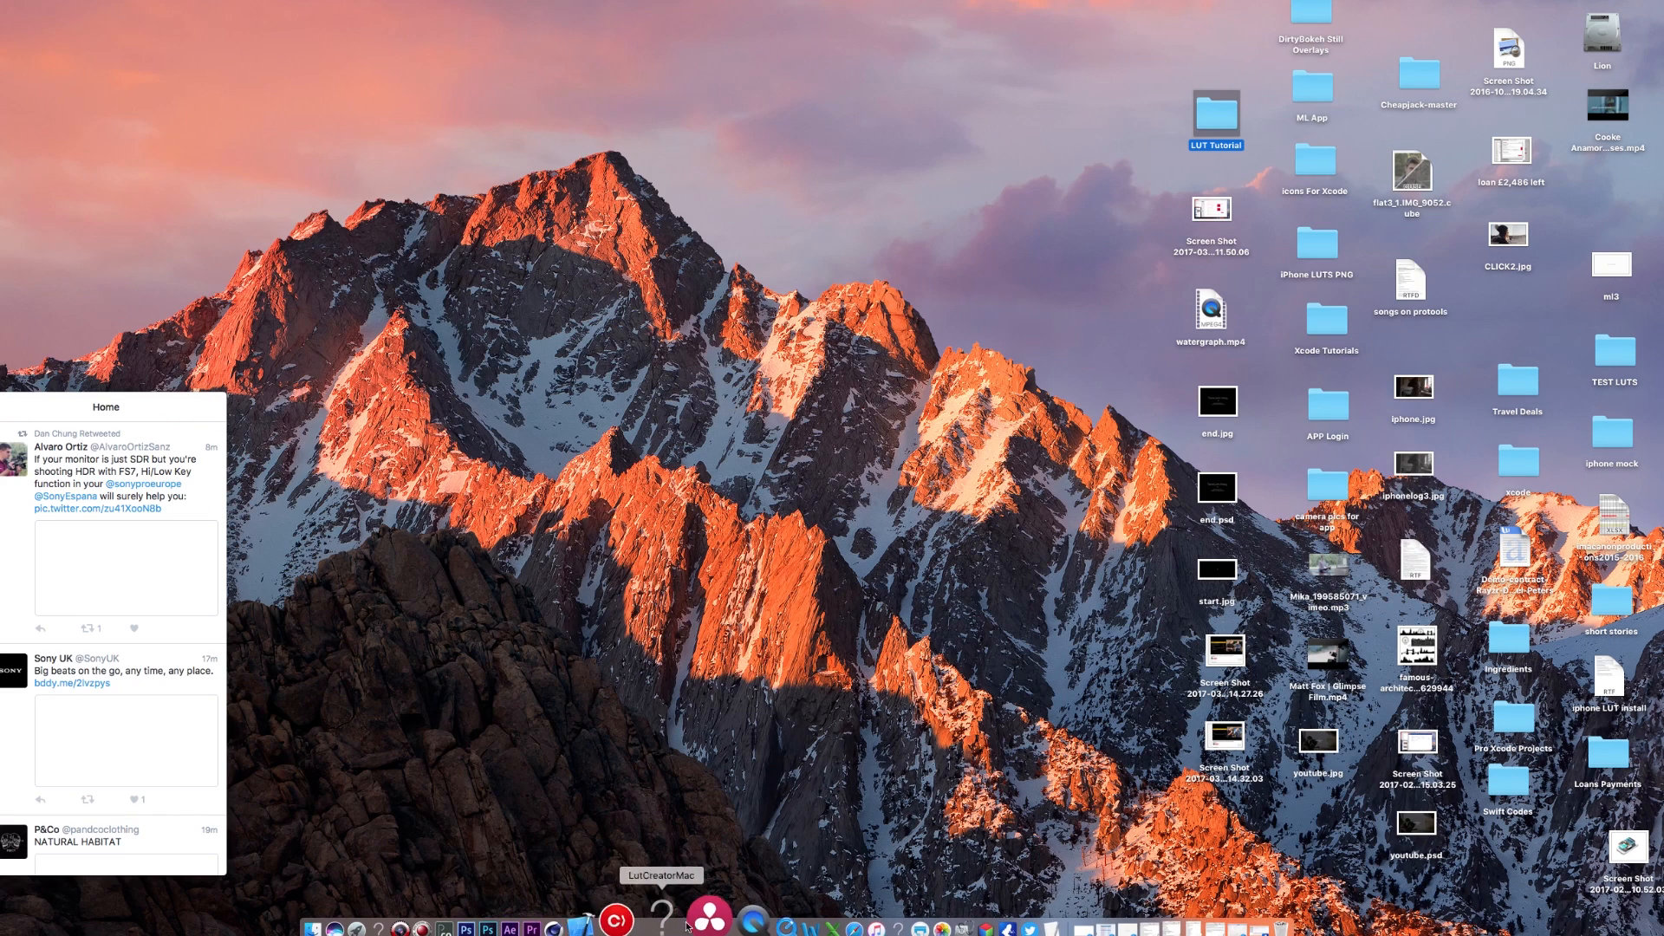
# Return to DaVinci Resolve, update the lookup table lists and save the project settings
pyautogui.click(684, 925)
pyautogui.click(838, 590)
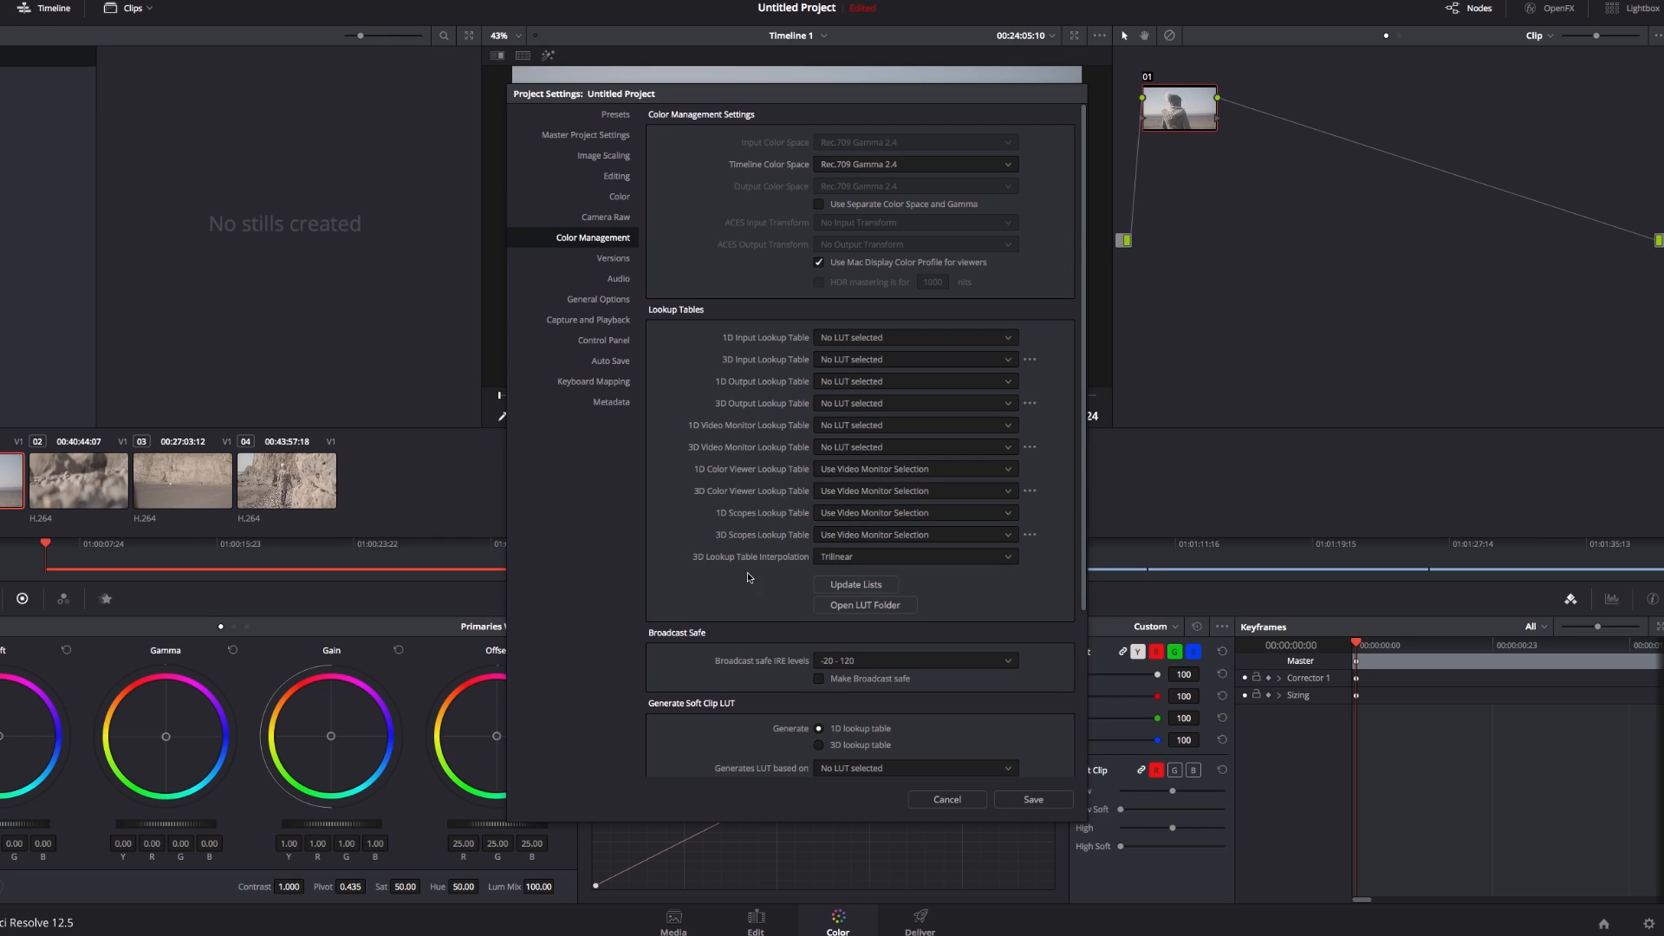
pyautogui.click(1034, 799)
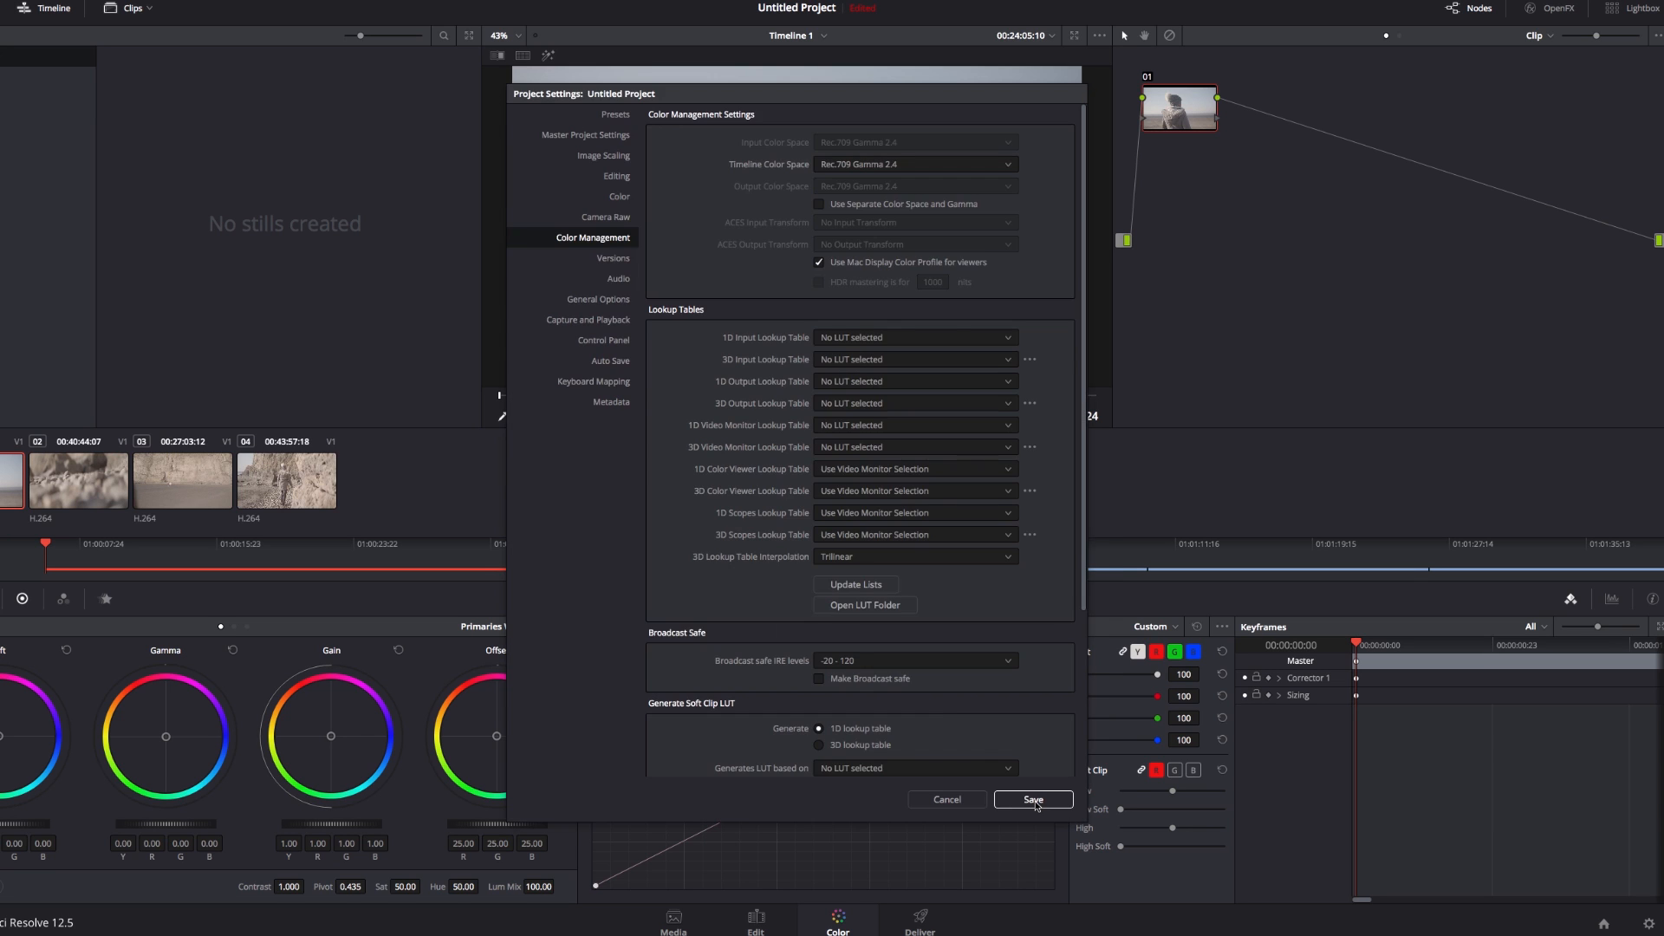
pyautogui.click(1034, 799)
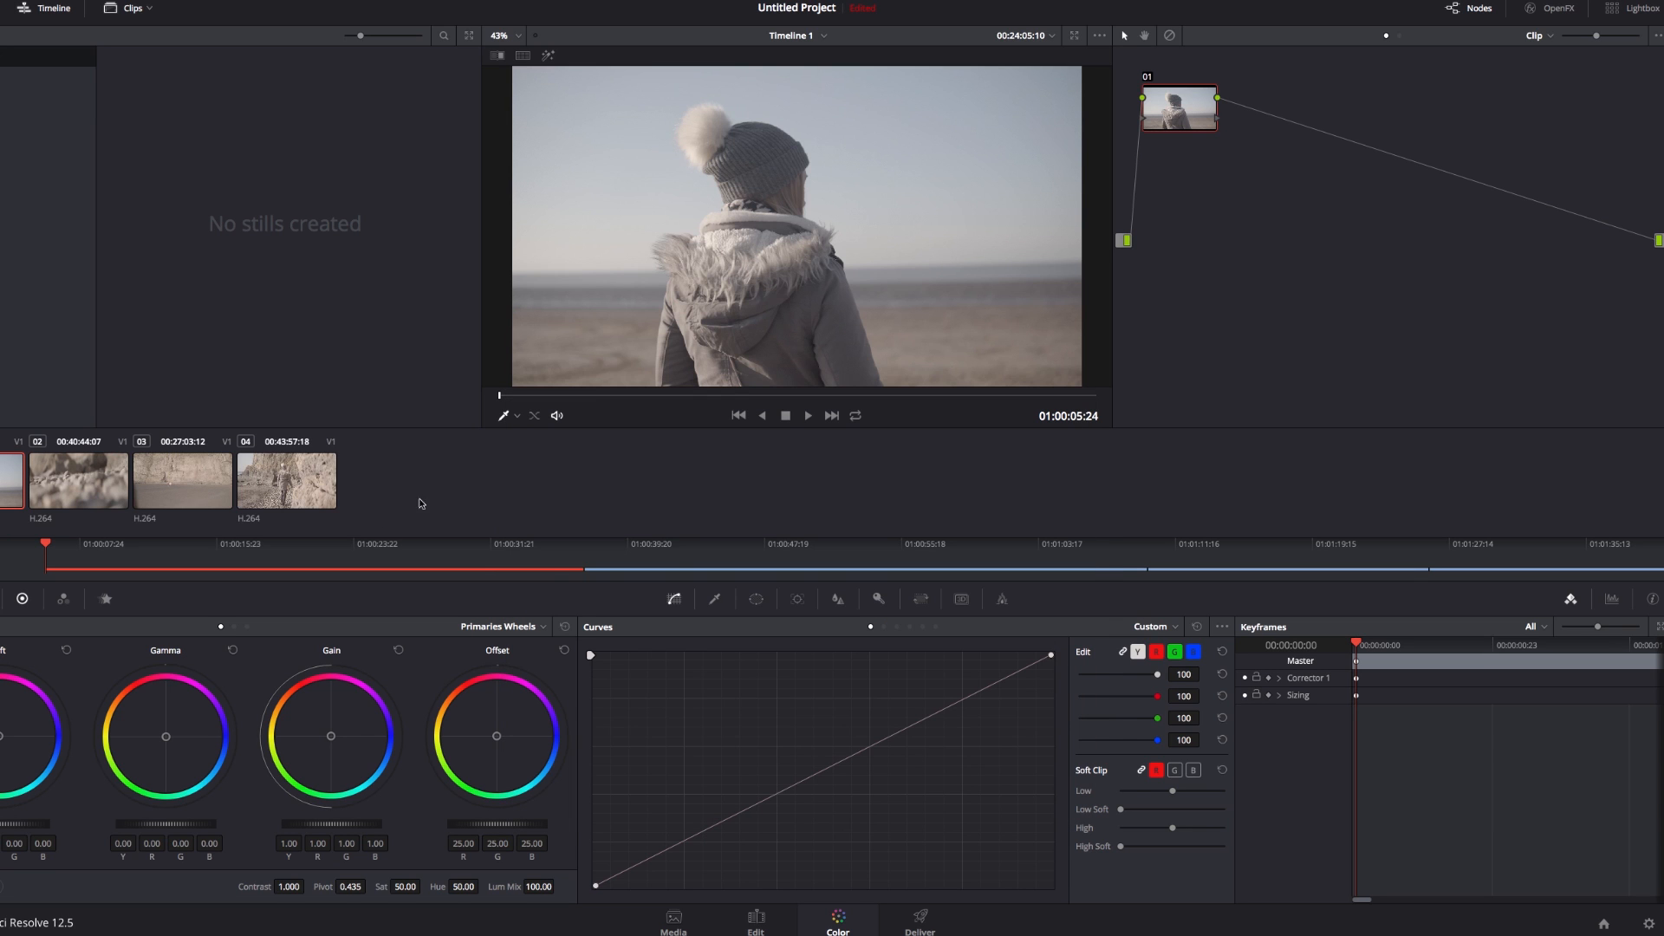
# Add a serial node after node 01
pyautogui.rightClick(1184, 114)
pyautogui.moveTo(1248, 153)
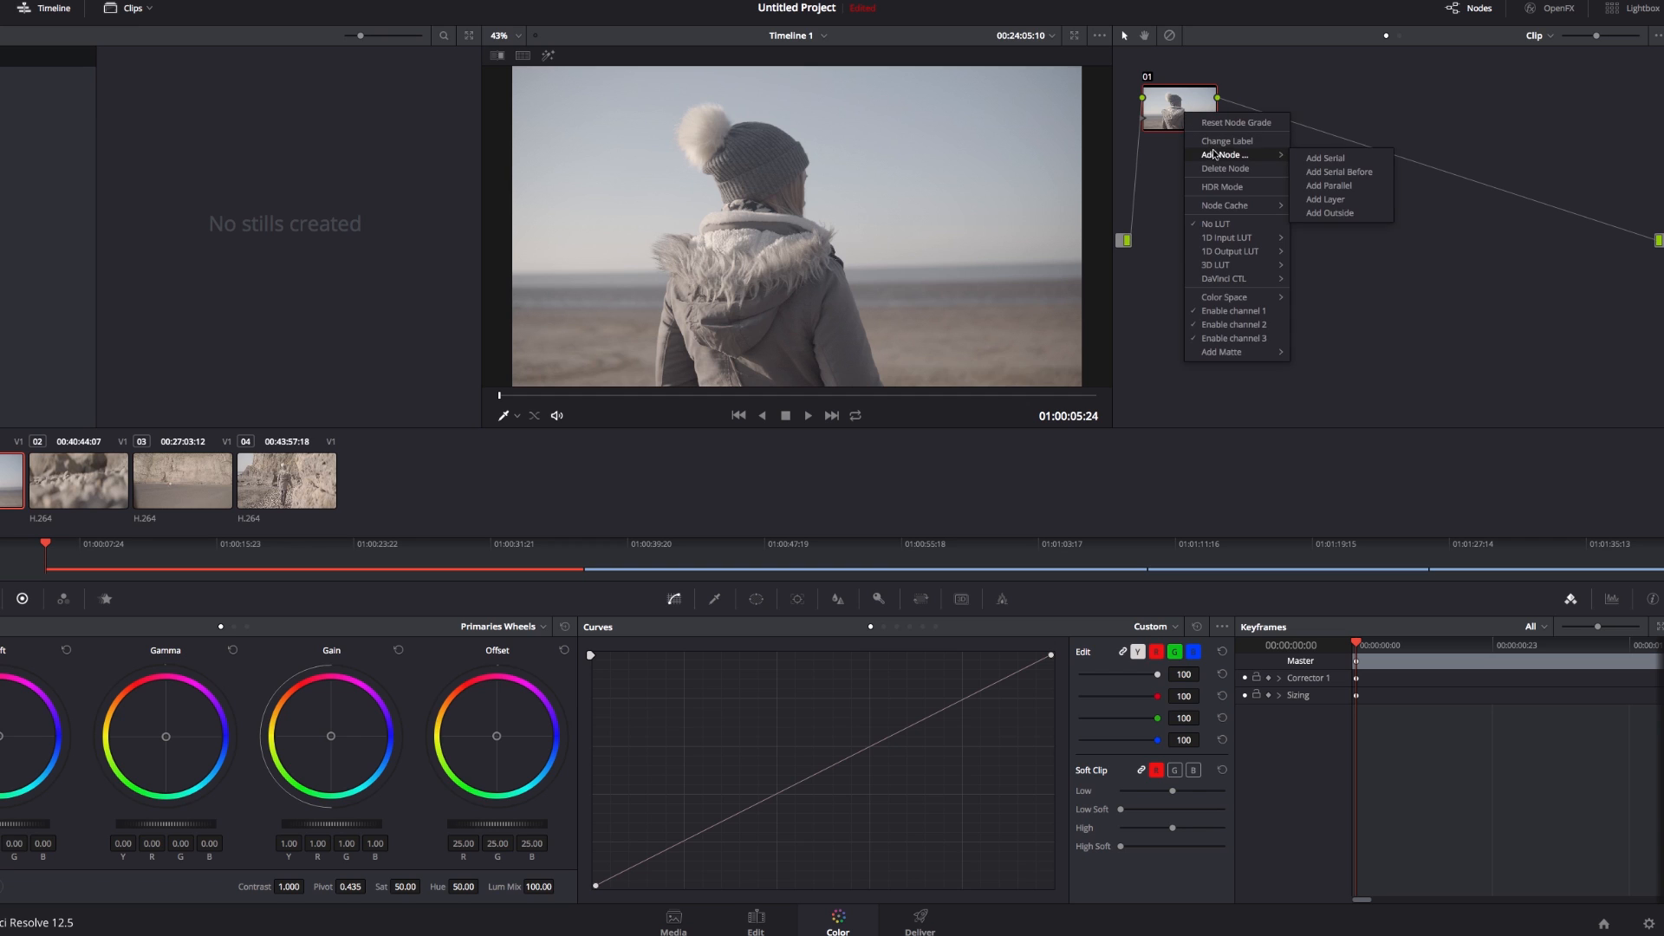
pyautogui.click(1329, 160)
# Apply the Slog2 3D LUT named base to node 02 and compare the image with the node disabled and enabled
pyautogui.rightClick(1284, 122)
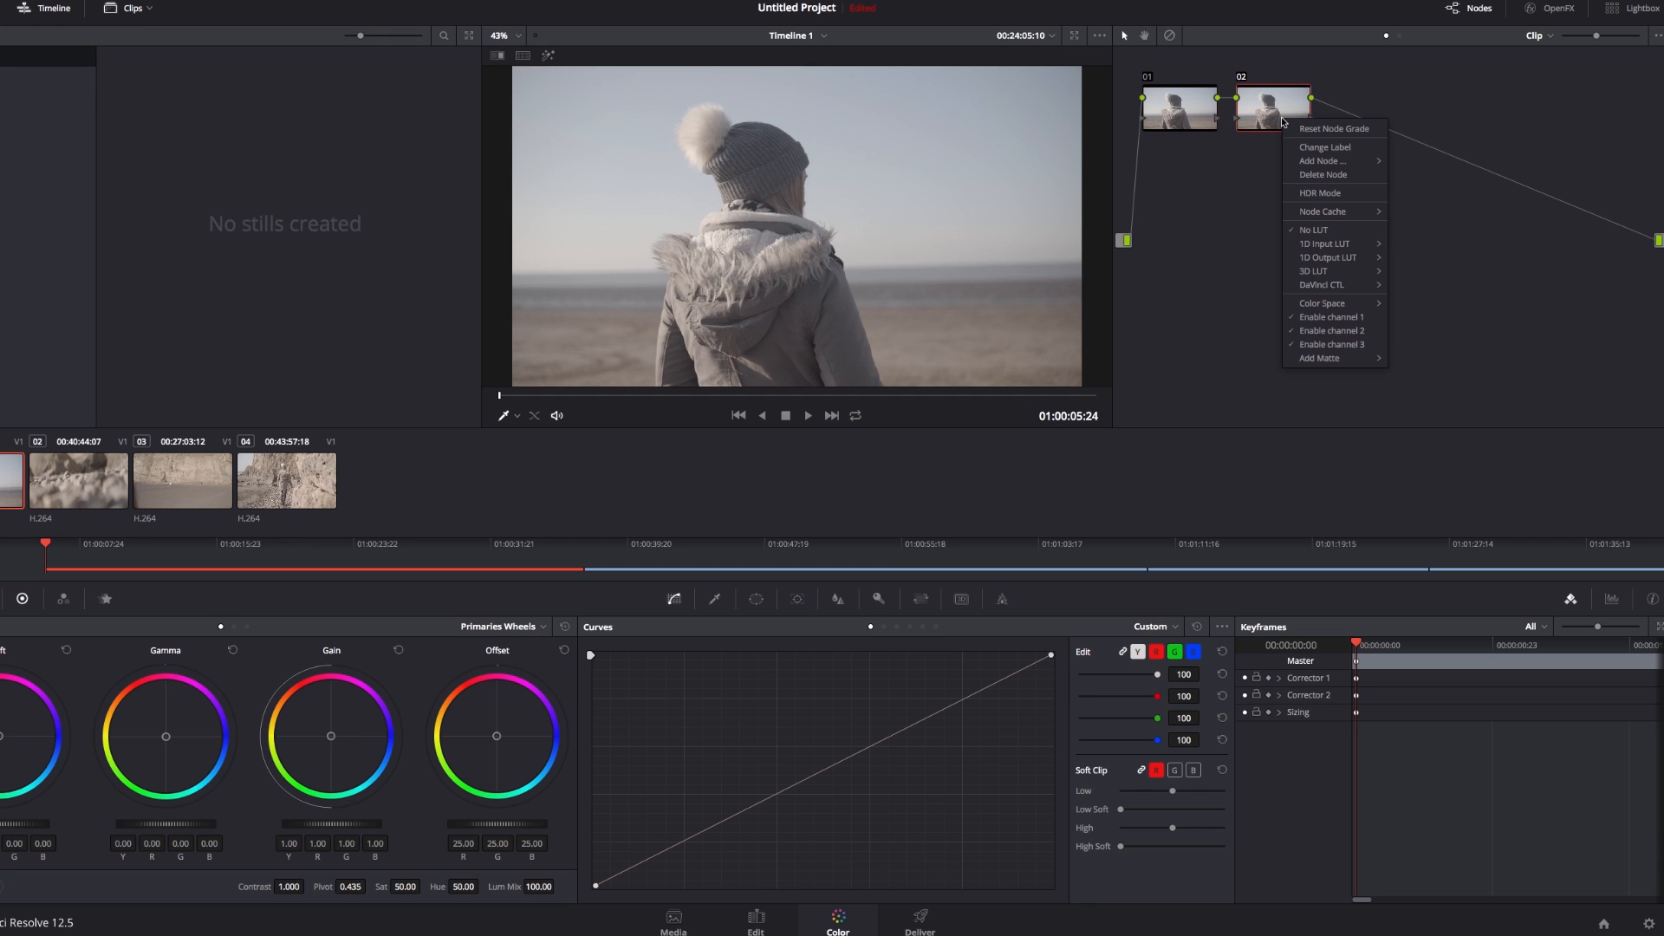
pyautogui.moveTo(1320, 274)
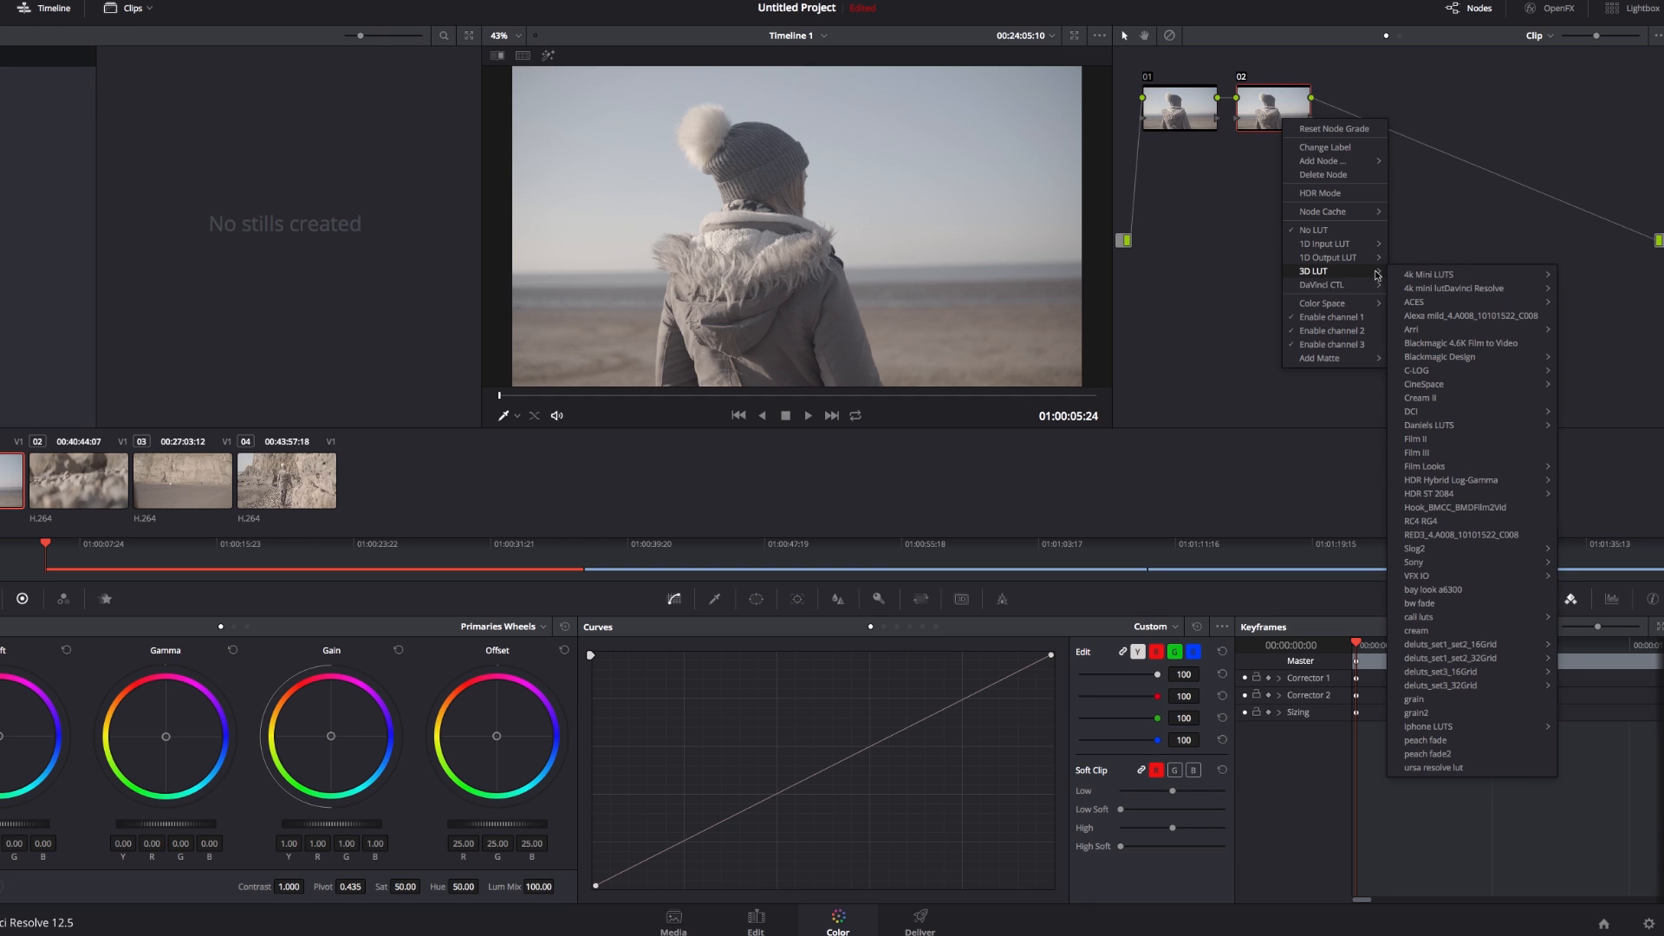
pyautogui.moveTo(1428, 548)
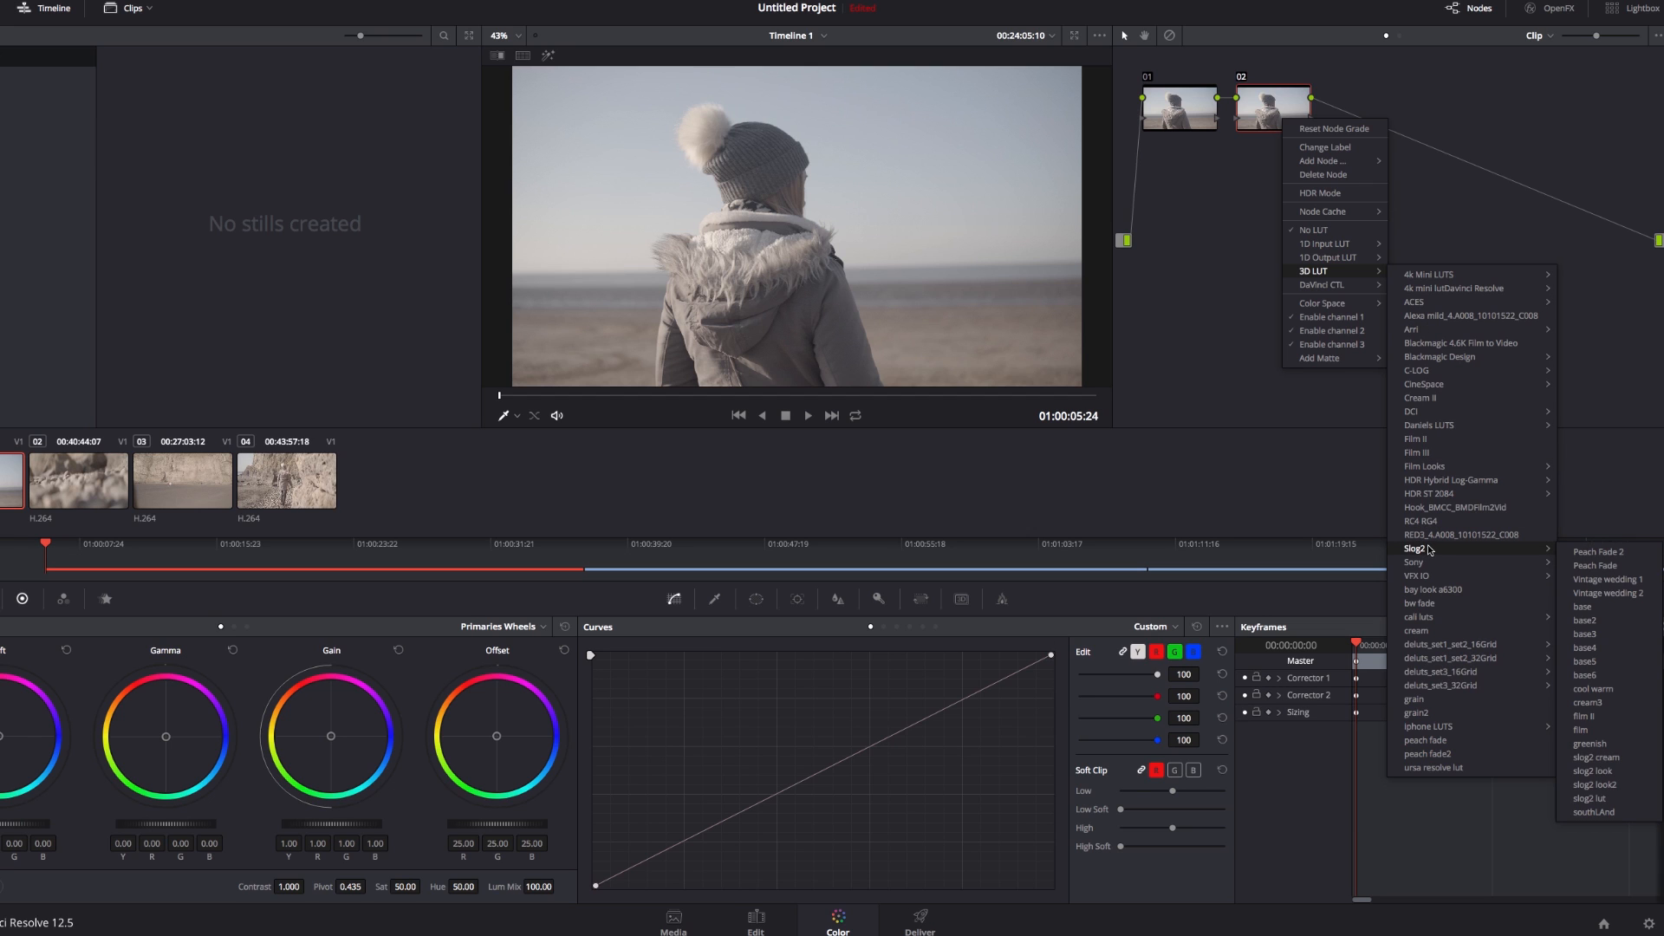
pyautogui.click(1601, 608)
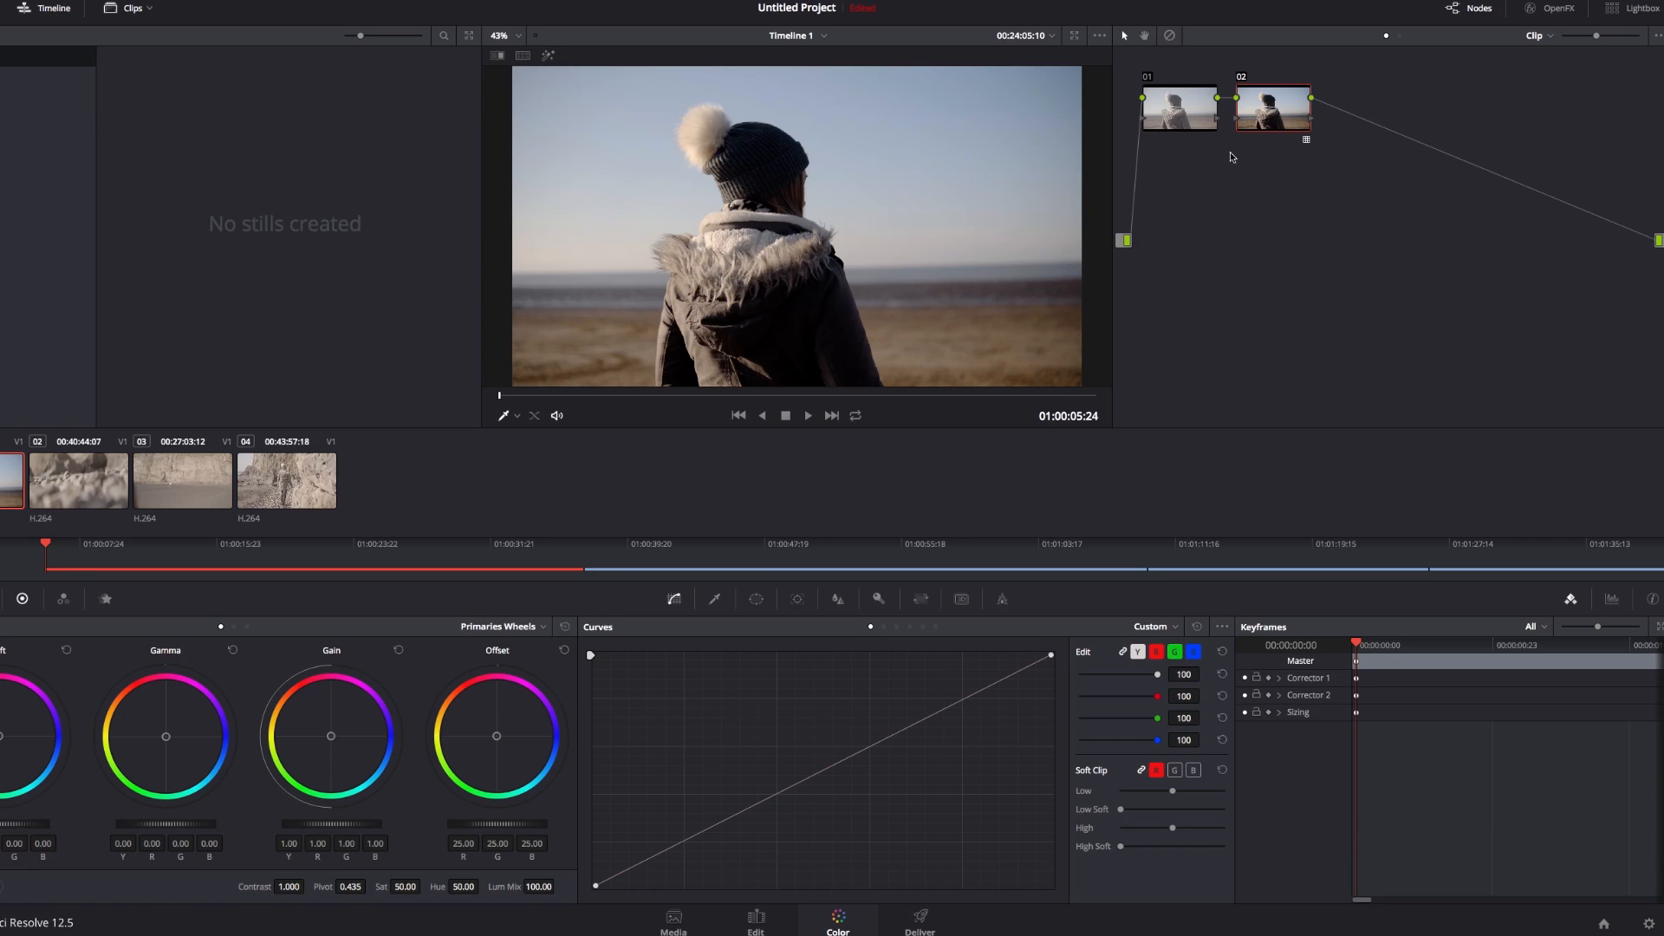
pyautogui.hotkey('ctrl', 'd')
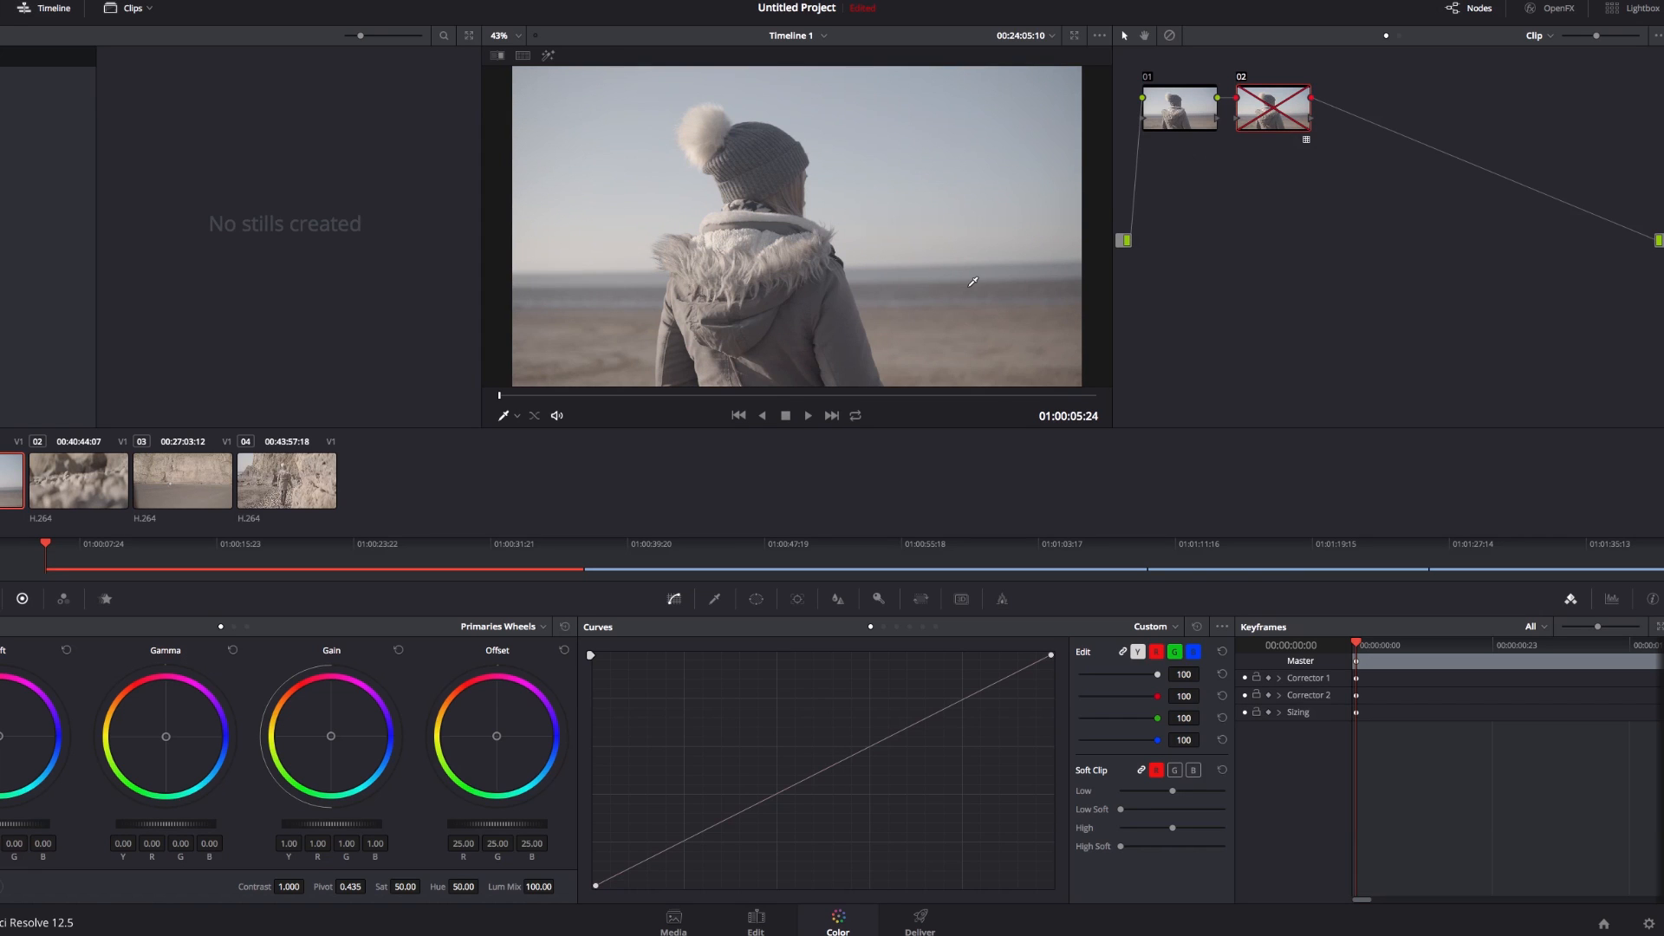
pyautogui.hotkey('ctrl', 'd')
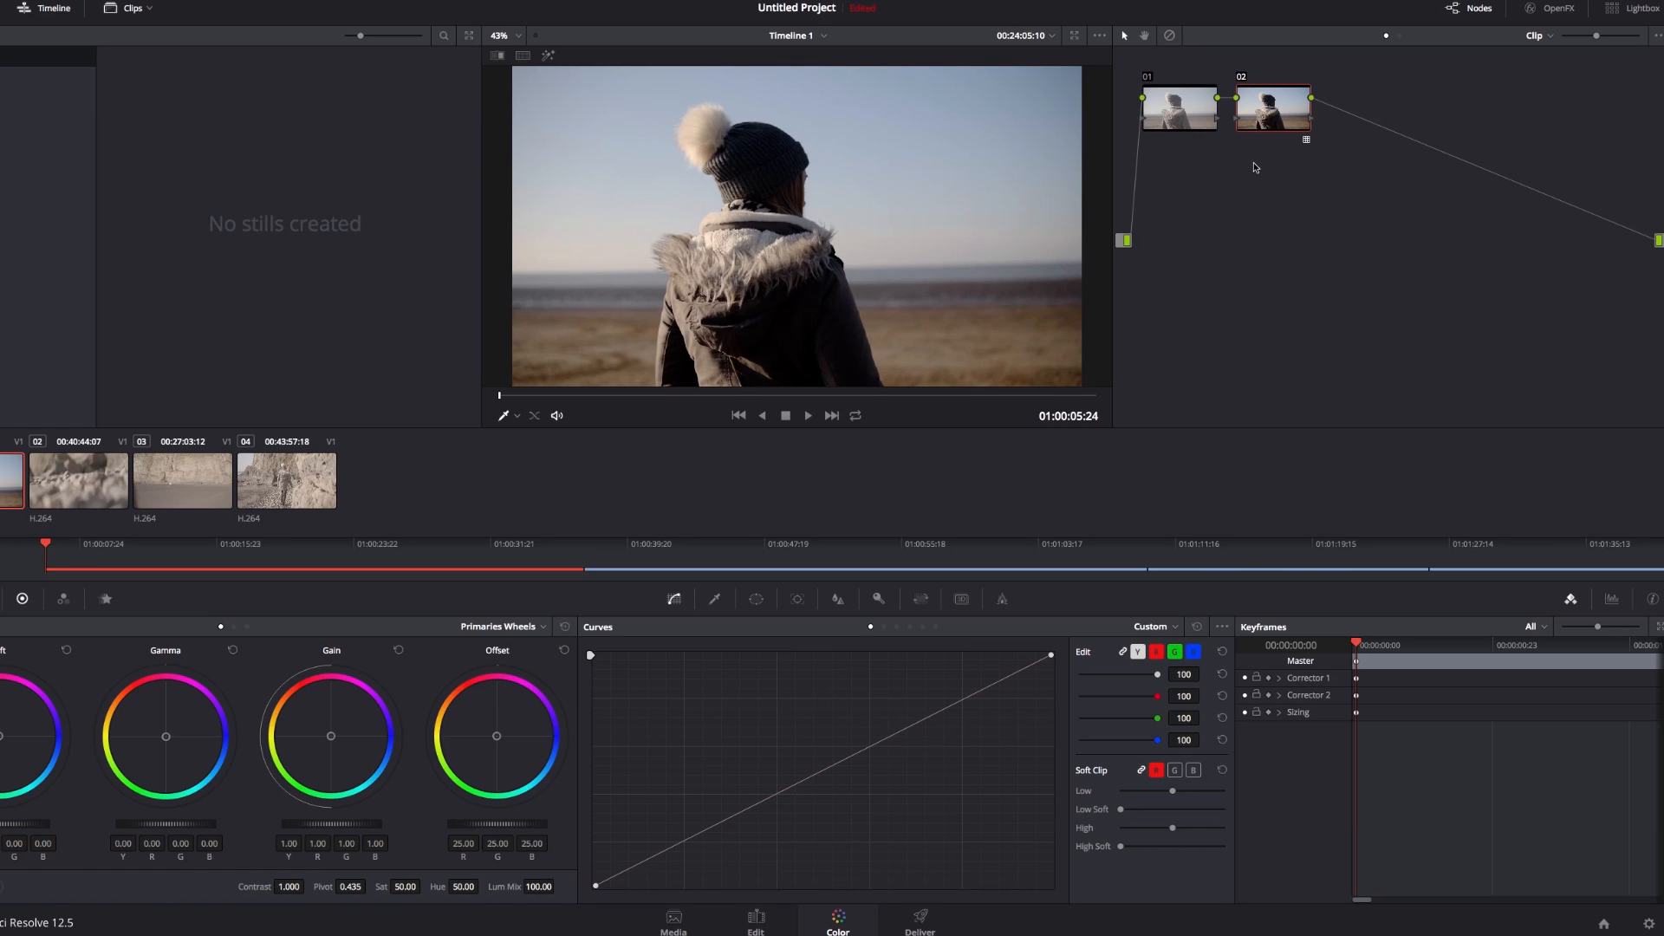
# Lift the shadows and lower midtones of node 02 with two points on the custom curve
pyautogui.click(801, 785)
pyautogui.moveTo(650, 857); pyautogui.dragTo(650, 839)
pyautogui.moveTo(800, 784); pyautogui.dragTo(796, 773)
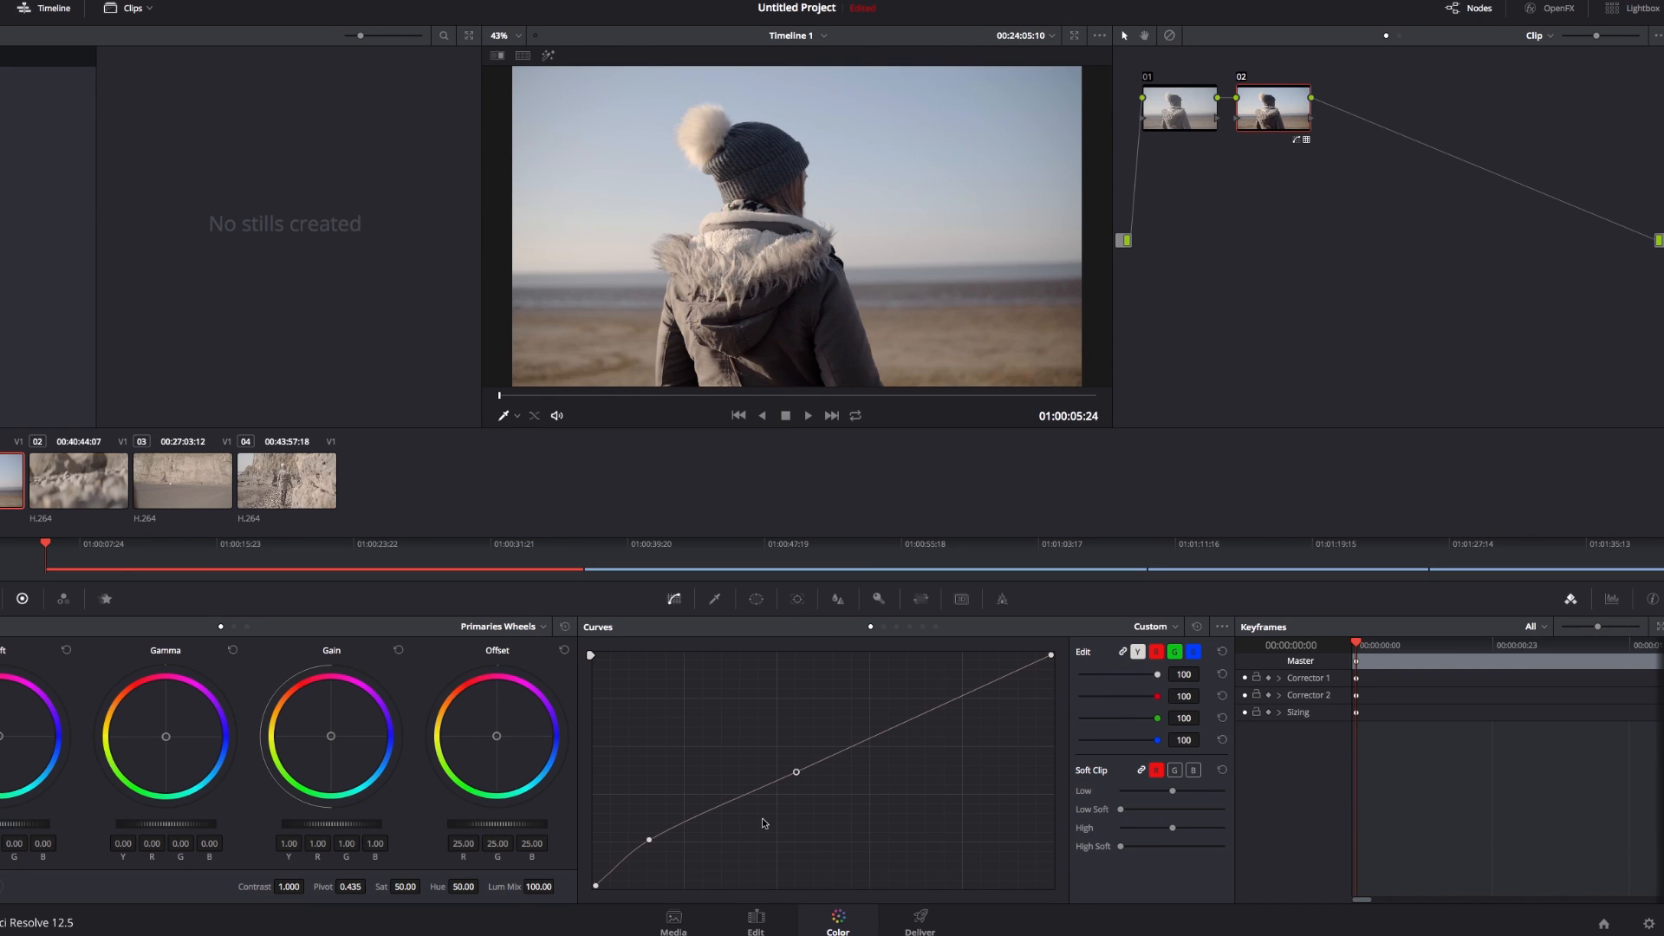
# Apply the Slog2 3D LUT named film II to node 02
pyautogui.rightClick(1285, 113)
pyautogui.moveTo(1335, 258)
pyautogui.moveTo(1441, 551)
pyautogui.moveTo(1473, 658)
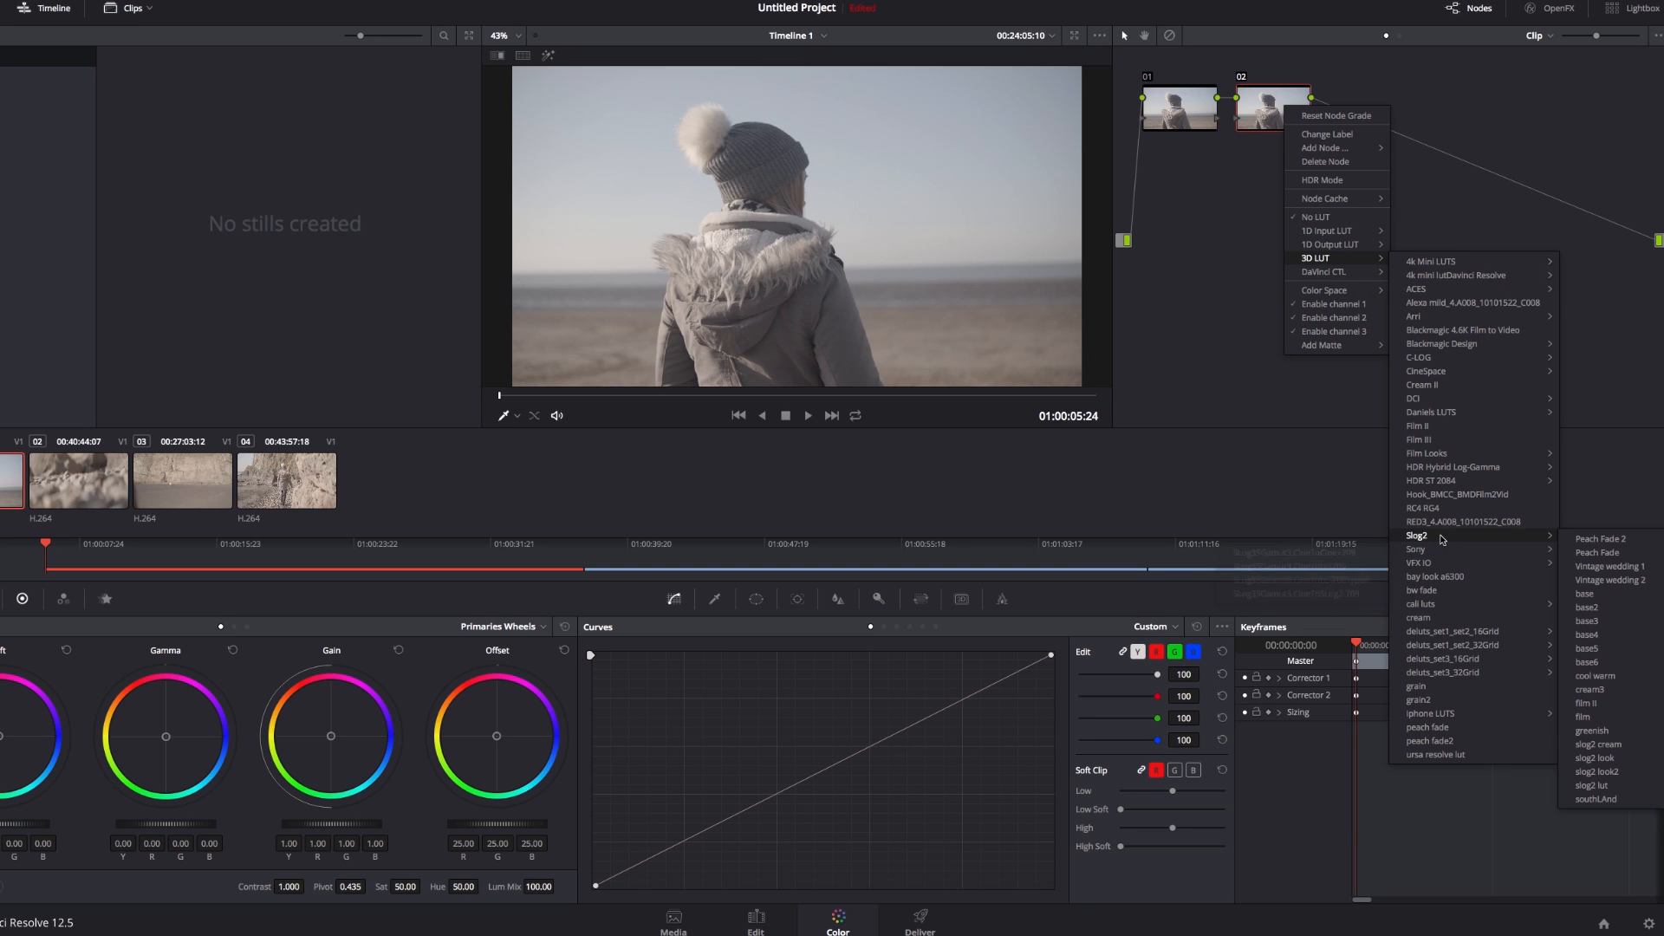
pyautogui.click(1601, 707)
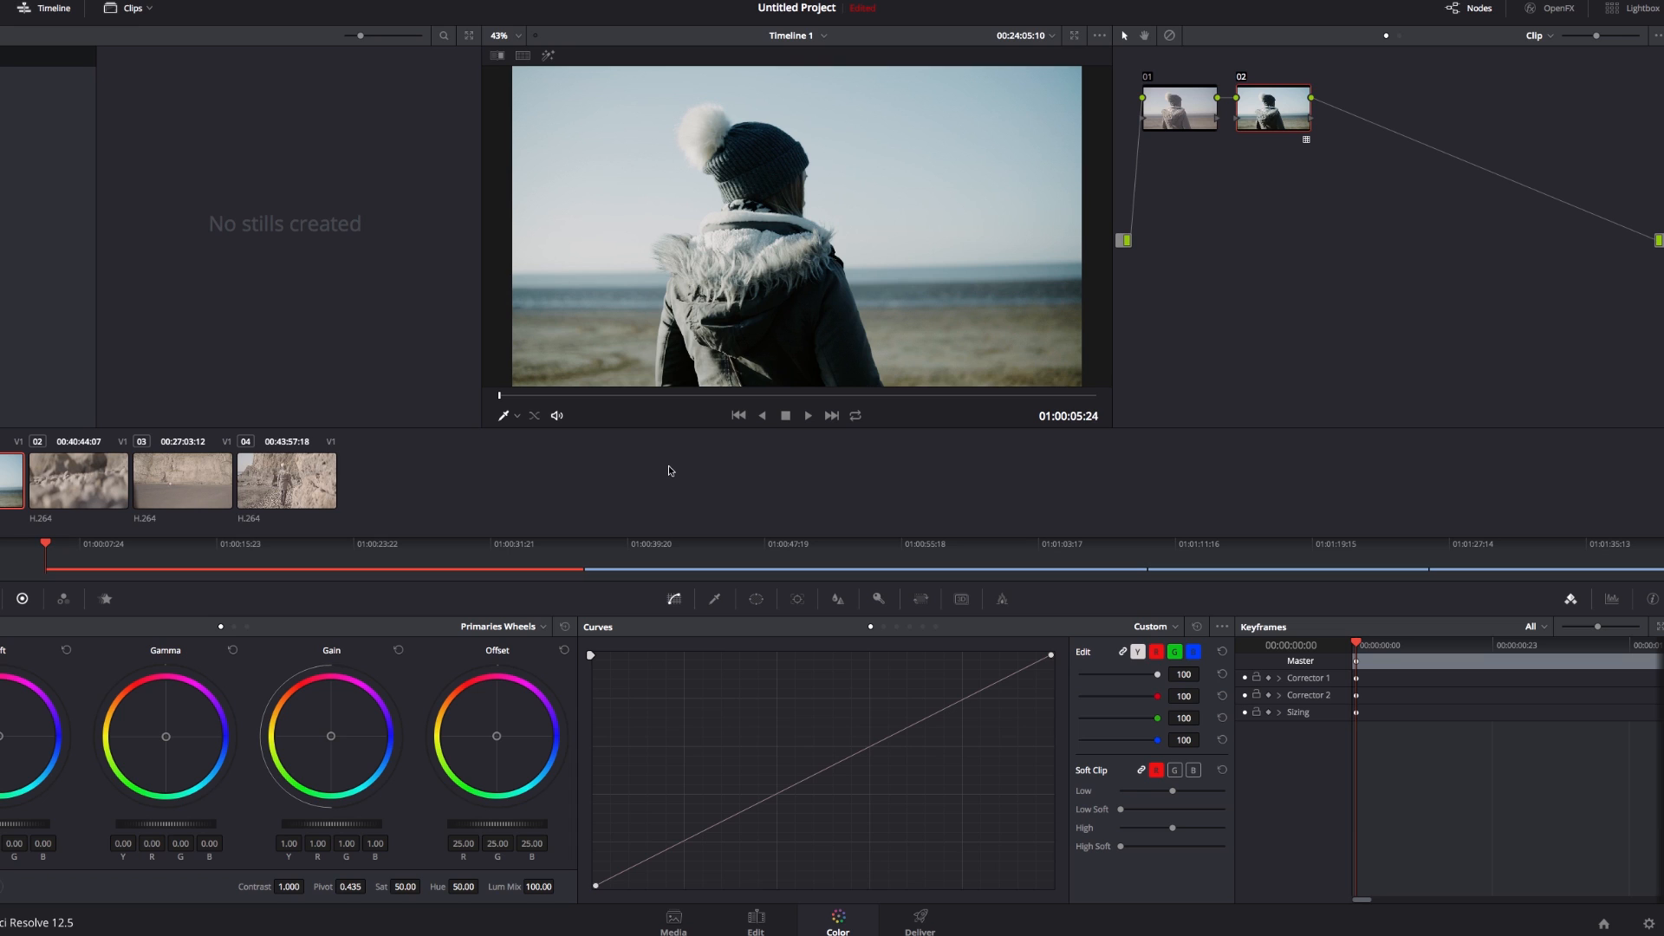
# Replace node 02's LUT with the Slog2 3D LUT named slog2 cream
pyautogui.rightClick(1279, 121)
pyautogui.moveTo(1339, 269)
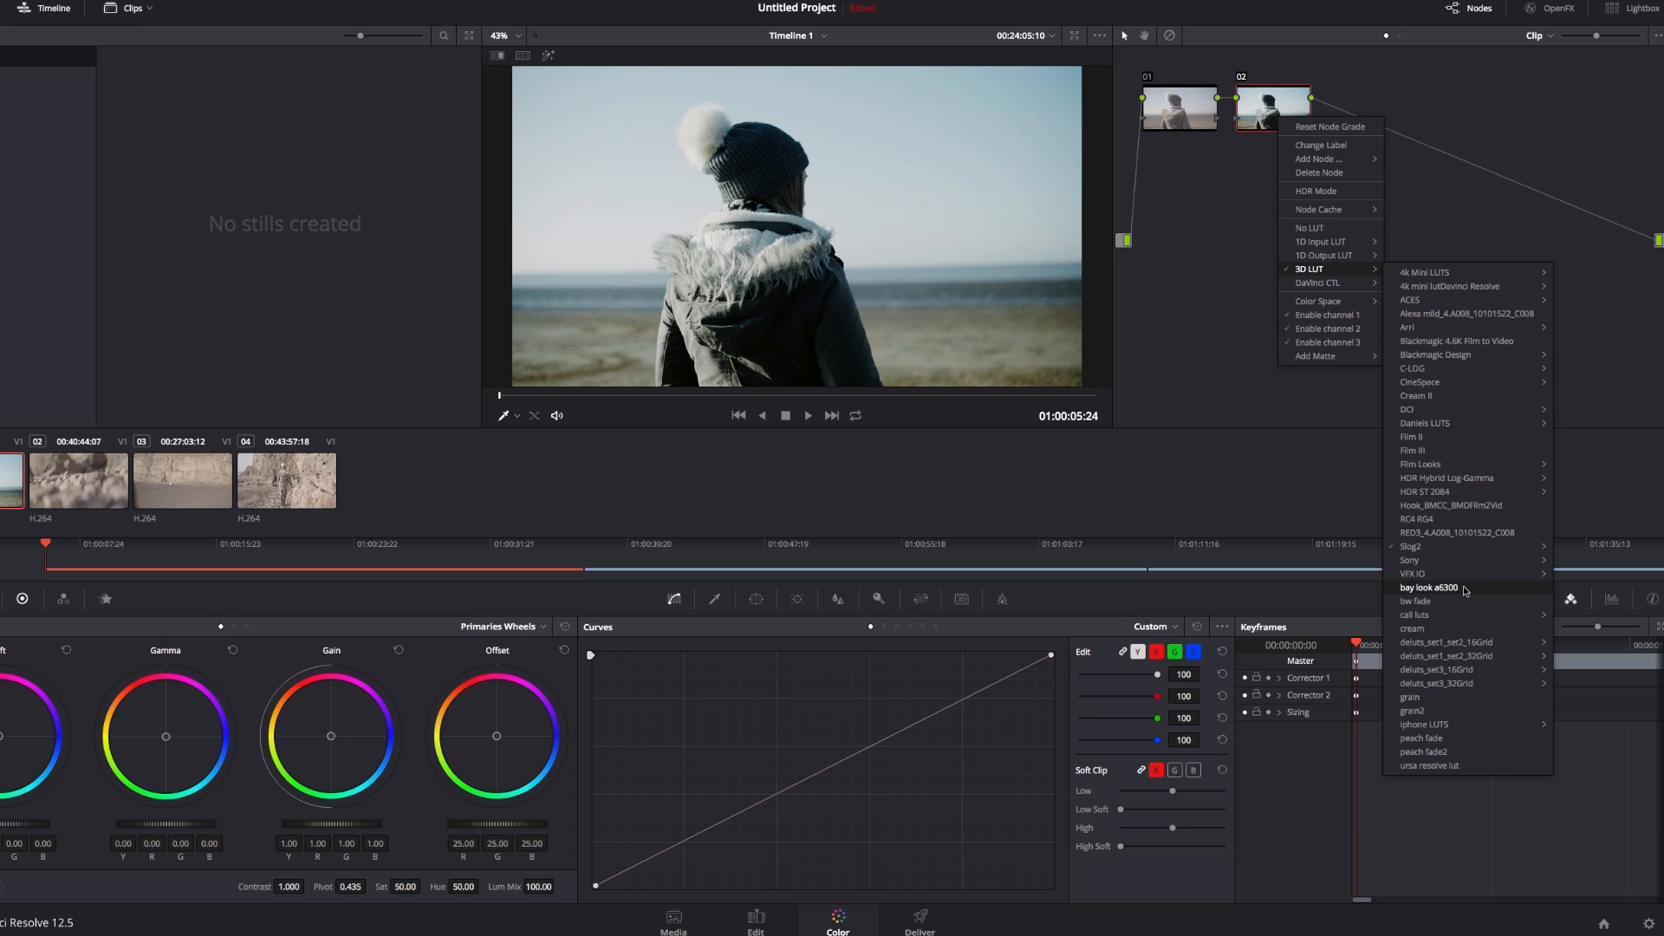
pyautogui.moveTo(1463, 546)
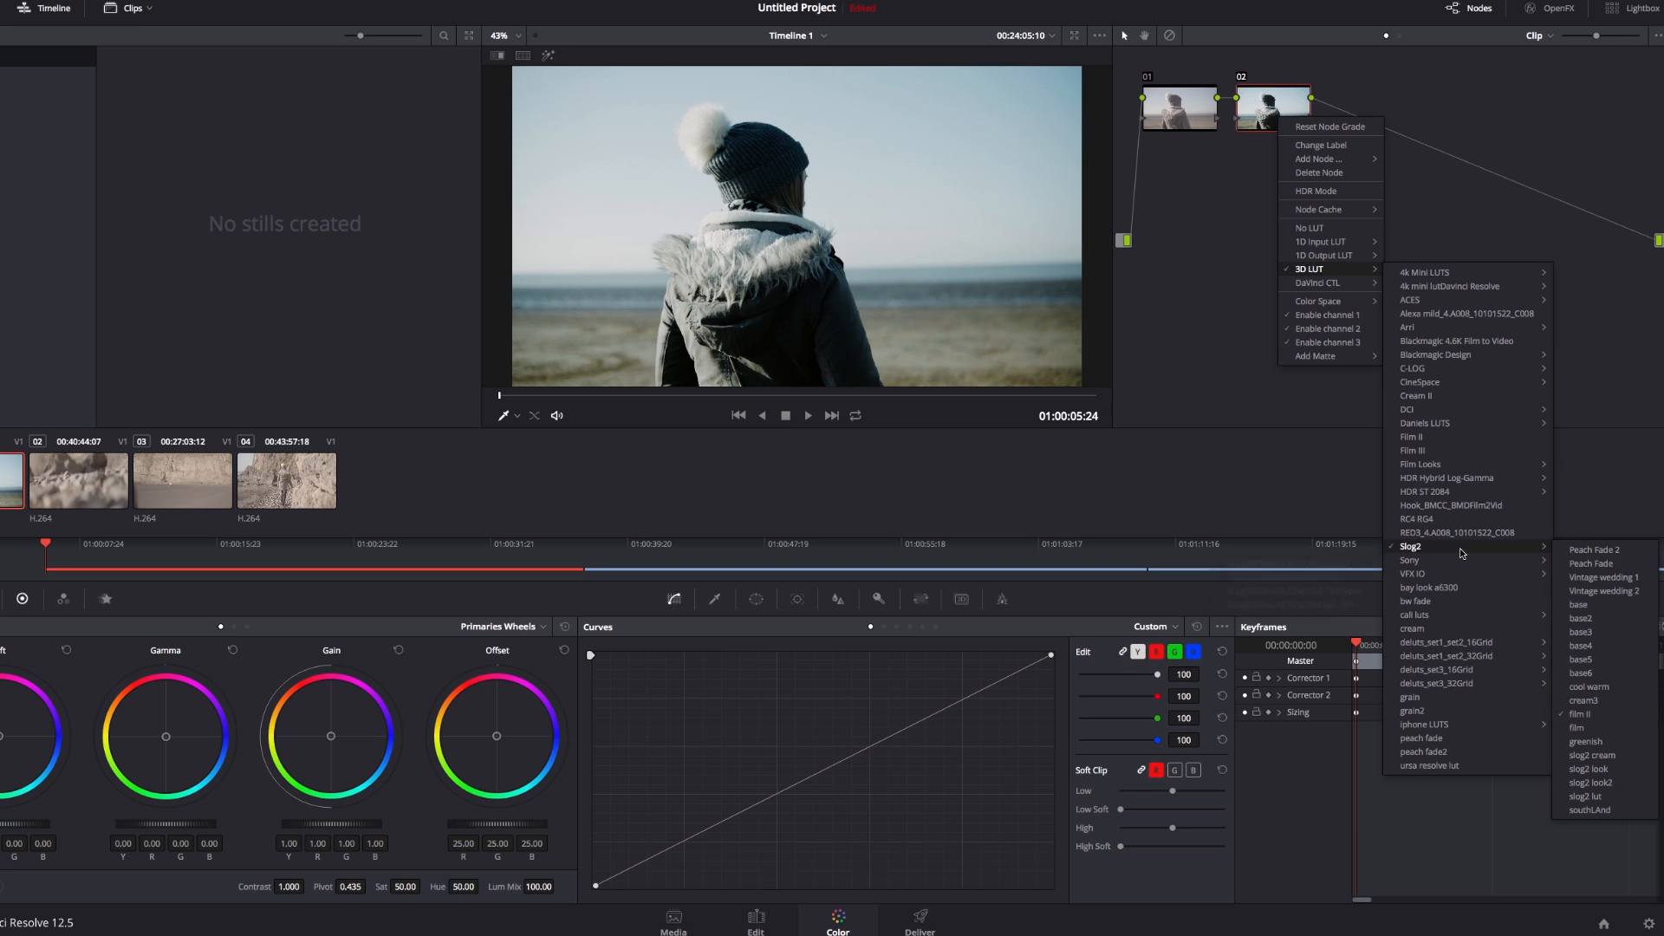
pyautogui.click(1593, 755)
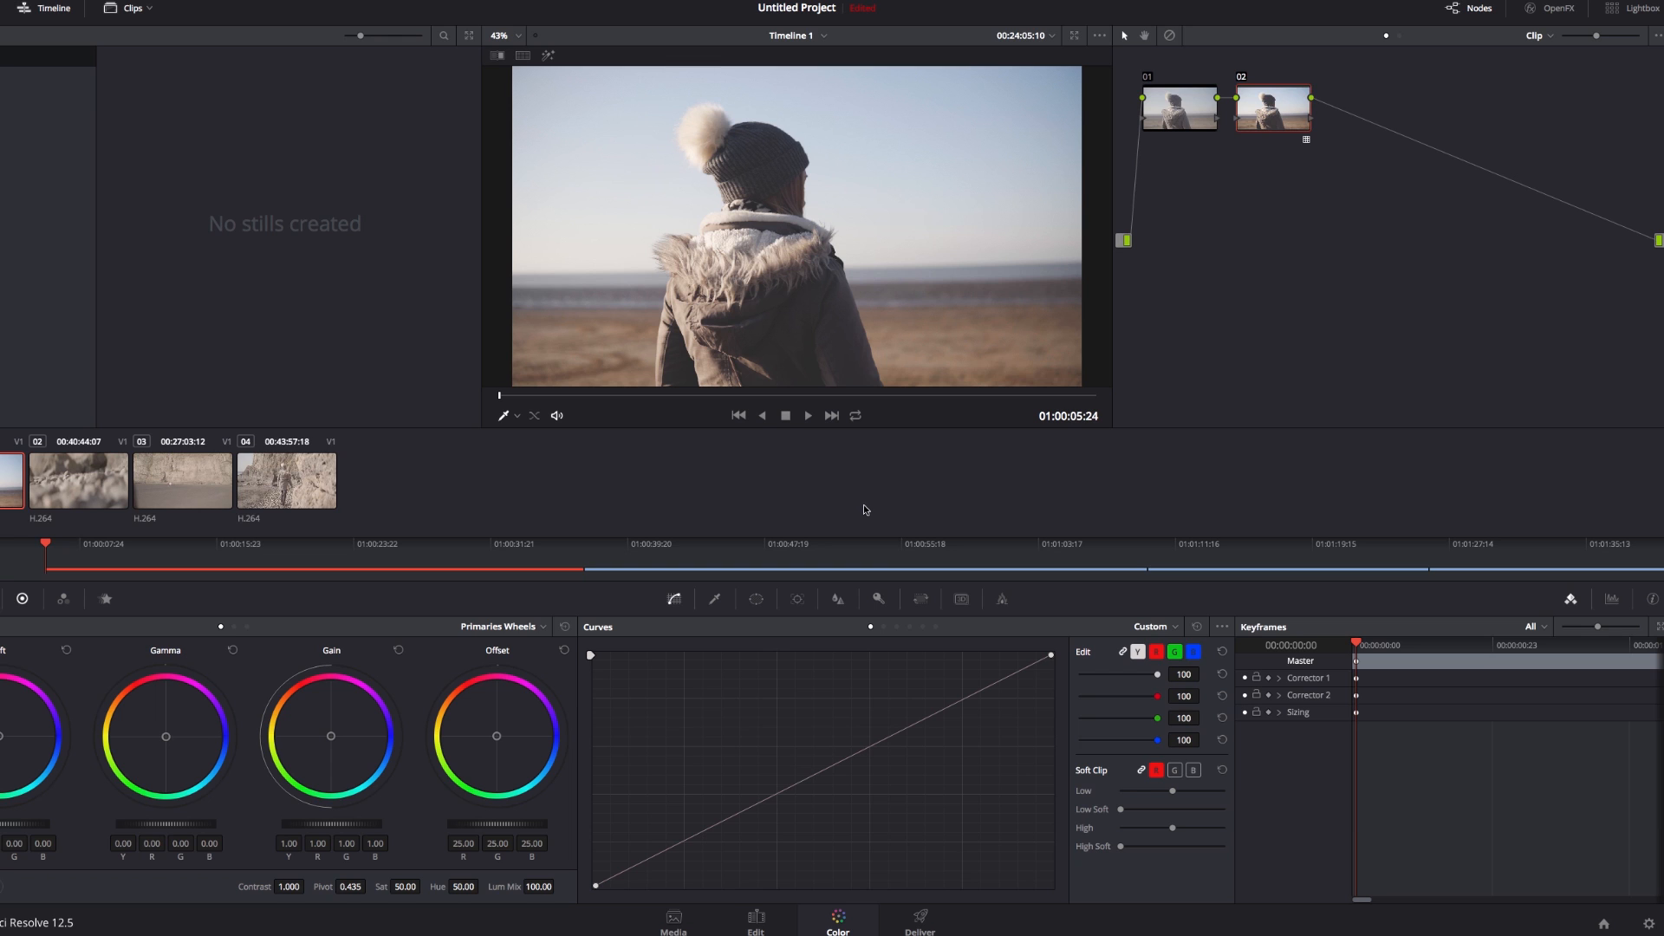
# Brighten the midtones and highlights of node 02 with two curve points, and compare the image with the node disabled and enabled
pyautogui.click(796, 783)
pyautogui.moveTo(909, 731)
pyautogui.mouseDown()
pyautogui.moveTo(910, 685)
pyautogui.moveTo(906, 718)
pyautogui.mouseUp()
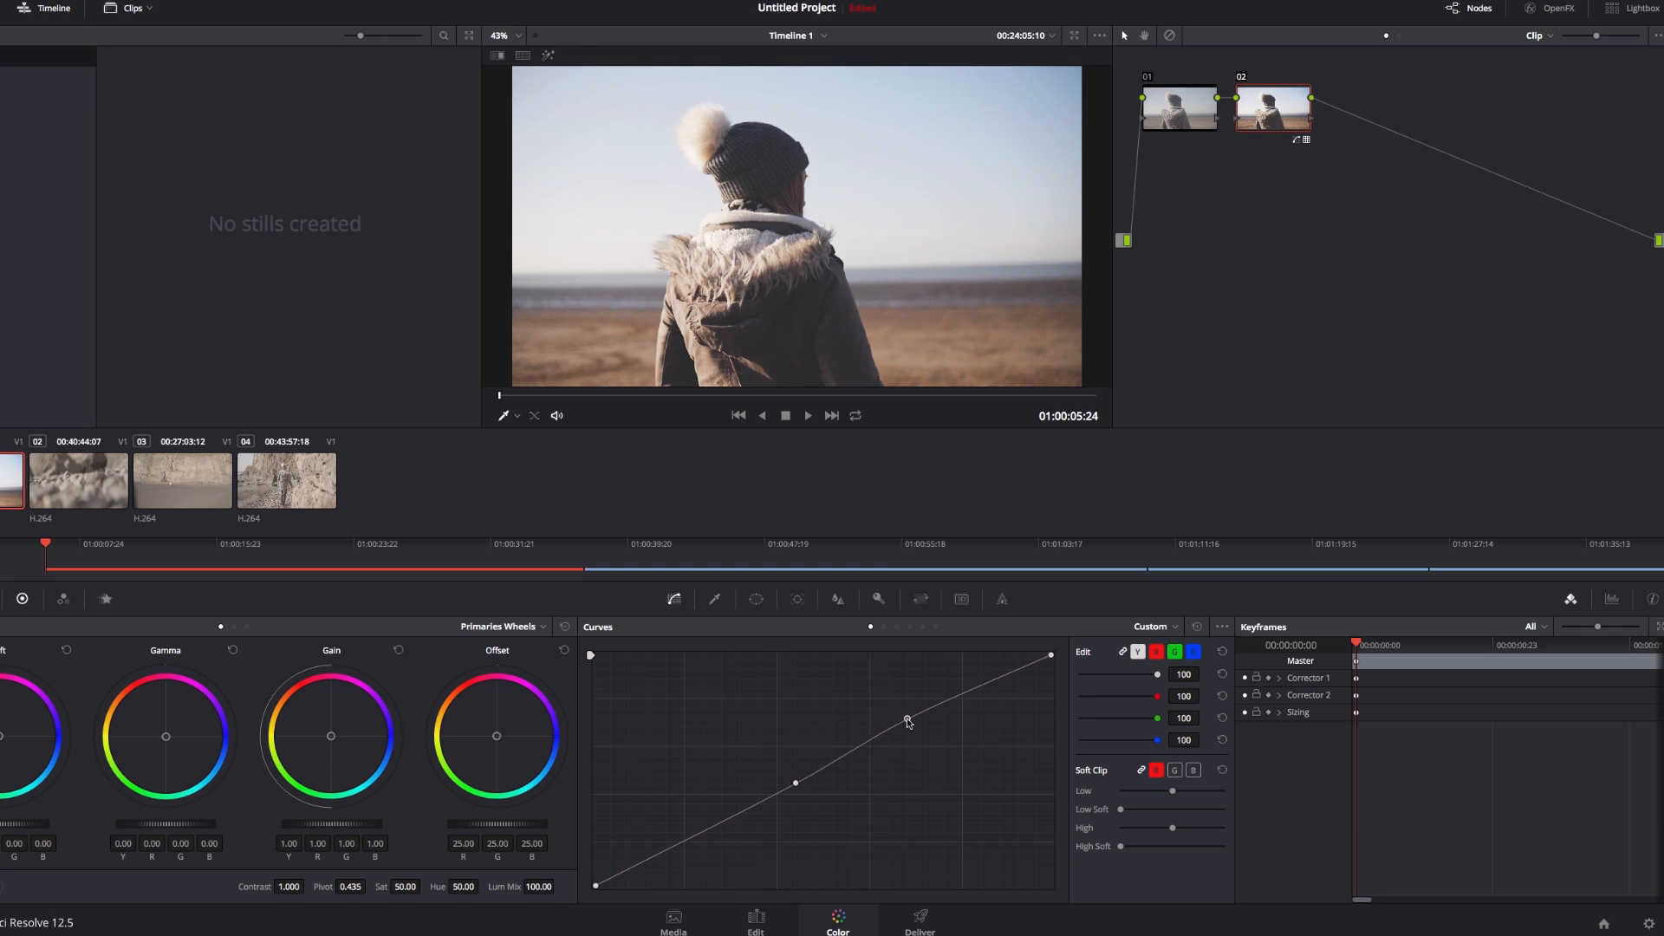
pyautogui.moveTo(795, 783); pyautogui.dragTo(794, 781)
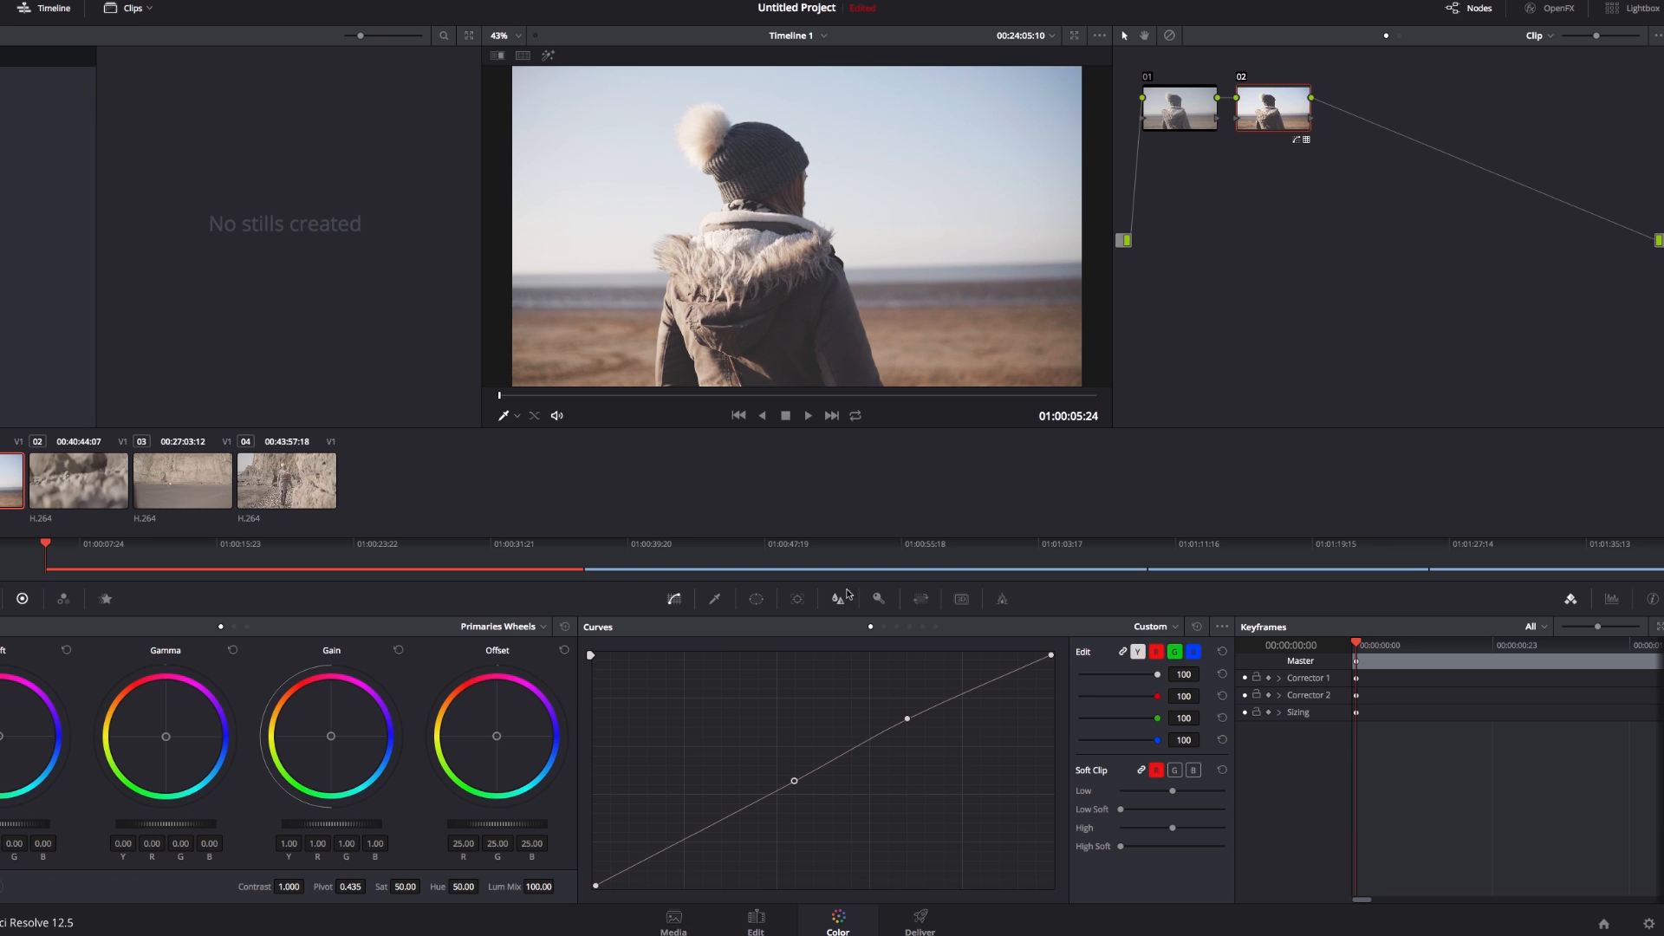
pyautogui.hotkey('ctrl', 'd')
pyautogui.hotkey('ctrl', 'd')
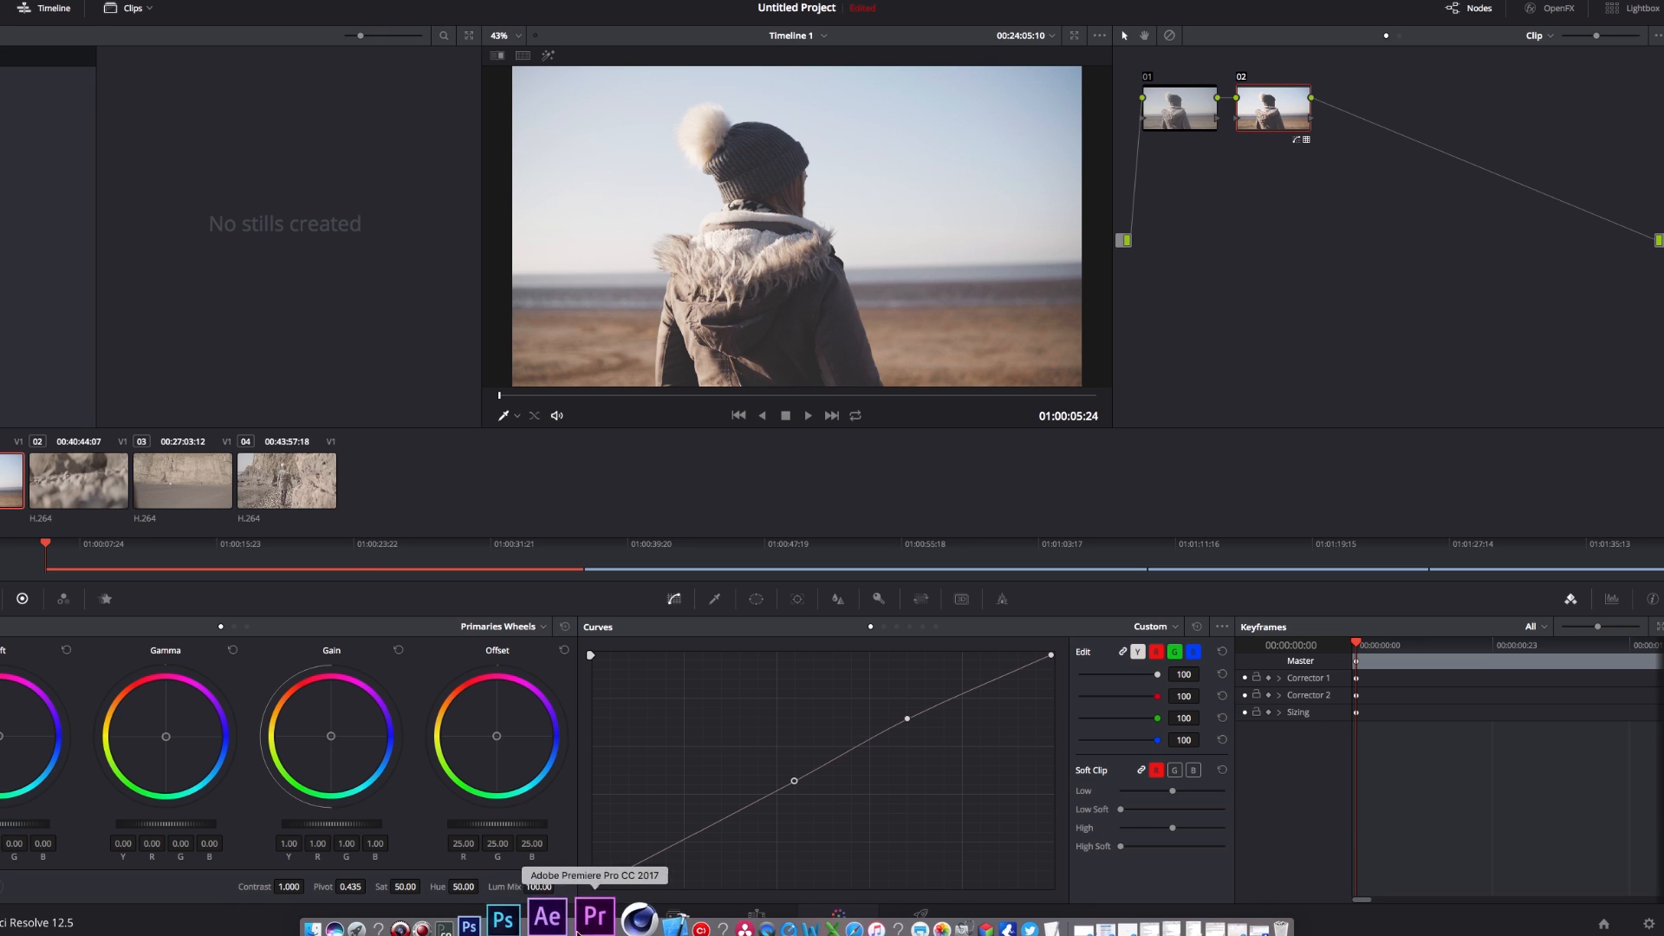
# Switch to Adobe Premiere Pro and examine the Input LUT choices in Lumetri Color's Basic Correction section
pyautogui.click(582, 918)
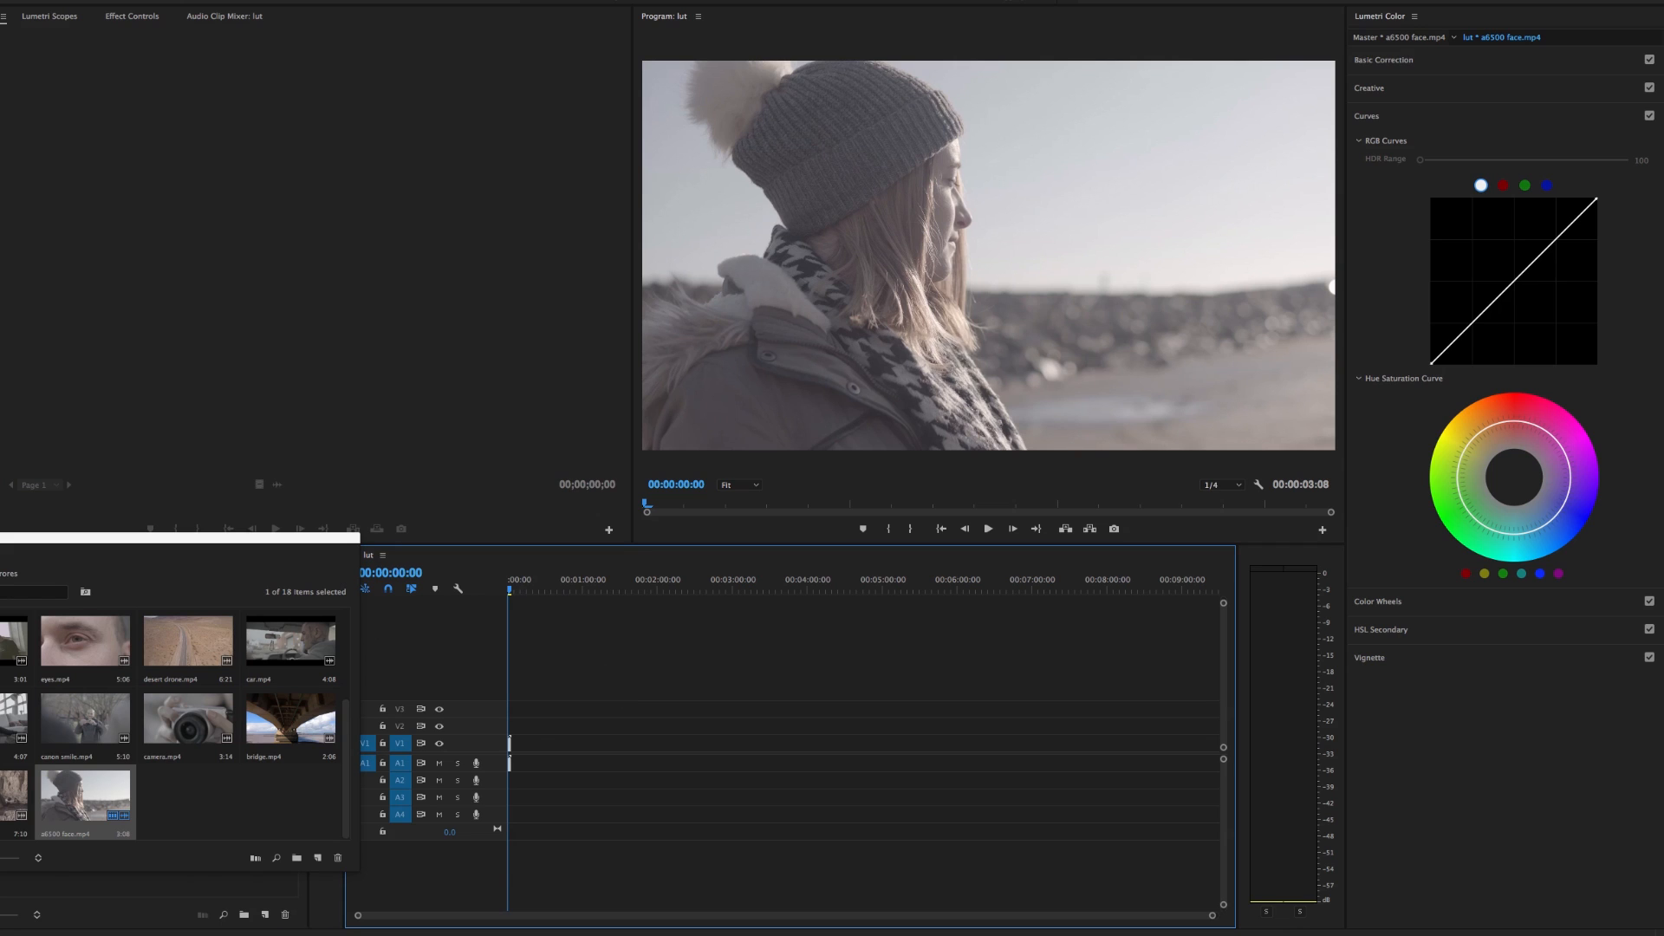
pyautogui.click(1456, 61)
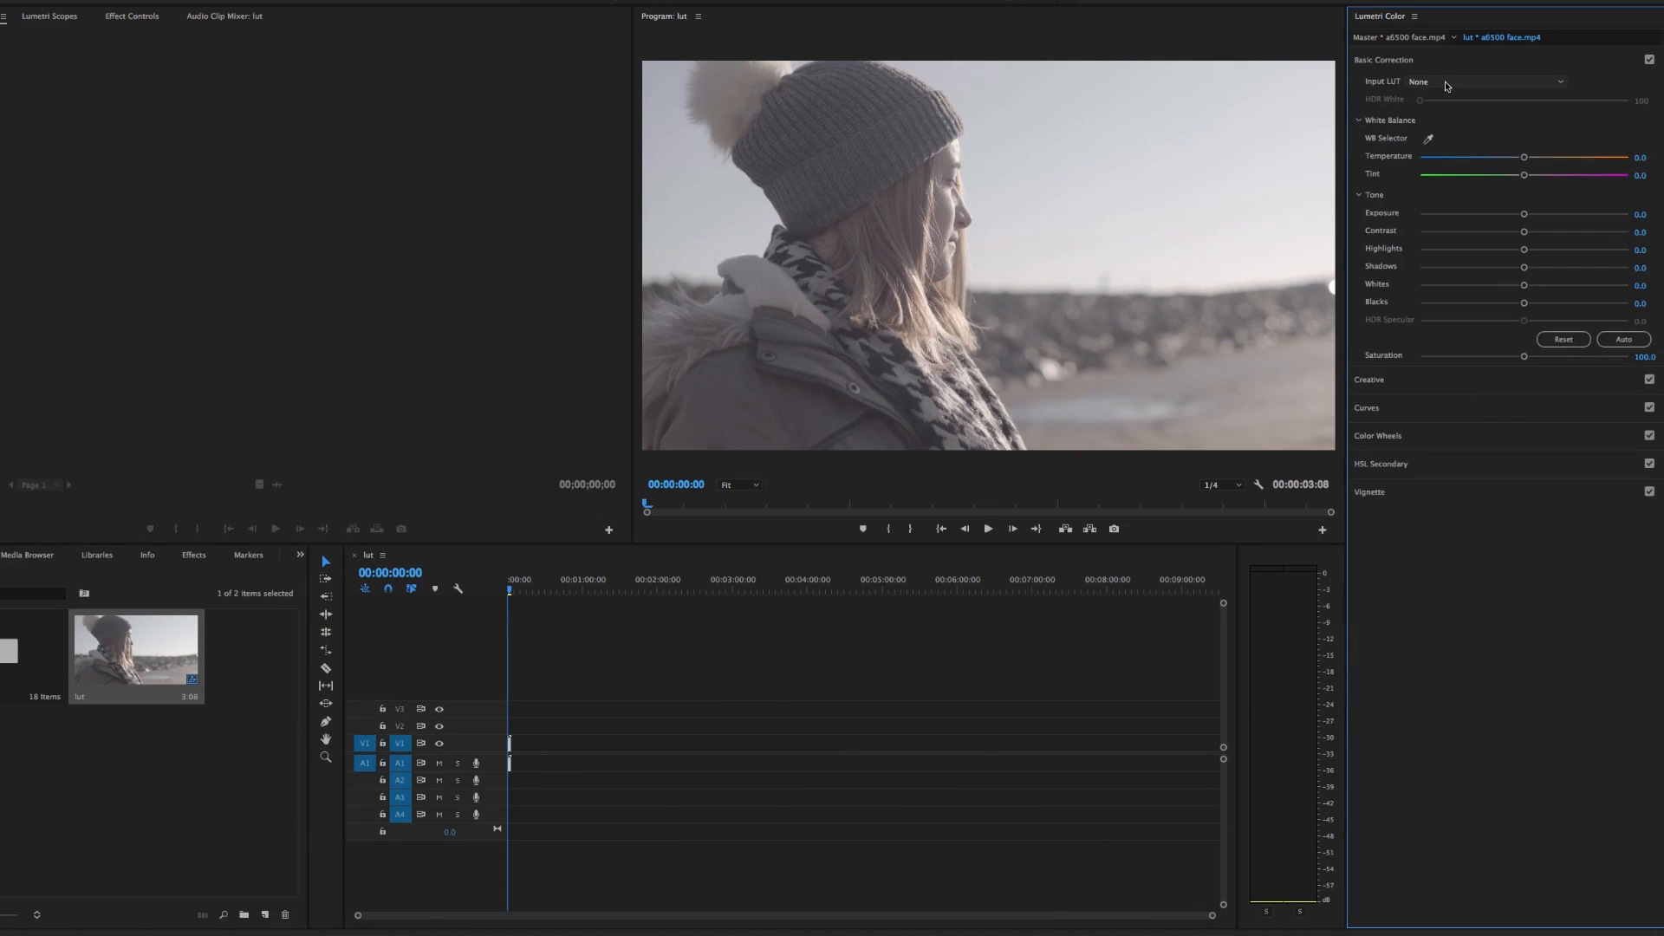
pyautogui.click(1449, 84)
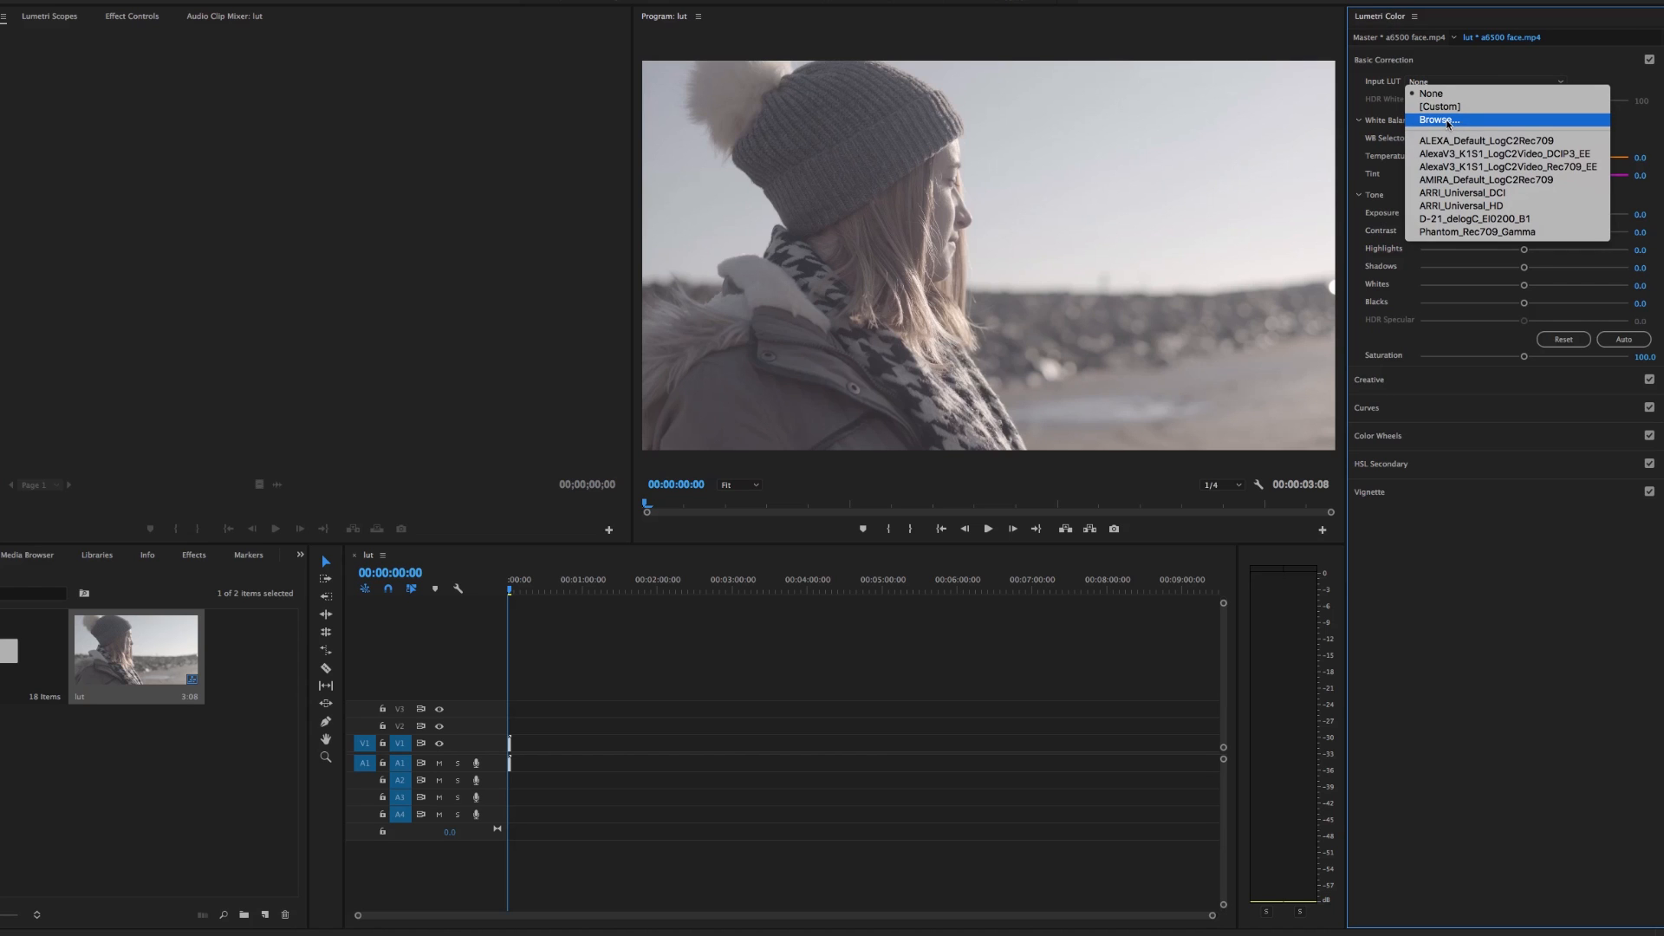
pyautogui.click(1389, 97)
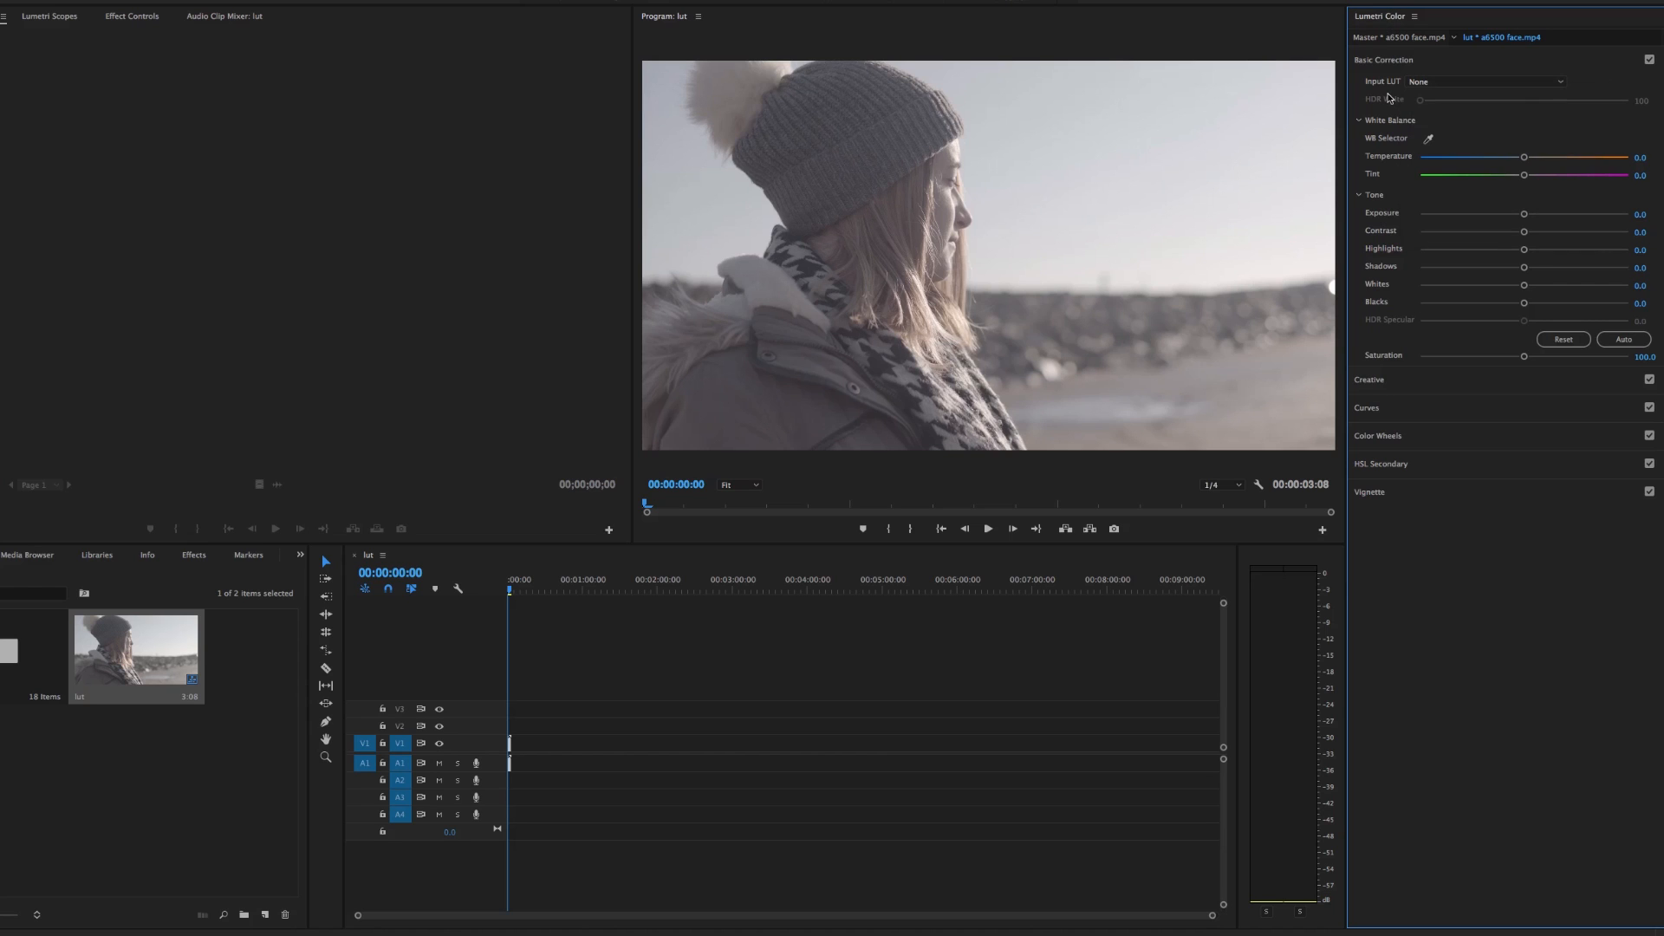
# Examine the Look choices in Lumetri Color's Creative section, and go back to Basic Correction
pyautogui.click(1448, 385)
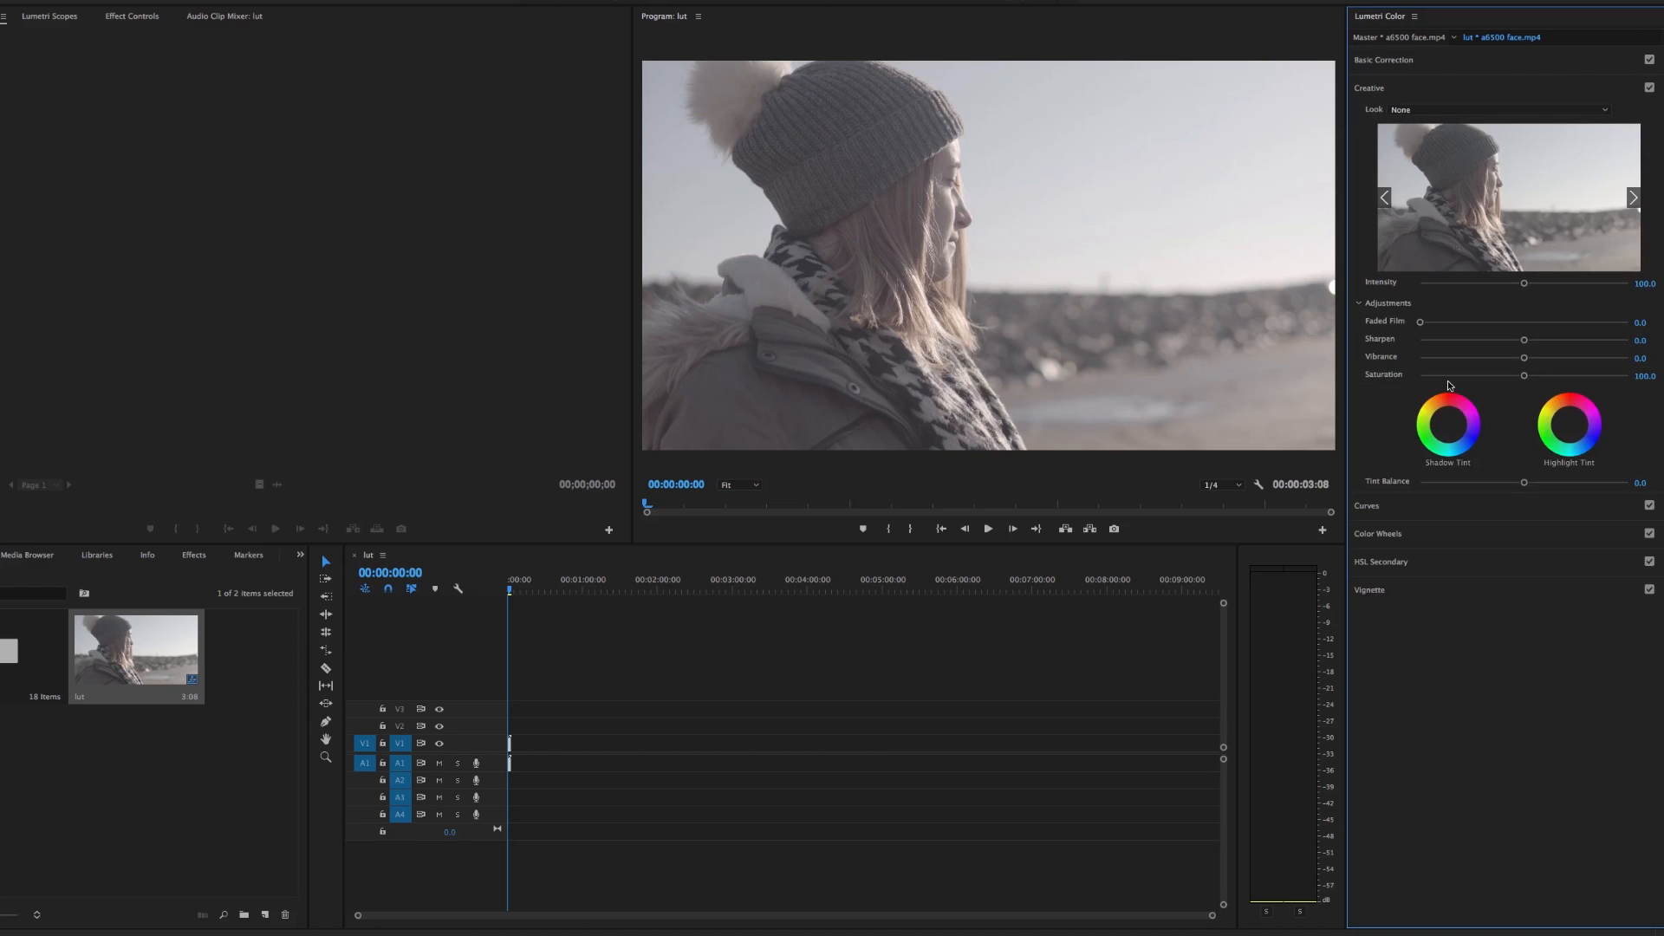
pyautogui.click(1425, 111)
pyautogui.click(1366, 129)
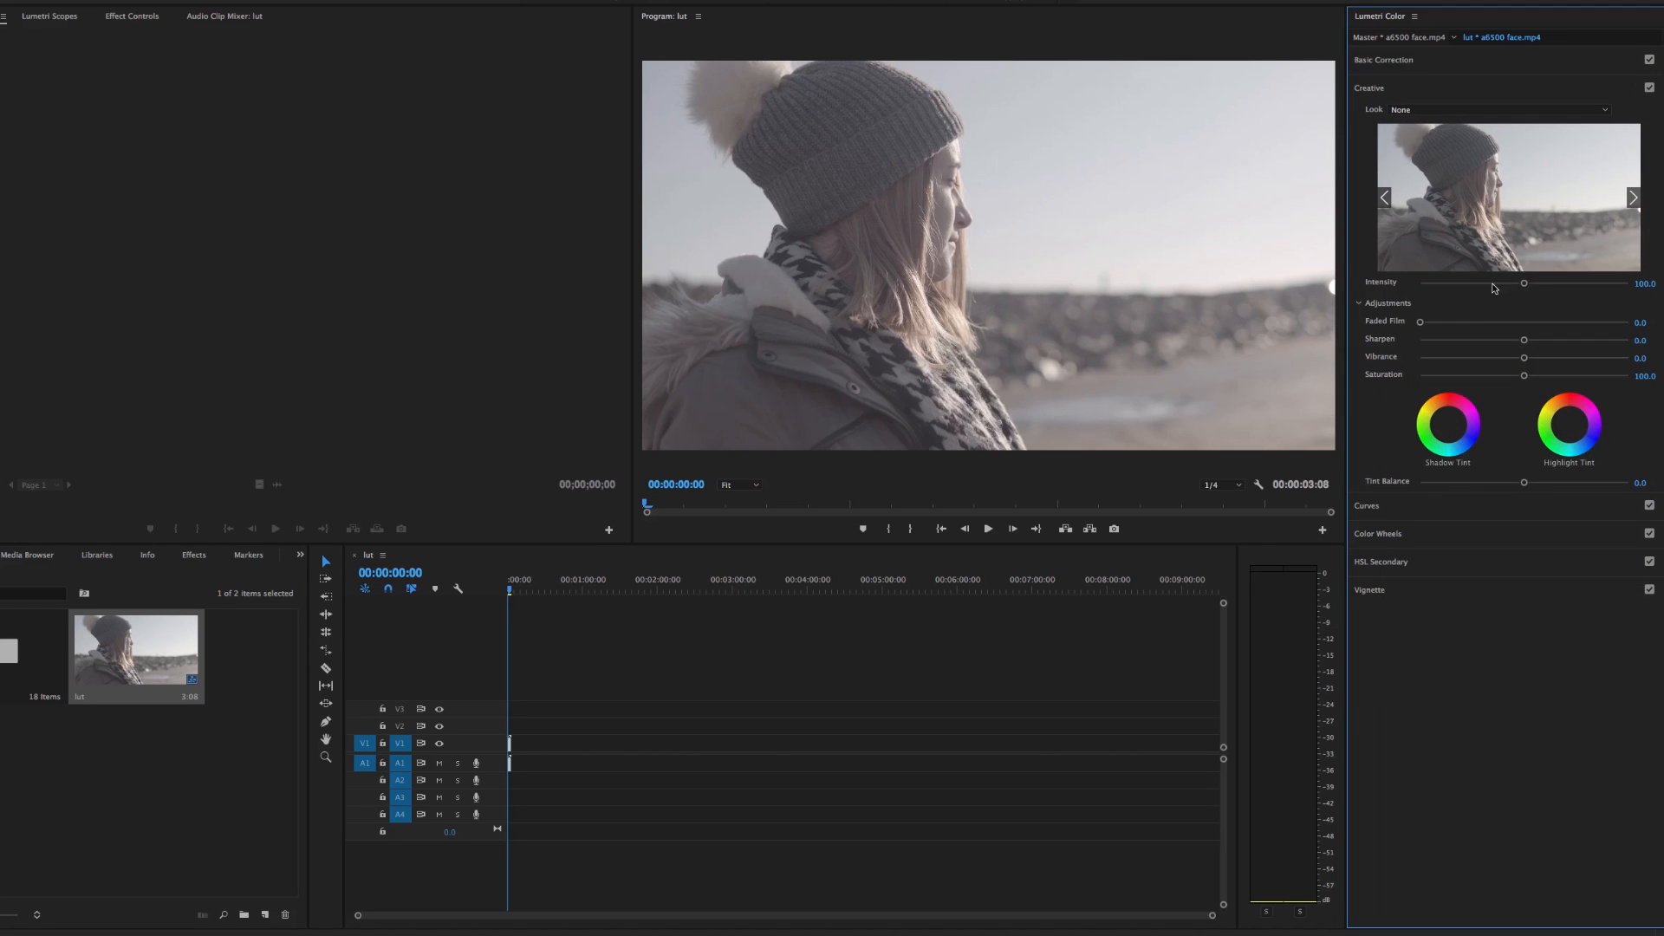
pyautogui.click(1473, 63)
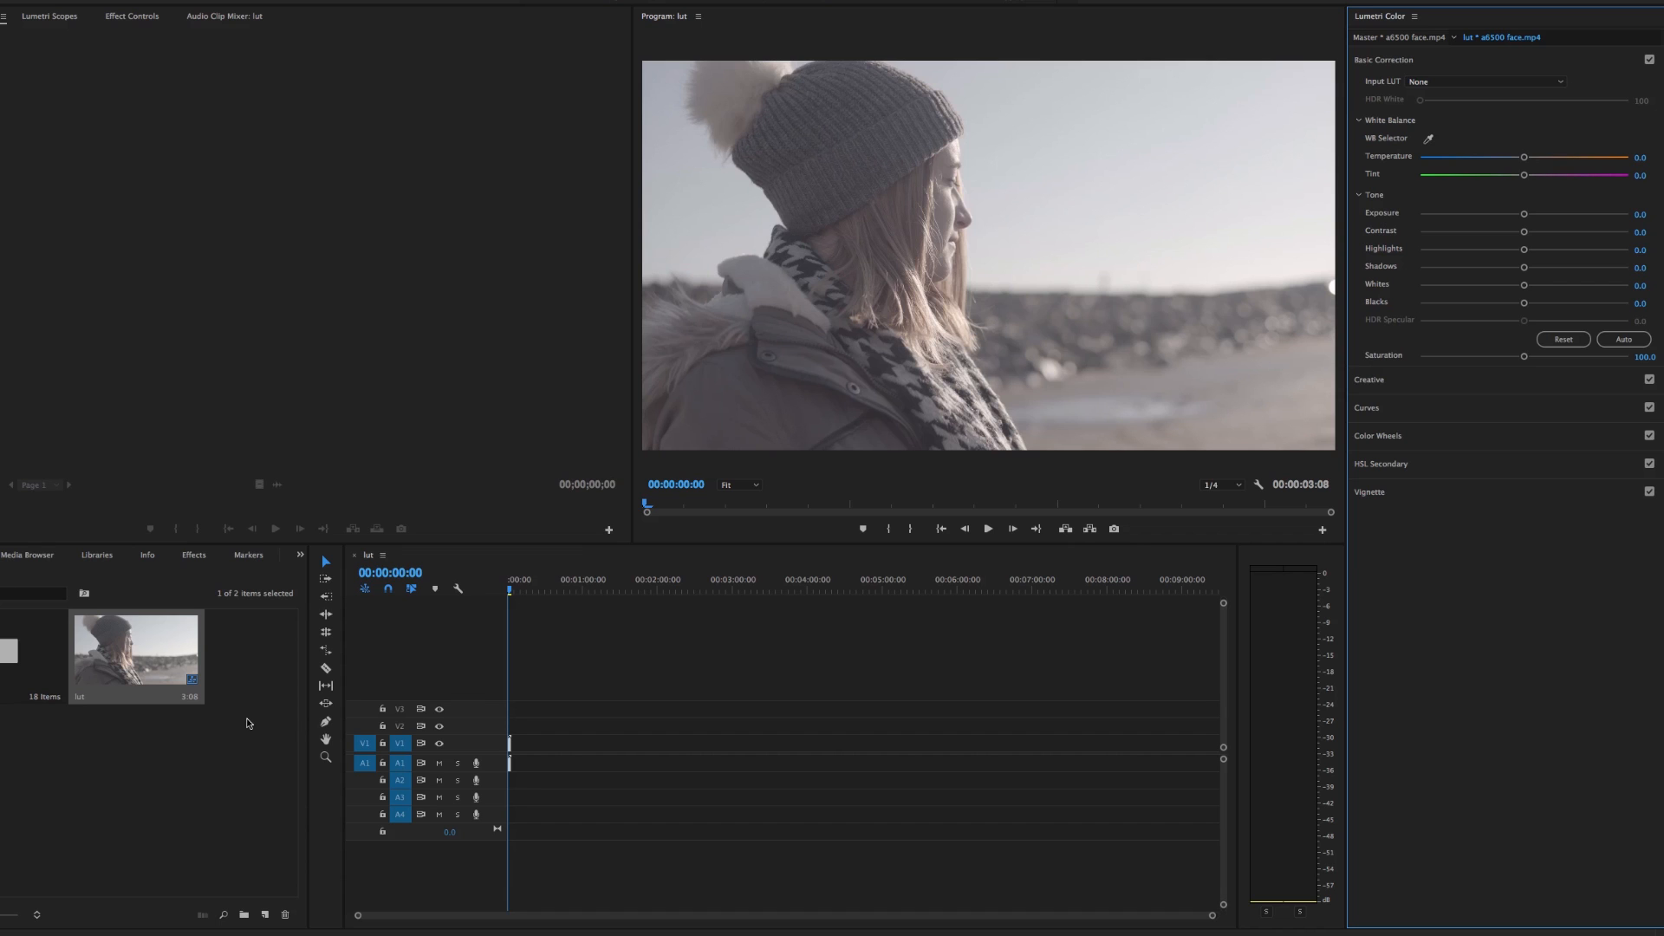
# Create a 1920 × 1080, 25 fps adjustment layer and place it on track V2 above the clip
pyautogui.click(265, 914)
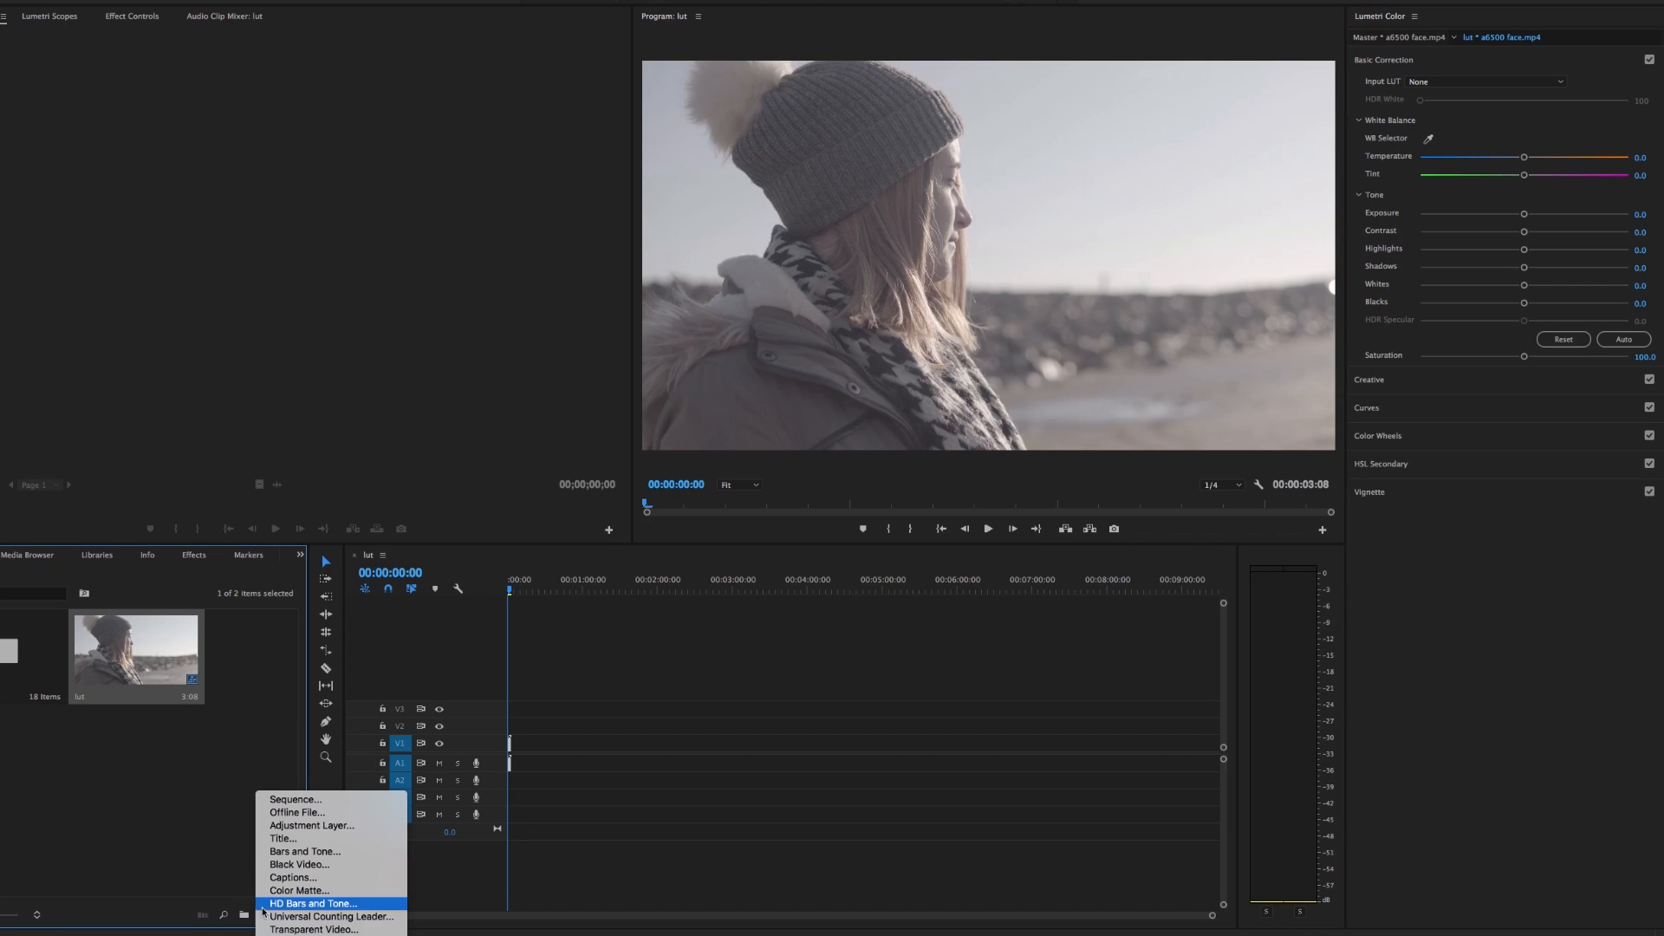
pyautogui.click(286, 827)
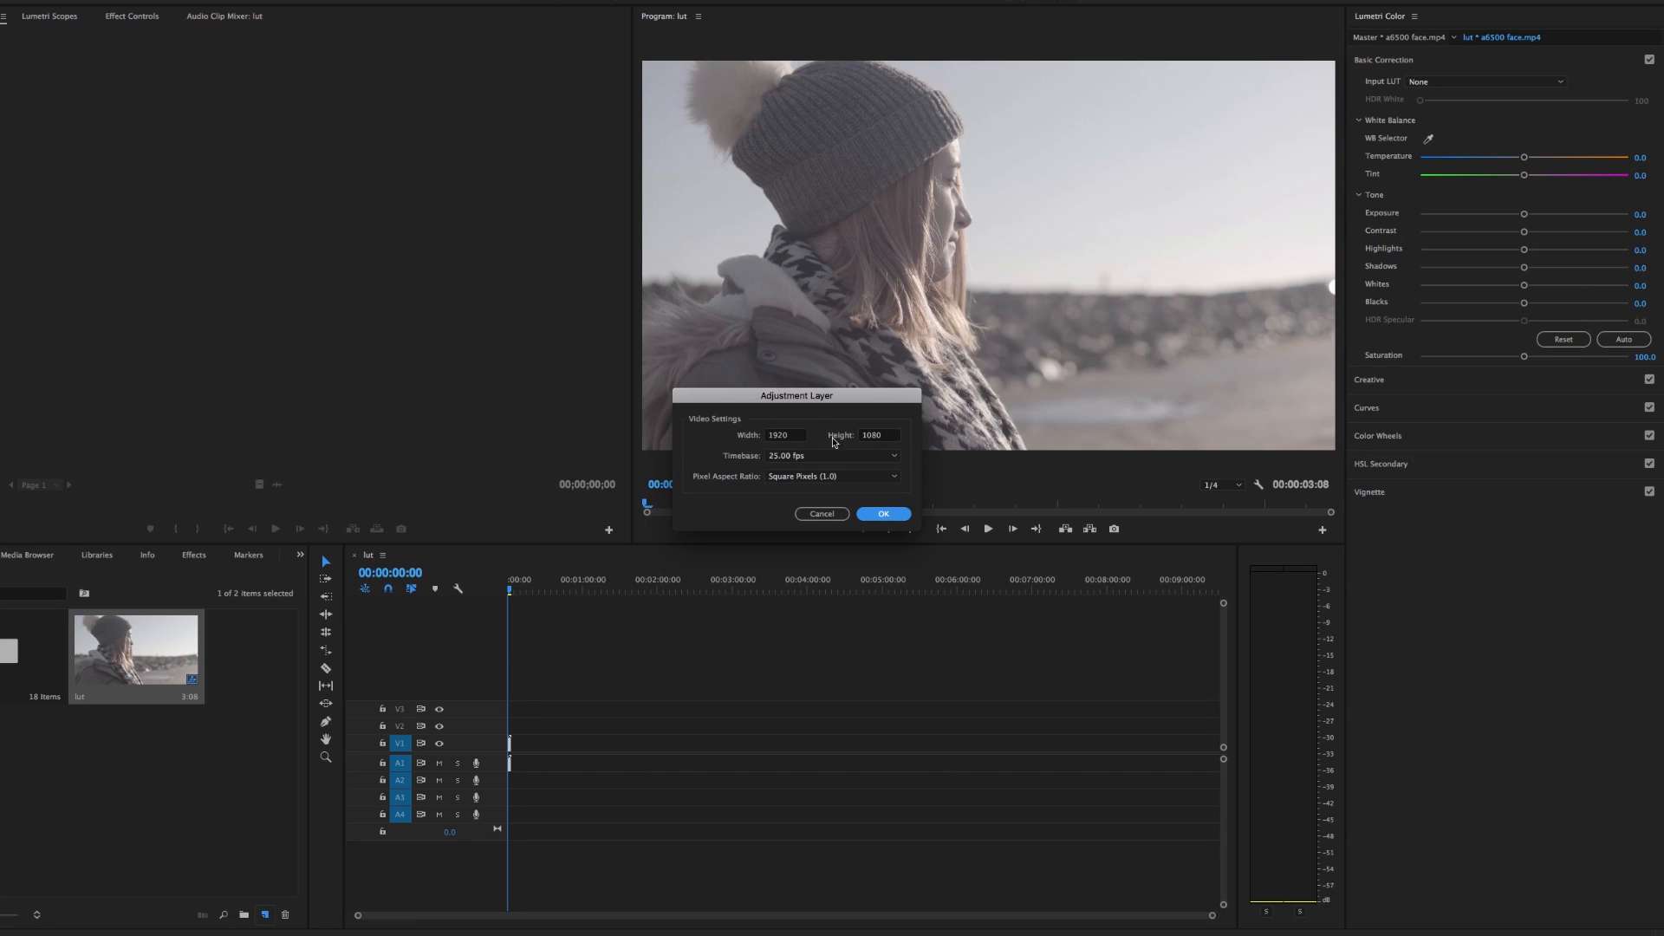
pyautogui.click(877, 514)
pyautogui.moveTo(260, 682); pyautogui.dragTo(525, 726)
pyautogui.scroll(5, 494, 912)
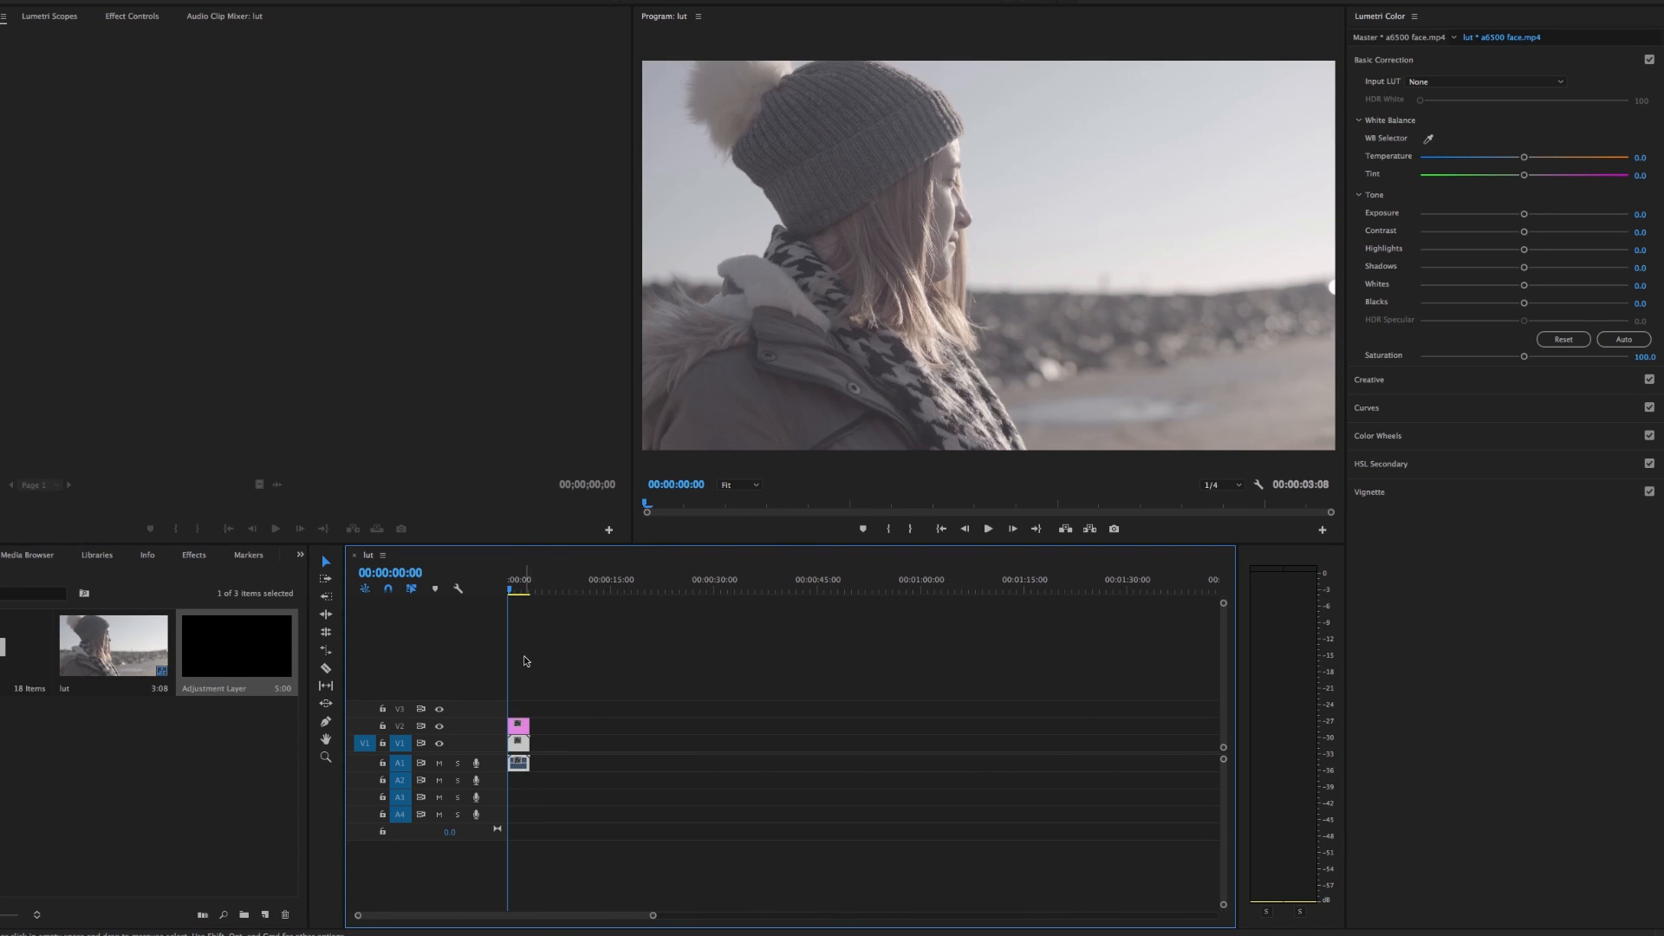
# Browse for an input LUT for the V2 adjustment layer, opening the Slog2&3 folder inside LUT Tutorial on the desktop
pyautogui.click(519, 728)
pyautogui.click(1446, 83)
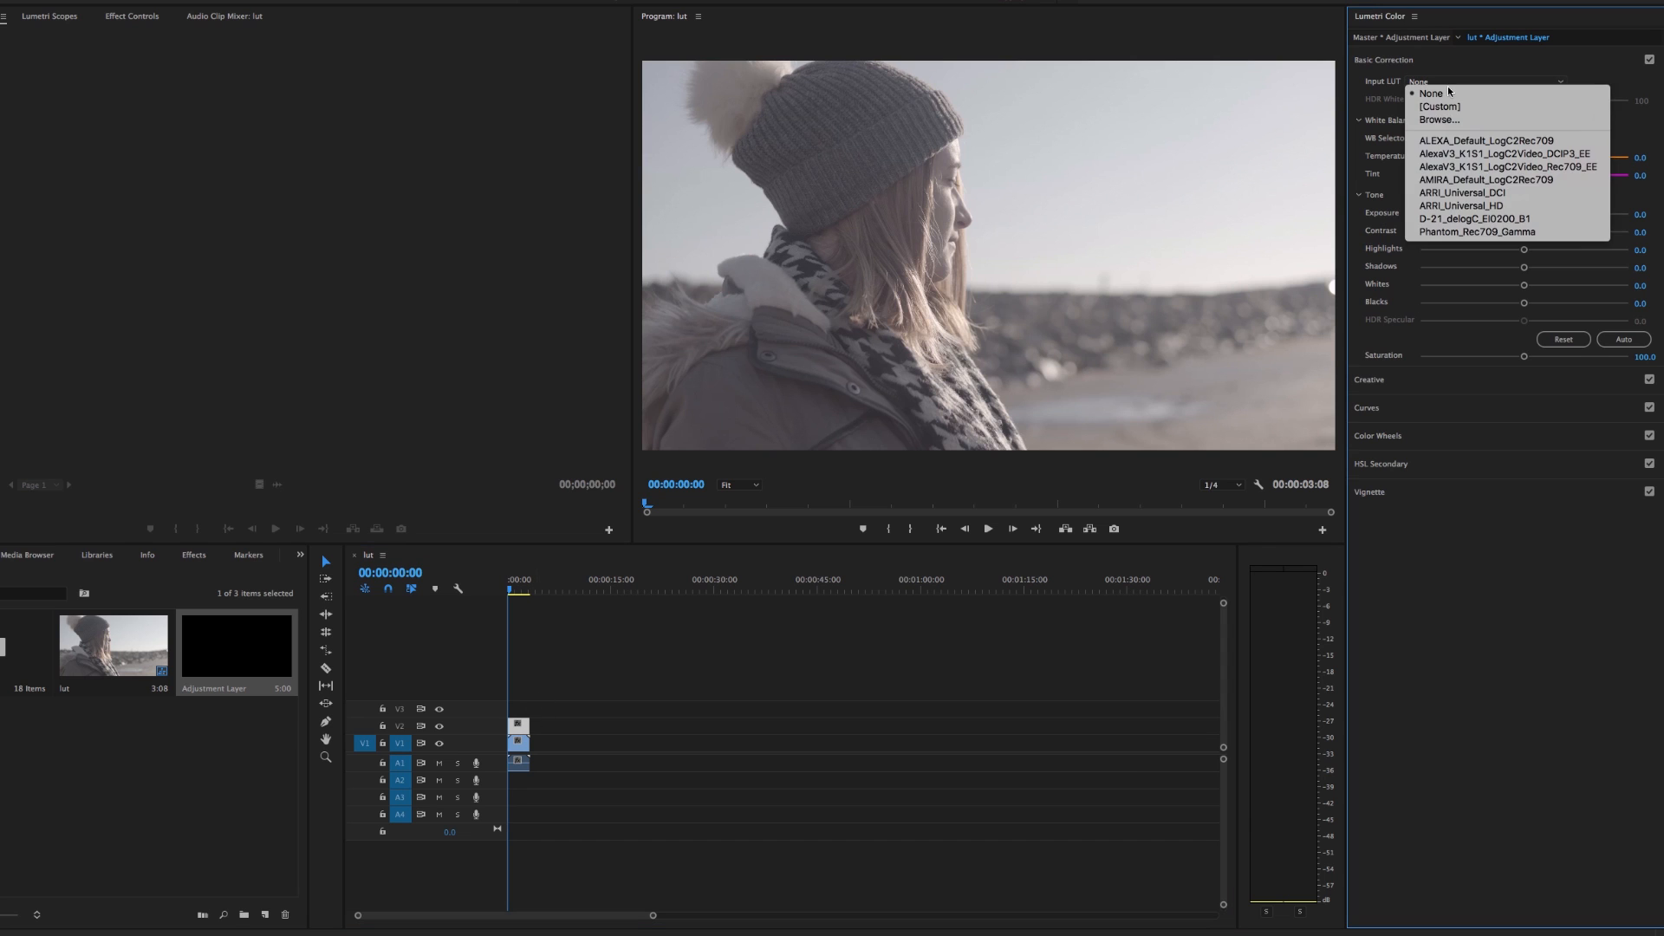
pyautogui.click(1443, 121)
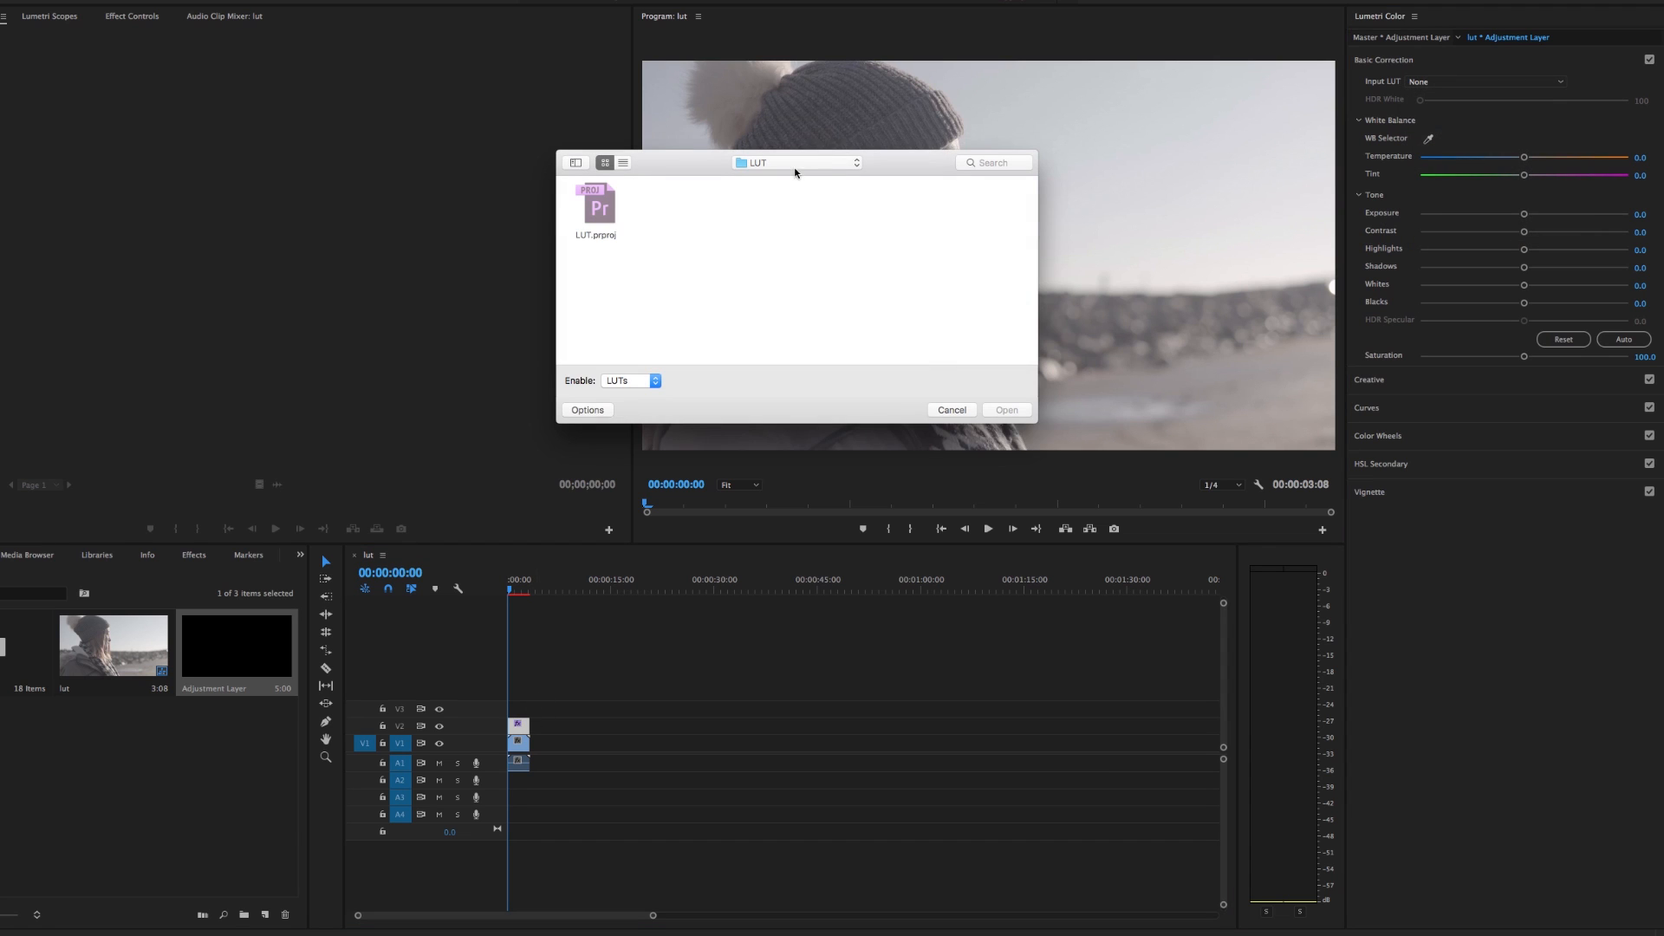
pyautogui.click(796, 163)
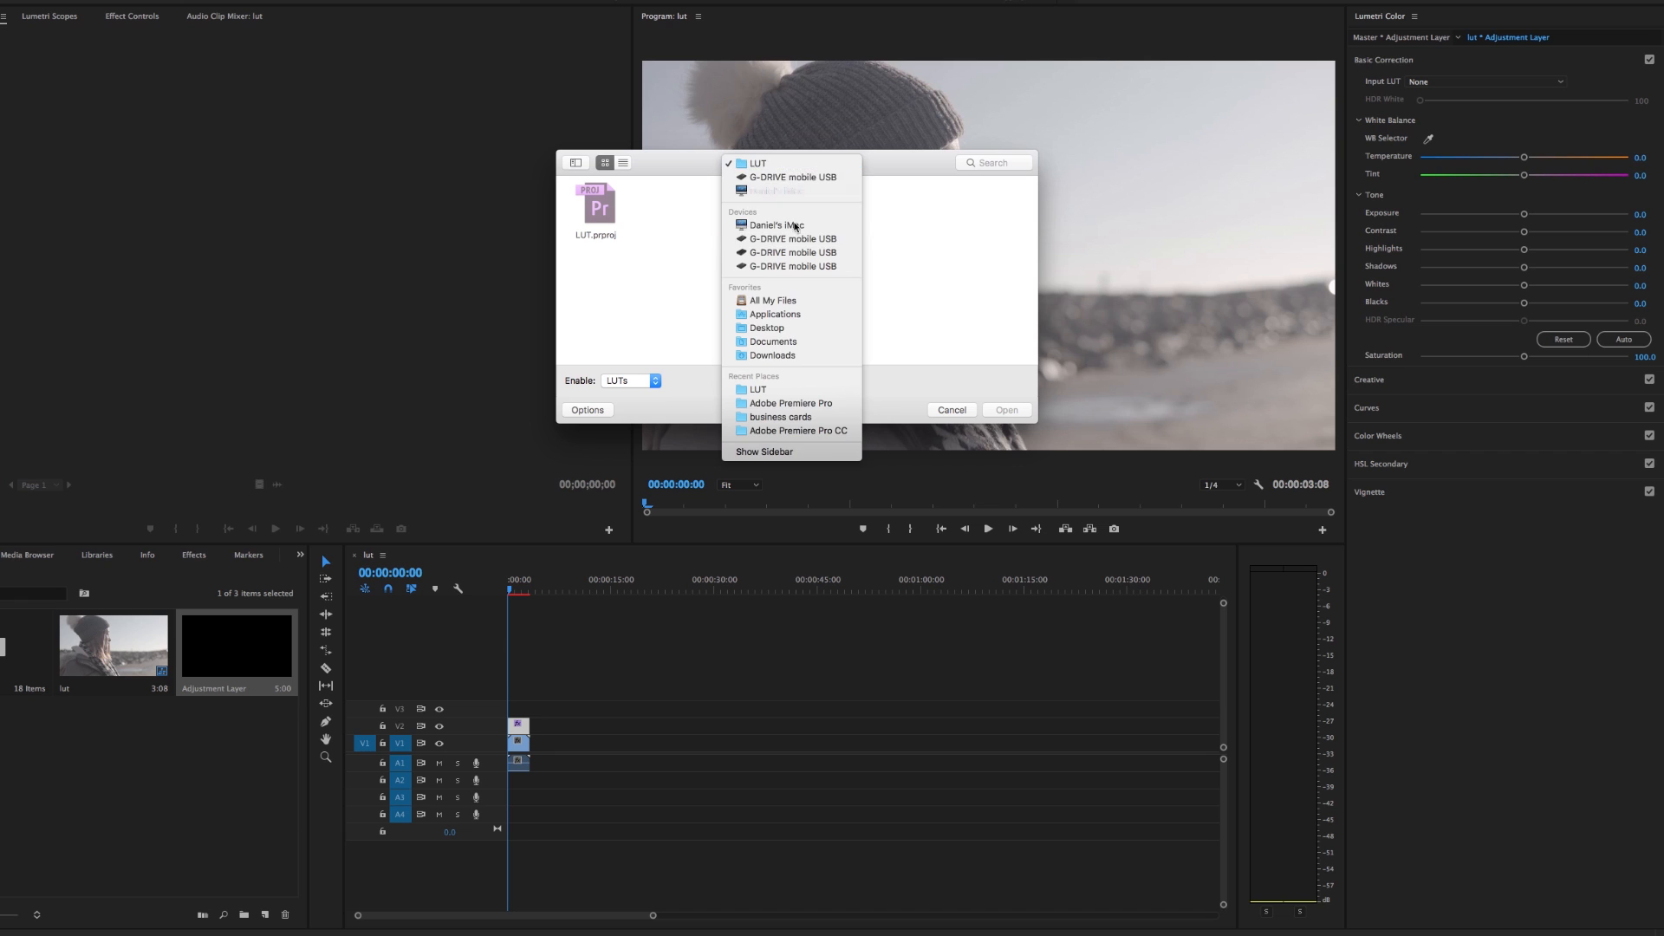
pyautogui.click(778, 335)
pyautogui.moveTo(1038, 423); pyautogui.dragTo(1261, 604)
pyautogui.scroll(-1, 997, 399)
pyautogui.doubleClick(906, 335)
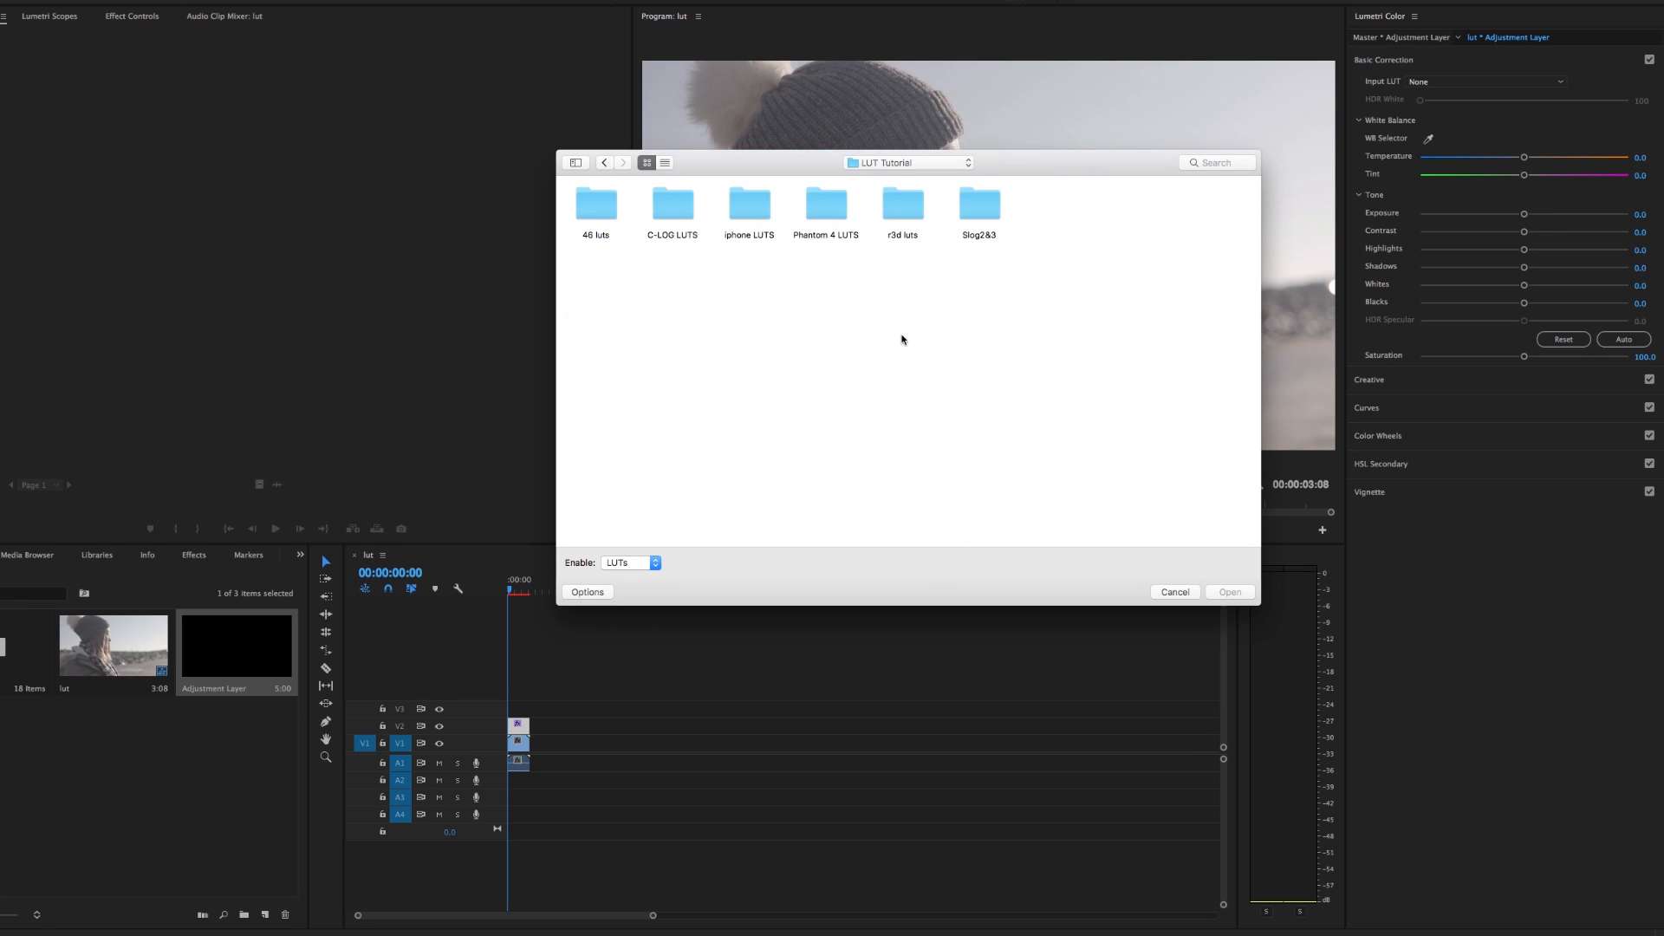
pyautogui.doubleClick(985, 206)
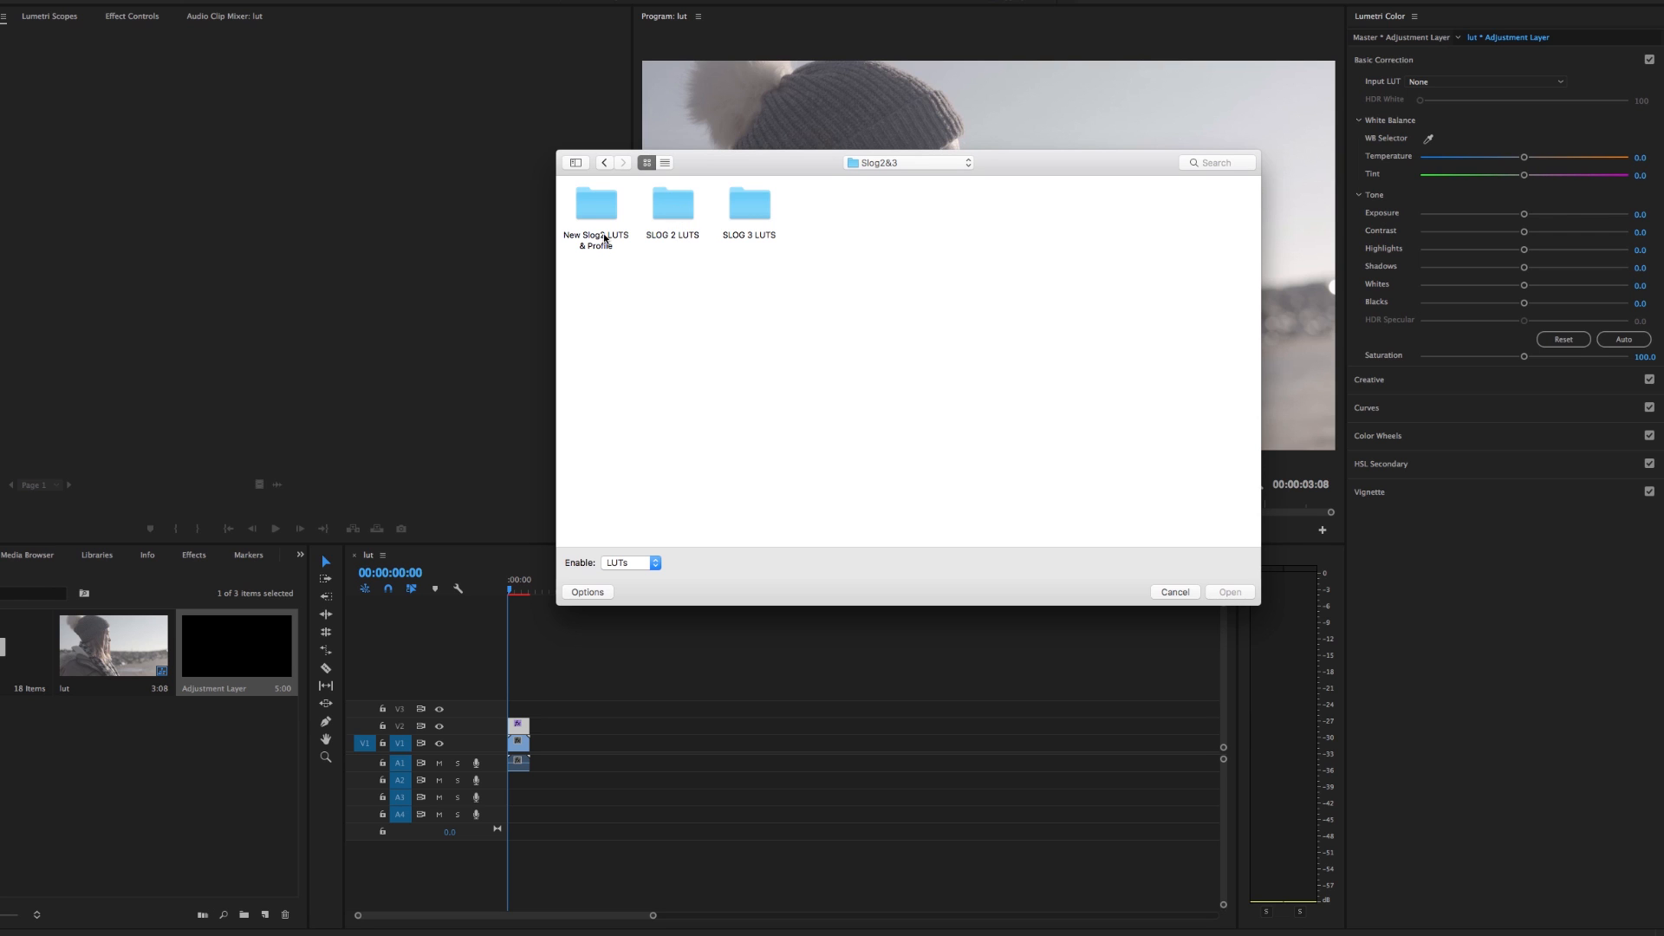
# Load Slog2 New Profile Base from New Slog2 LUTS & Profile, and compare the image with track V2 hidden and shown
pyautogui.moveTo(819, 158); pyautogui.dragTo(702, 516)
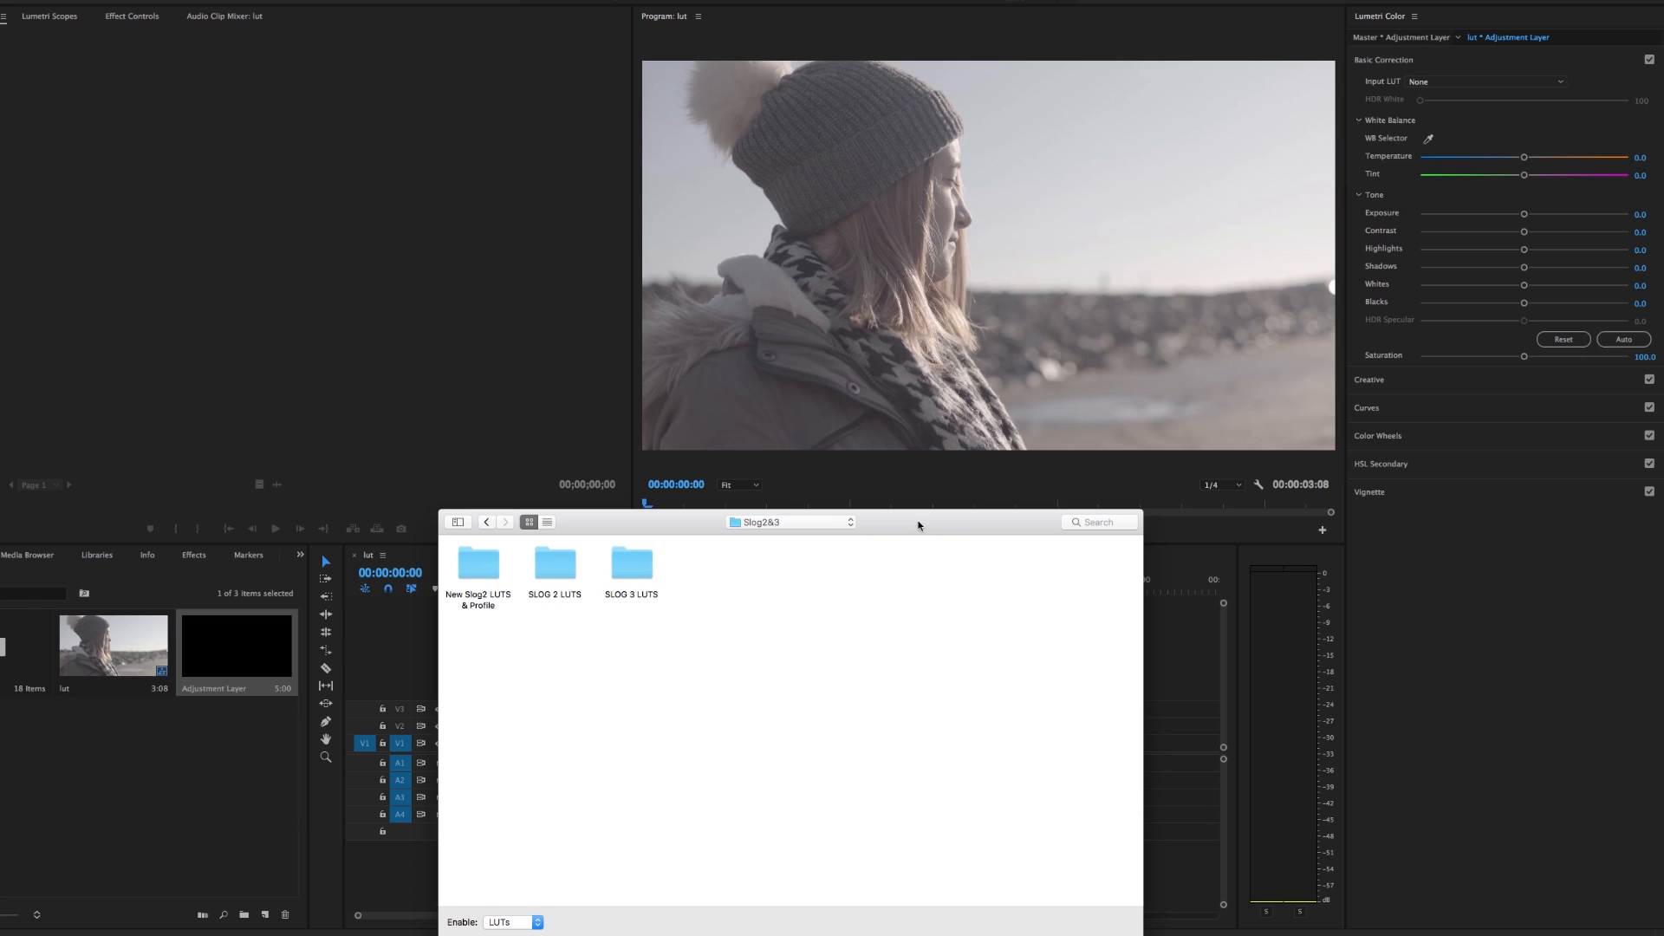
pyautogui.doubleClick(481, 537)
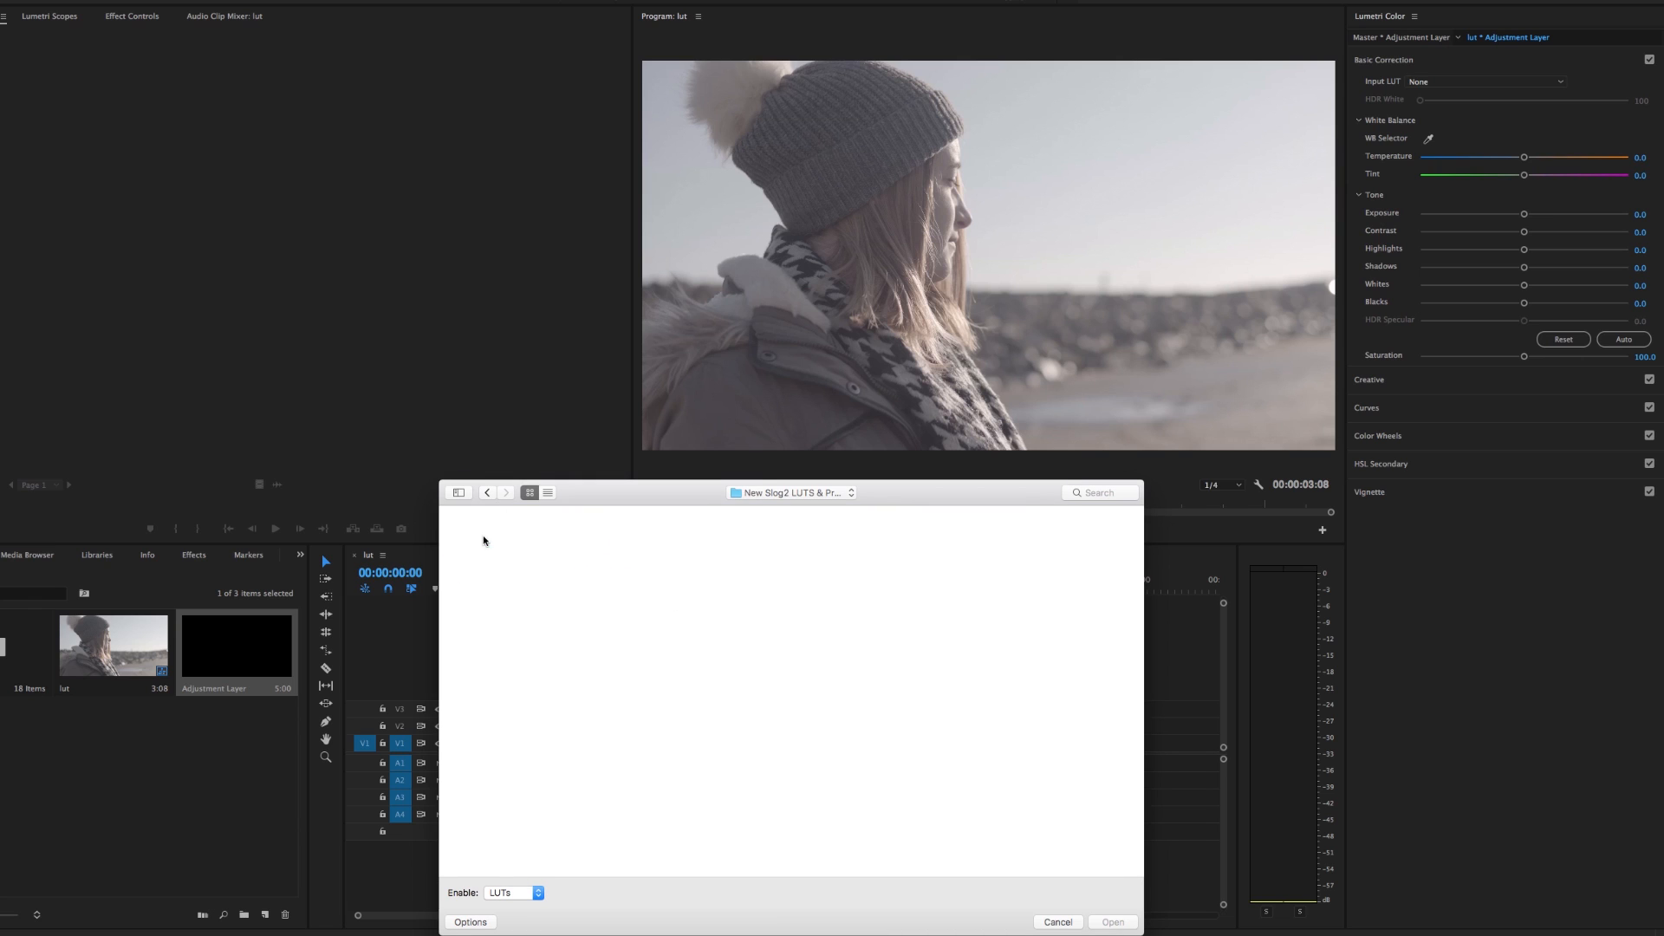
pyautogui.doubleClick(483, 538)
pyautogui.doubleClick(638, 539)
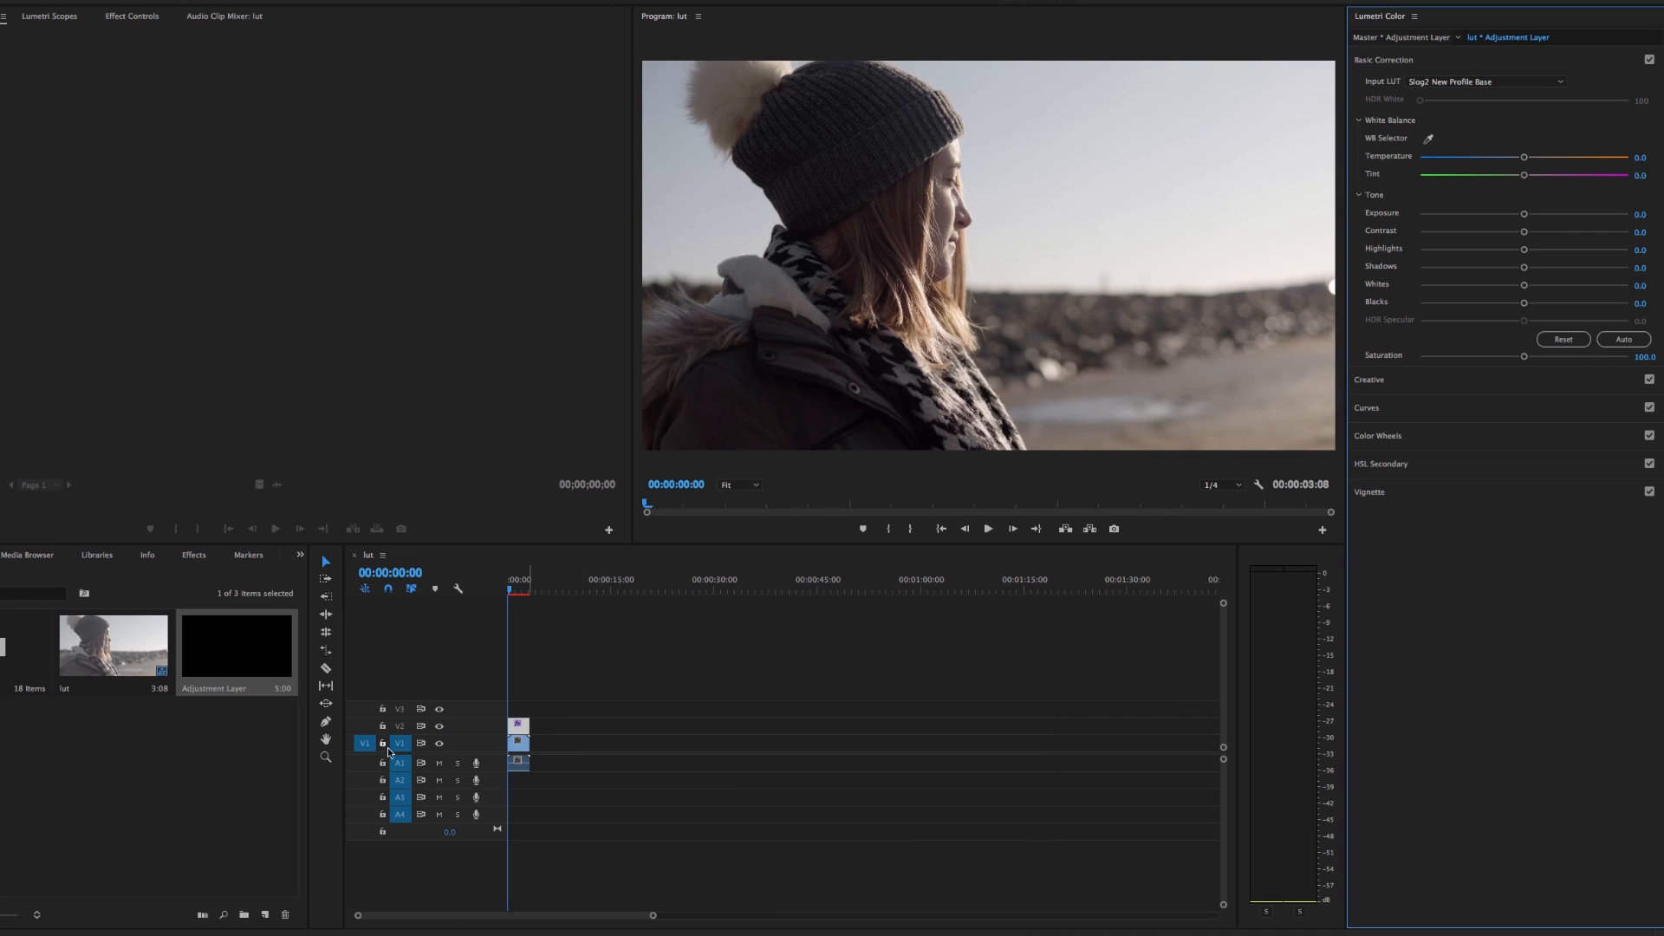
pyautogui.click(440, 726)
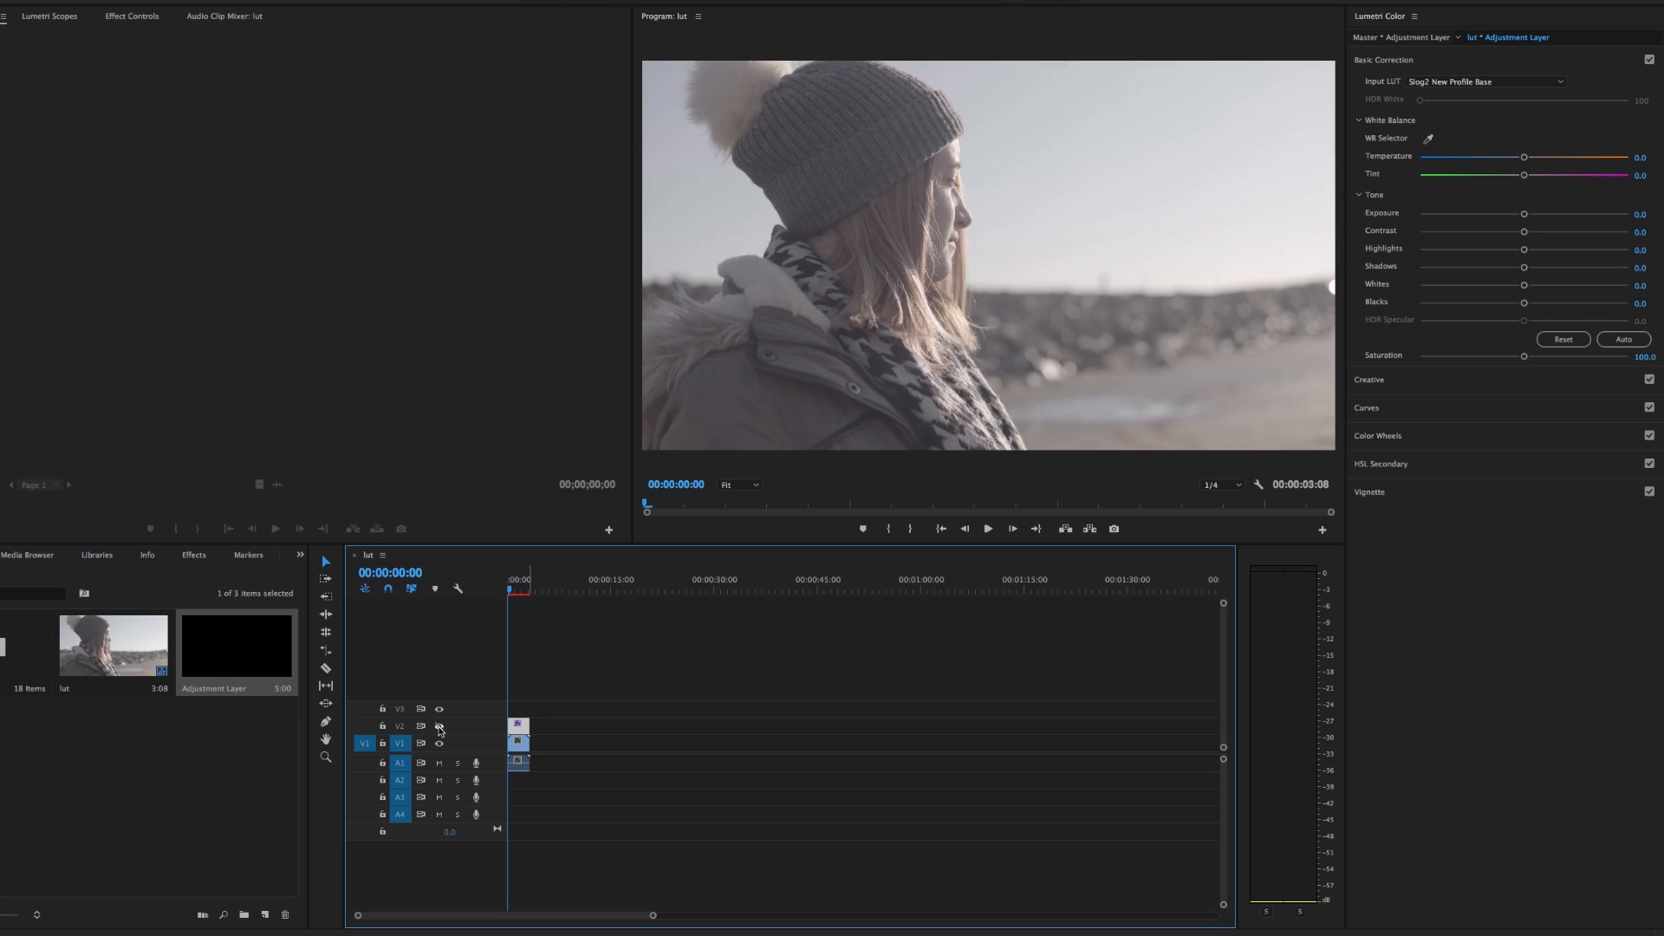
pyautogui.click(440, 726)
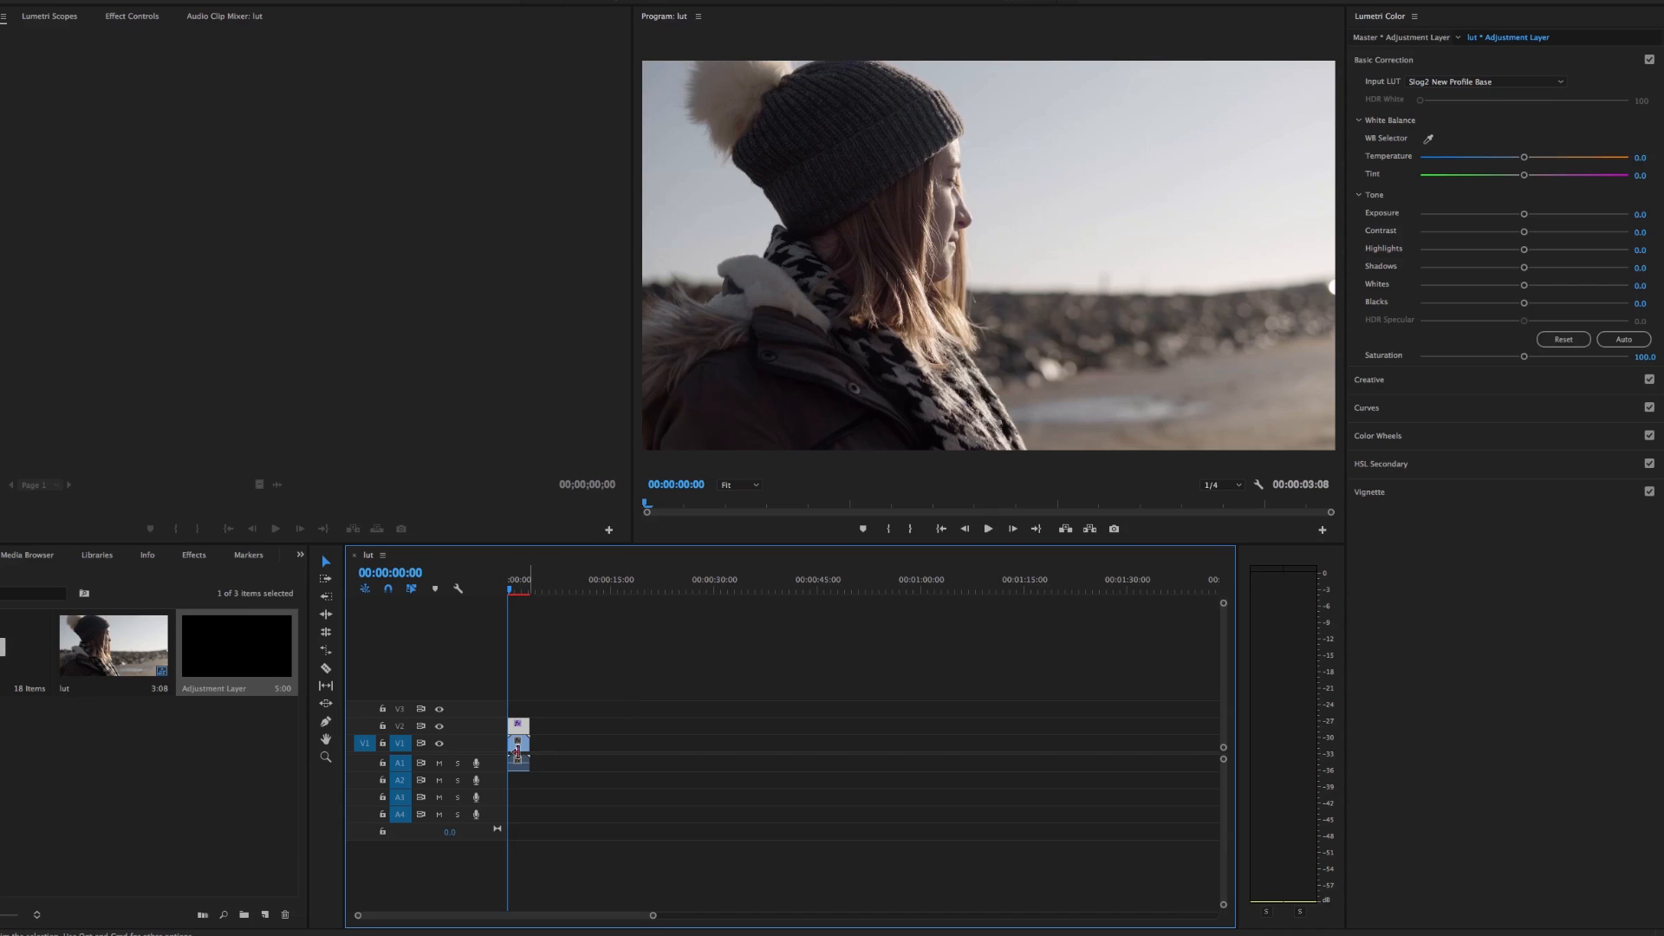
# Brighten the midtones of the V1 clip by raising a point on its RGB curve in Lumetri Color
pyautogui.click(519, 749)
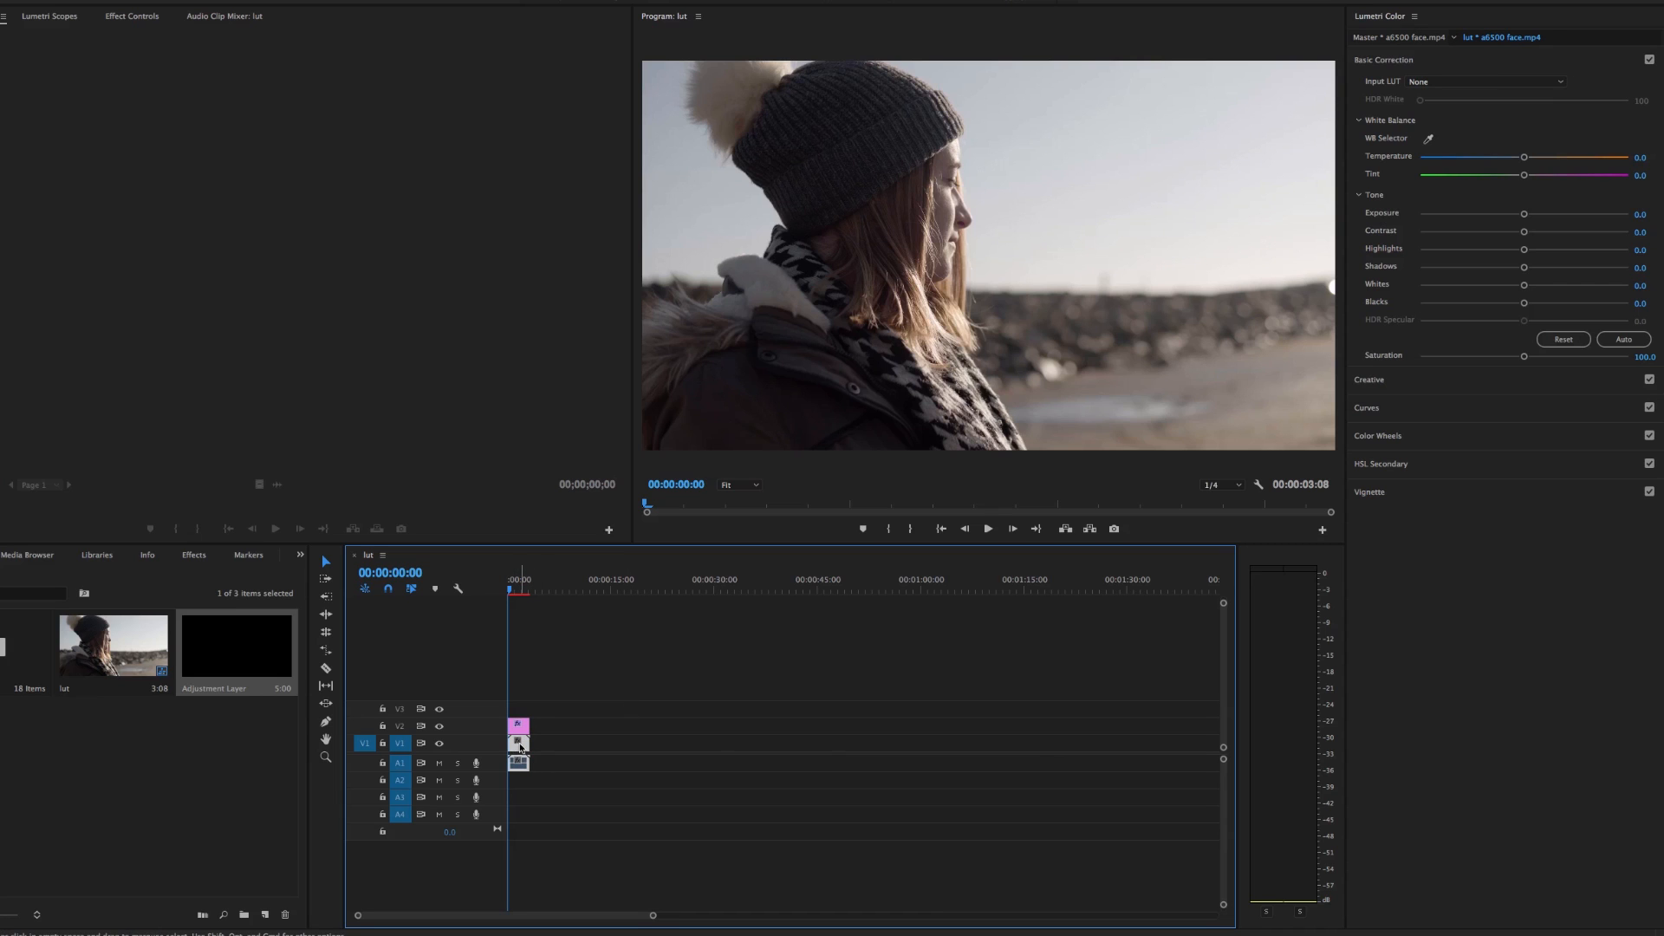
pyautogui.click(1367, 407)
pyautogui.moveTo(1509, 279); pyautogui.dragTo(1510, 275)
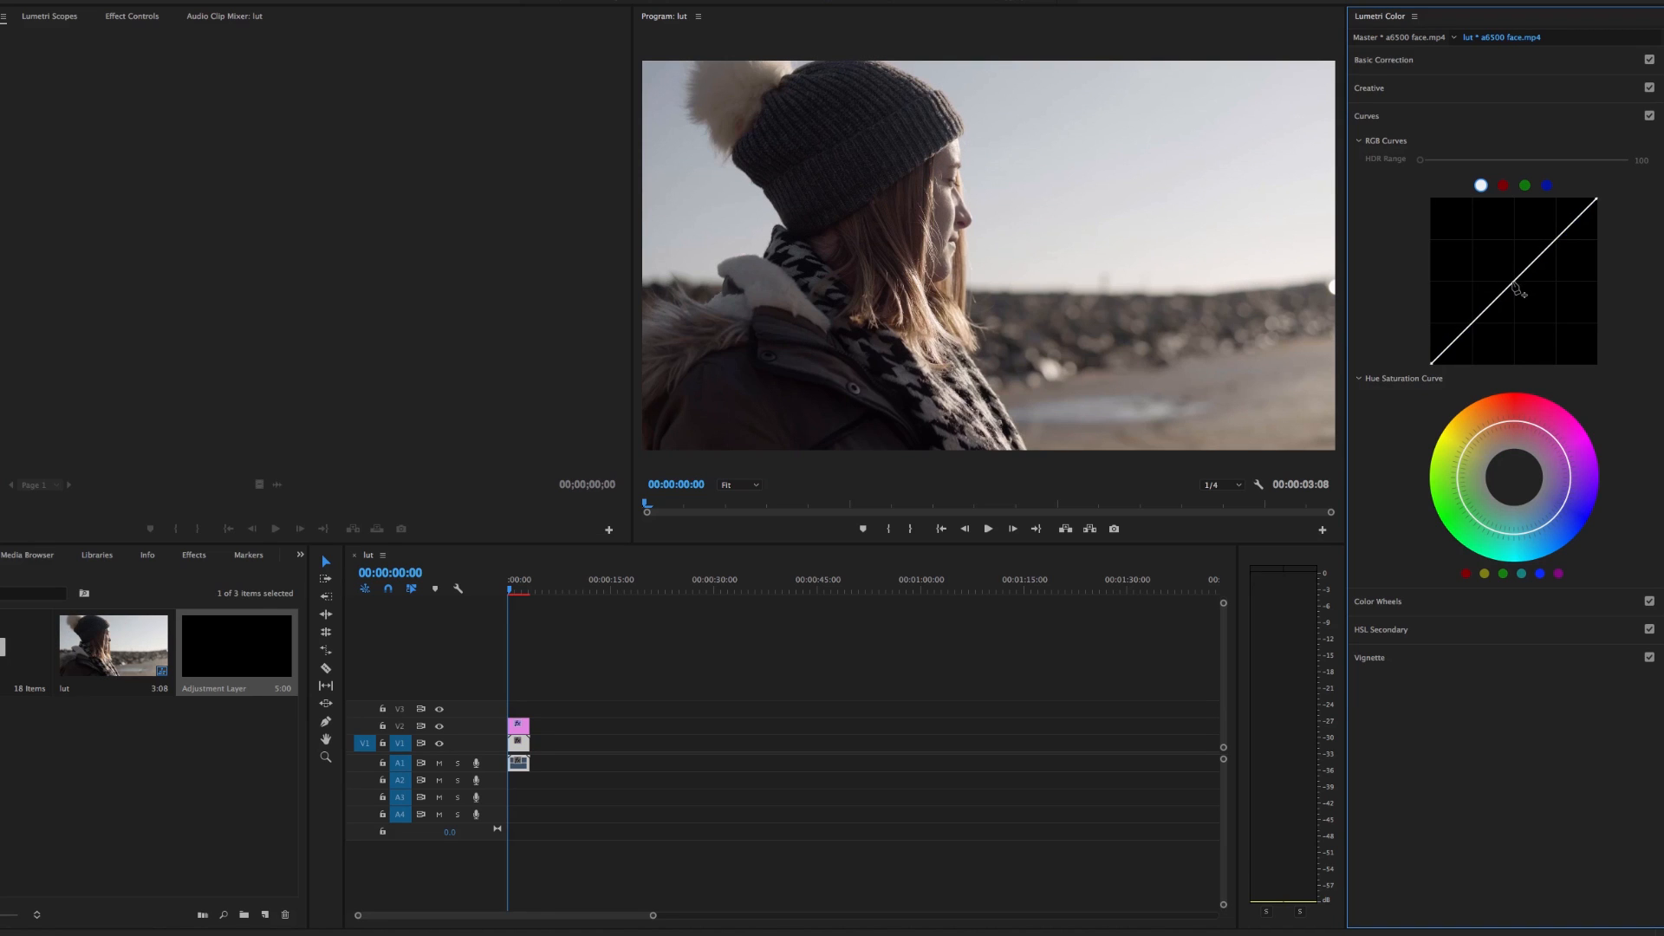
pyautogui.moveTo(1511, 282); pyautogui.dragTo(1508, 275)
# Set the adjustment layer's blacks to -23.0, contrast to 27.6 and exposure to -0.2, and toggle track V2's visibility to compare
pyautogui.click(517, 724)
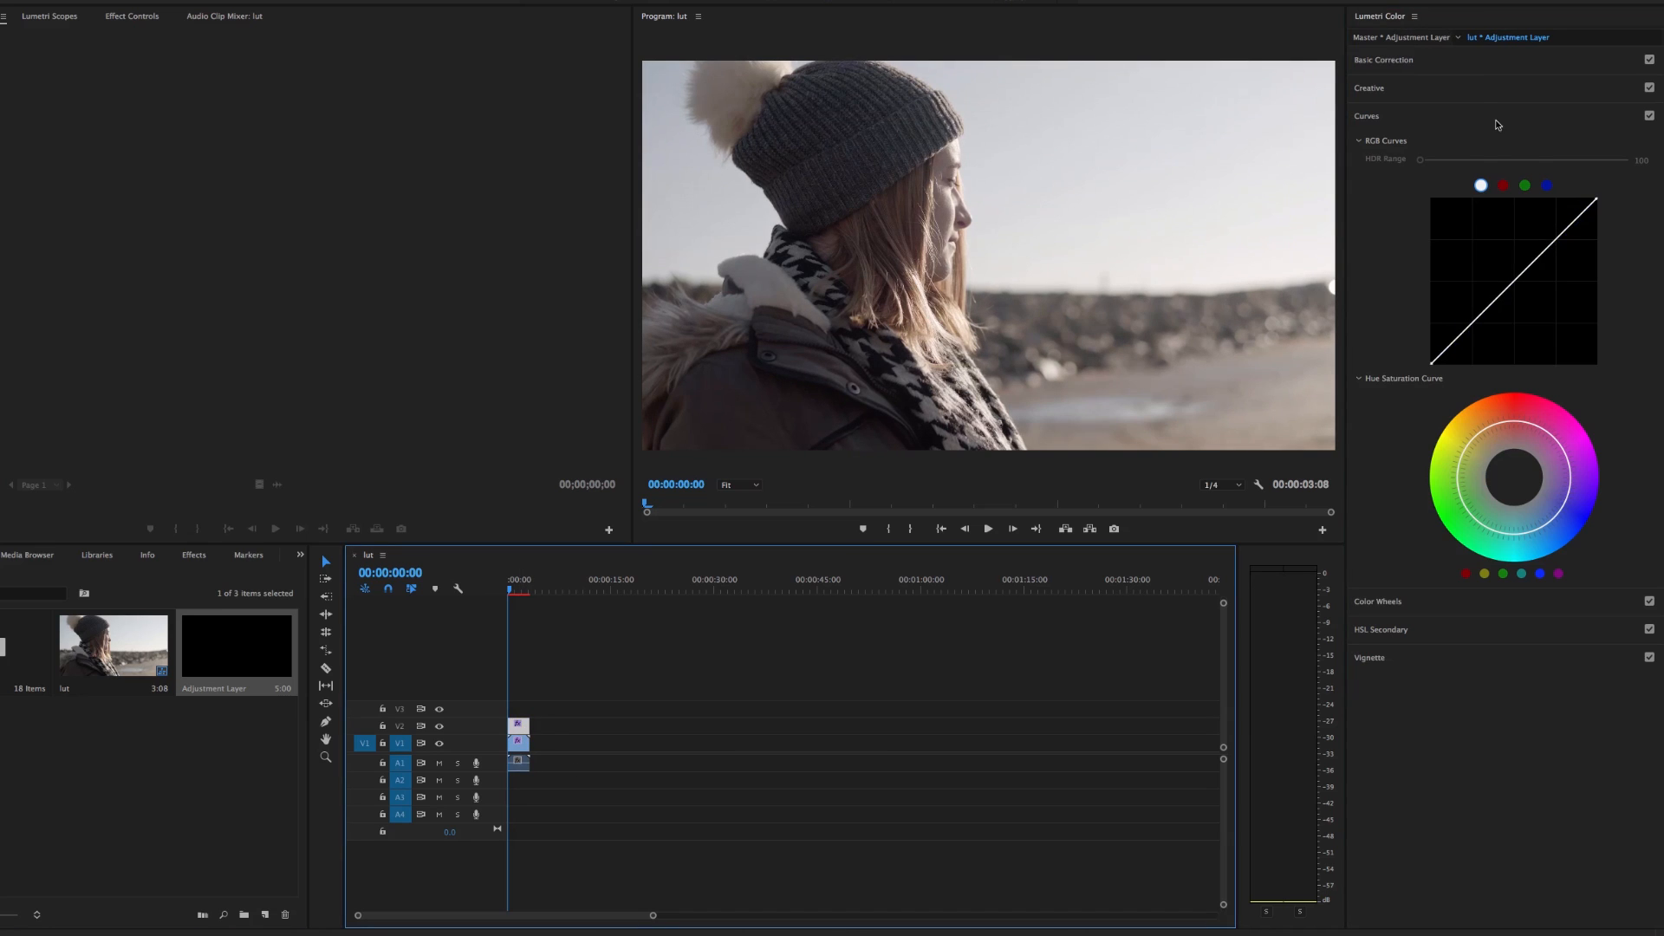
pyautogui.click(1482, 62)
pyautogui.moveTo(1523, 304); pyautogui.dragTo(1500, 305)
pyautogui.moveTo(1523, 231)
pyautogui.mouseDown()
pyautogui.moveTo(1552, 232)
pyautogui.moveTo(1522, 216)
pyautogui.mouseUp()
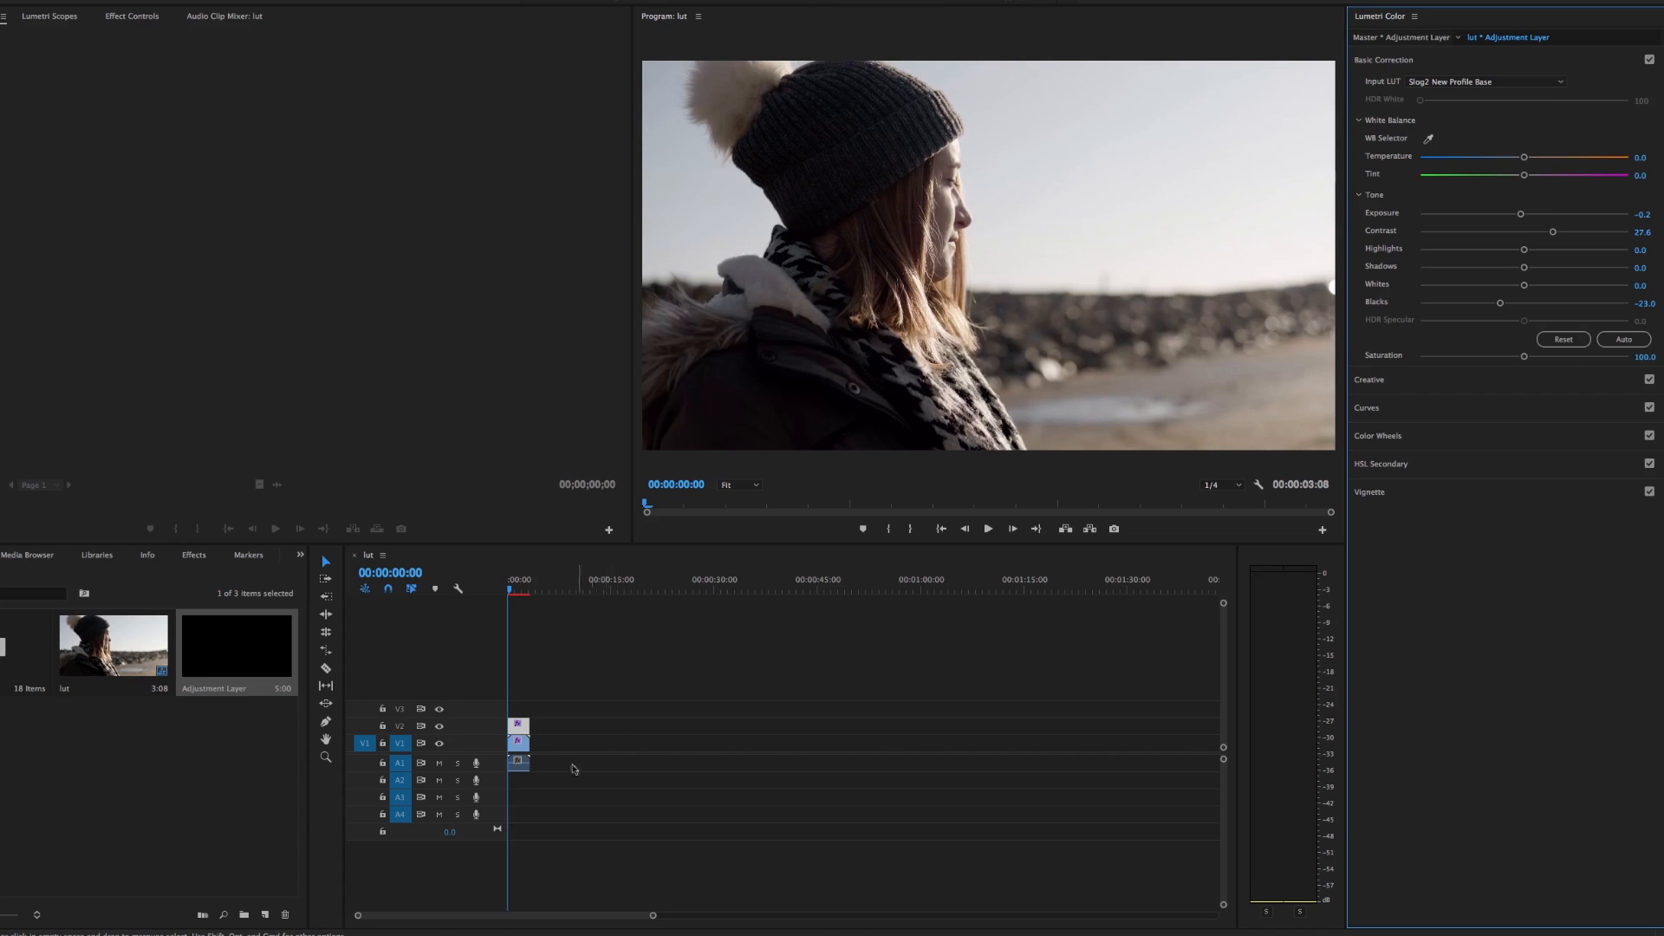
pyautogui.click(439, 727)
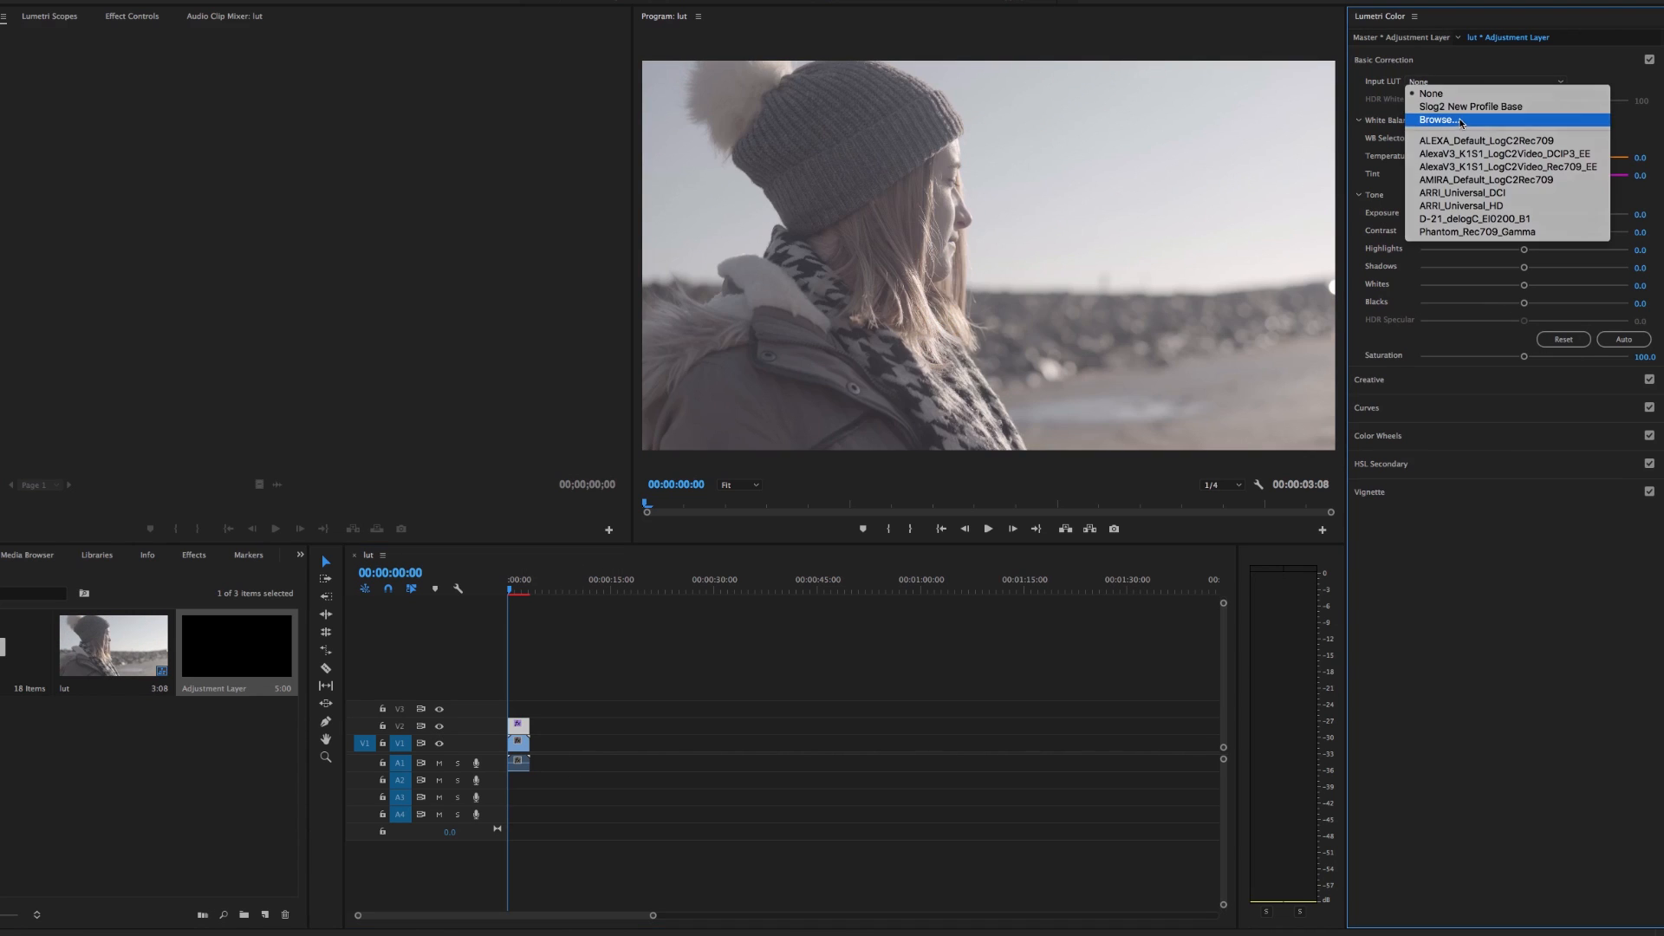
# Replace the adjustment layer's input LUT with Golden Grey LUT.cube
pyautogui.click(1434, 120)
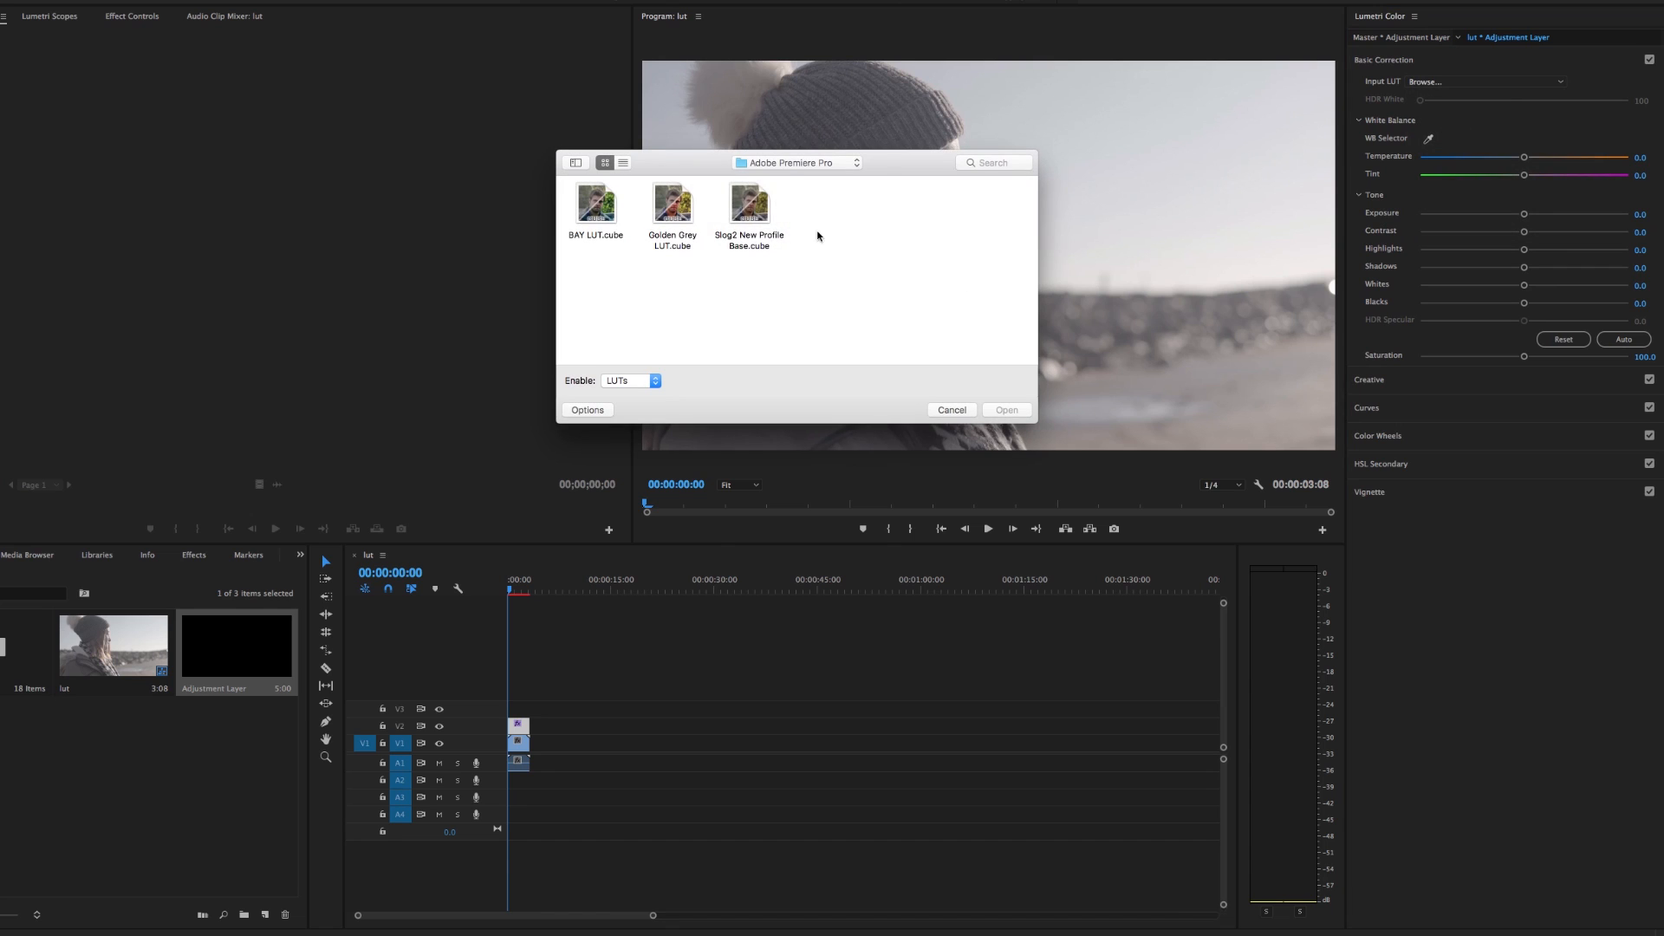
pyautogui.click(786, 167)
pyautogui.click(655, 323)
pyautogui.doubleClick(673, 208)
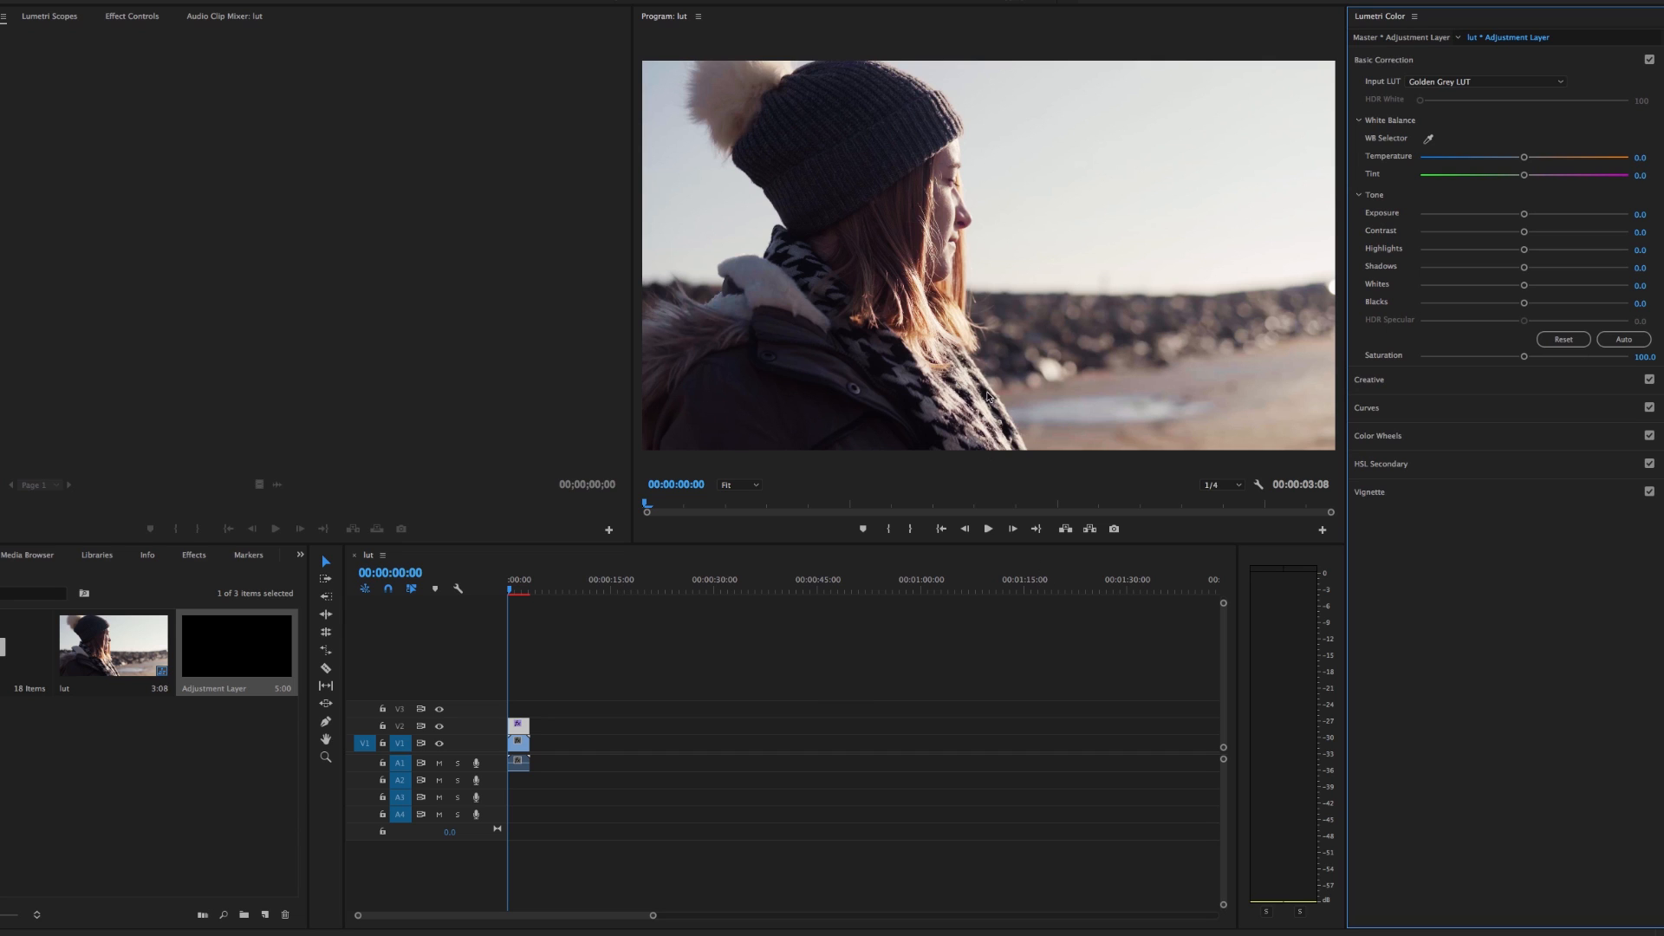
# Browse for a different input LUT, checking the Adobe Premiere Pro folder inside New Slog2 LUTS & Profile
pyautogui.click(1443, 81)
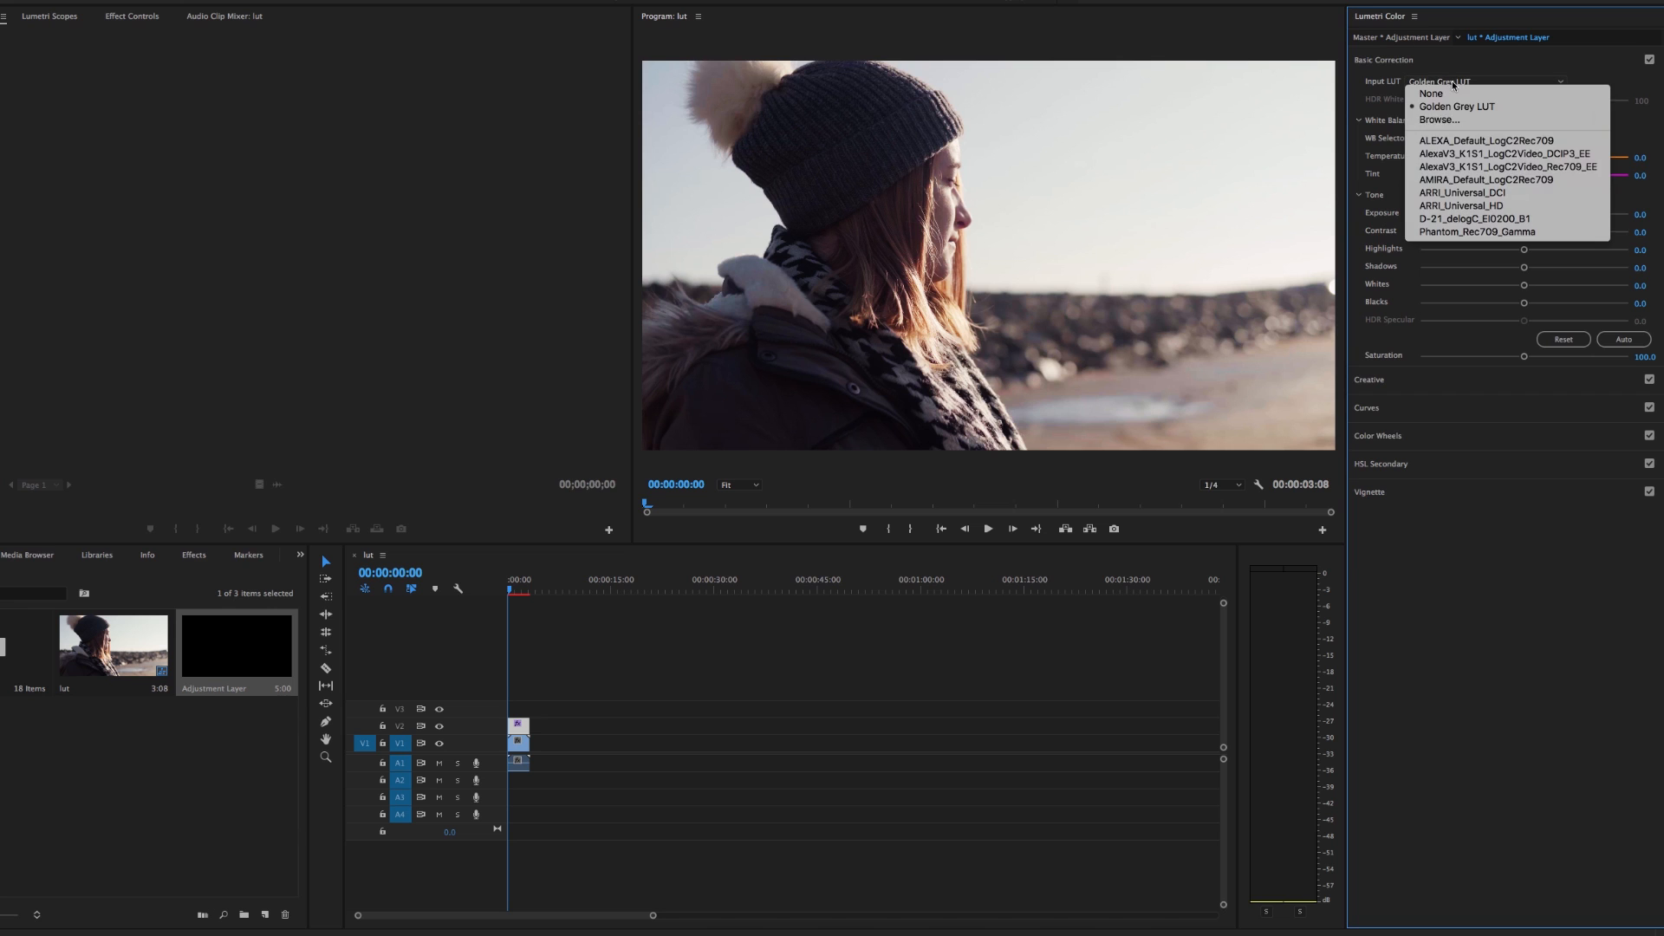
pyautogui.click(1444, 120)
pyautogui.click(758, 163)
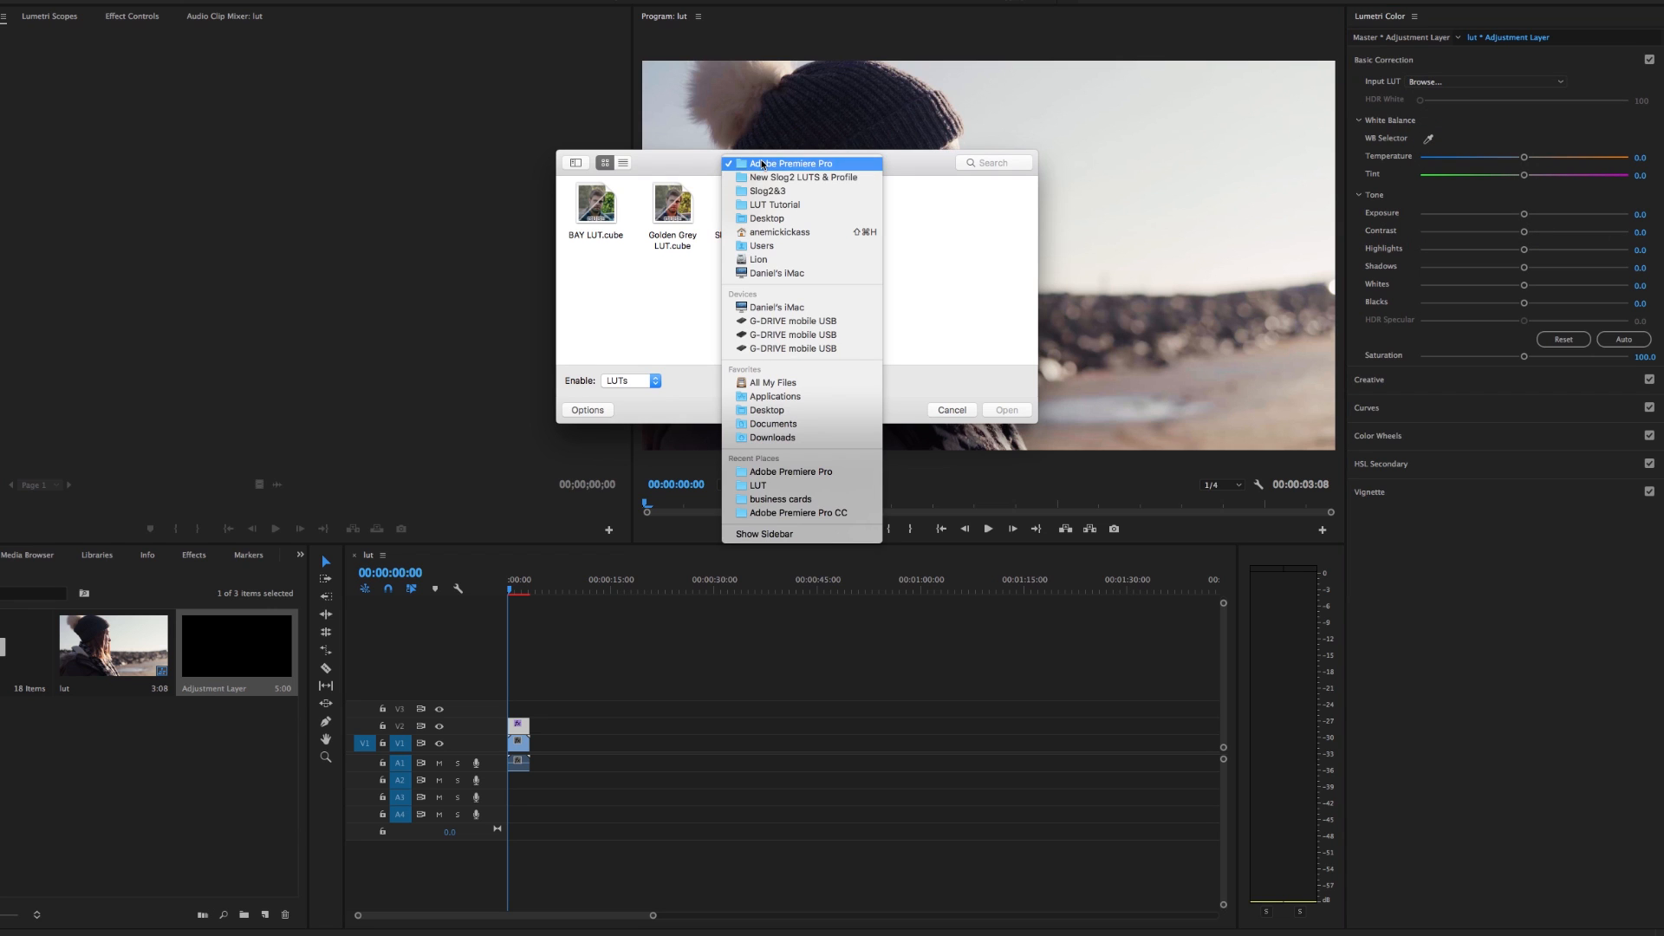
pyautogui.click(773, 179)
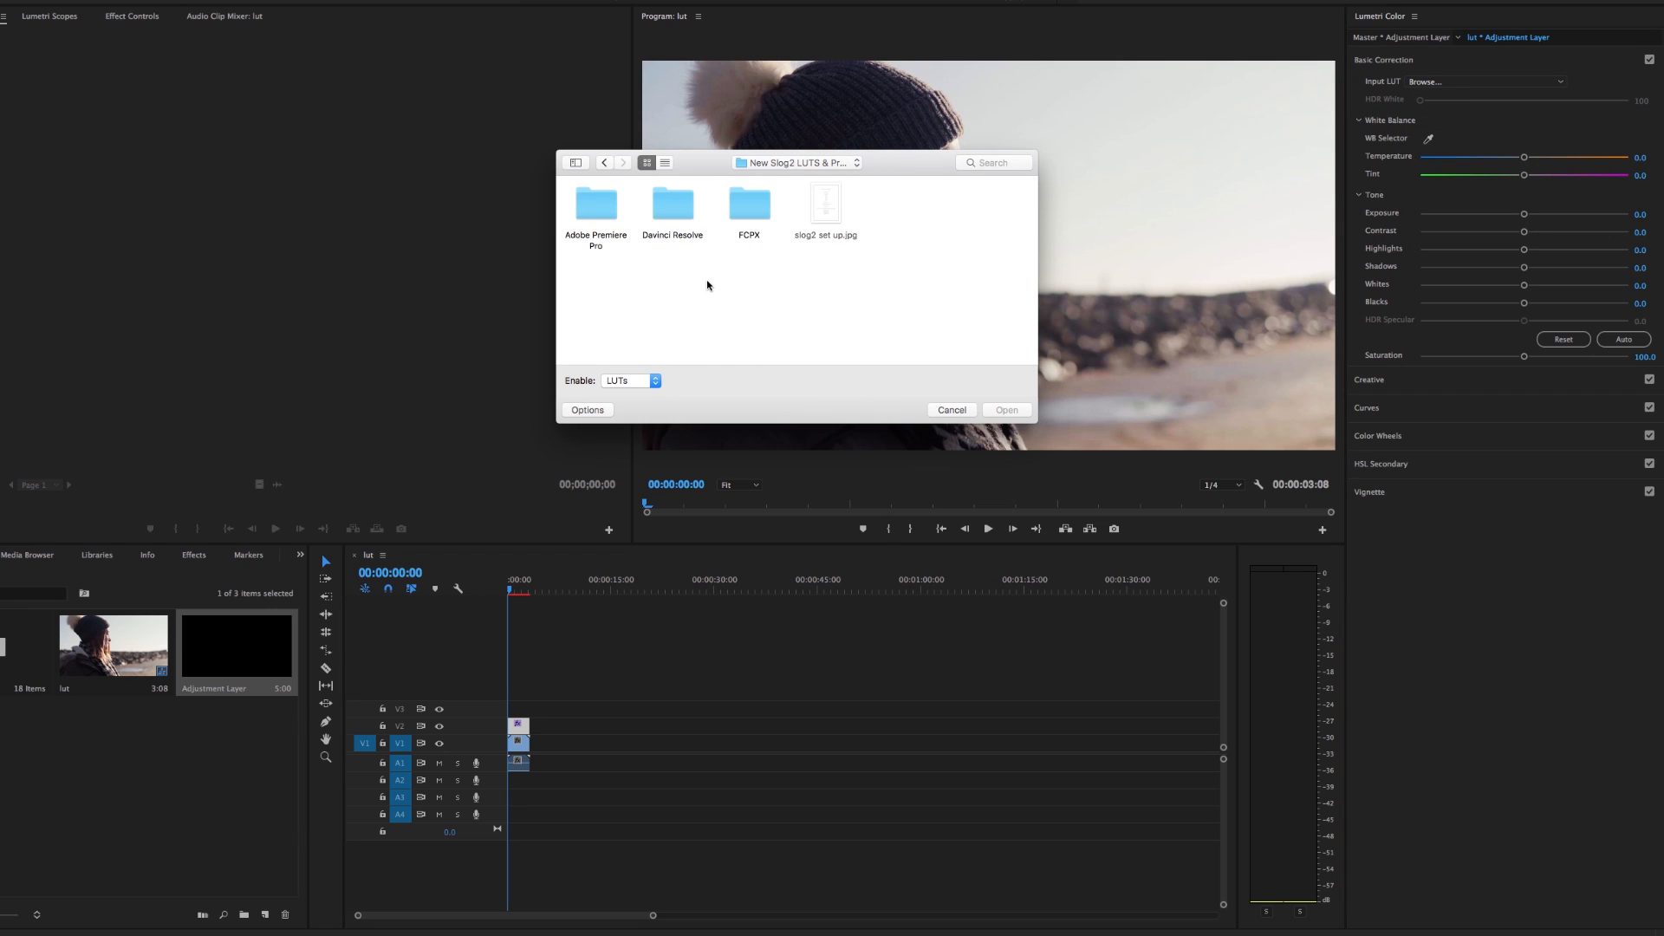
pyautogui.doubleClick(596, 208)
# Examine the LUT files in the Slog2 folder under SLOG 2 LUTS, enlarging the file dialog
pyautogui.click(780, 163)
pyautogui.click(772, 193)
pyautogui.doubleClick(691, 240)
pyautogui.click(753, 205)
pyautogui.doubleClick(752, 205)
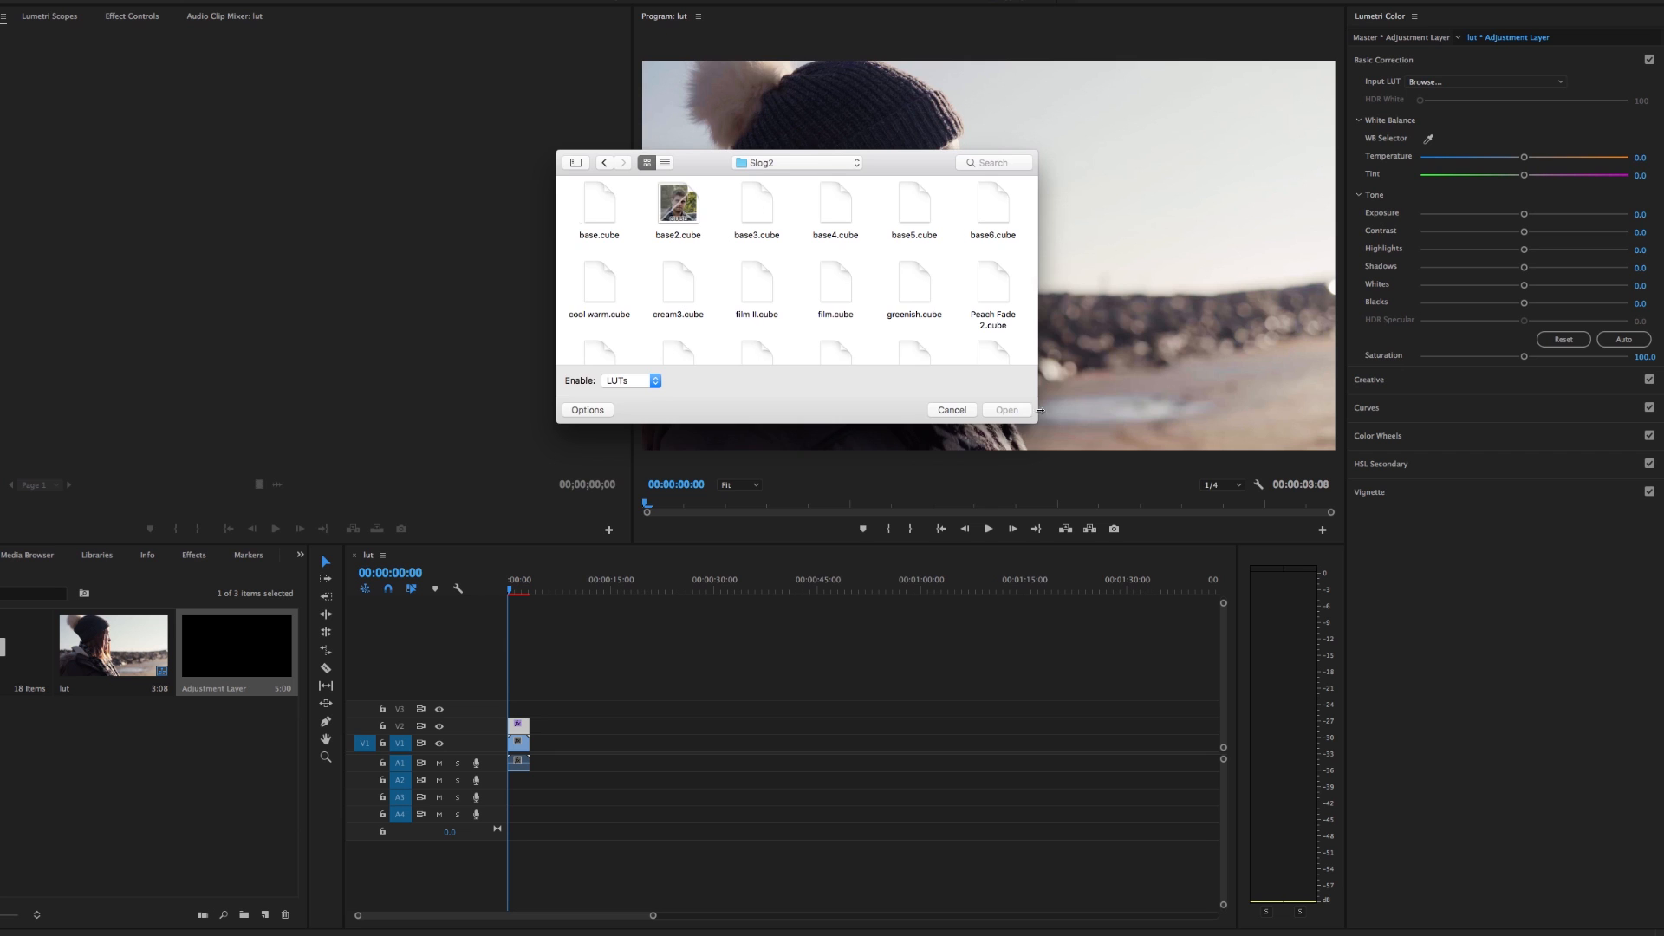
pyautogui.moveTo(1036, 422); pyautogui.dragTo(1203, 569)
# Load Peach Fade 2.3dl from the Adobe Premiere folder of SLOG 2 LUTS as the adjustment layer's input LUT
pyautogui.click(858, 164)
pyautogui.click(854, 179)
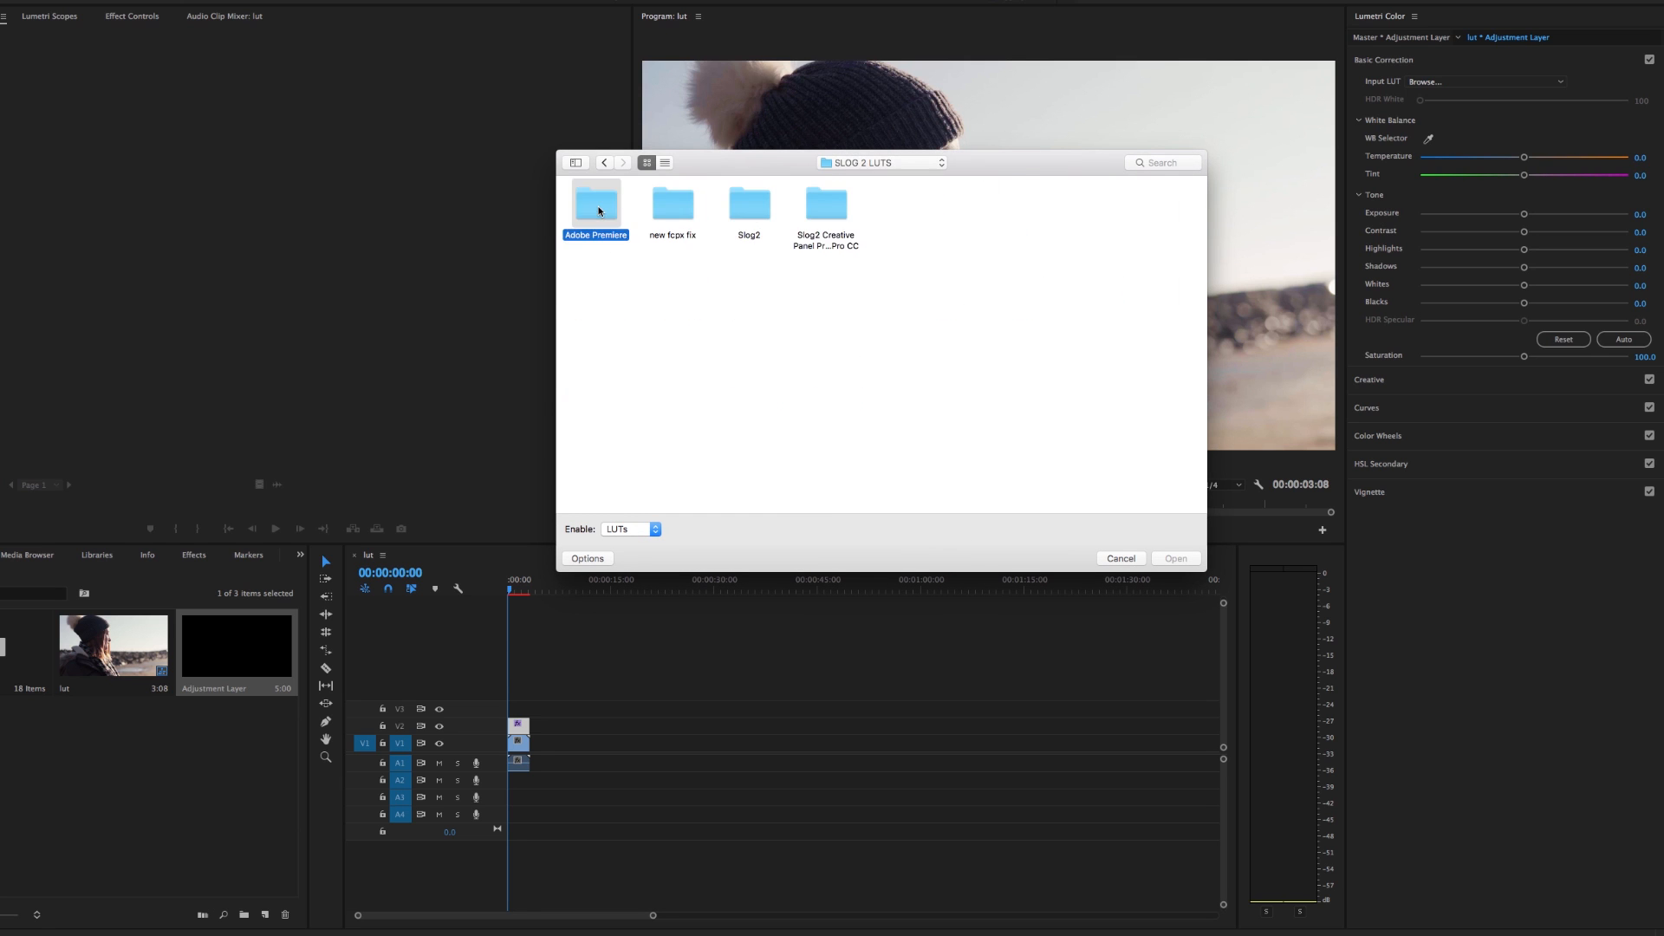
pyautogui.doubleClick(594, 206)
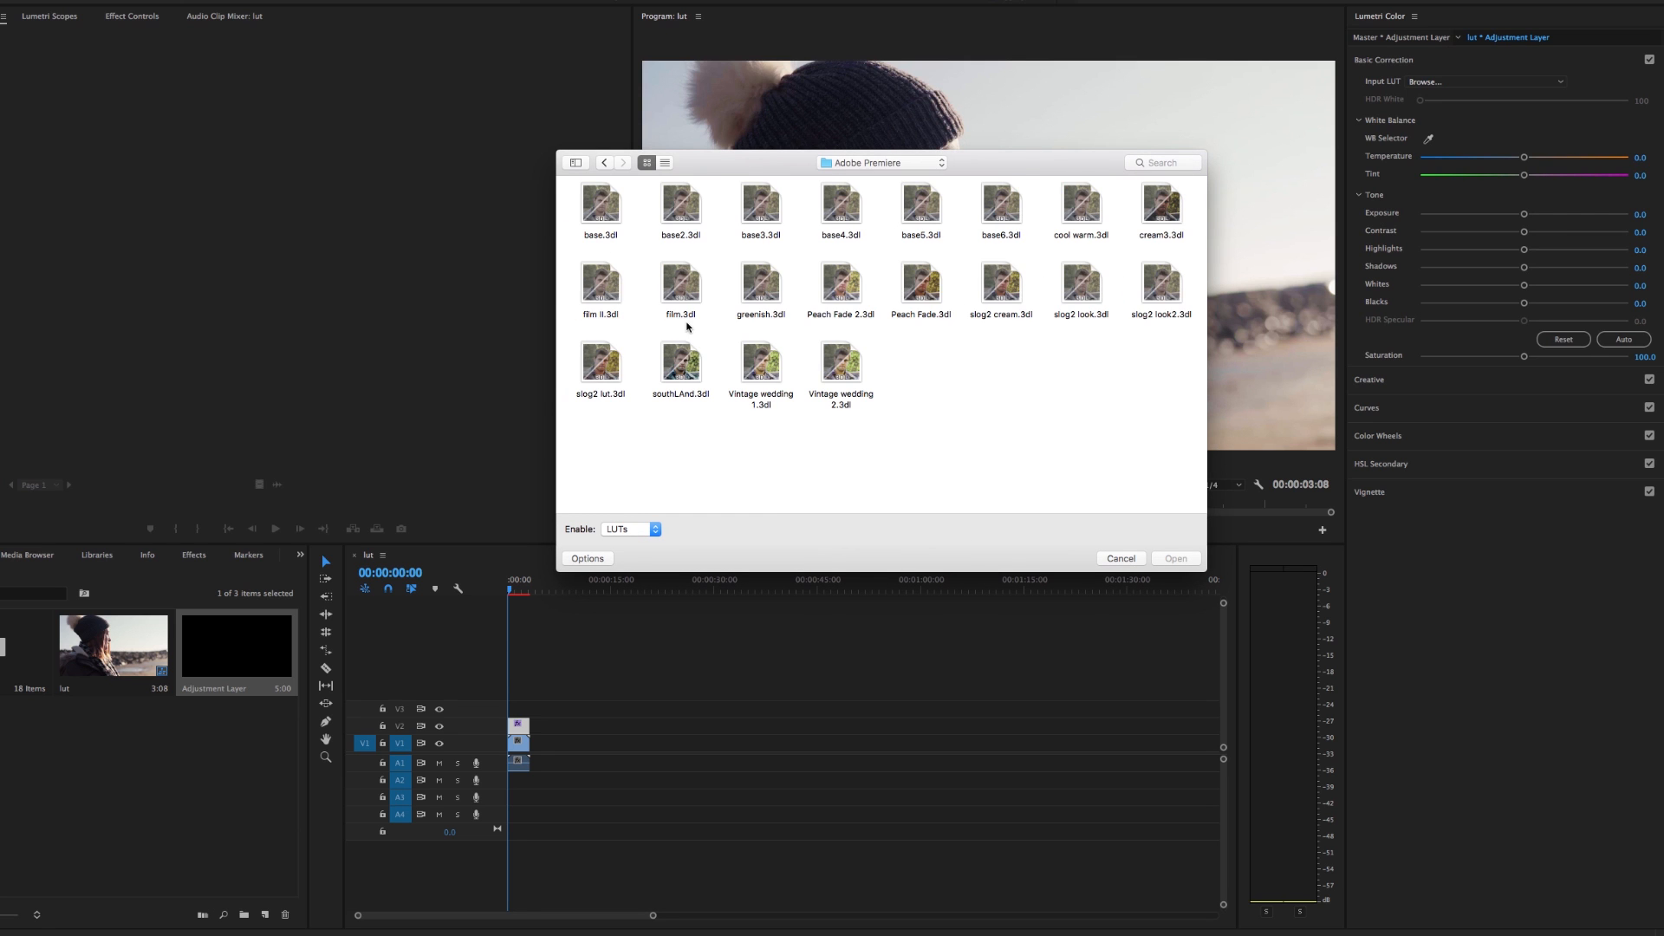
pyautogui.doubleClick(840, 286)
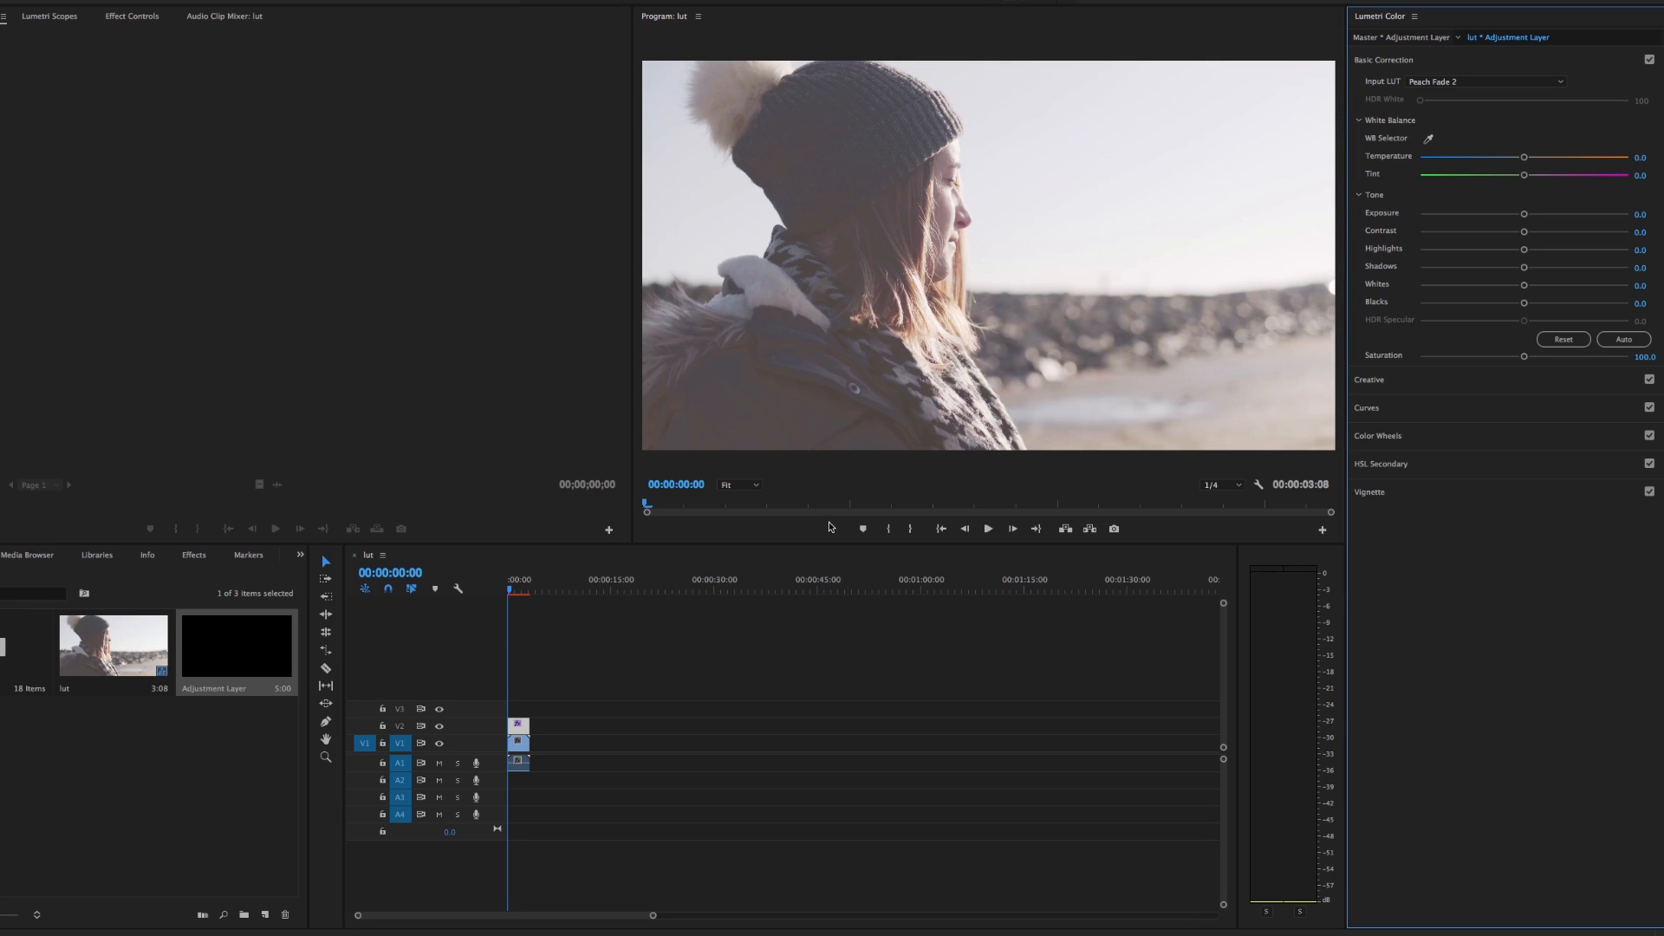
pyautogui.moveTo(512, 590); pyautogui.dragTo(506, 592)
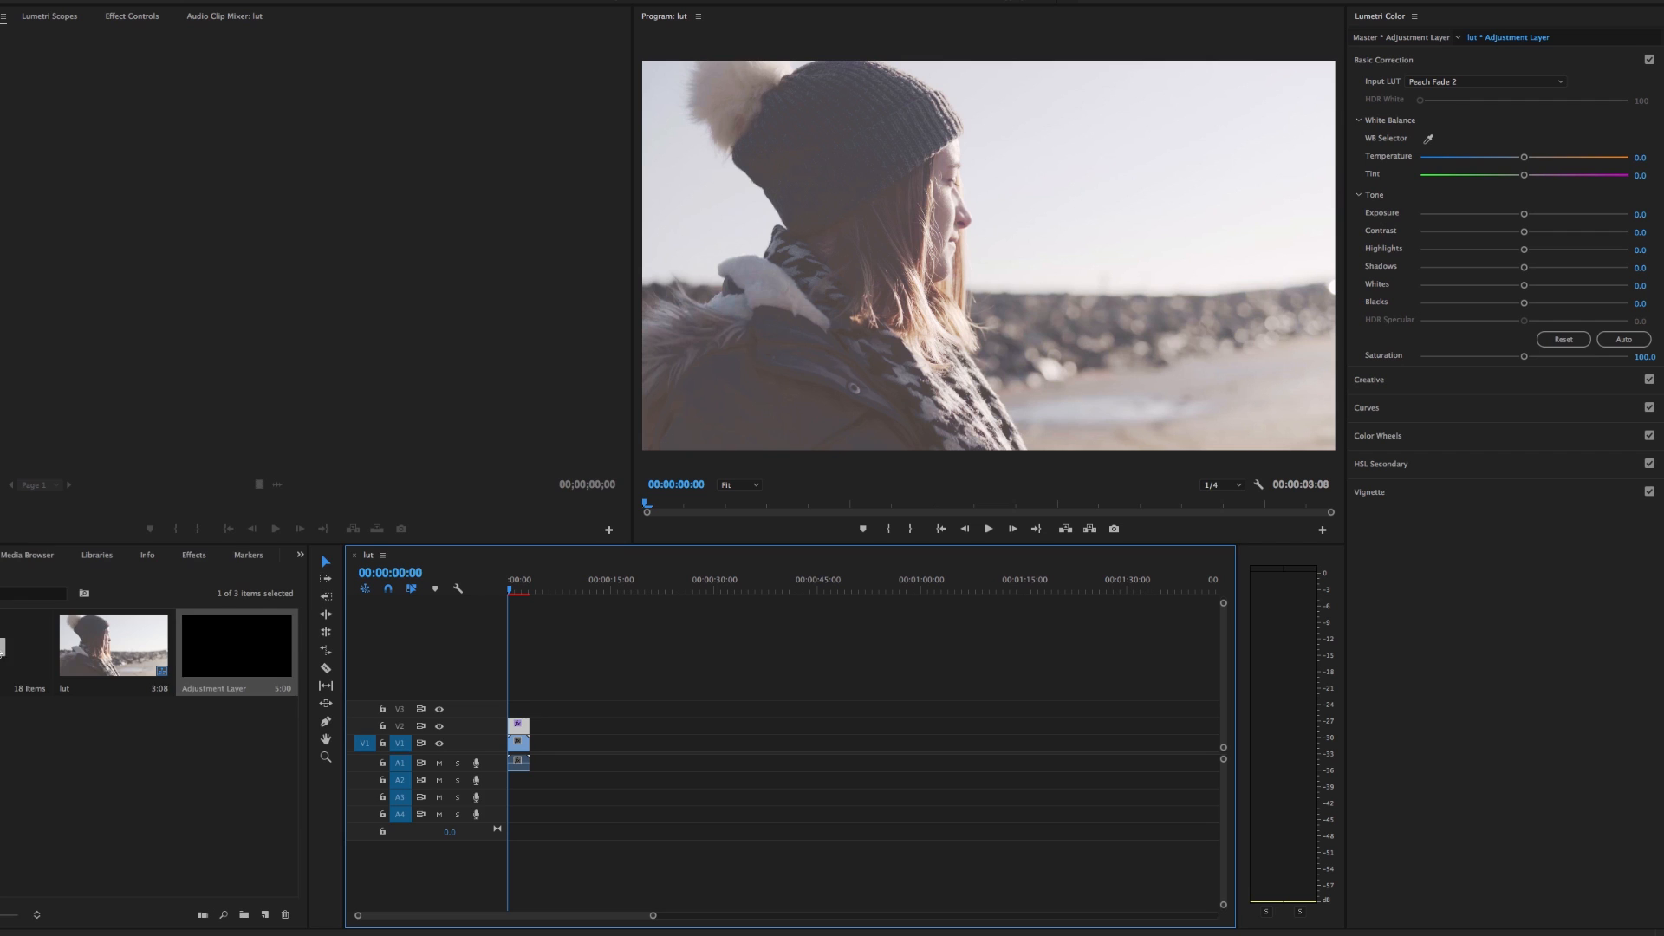
# Delete the clip and adjustment layer from the timeline, and put canon sofa.mp4 from the footage bin at the start of V1
pyautogui.doubleClick(1, 653)
pyautogui.moveTo(337, 800); pyautogui.dragTo(345, 765)
pyautogui.doubleClick(14, 741)
pyautogui.click(519, 752)
pyautogui.moveTo(565, 762); pyautogui.dragTo(513, 722)
pyautogui.press('Delete')
pyautogui.moveTo(12, 750); pyautogui.dragTo(512, 744)
pyautogui.moveTo(518, 591); pyautogui.dragTo(497, 593)
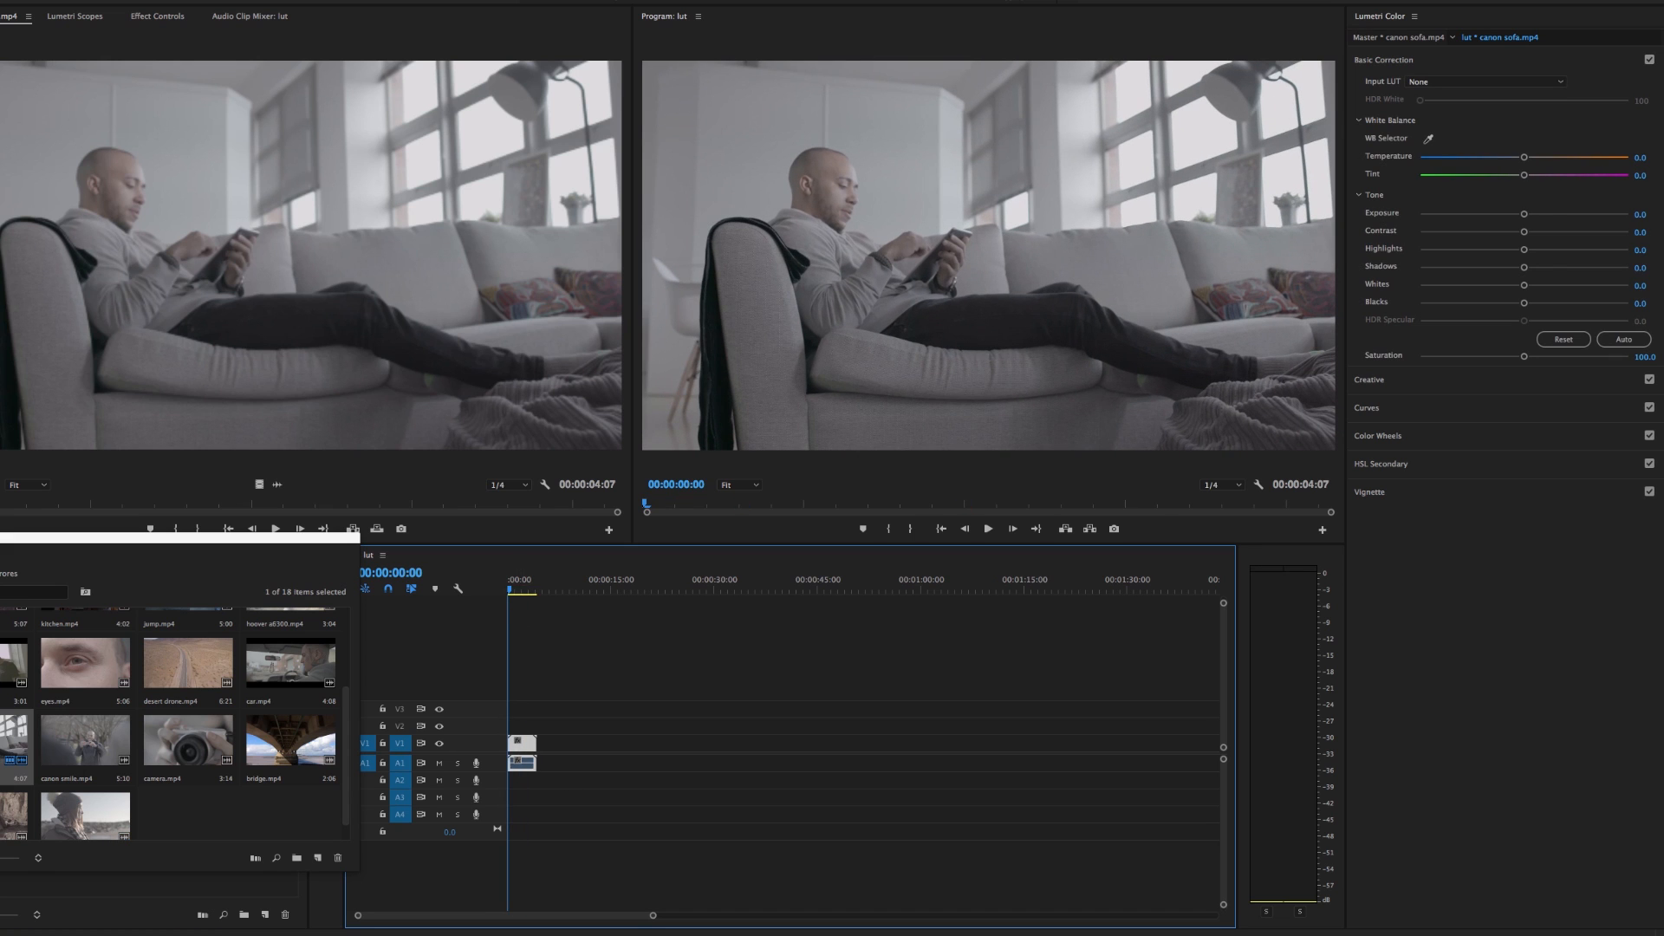
# Load the Base LUT from C-LOG LUTS as the canon sofa clip's input LUT, and disable its Lumetri Color effect to compare
pyautogui.click(1449, 82)
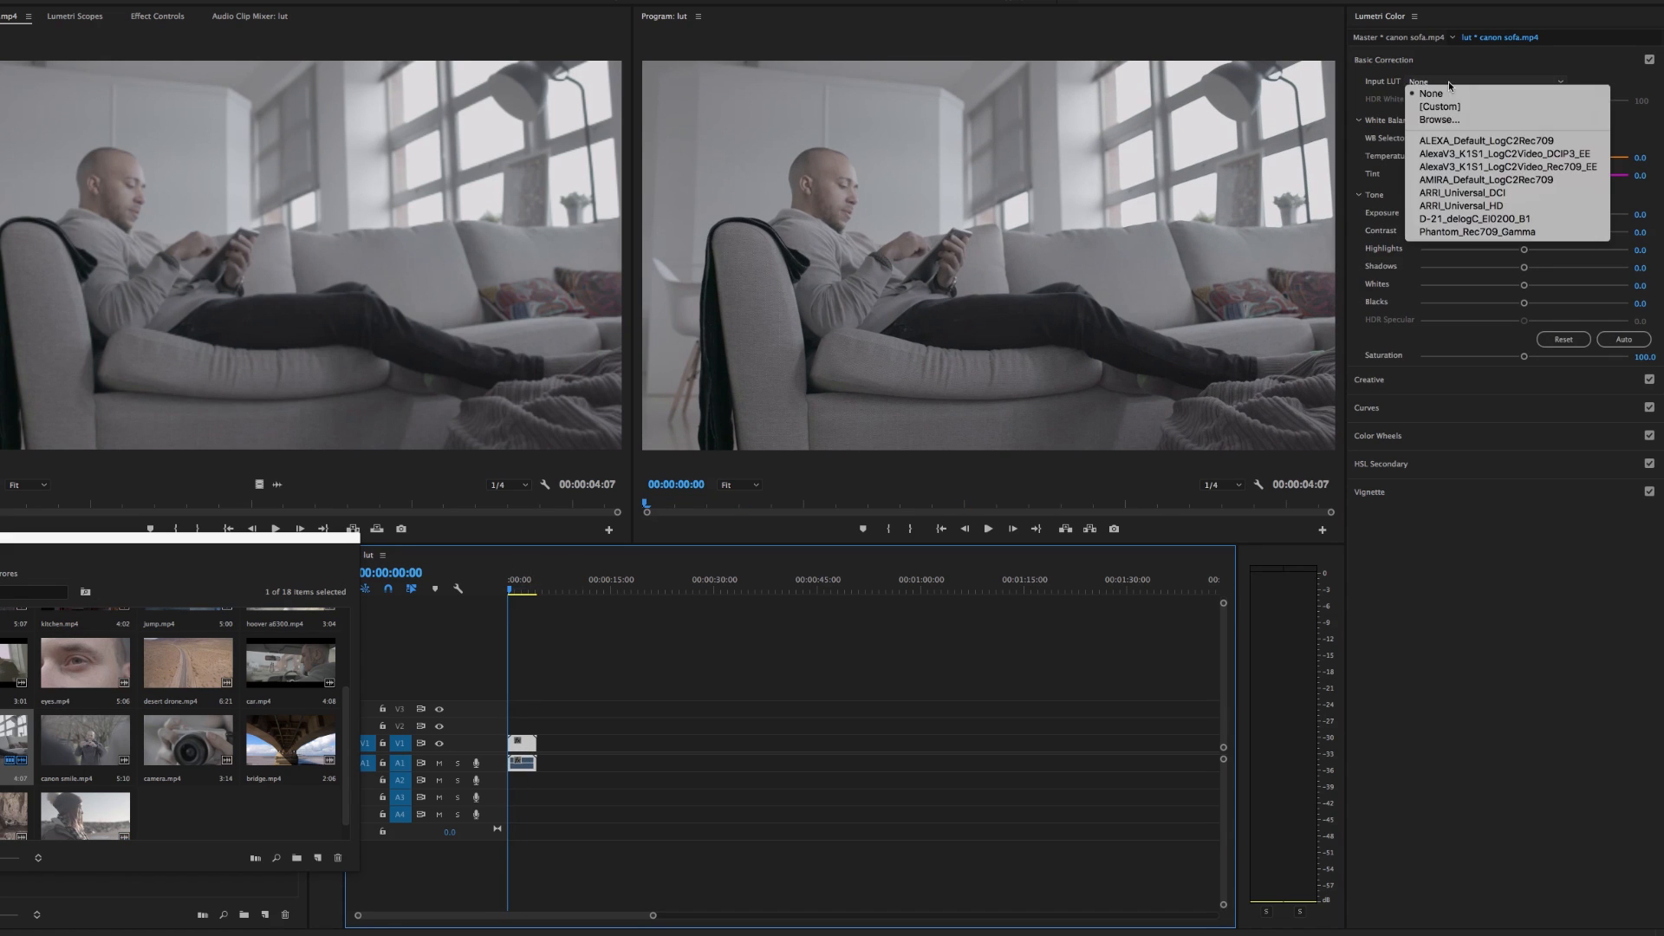
pyautogui.click(1268, 179)
pyautogui.click(777, 164)
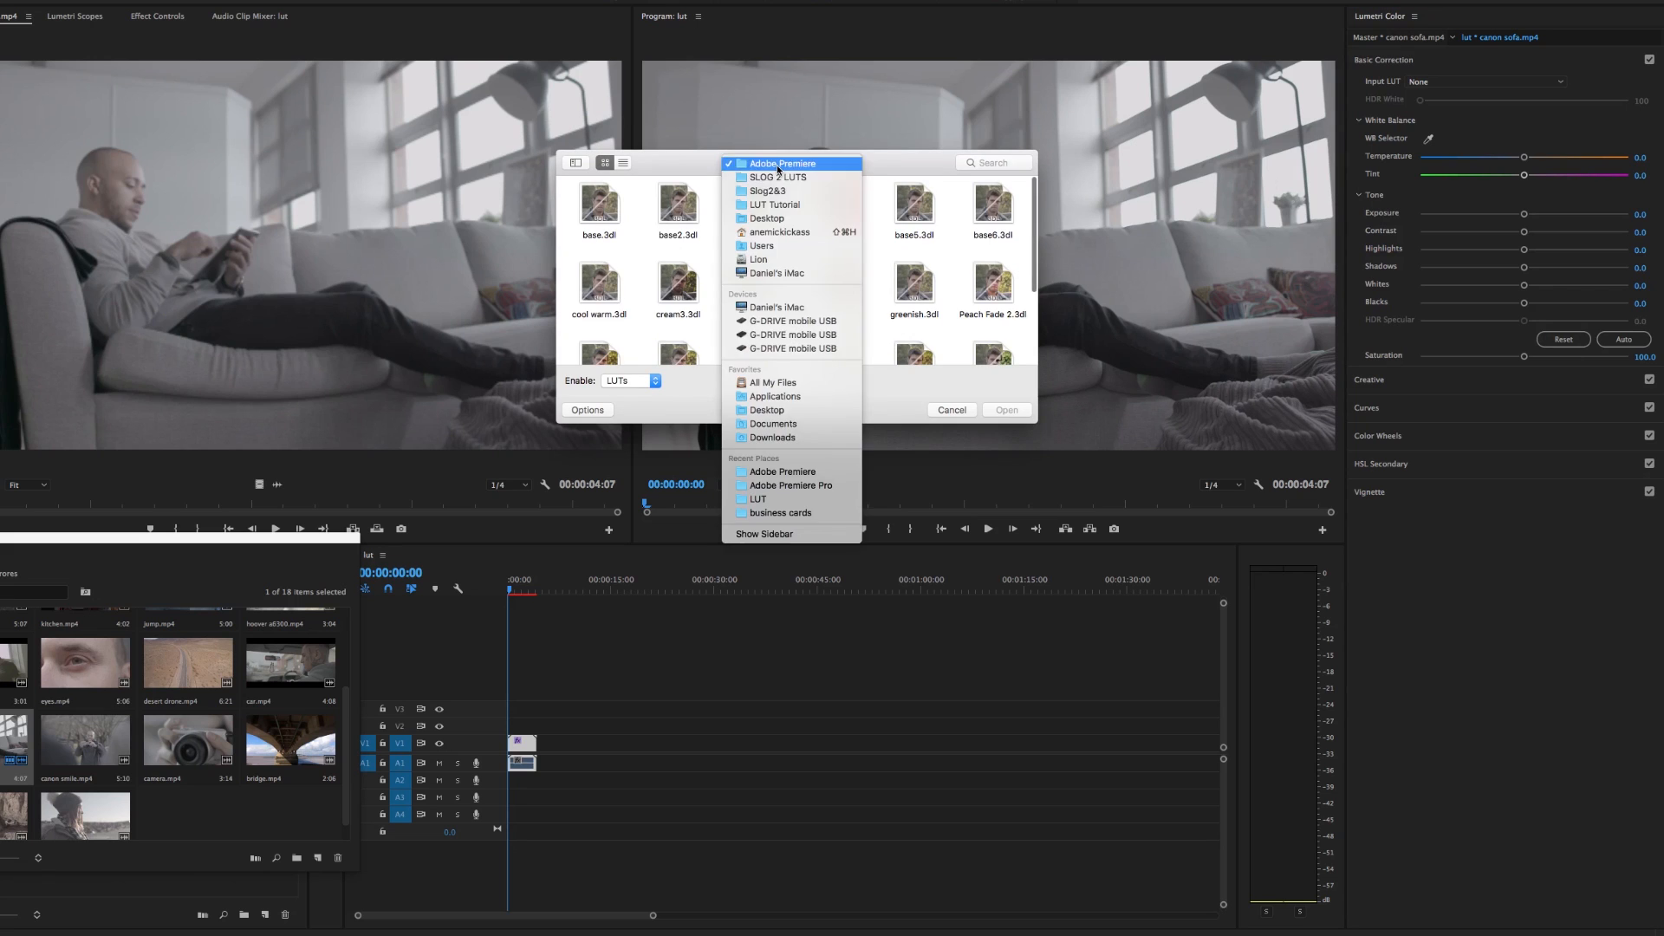
pyautogui.click(779, 197)
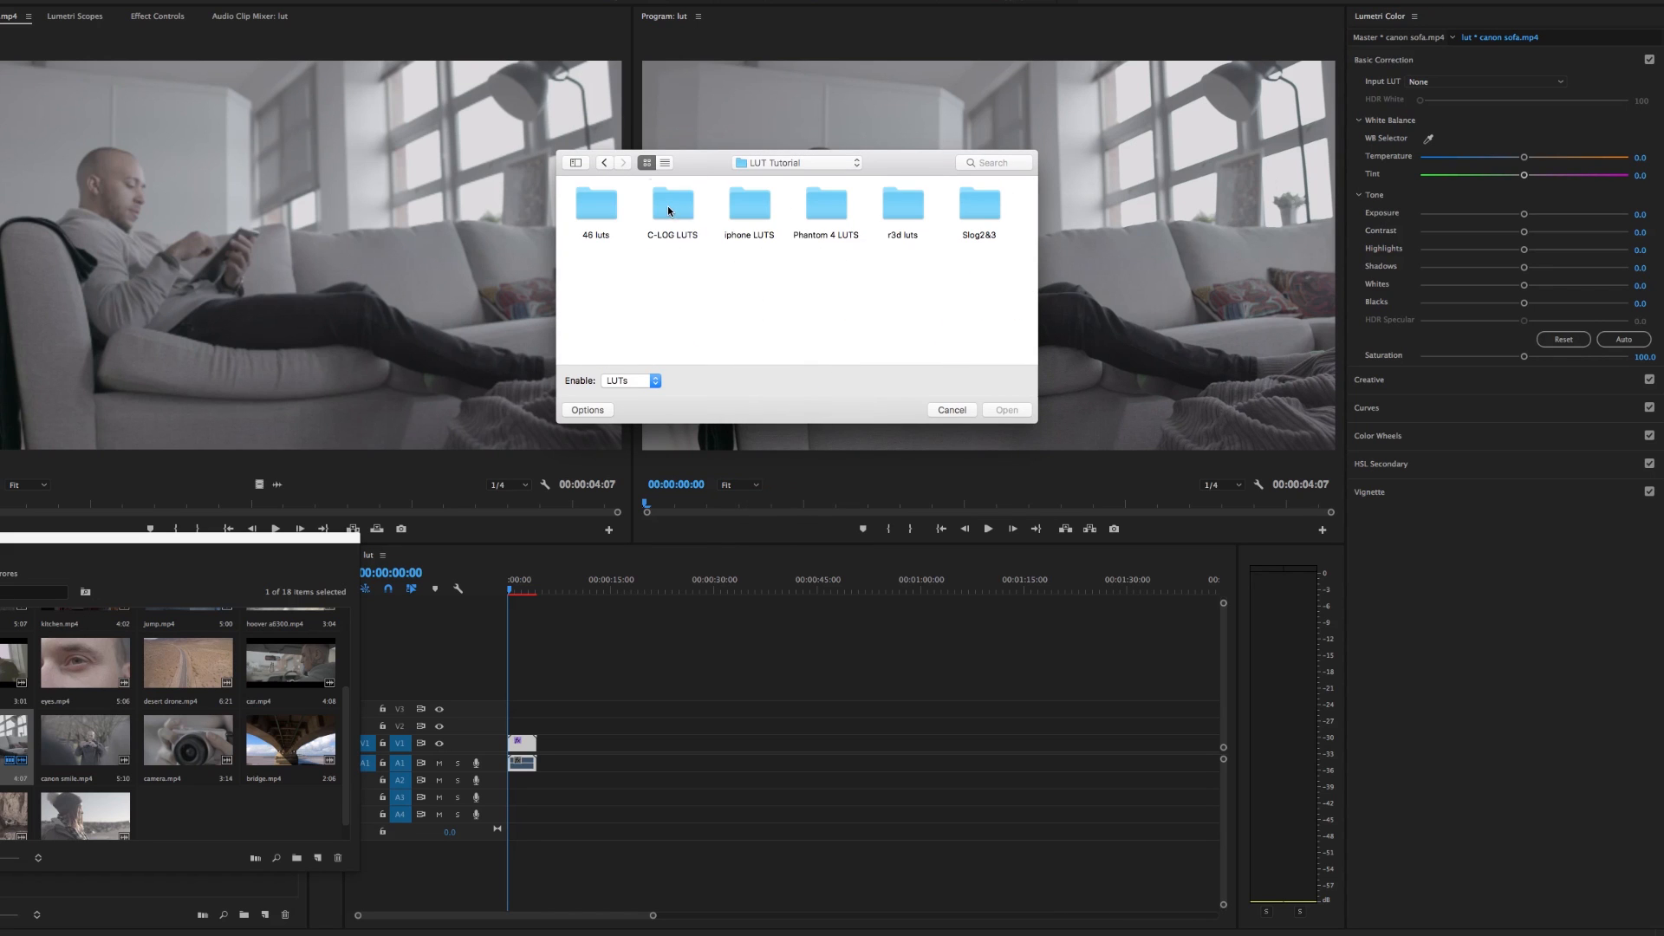
pyautogui.doubleClick(667, 205)
pyautogui.doubleClick(591, 201)
pyautogui.doubleClick(599, 207)
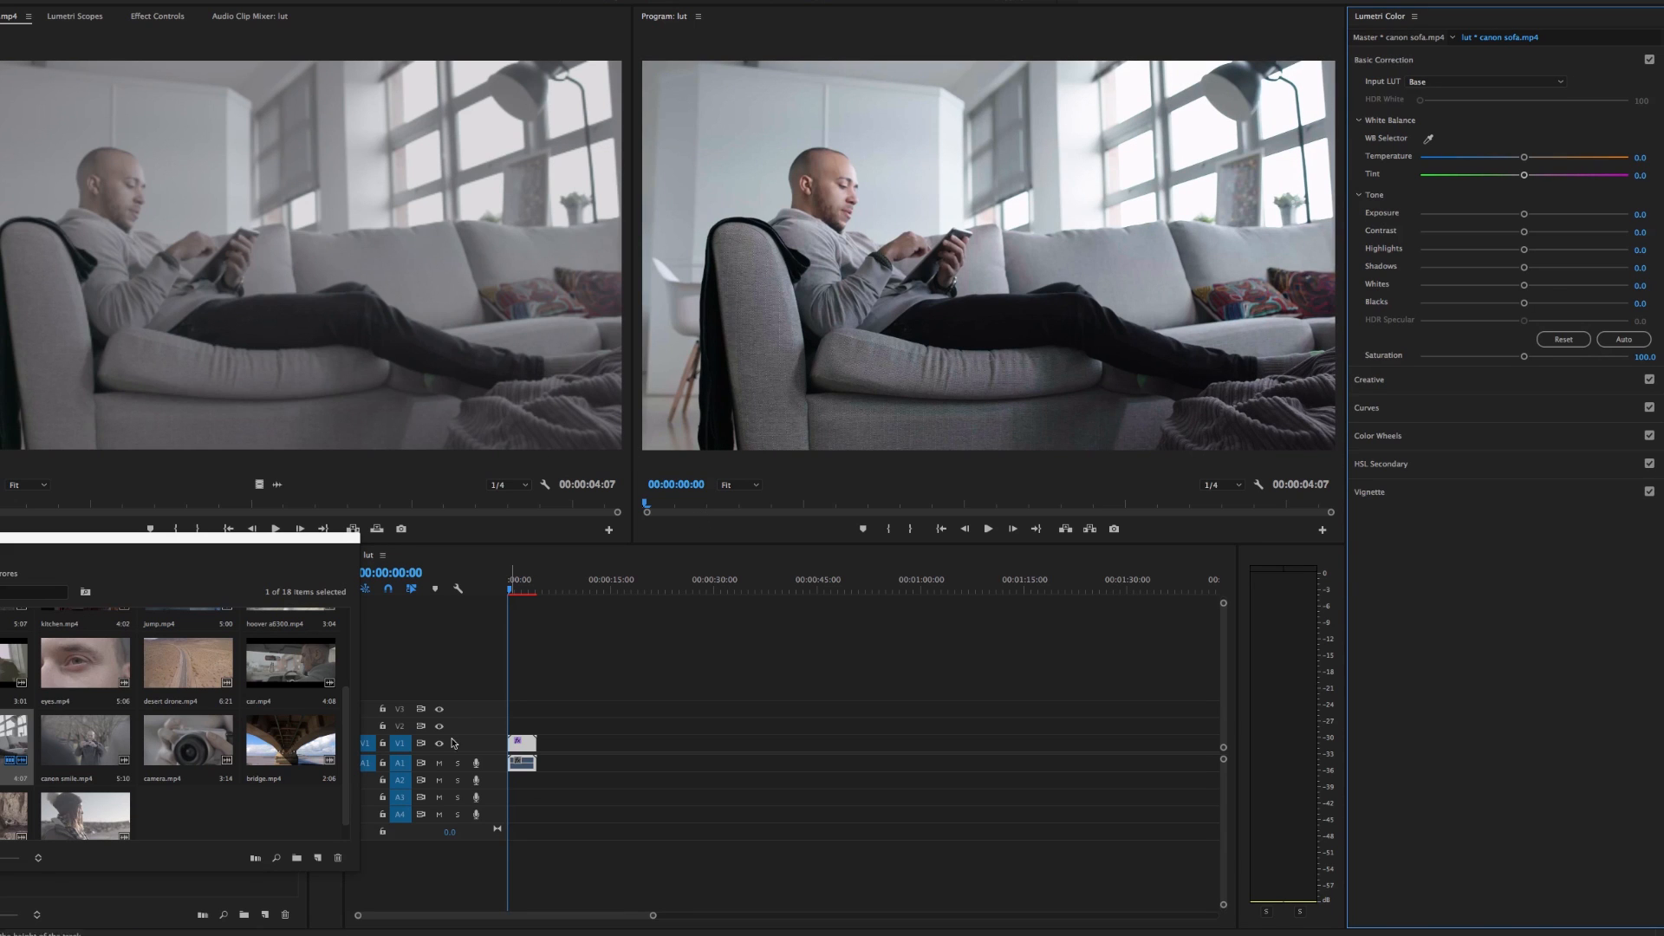
pyautogui.click(157, 15)
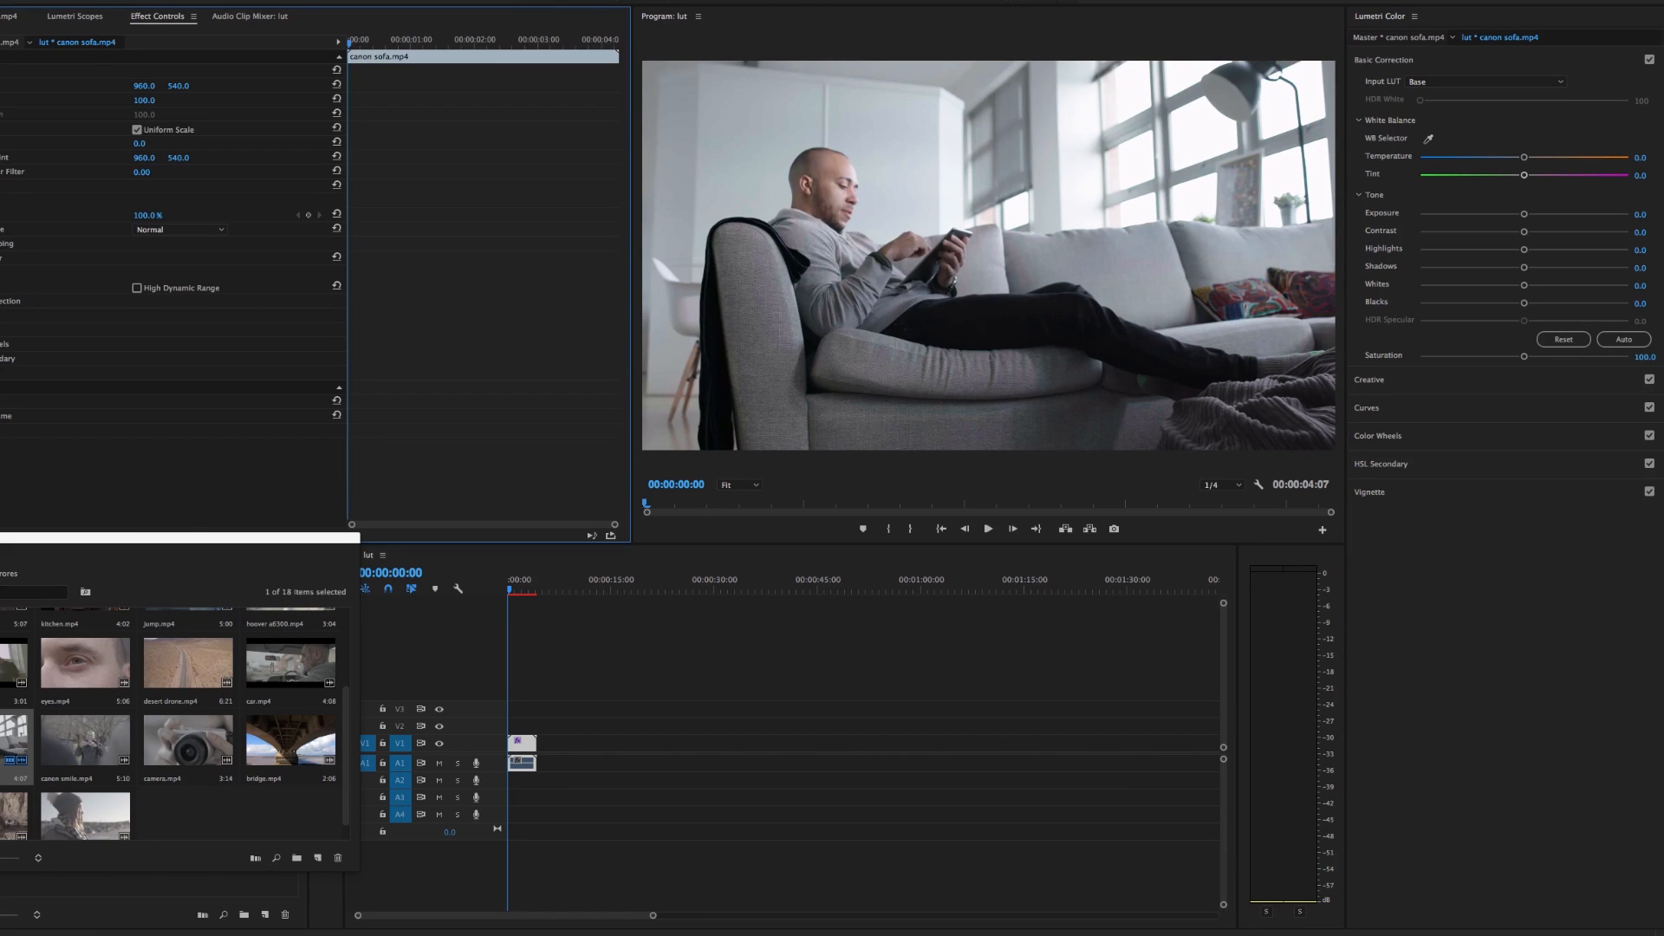
pyautogui.click(2, 257)
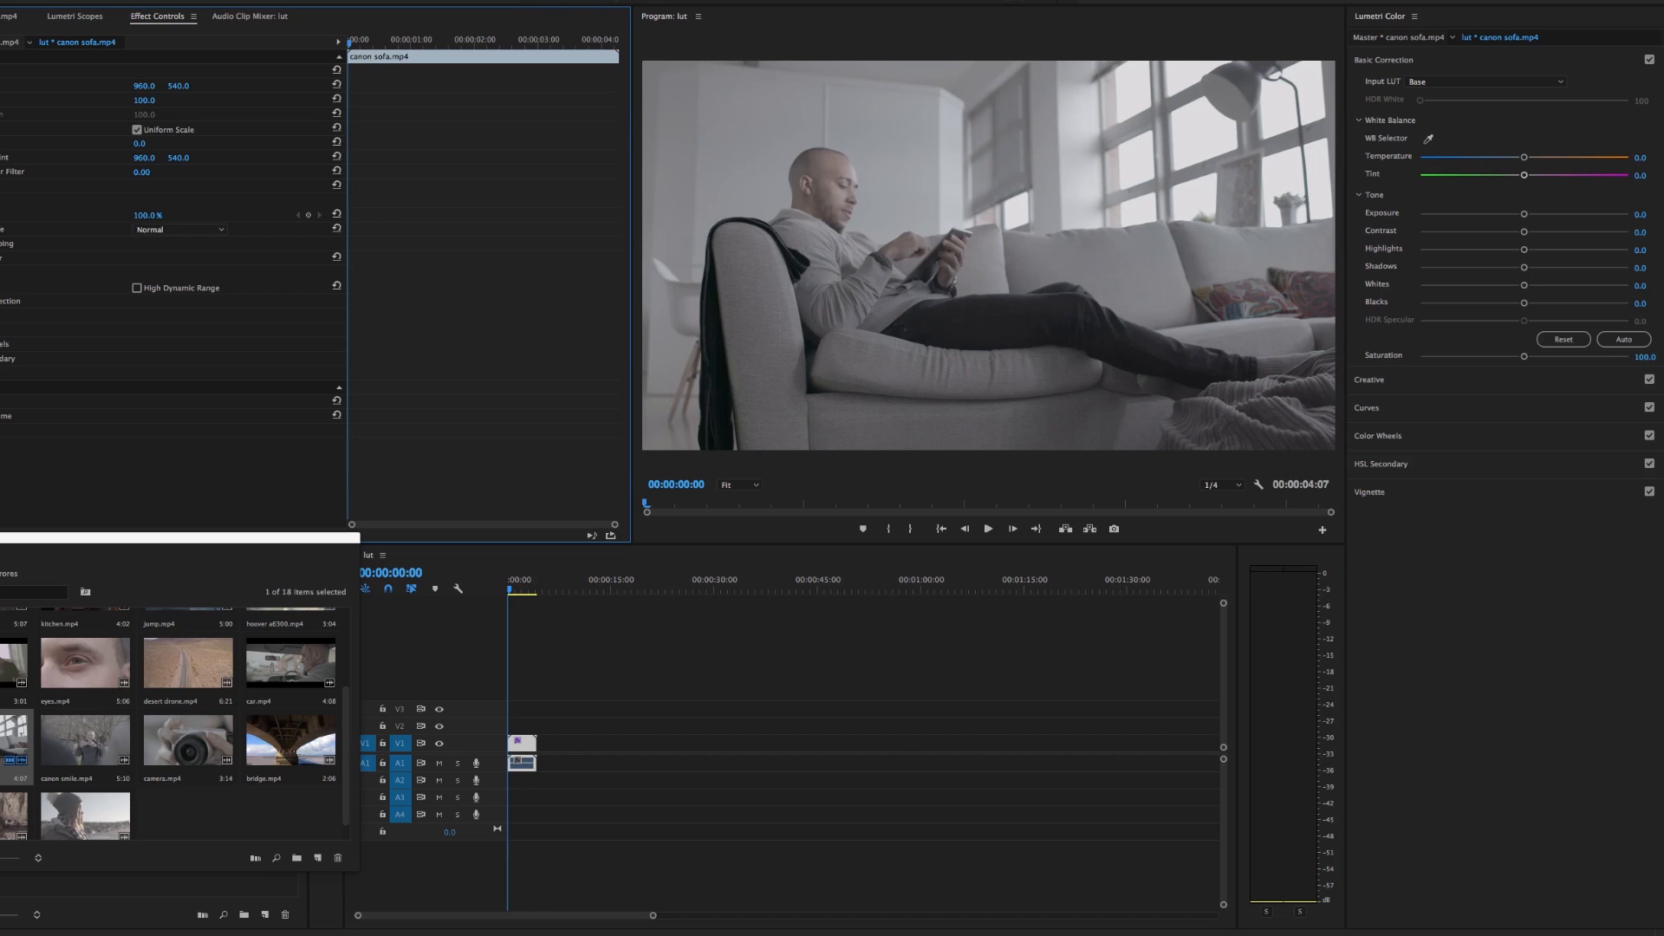
# Toggle the canon sofa clip's Lumetri Color effect to compare the Base LUT, leave it enabled, and save the project
pyautogui.click(2, 258)
pyautogui.click(2, 257)
pyautogui.click(2, 257)
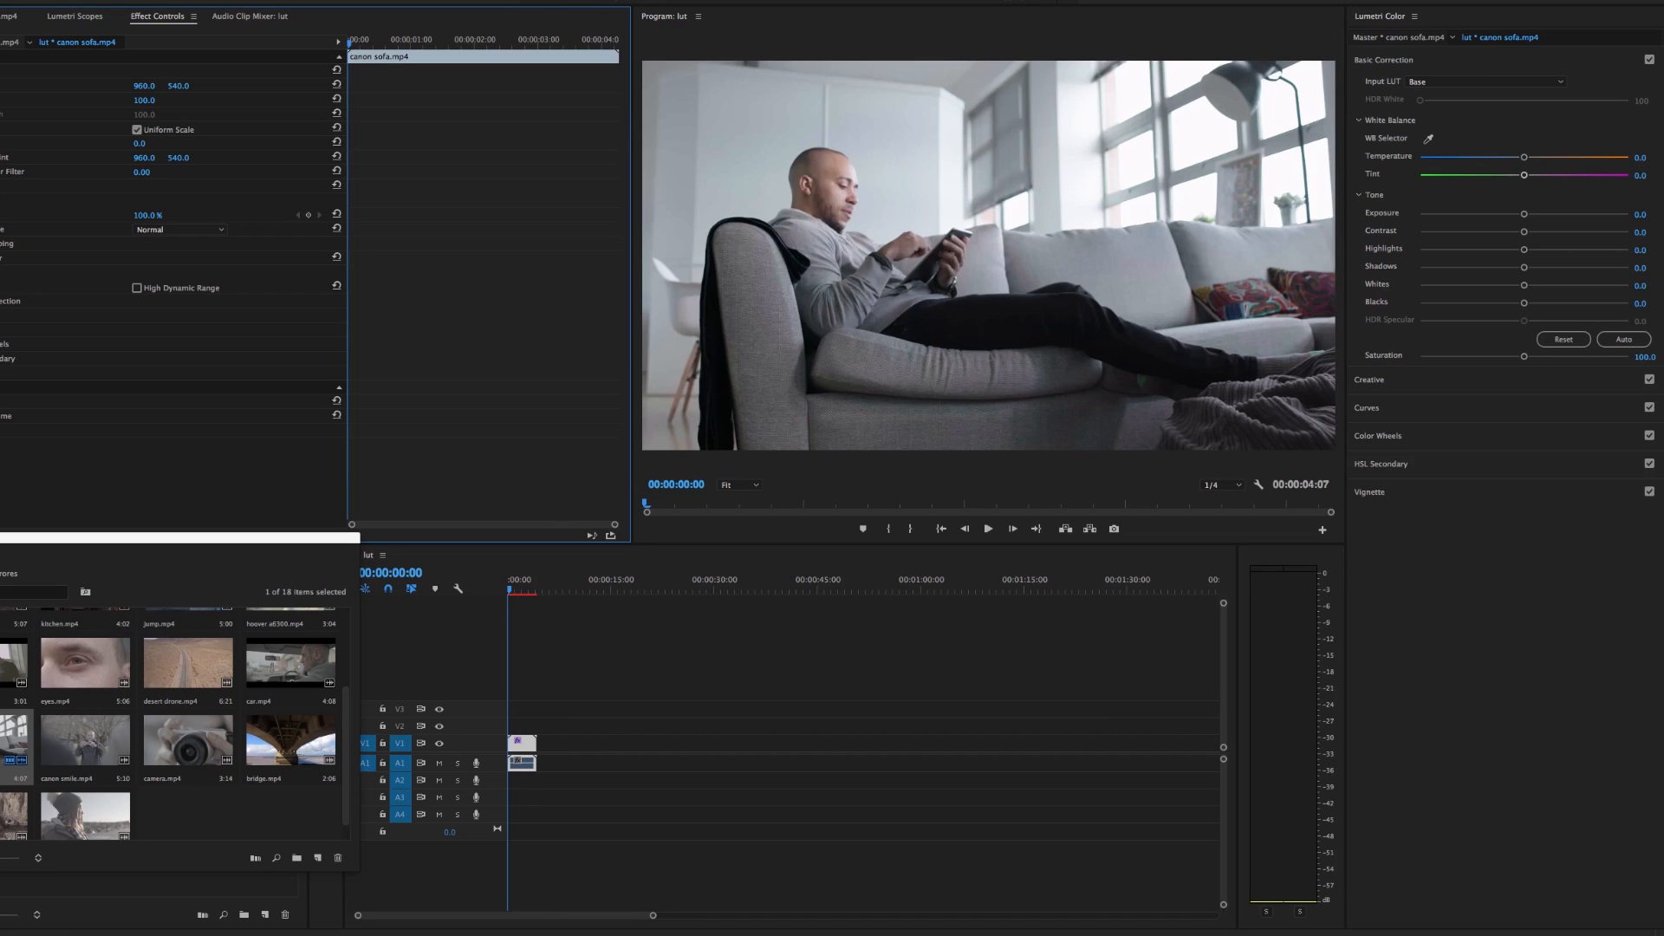
pyautogui.click(510, 592)
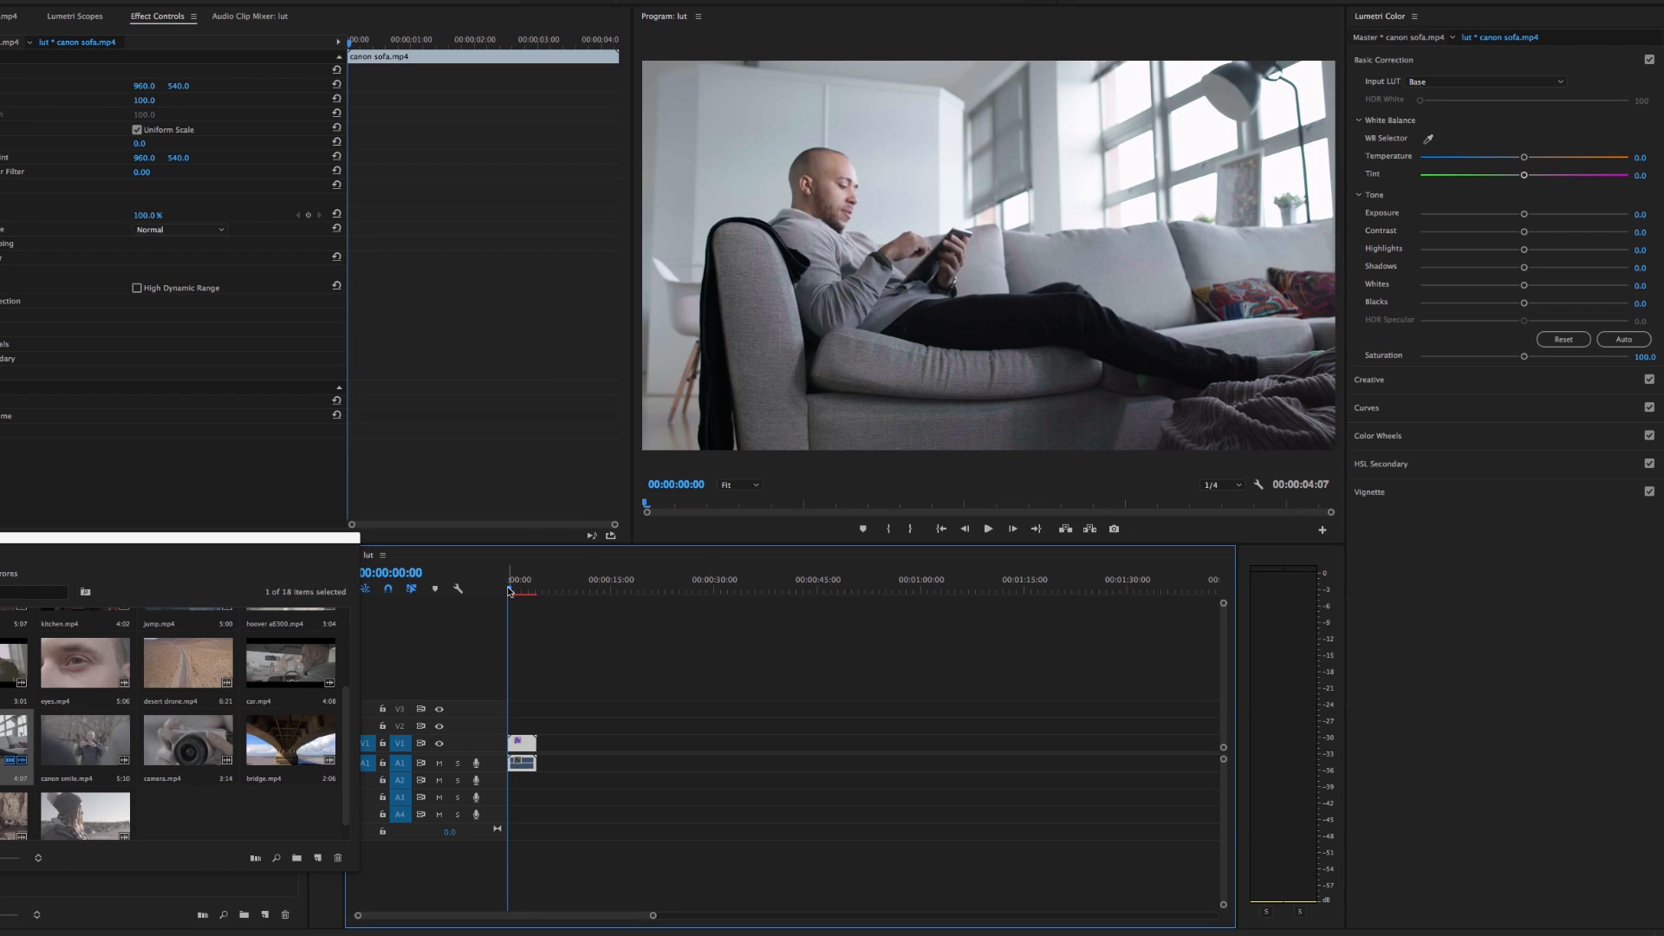
pyautogui.press('super+s')
# Load the Fade LUT from C-LOG LUTS as the canon sofa clip's input LUT, and open the Lumetri curves
pyautogui.click(1473, 82)
pyautogui.click(1438, 105)
pyautogui.moveTo(895, 164); pyautogui.dragTo(427, 216)
pyautogui.doubleClick(289, 338)
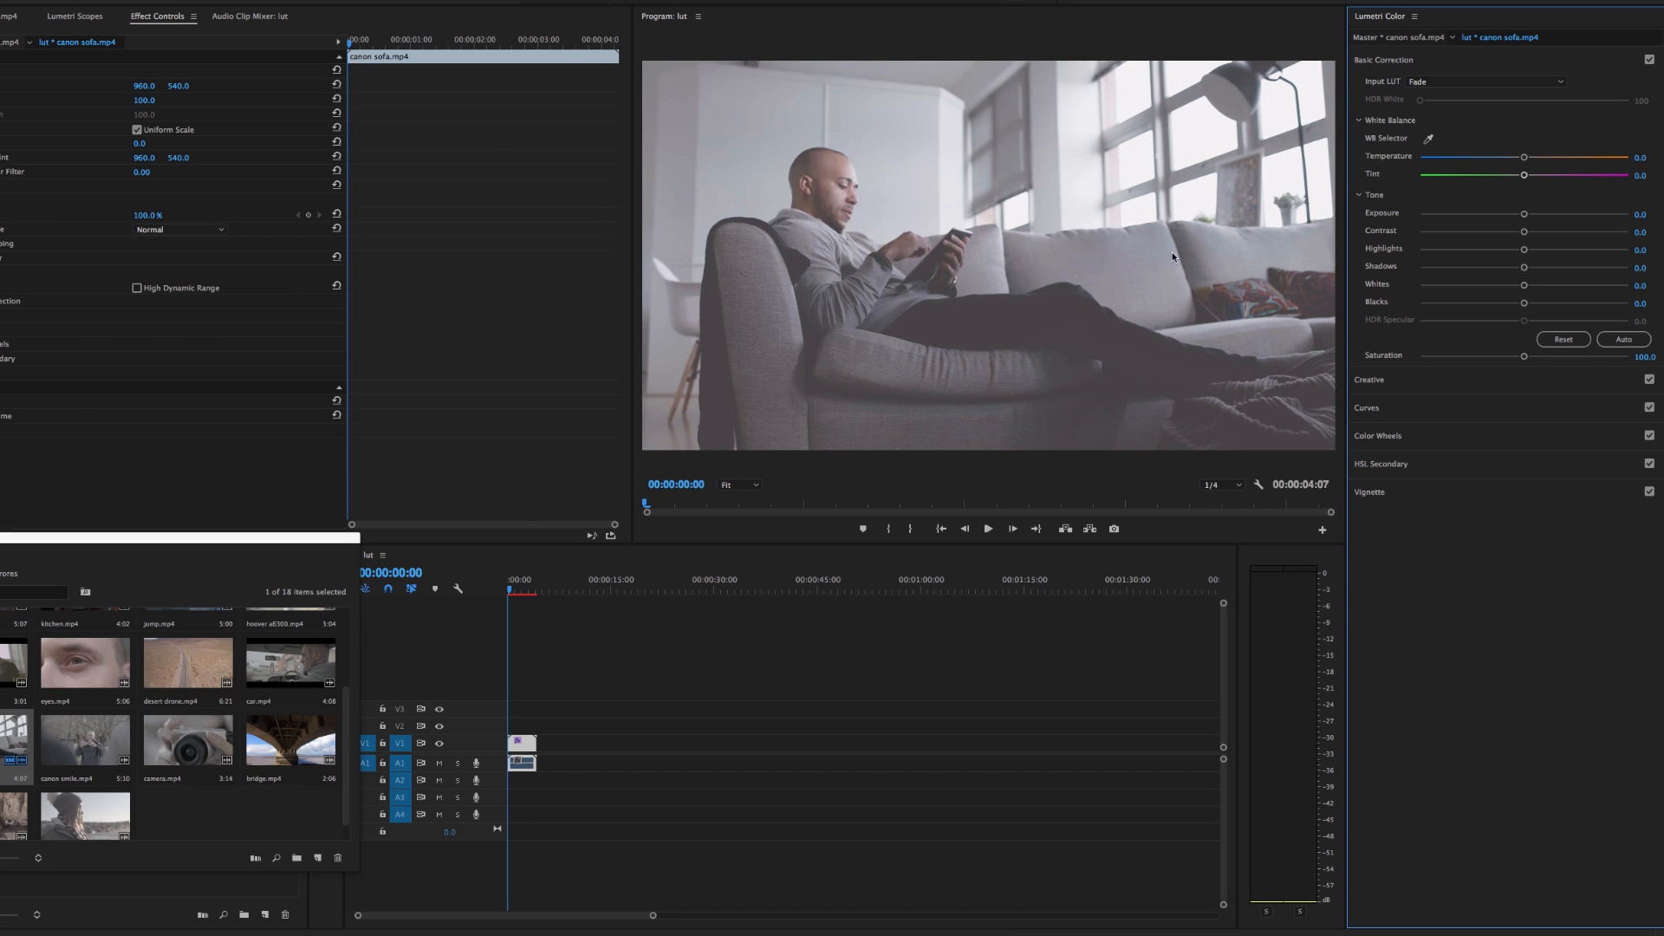
pyautogui.click(1488, 409)
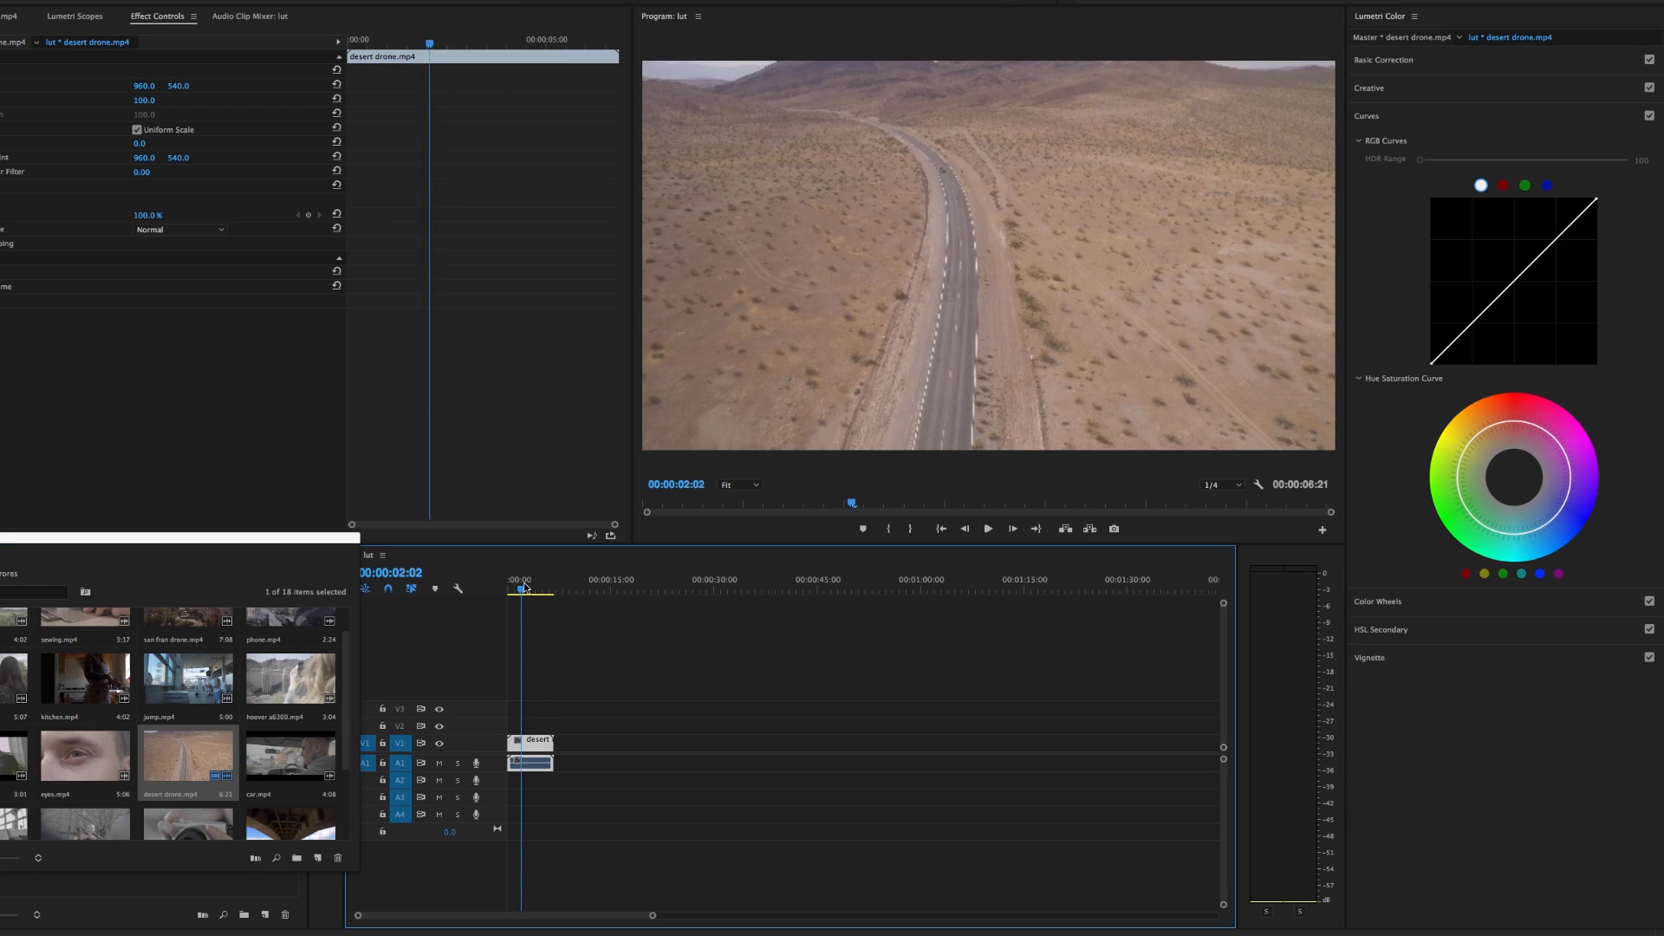
# Load p4 warm filmlook from the Premiere Pro folder of Phantom 4 LUTS as the desert drone clip's input LUT, previewing it at 00:00:04:19
pyautogui.moveTo(524, 588); pyautogui.dragTo(539, 589)
pyautogui.moveTo(600, 765); pyautogui.dragTo(539, 737)
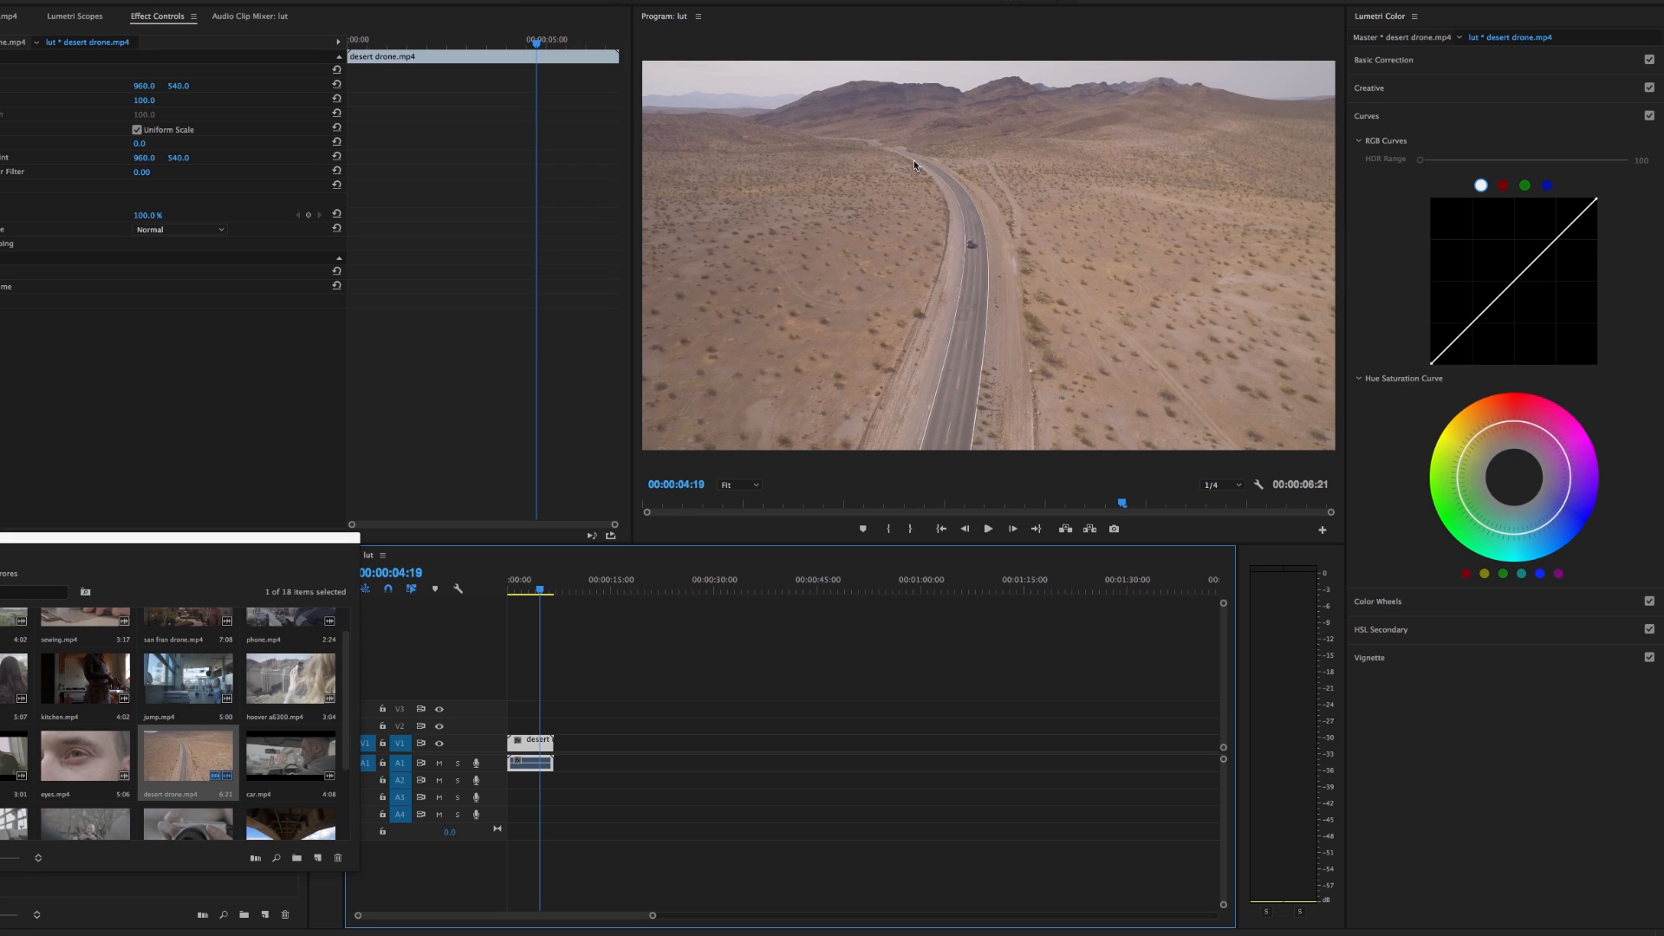
pyautogui.click(1460, 63)
pyautogui.click(1456, 82)
pyautogui.click(1456, 119)
pyautogui.click(780, 164)
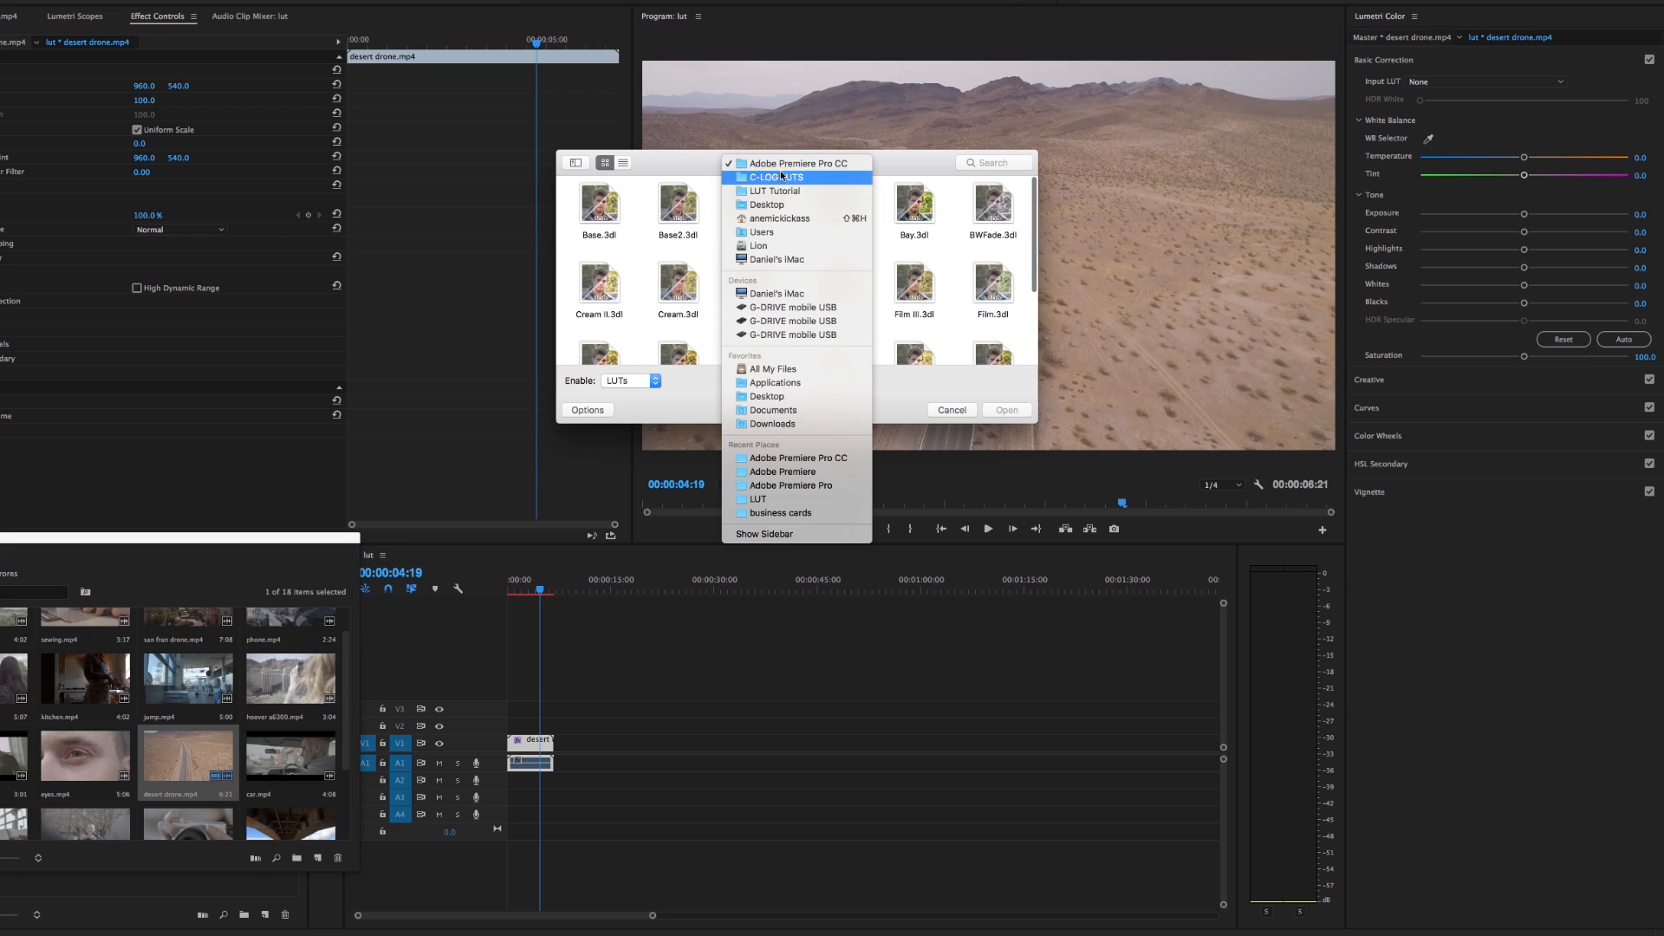
pyautogui.click(779, 191)
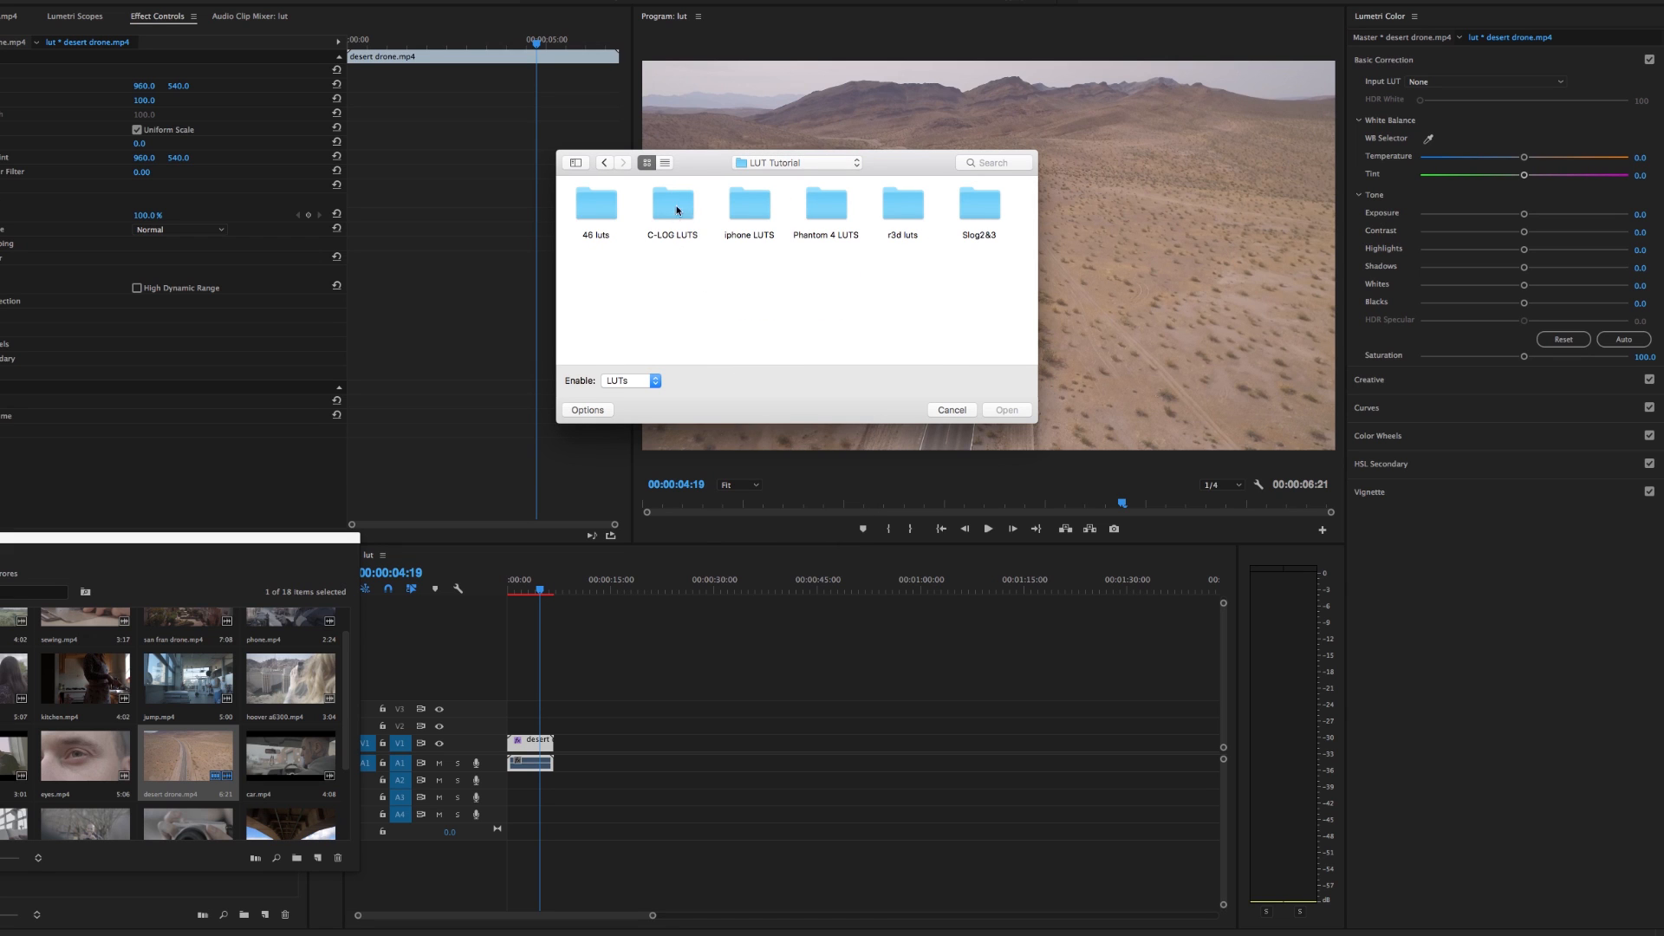
pyautogui.doubleClick(837, 210)
pyautogui.moveTo(905, 163); pyautogui.dragTo(402, 322)
pyautogui.doubleClick(488, 357)
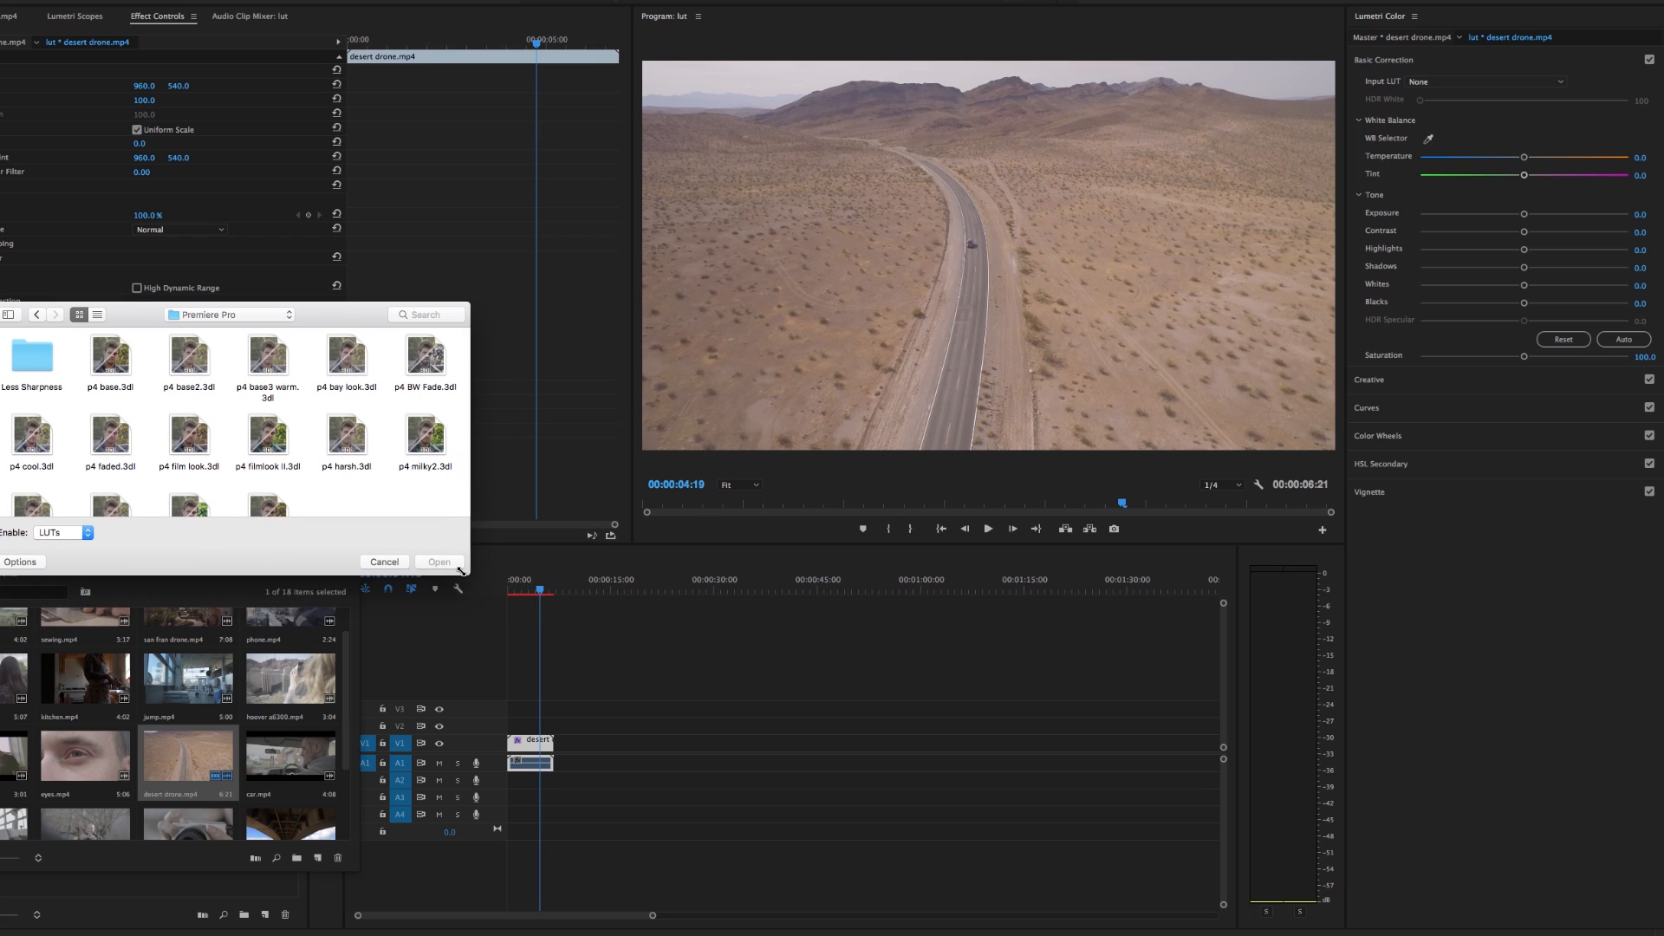
pyautogui.moveTo(466, 571); pyautogui.dragTo(527, 631)
pyautogui.doubleClick(303, 516)
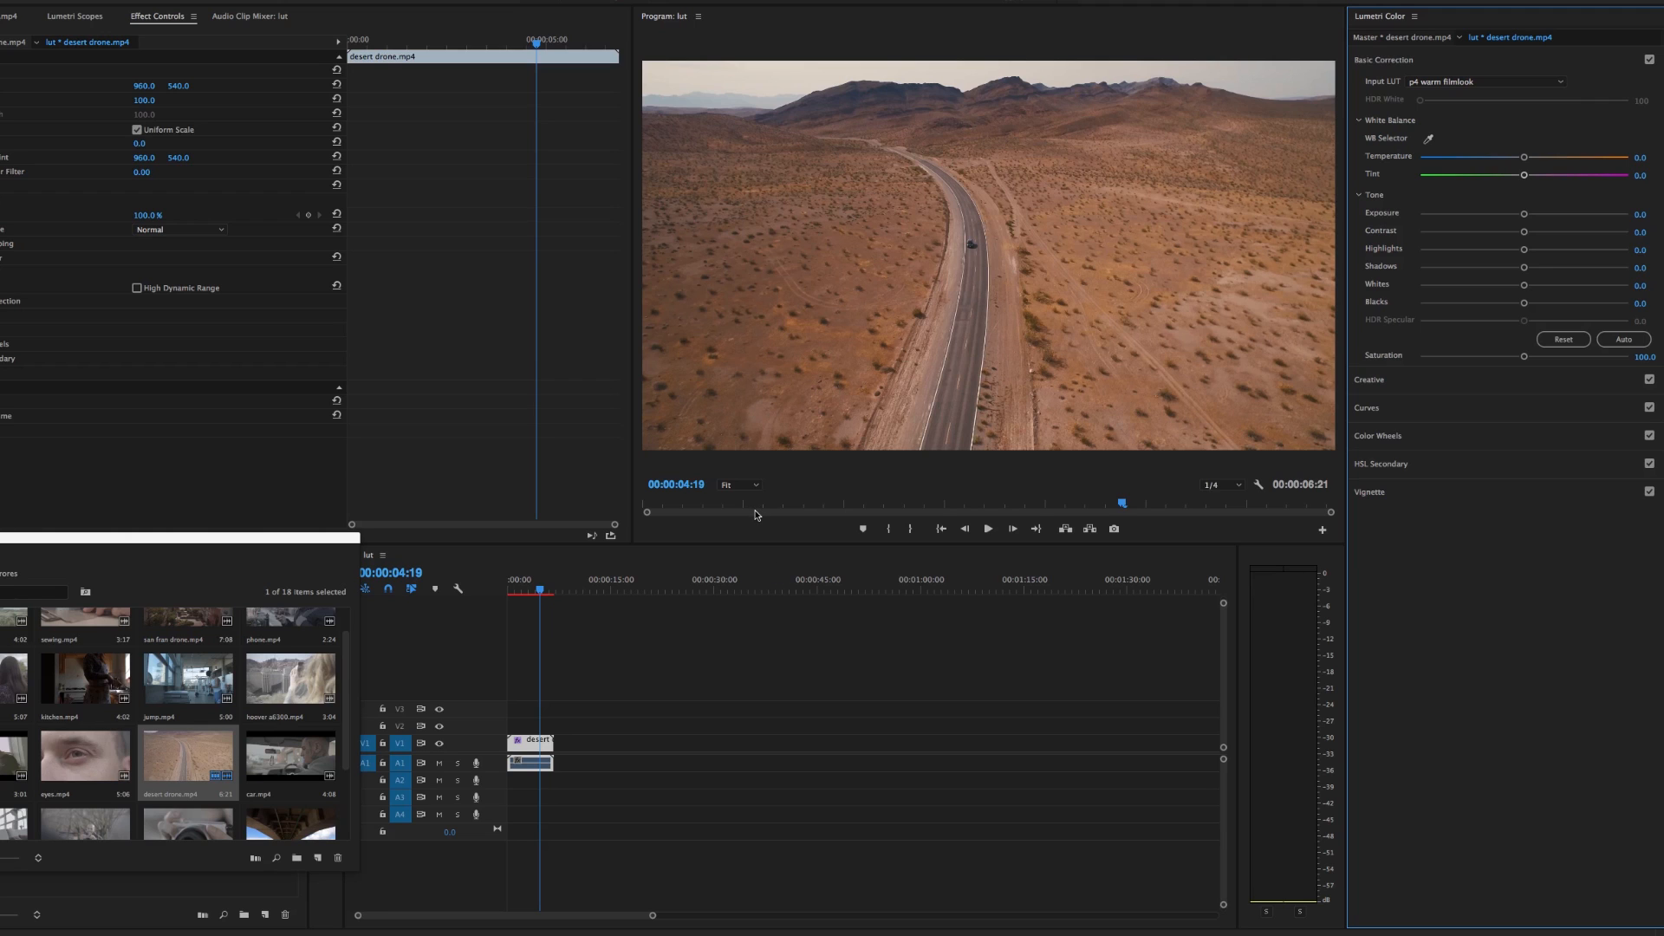
# Raise the midtones and highlights on the desert drone clip's RGB curve, and toggle its Lumetri Color effect to compare
pyautogui.click(536, 747)
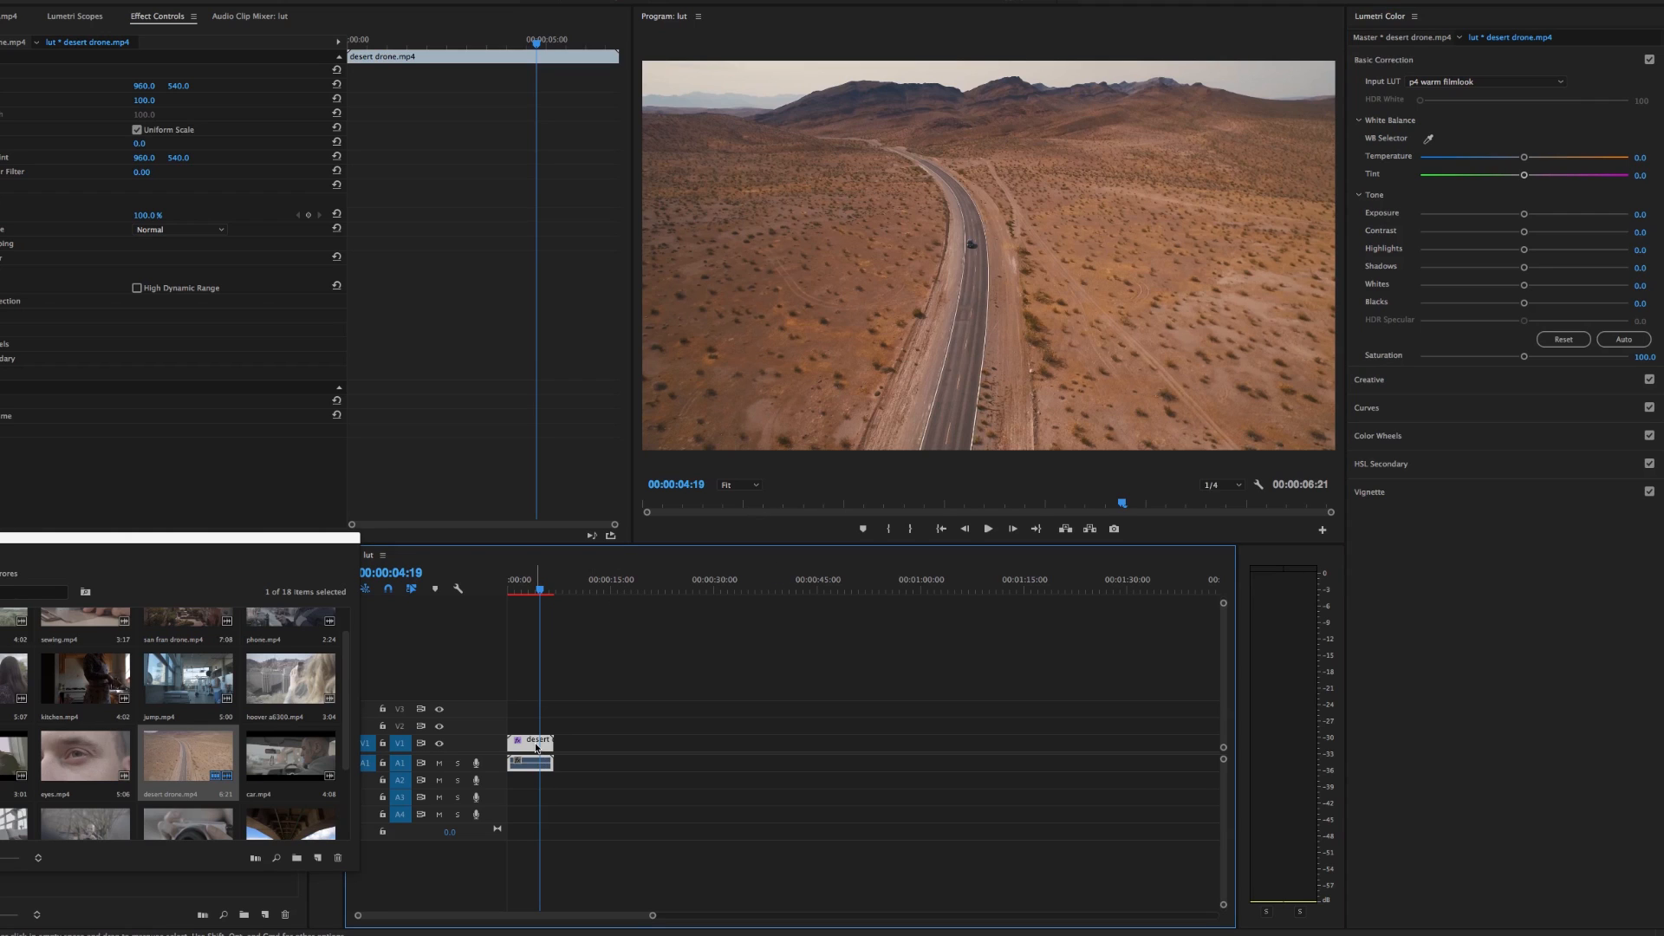
pyautogui.click(1517, 415)
pyautogui.click(1464, 327)
pyautogui.moveTo(1515, 281); pyautogui.dragTo(1547, 227)
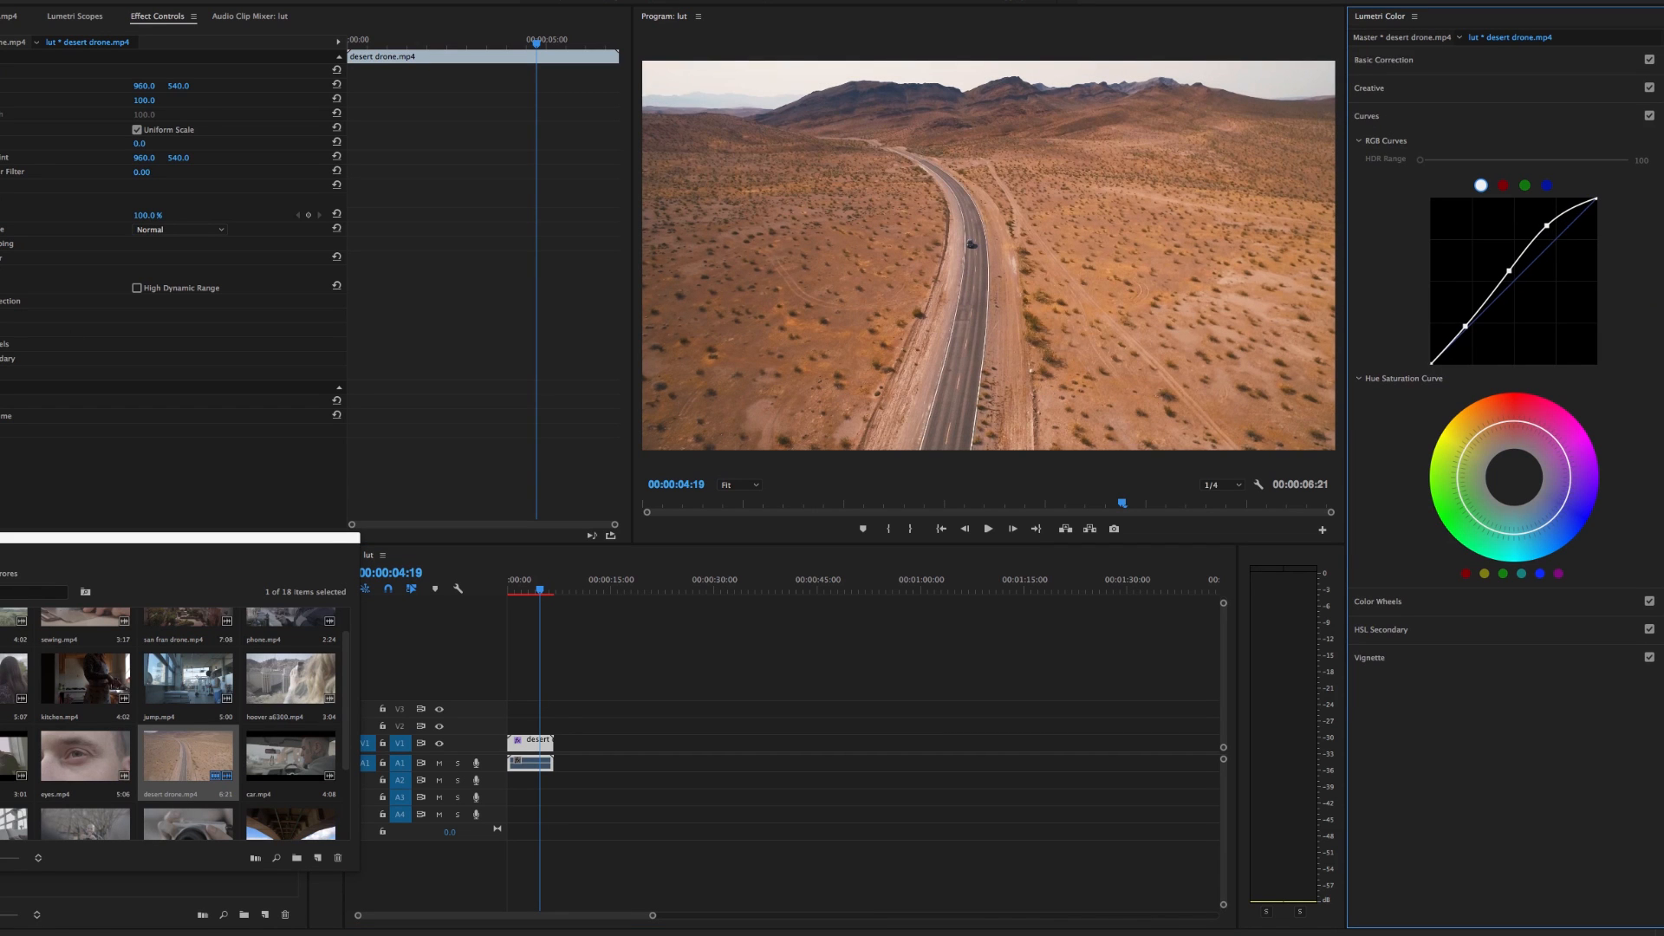
pyautogui.click(0, 257)
pyautogui.click(0, 257)
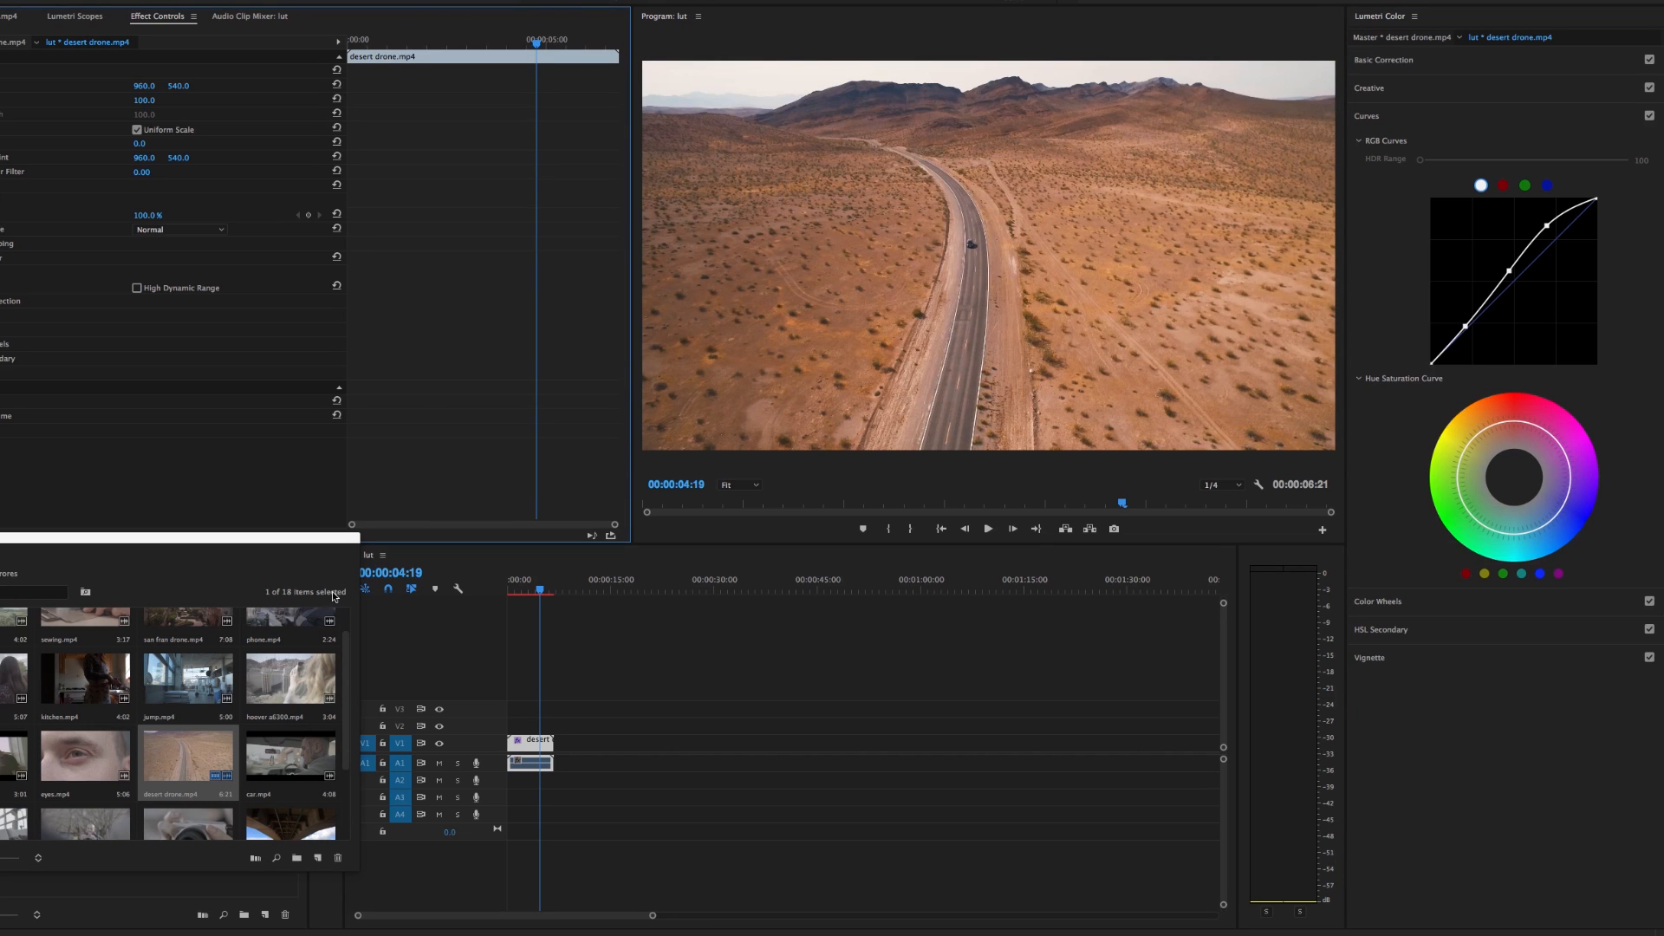
# Try p4 milky2 as the desert drone clip's input LUT, replace it with p4 cool, and preview it at 00:00:04:14
pyautogui.click(1384, 60)
pyautogui.click(1484, 81)
pyautogui.click(1429, 99)
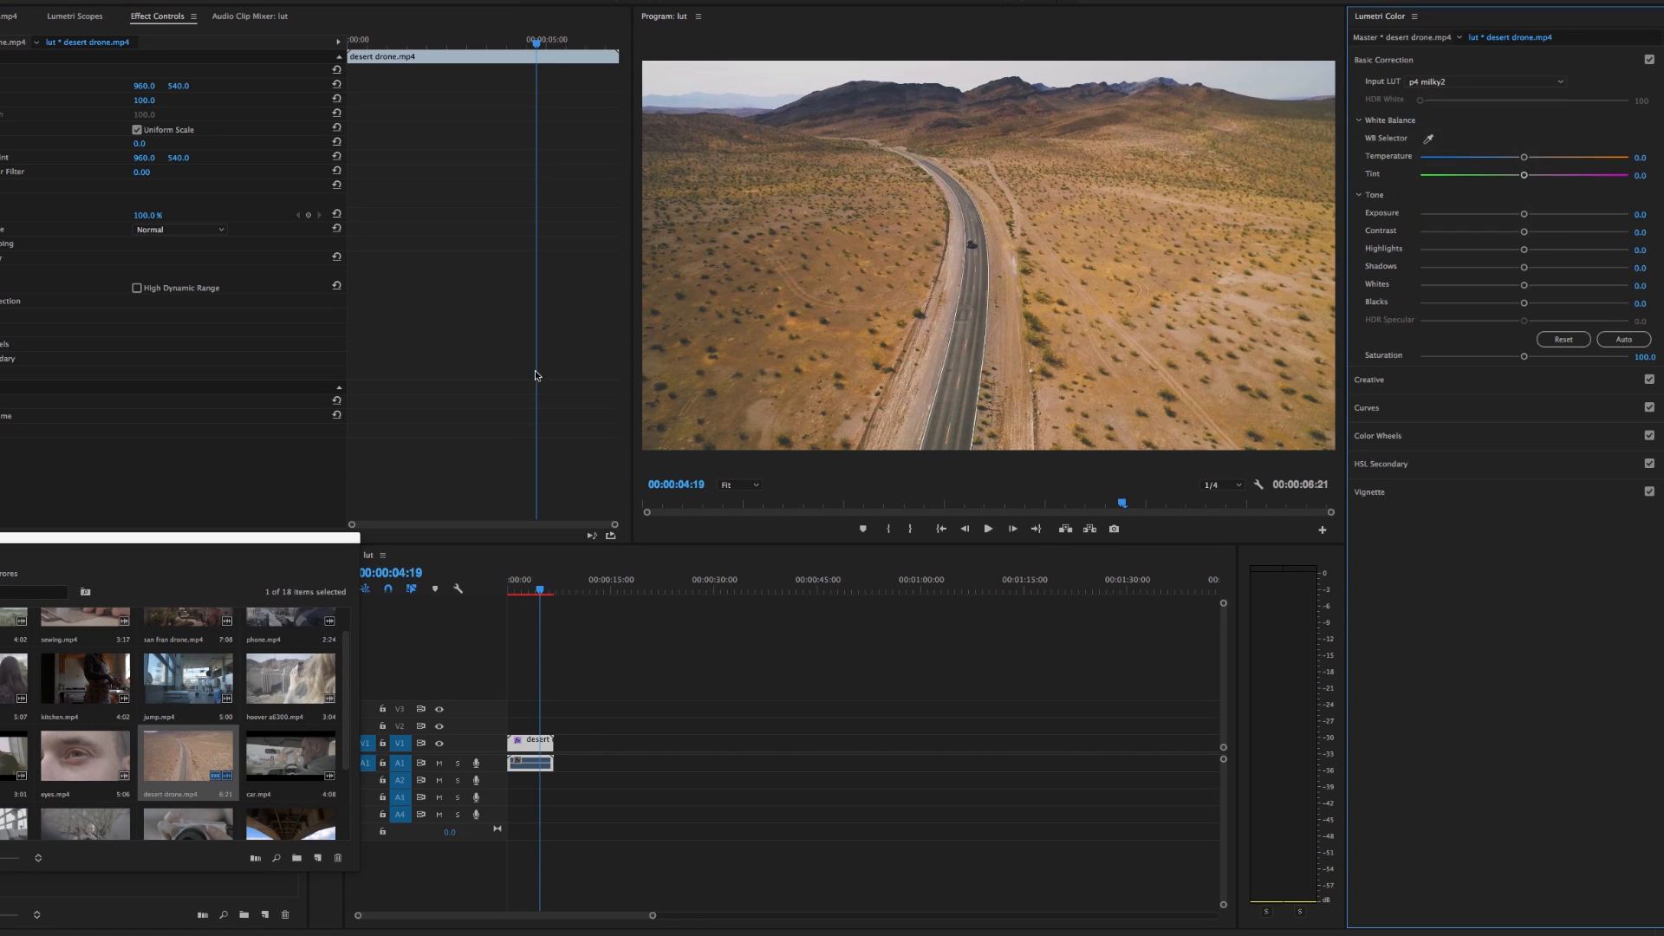
pyautogui.moveTo(741, 180); pyautogui.dragTo(392, 181)
pyautogui.doubleClick(143, 296)
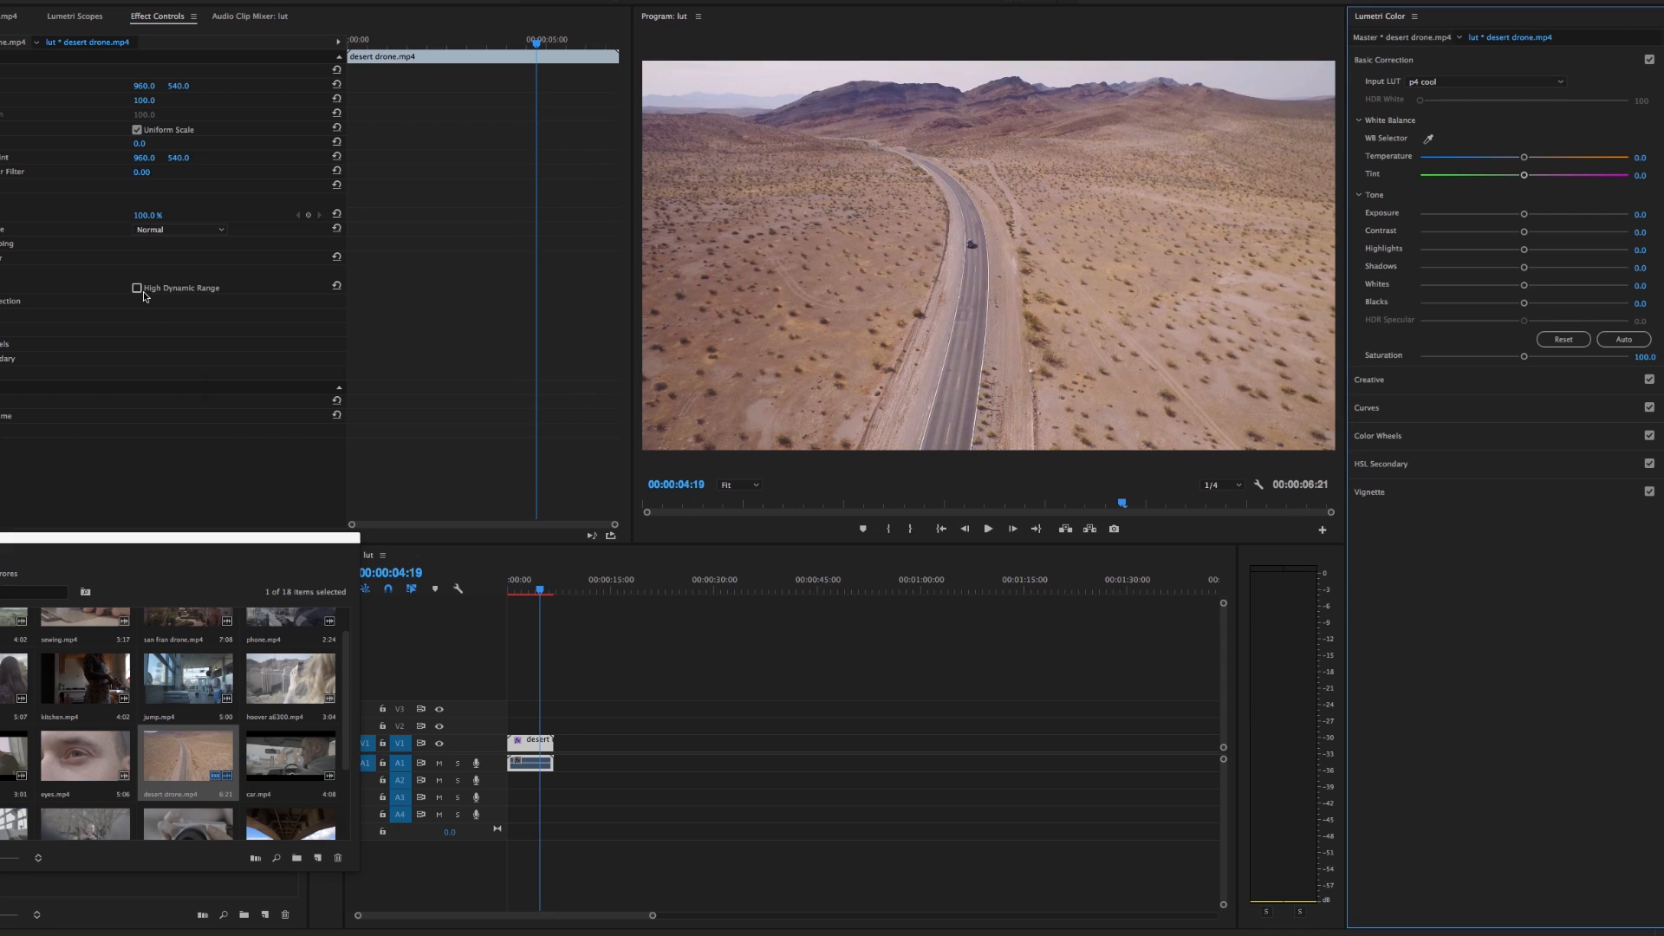
pyautogui.click(540, 593)
pyautogui.moveTo(541, 592); pyautogui.dragTo(538, 593)
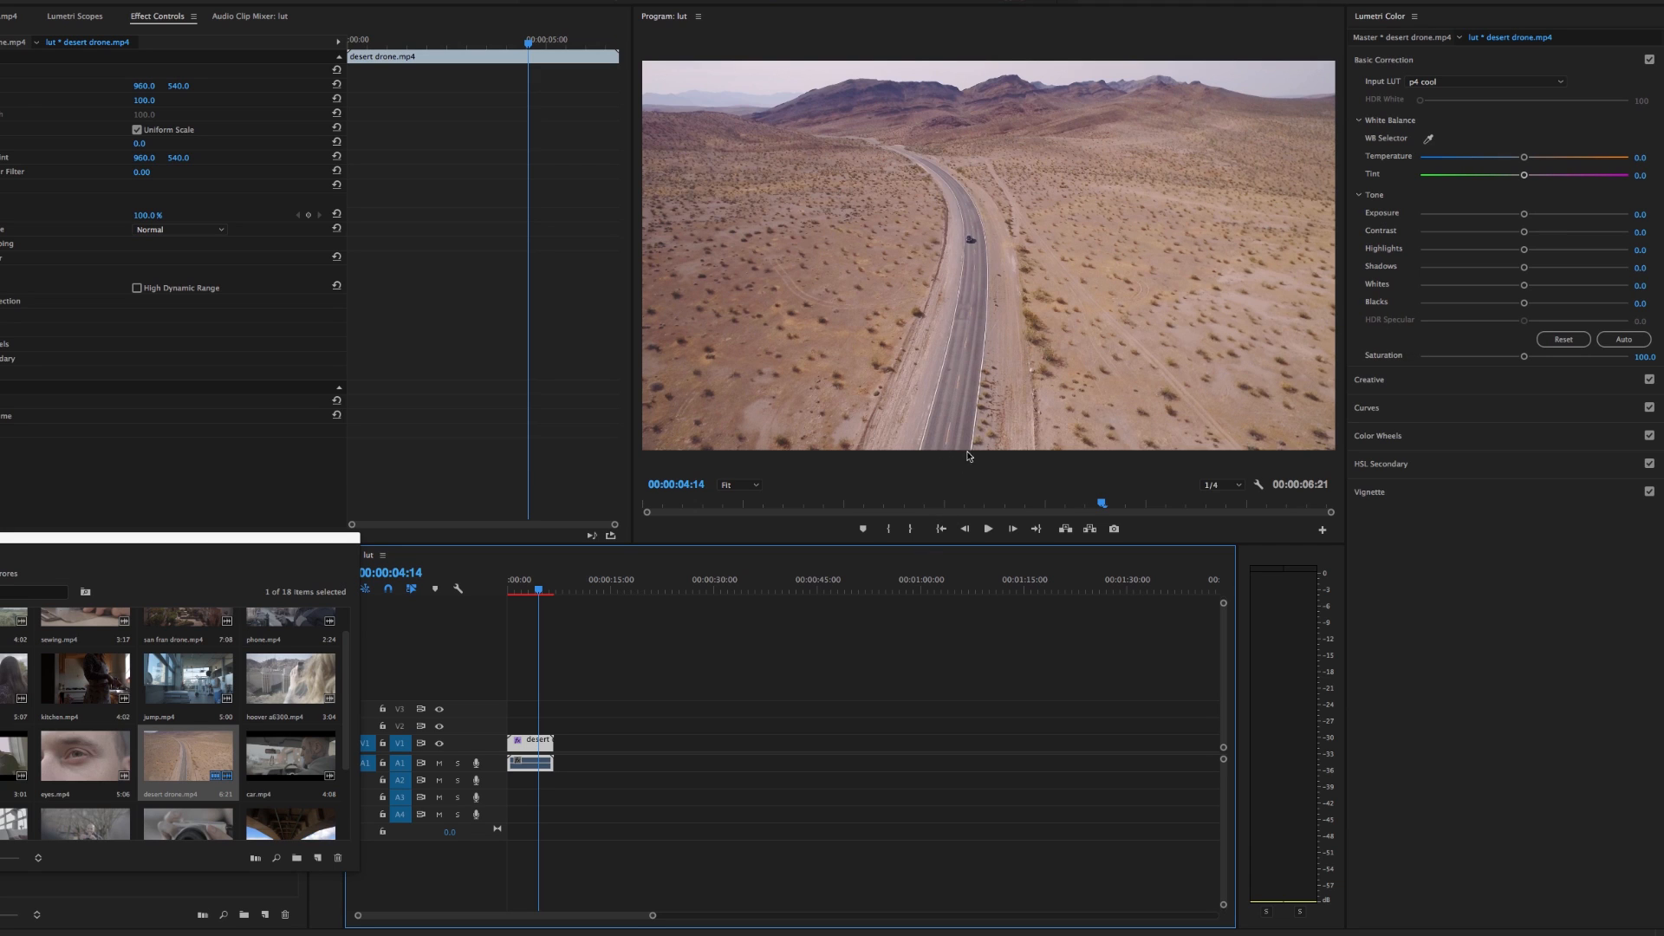
# Shape the desert drone clip's RGB curve into a contrast S-curve, and toggle the Lumetri Color effect to compare
pyautogui.click(1479, 411)
pyautogui.click(1509, 285)
pyautogui.moveTo(1462, 338); pyautogui.dragTo(1465, 343)
pyautogui.moveTo(1510, 285); pyautogui.dragTo(1551, 234)
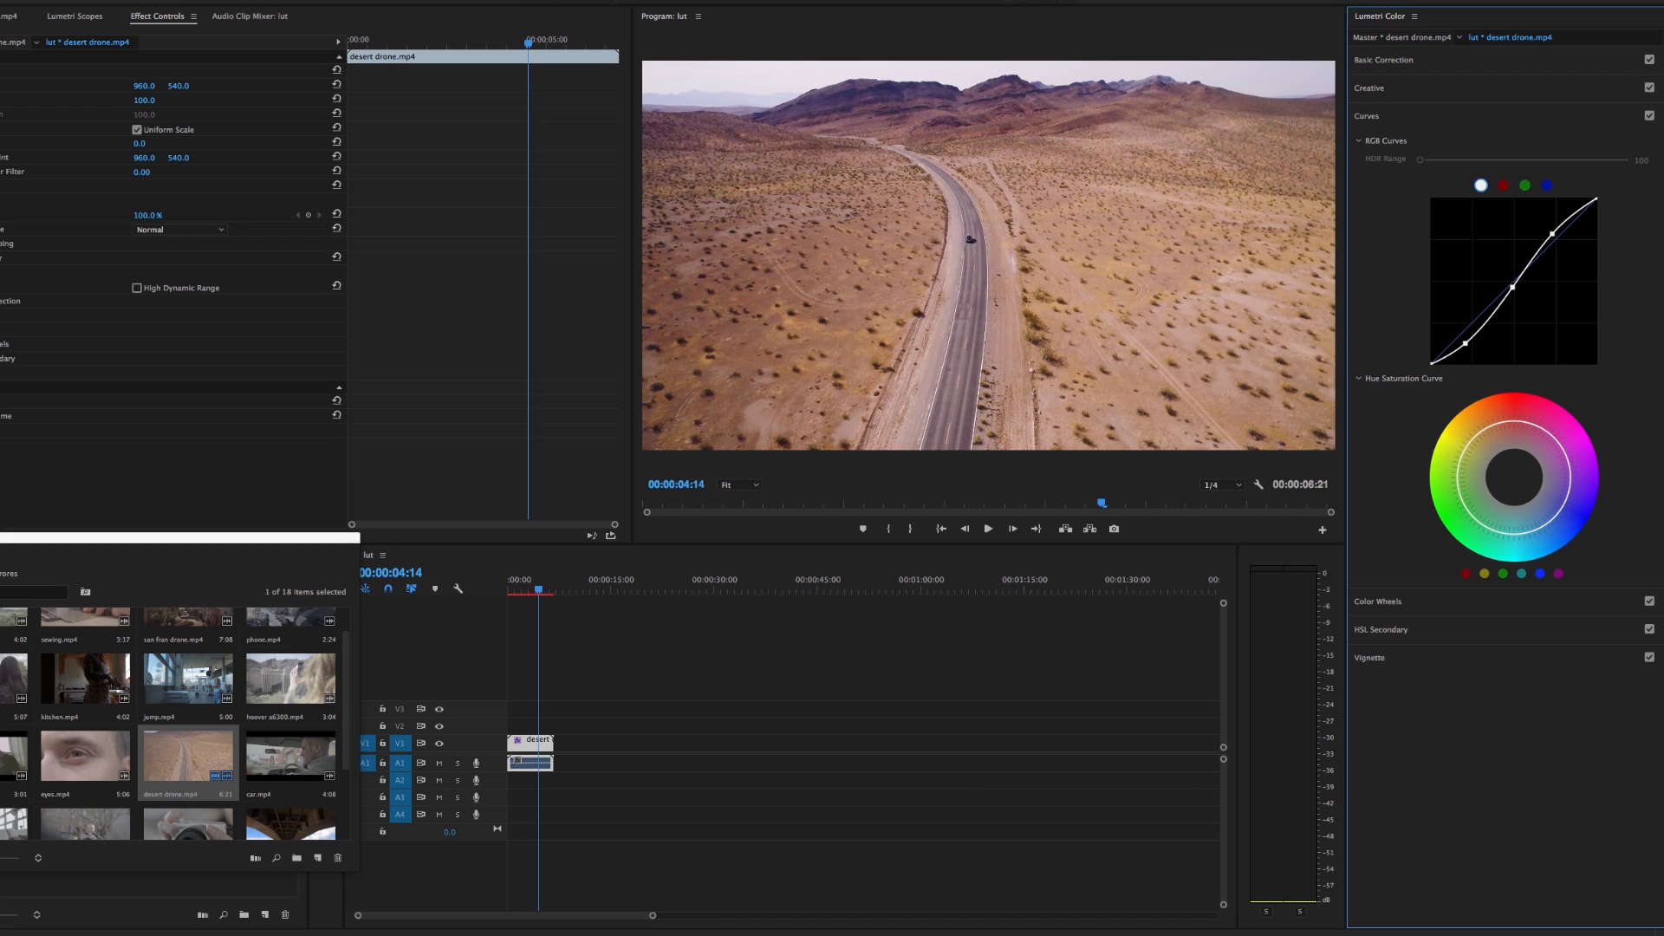
pyautogui.click(0, 258)
pyautogui.click(0, 258)
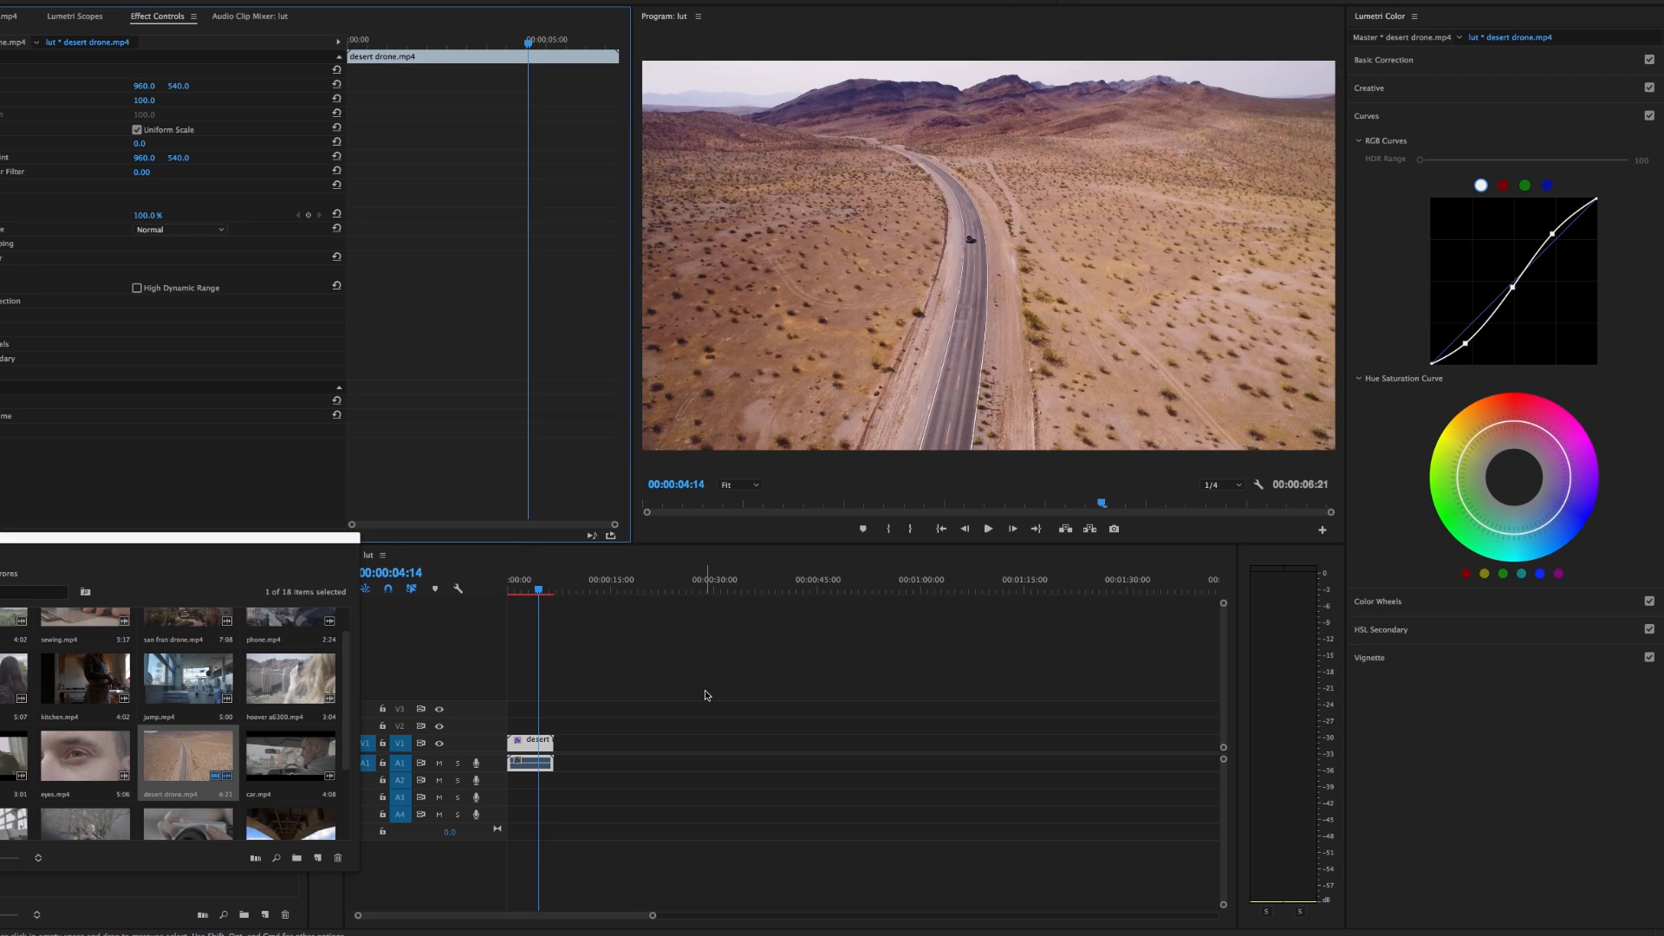
# Undo the S-curve points, and redraw the RGB curve with slightly lowered shadows and raised highlights
pyautogui.press('super+z')
pyautogui.press('super+z')
pyautogui.press('super+z')
pyautogui.press('super+z')
pyautogui.press('super+z')
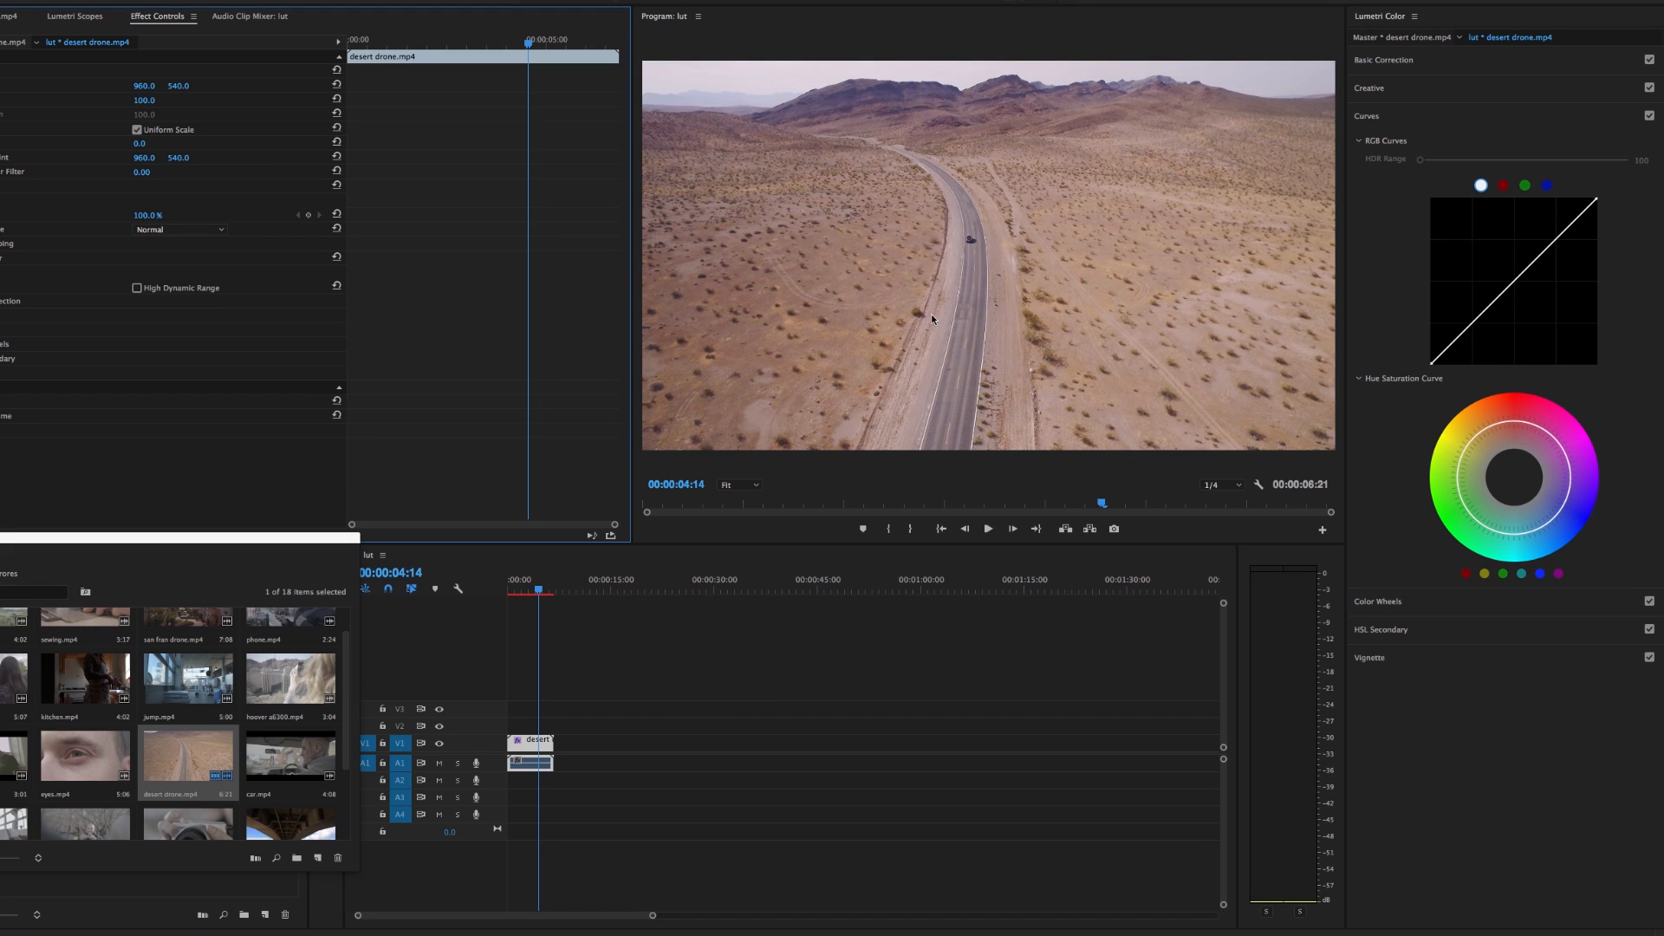
pyautogui.moveTo(1466, 330); pyautogui.dragTo(1465, 340)
pyautogui.click(1513, 286)
pyautogui.moveTo(1558, 238); pyautogui.dragTo(1554, 232)
# Delete the desert drone clip from the timeline, and put jump.mp4 from the footage bin at the start of V1
pyautogui.click(534, 745)
pyautogui.press('Delete')
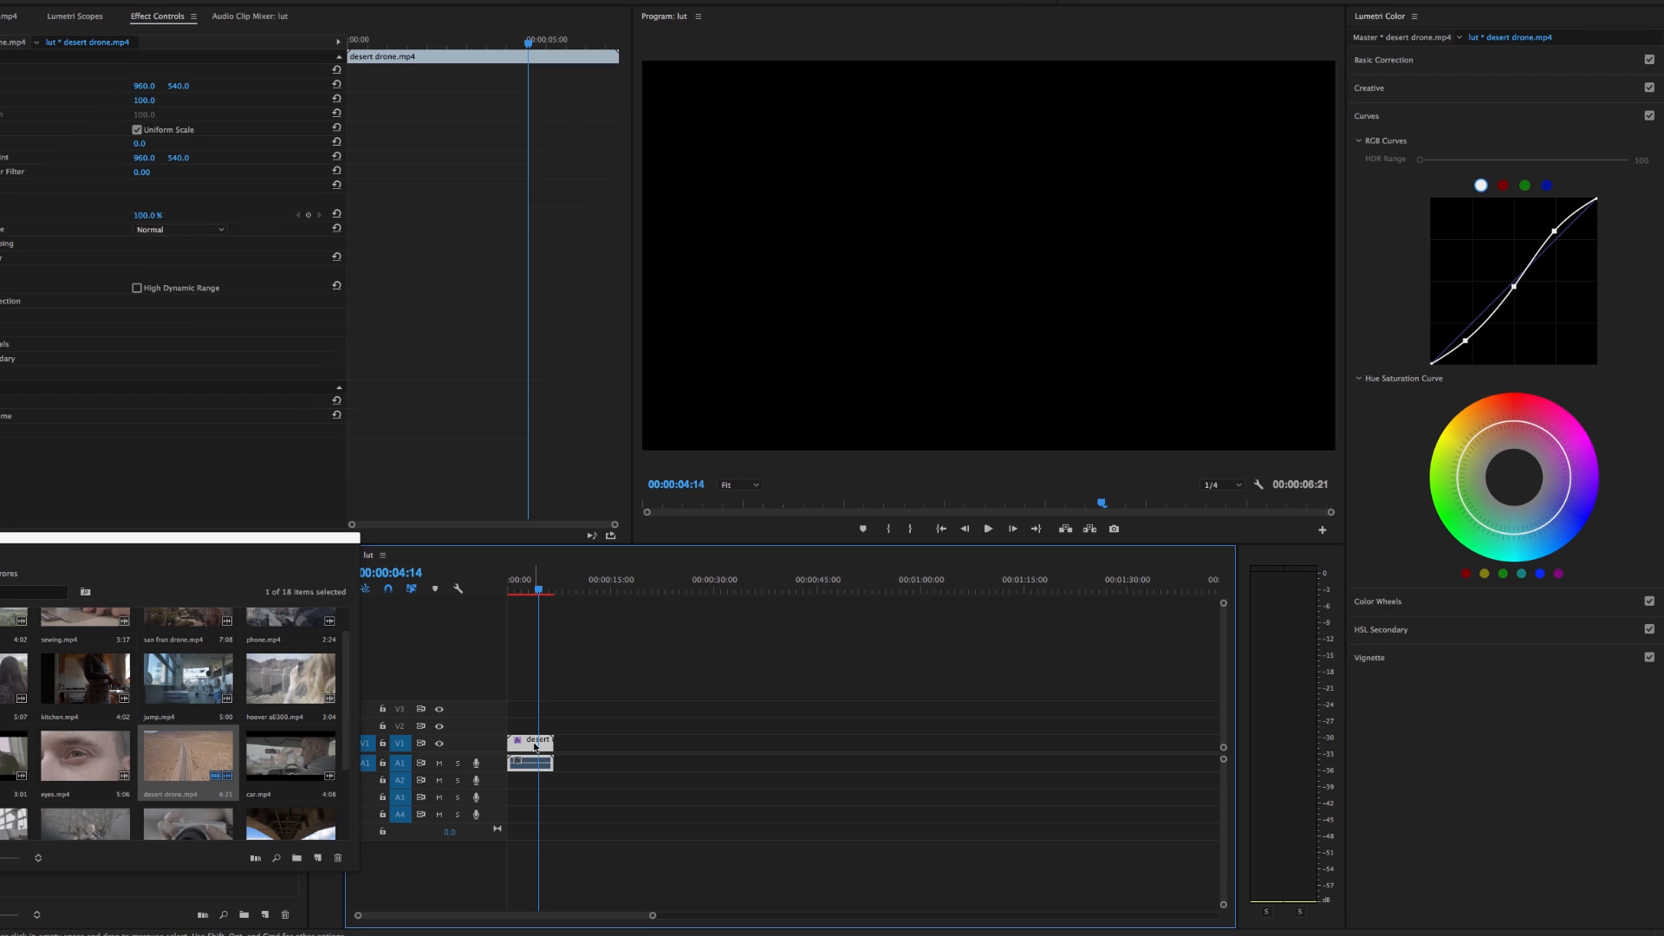
pyautogui.click(202, 691)
pyautogui.moveTo(202, 691); pyautogui.dragTo(519, 747)
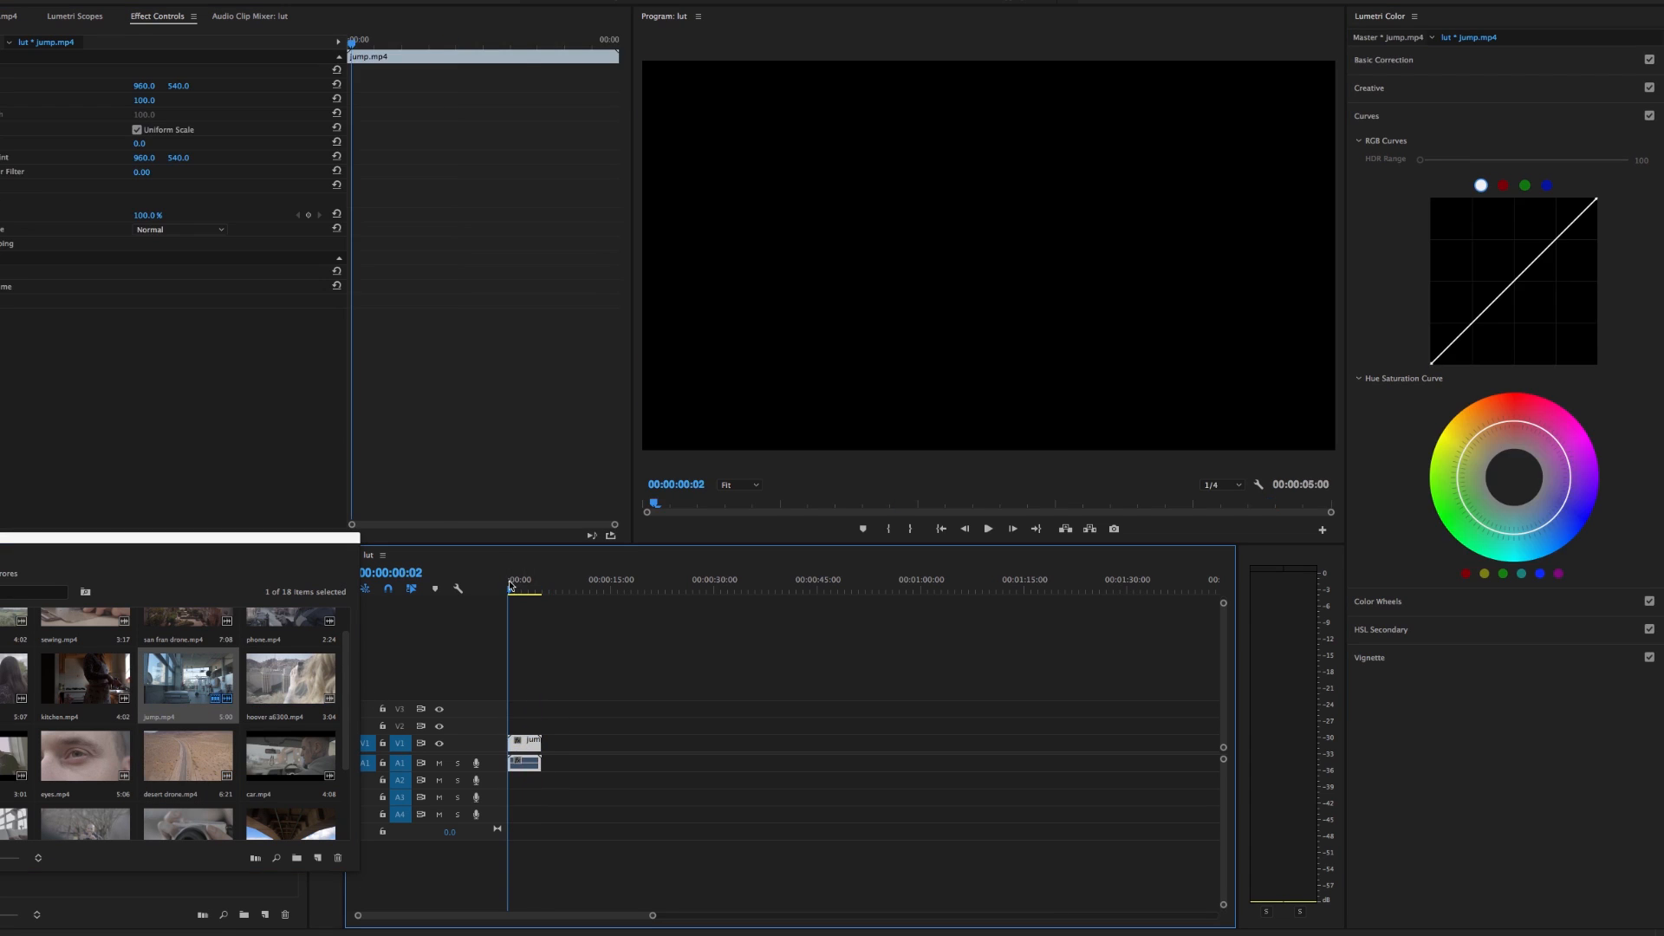
pyautogui.click(518, 595)
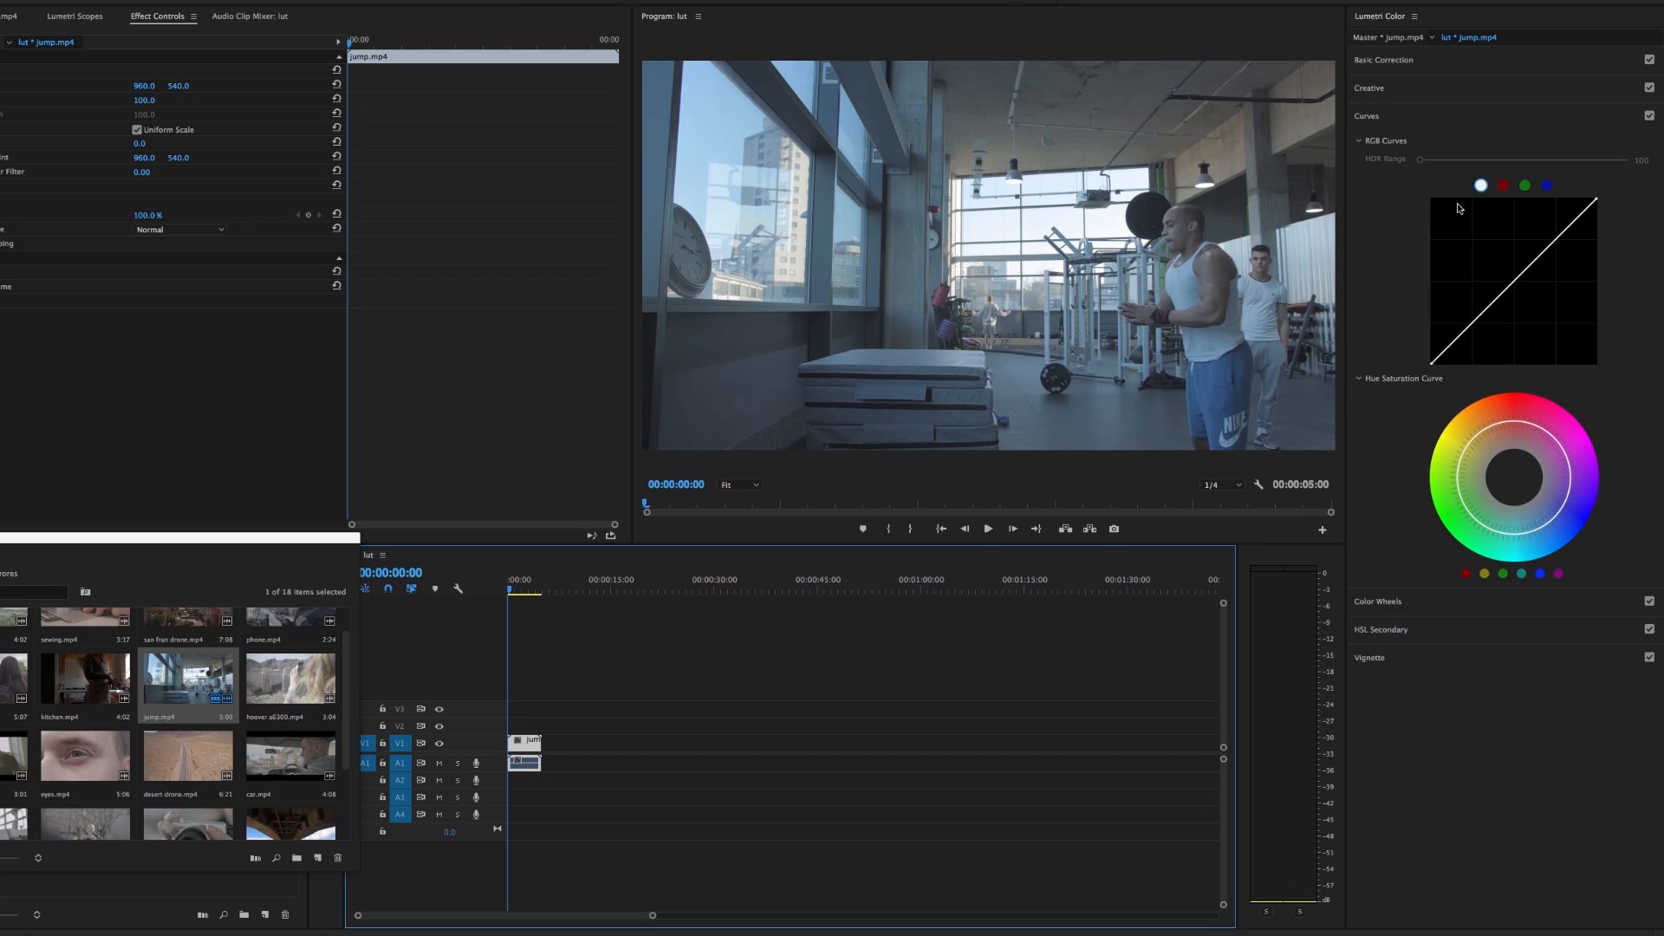
# Load punch.3dl from the Adobe Premiere CC folder of 46 luts as the jump clip's input LUT
pyautogui.click(1454, 62)
pyautogui.click(1464, 82)
pyautogui.click(1458, 108)
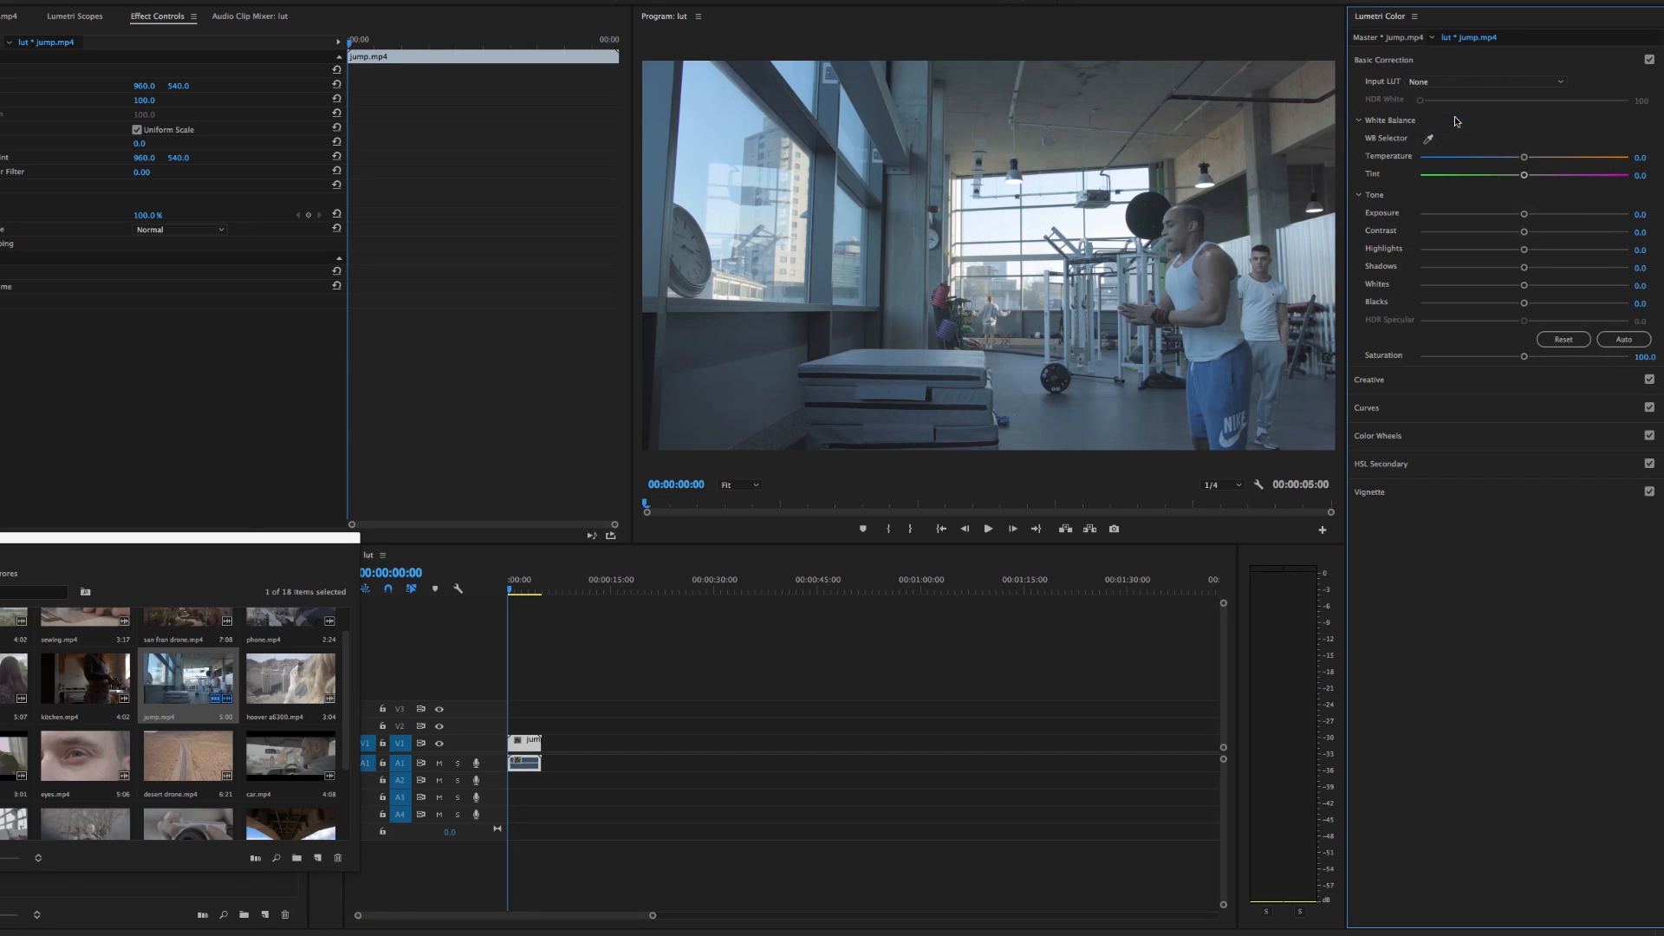
pyautogui.moveTo(913, 165); pyautogui.dragTo(408, 139)
pyautogui.click(315, 139)
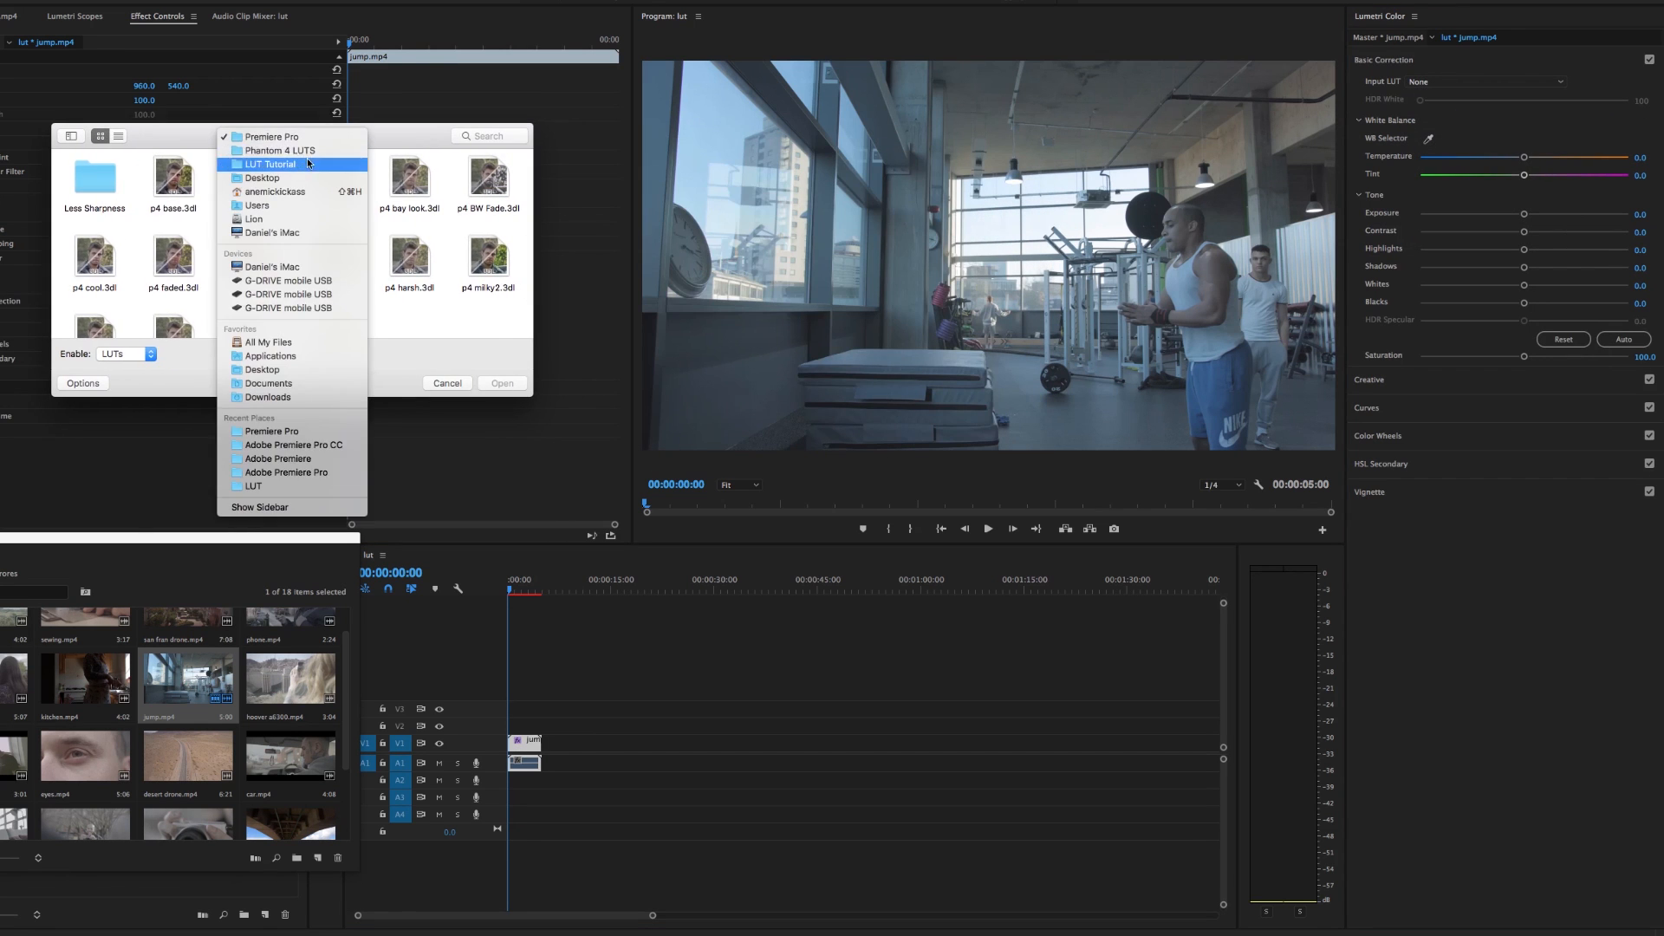
pyautogui.click(312, 161)
pyautogui.doubleClick(83, 188)
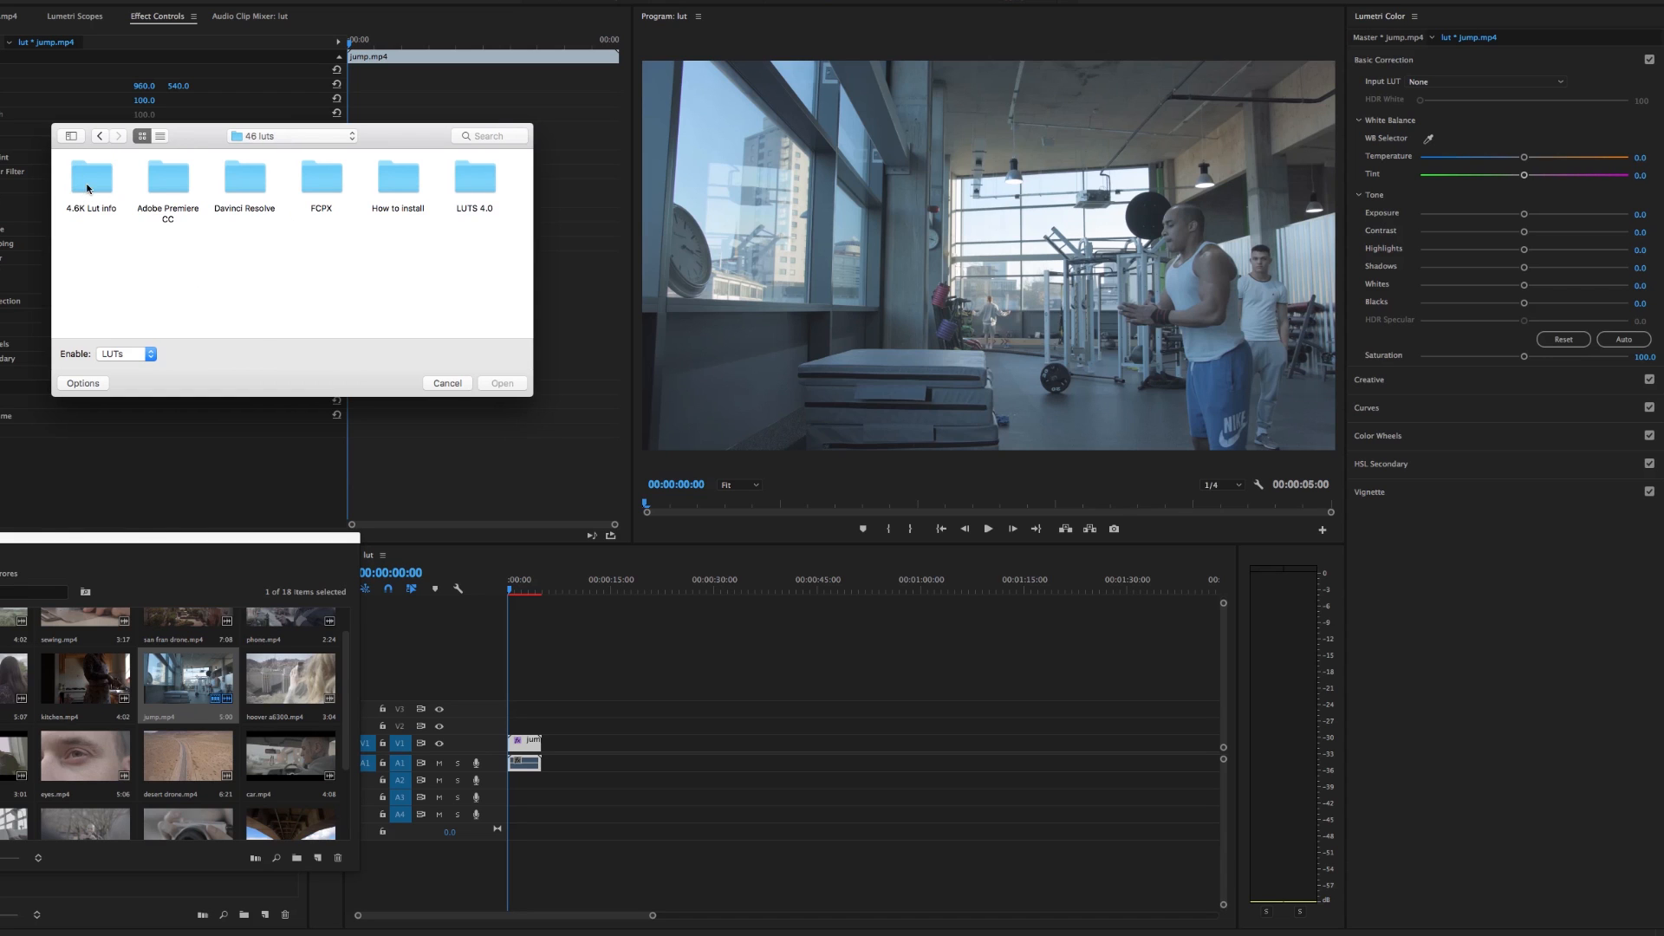
pyautogui.doubleClick(188, 177)
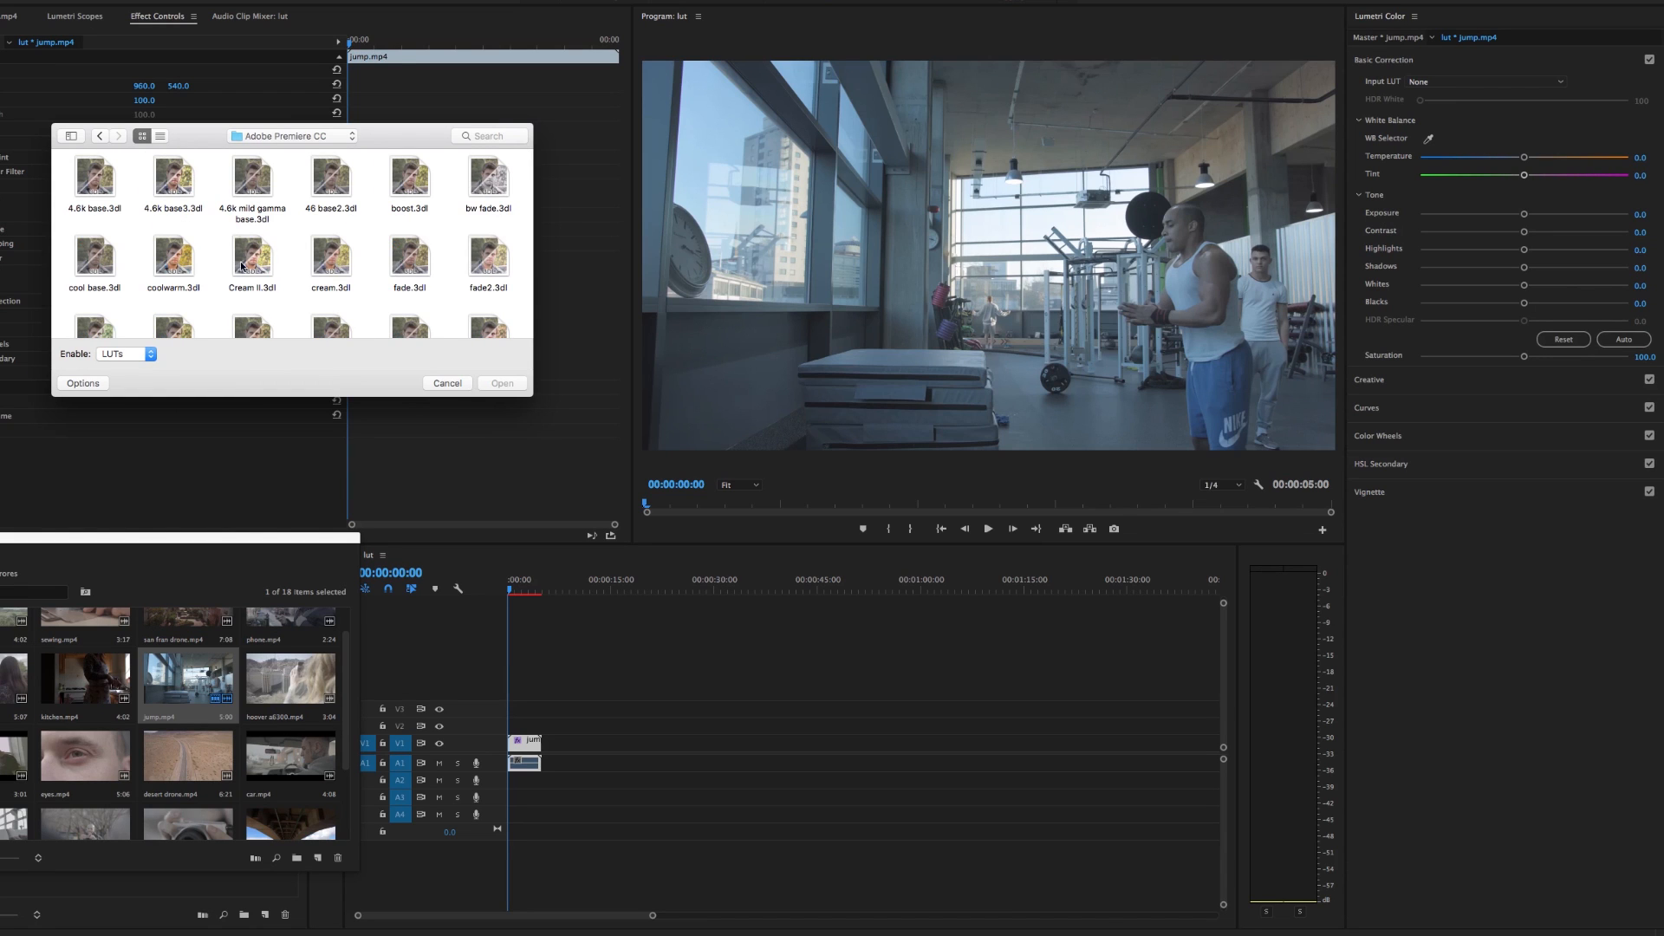
pyautogui.scroll(-3, 474, 233)
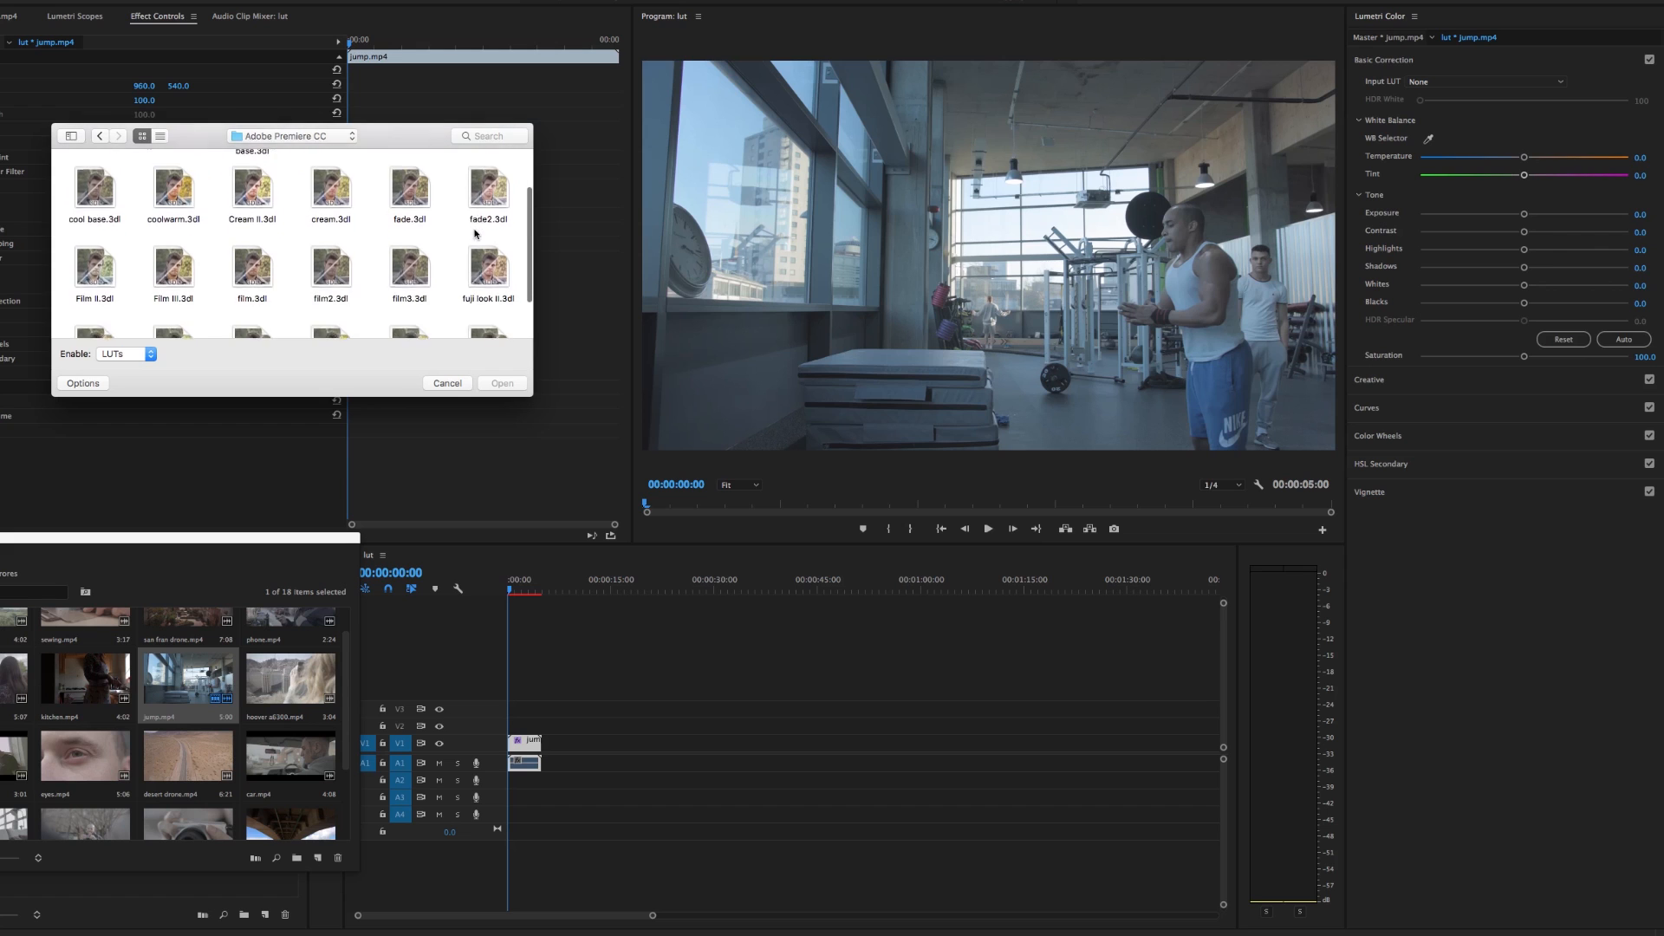
pyautogui.scroll(-2, 475, 232)
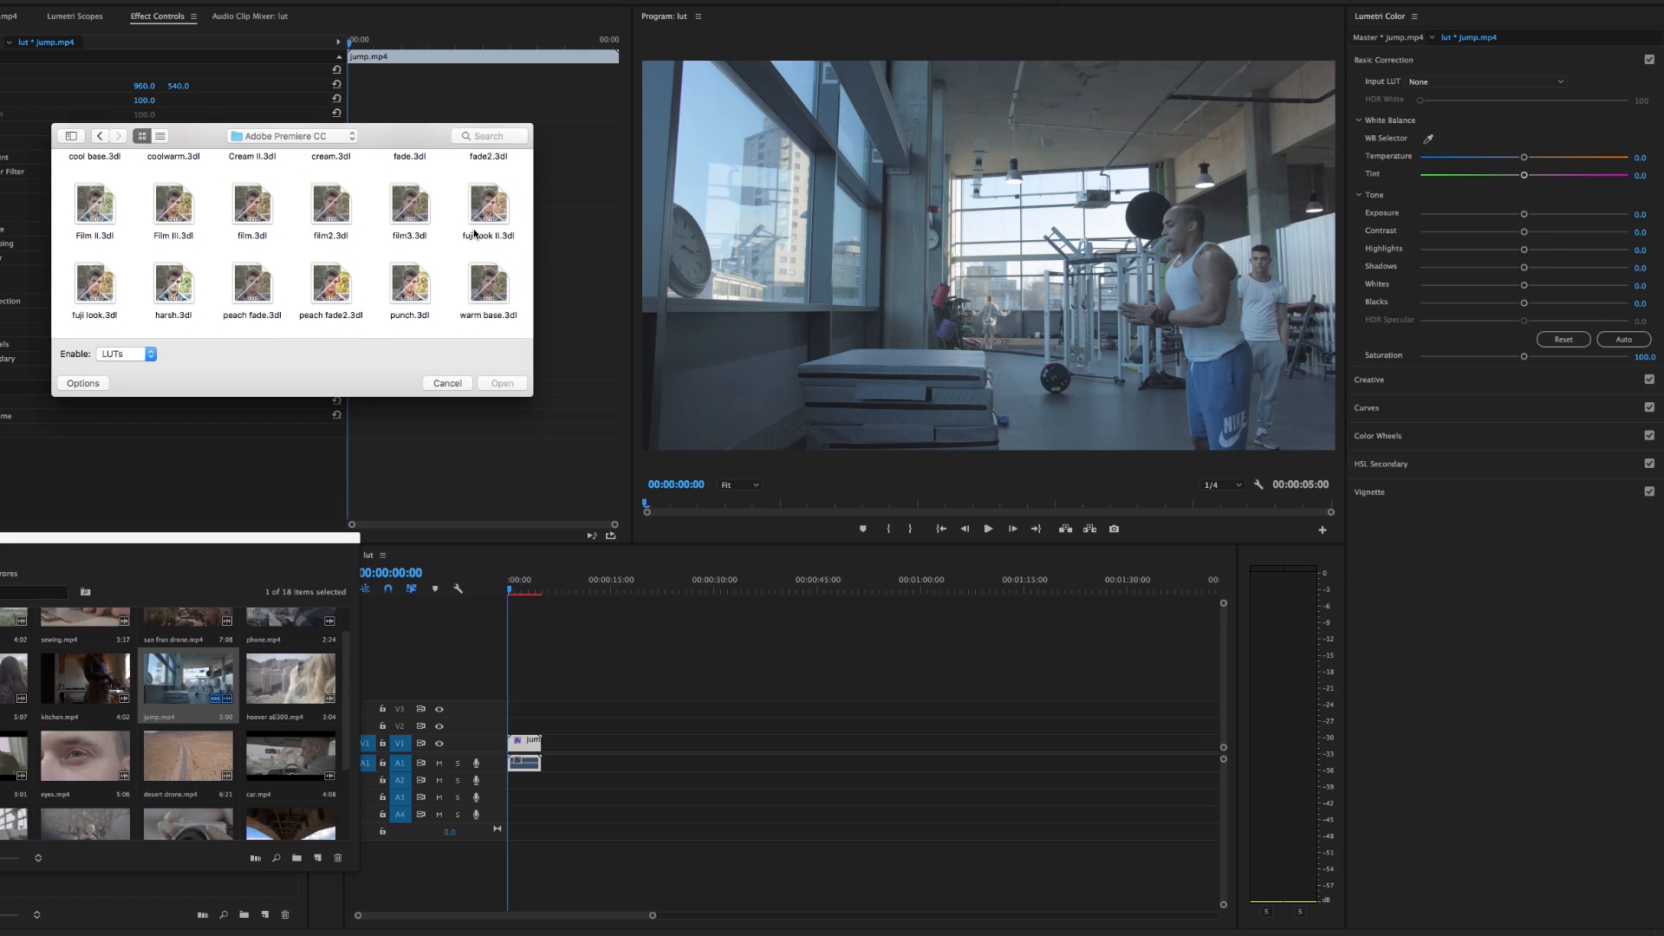
pyautogui.moveTo(425, 142); pyautogui.dragTo(378, 136)
pyautogui.doubleClick(381, 305)
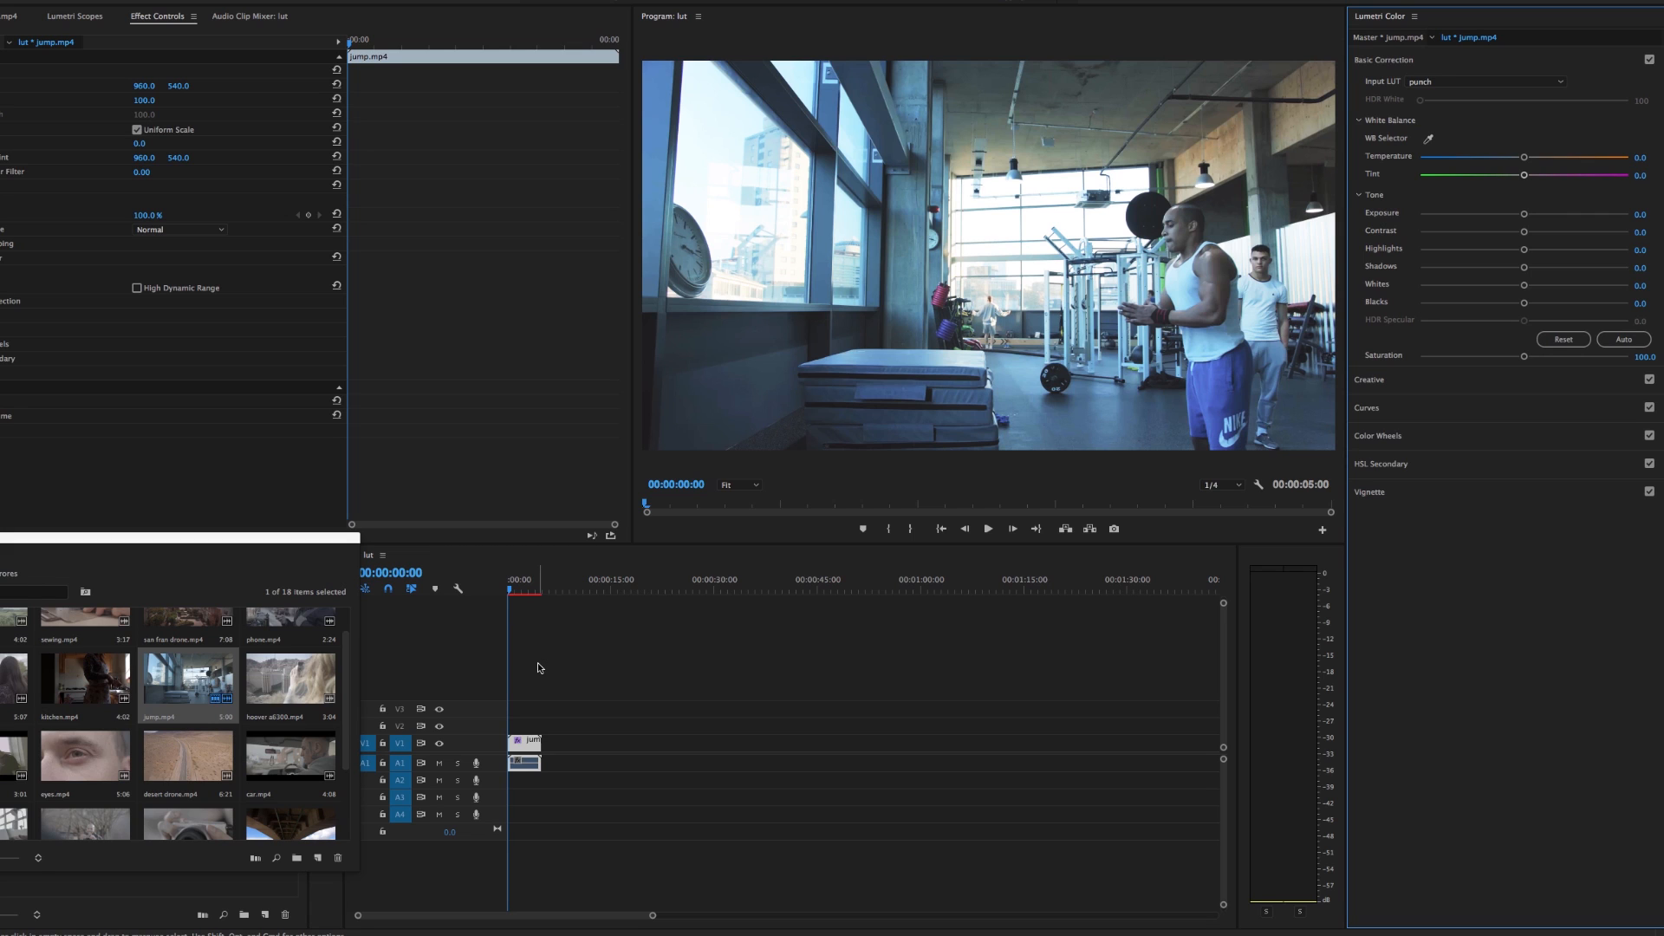
# Toggle the jump clip's Lumetri Color effect off and on at its first frame to compare the punch LUT
pyautogui.click(512, 591)
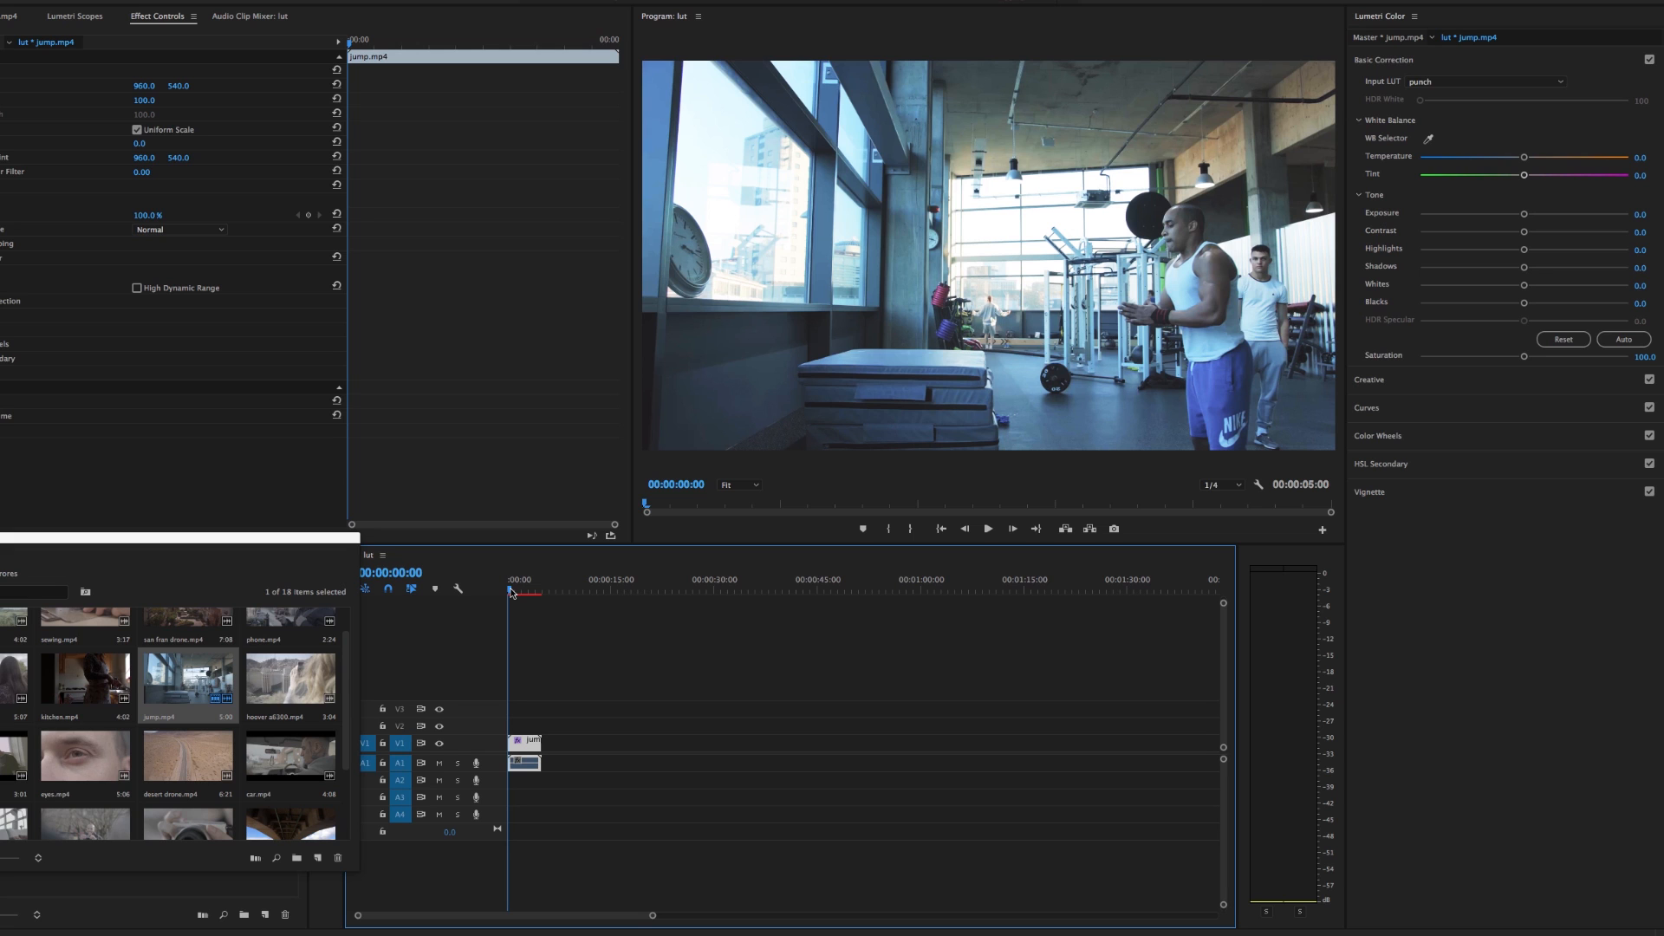
pyautogui.click(2, 258)
pyautogui.click(2, 259)
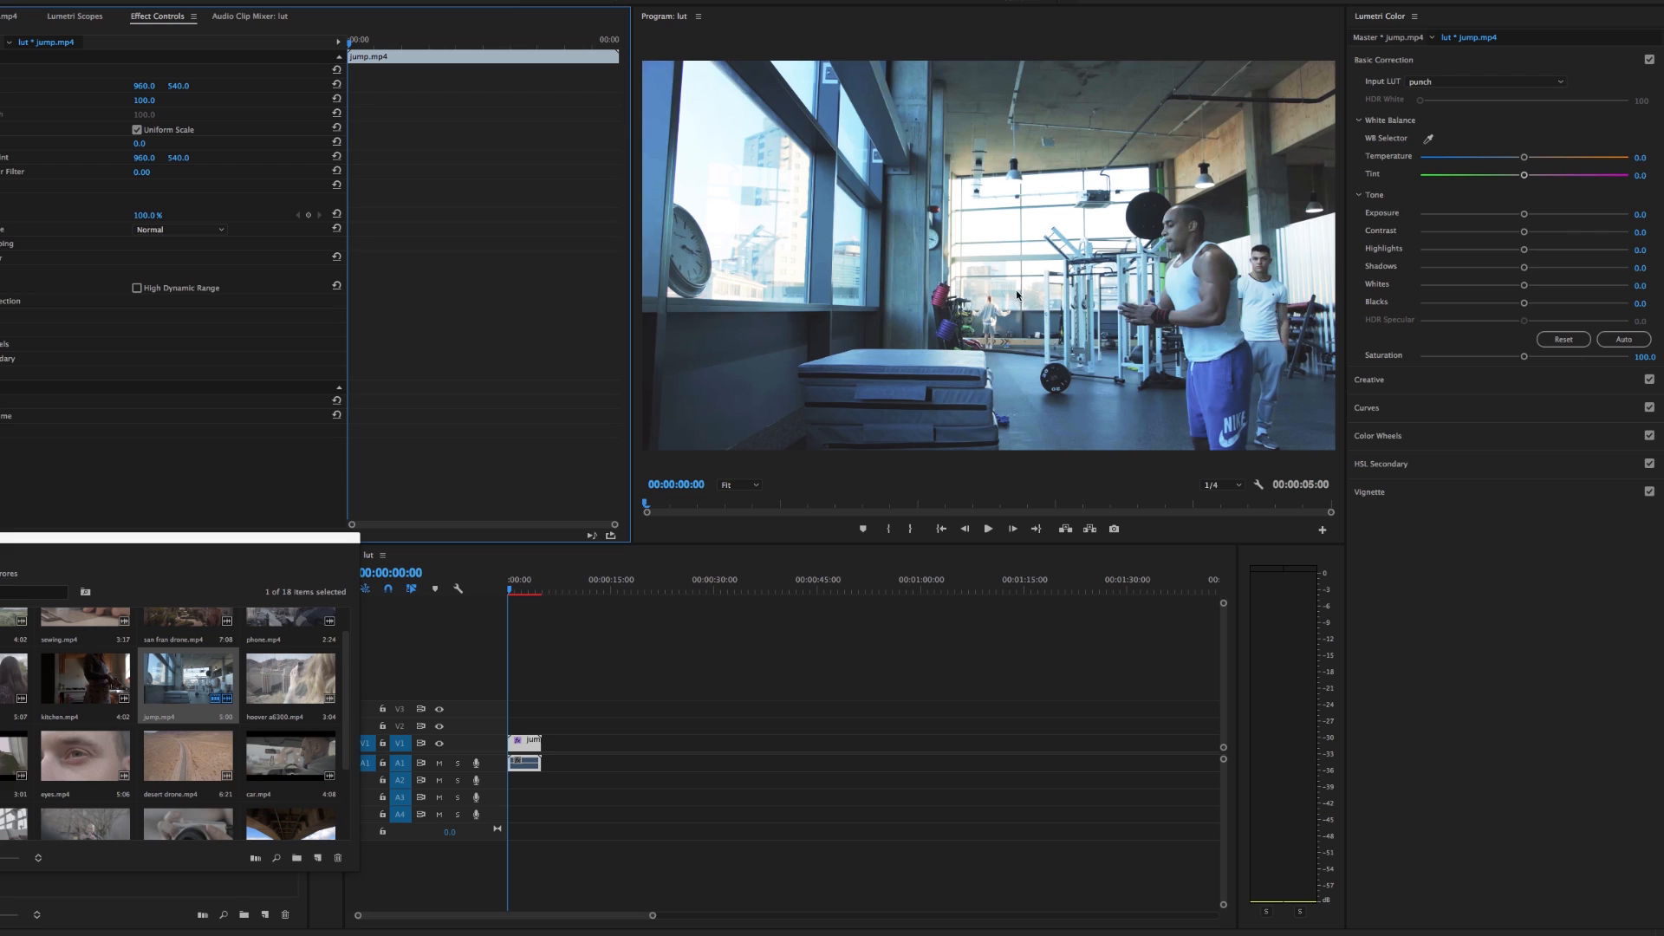
# Replace the jump clip's input LUT with boost, and toggle its Lumetri Color effect to compare
pyautogui.click(1478, 83)
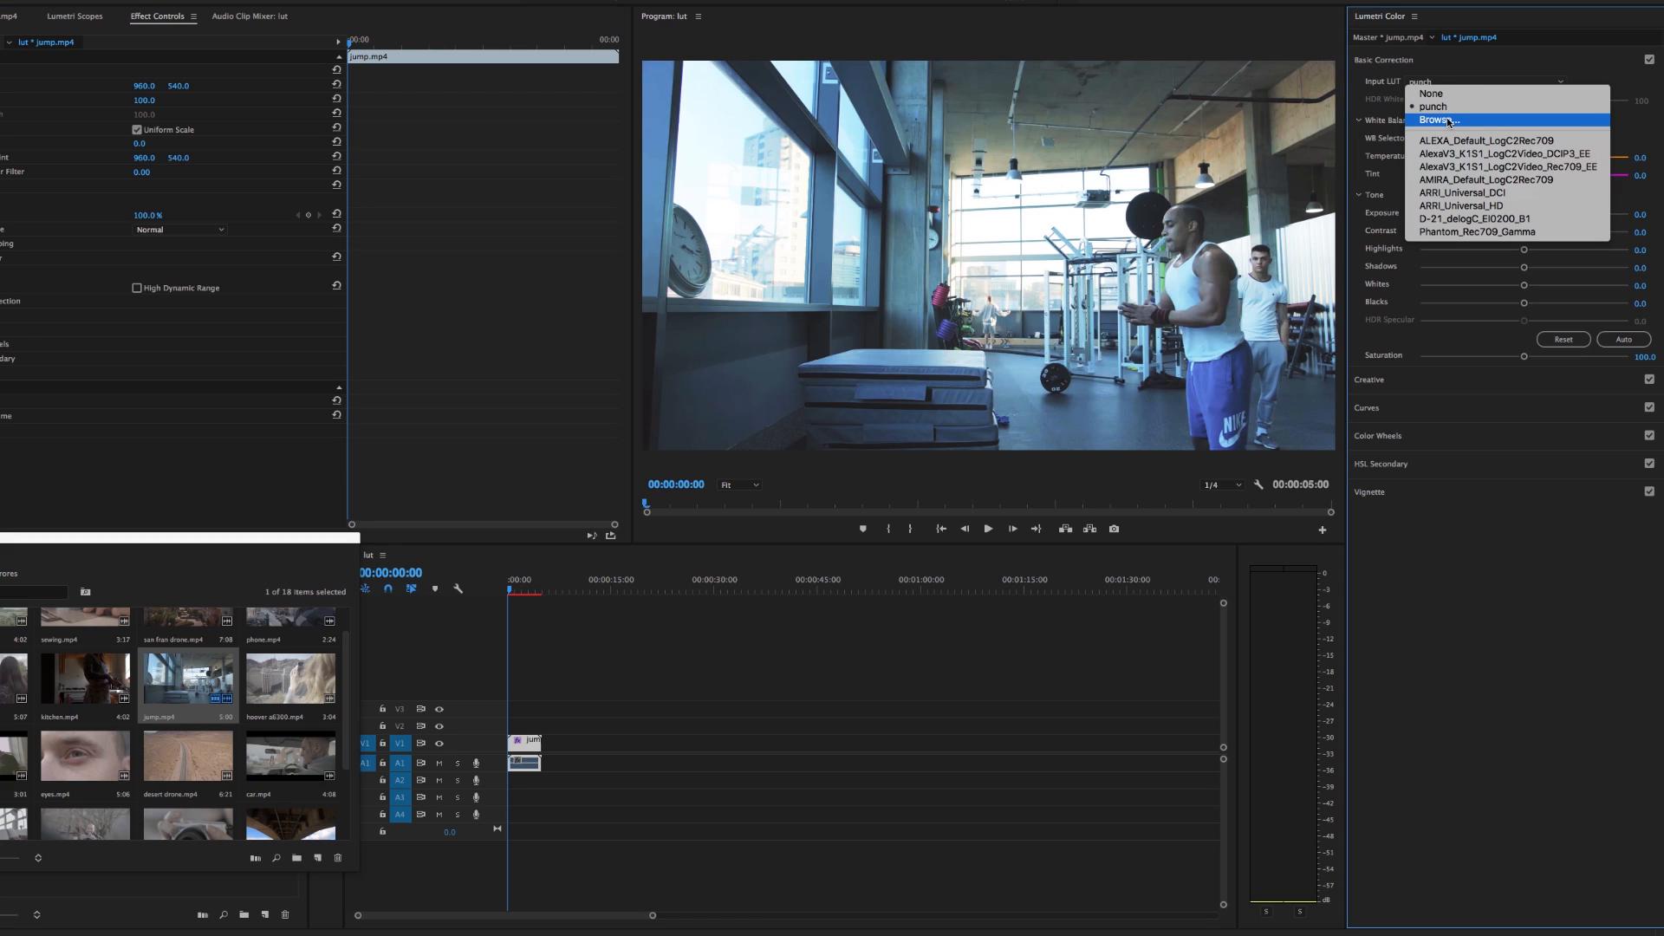
pyautogui.click(1449, 122)
pyautogui.moveTo(914, 190); pyautogui.dragTo(404, 130)
pyautogui.doubleClick(403, 130)
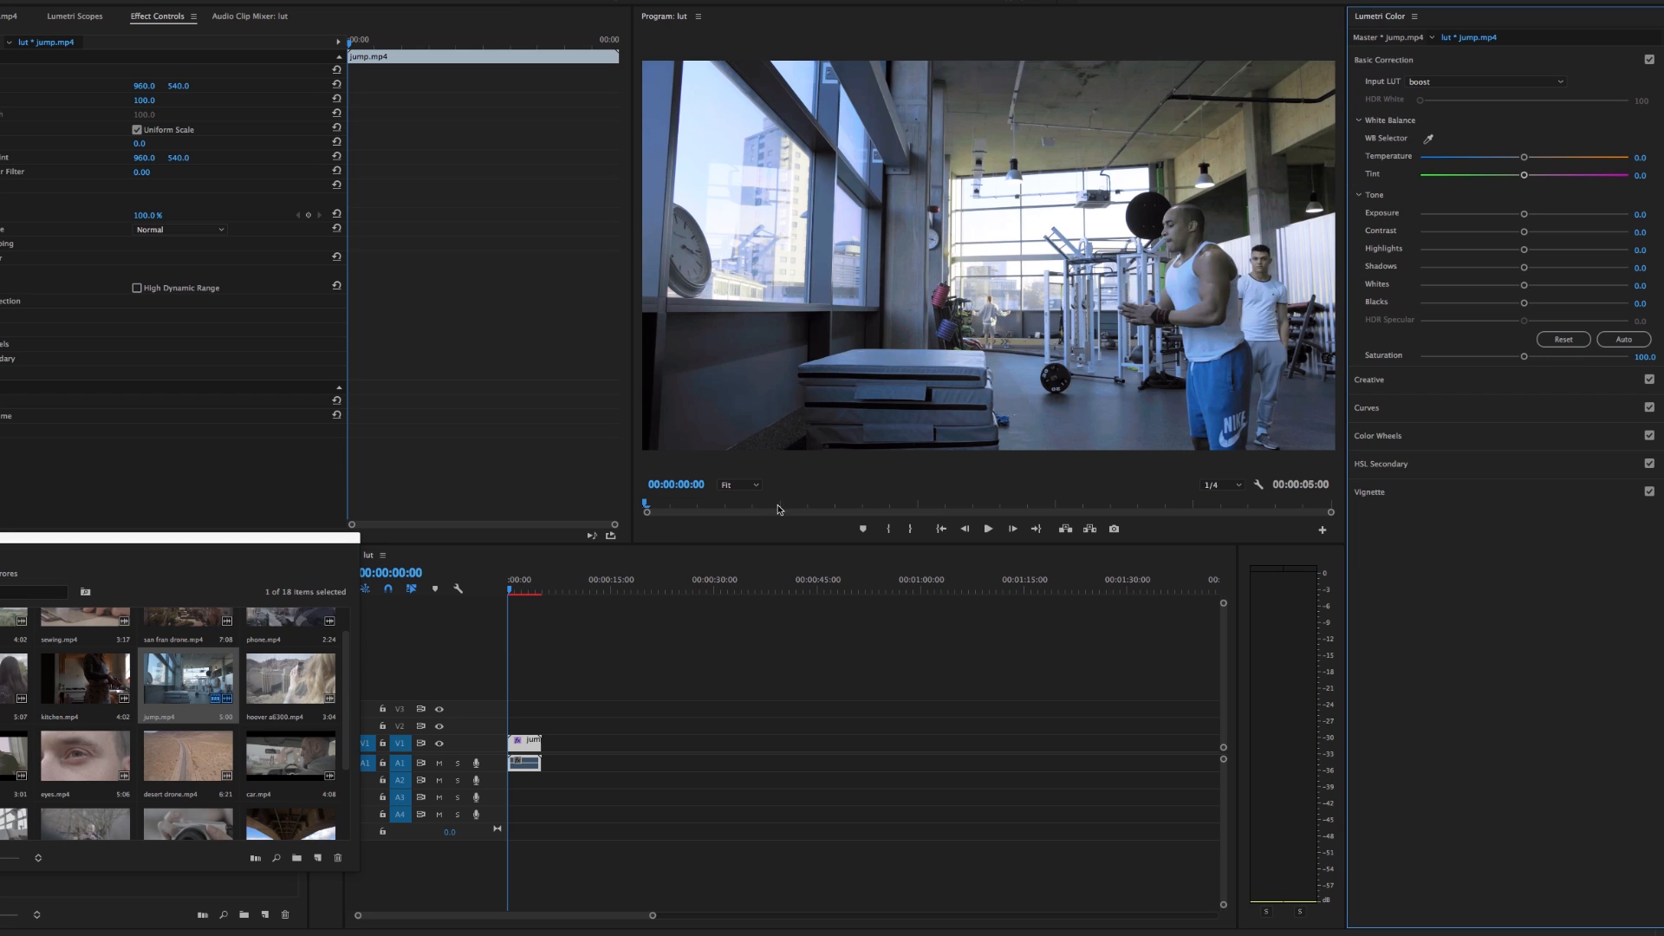
pyautogui.click(2, 258)
pyautogui.click(1, 258)
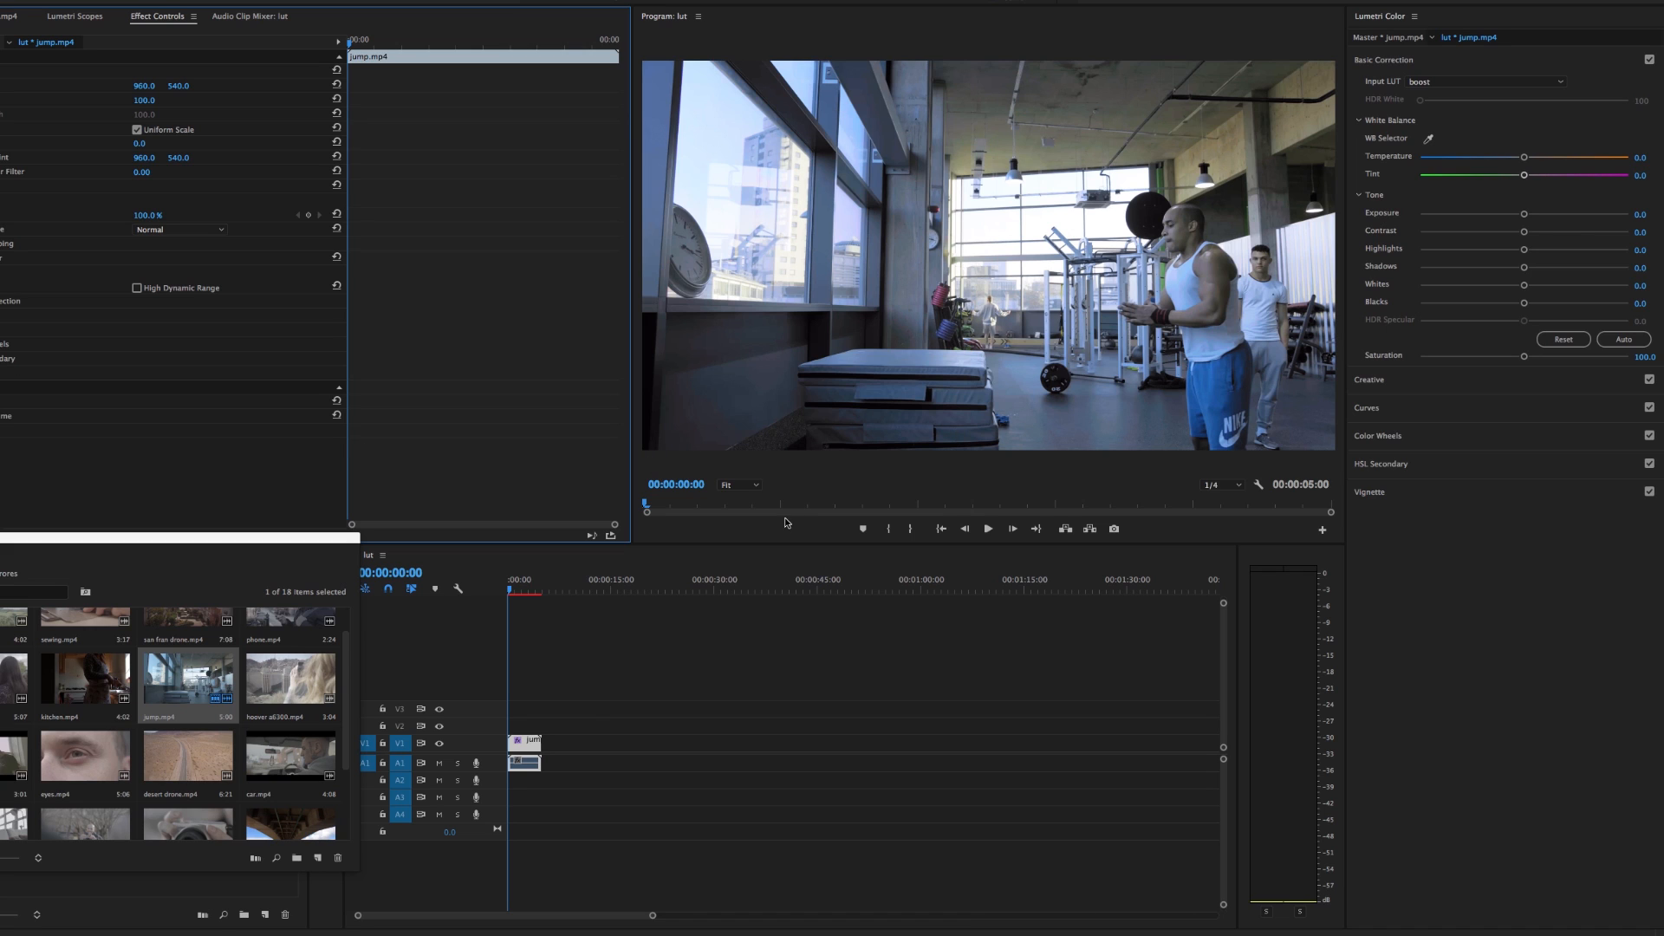
# Delete the jump clip from the timeline, and put bridge.mp4 from the footage bin at the start of V1
pyautogui.click(528, 751)
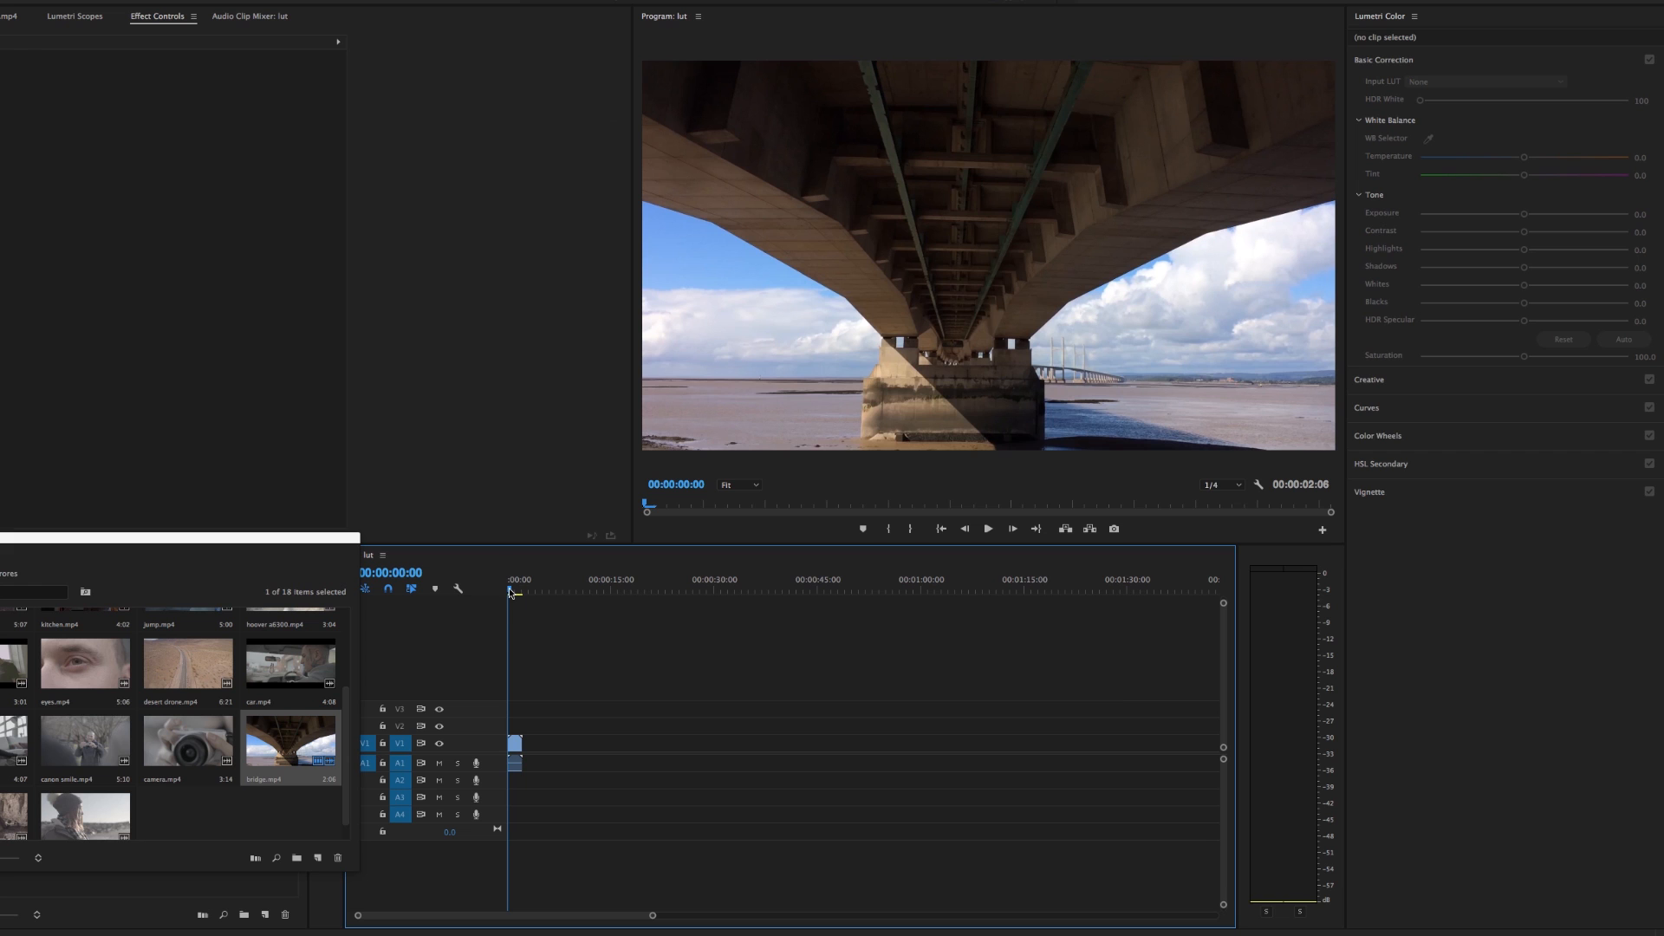
pyautogui.click(514, 743)
# Load interview mild 2.cube from the Adobe Premiere folder of iphone LUTS as the bridge clip's input LUT
pyautogui.click(1473, 81)
pyautogui.click(1459, 121)
pyautogui.moveTo(897, 166); pyautogui.dragTo(357, 141)
pyautogui.click(260, 137)
pyautogui.click(246, 167)
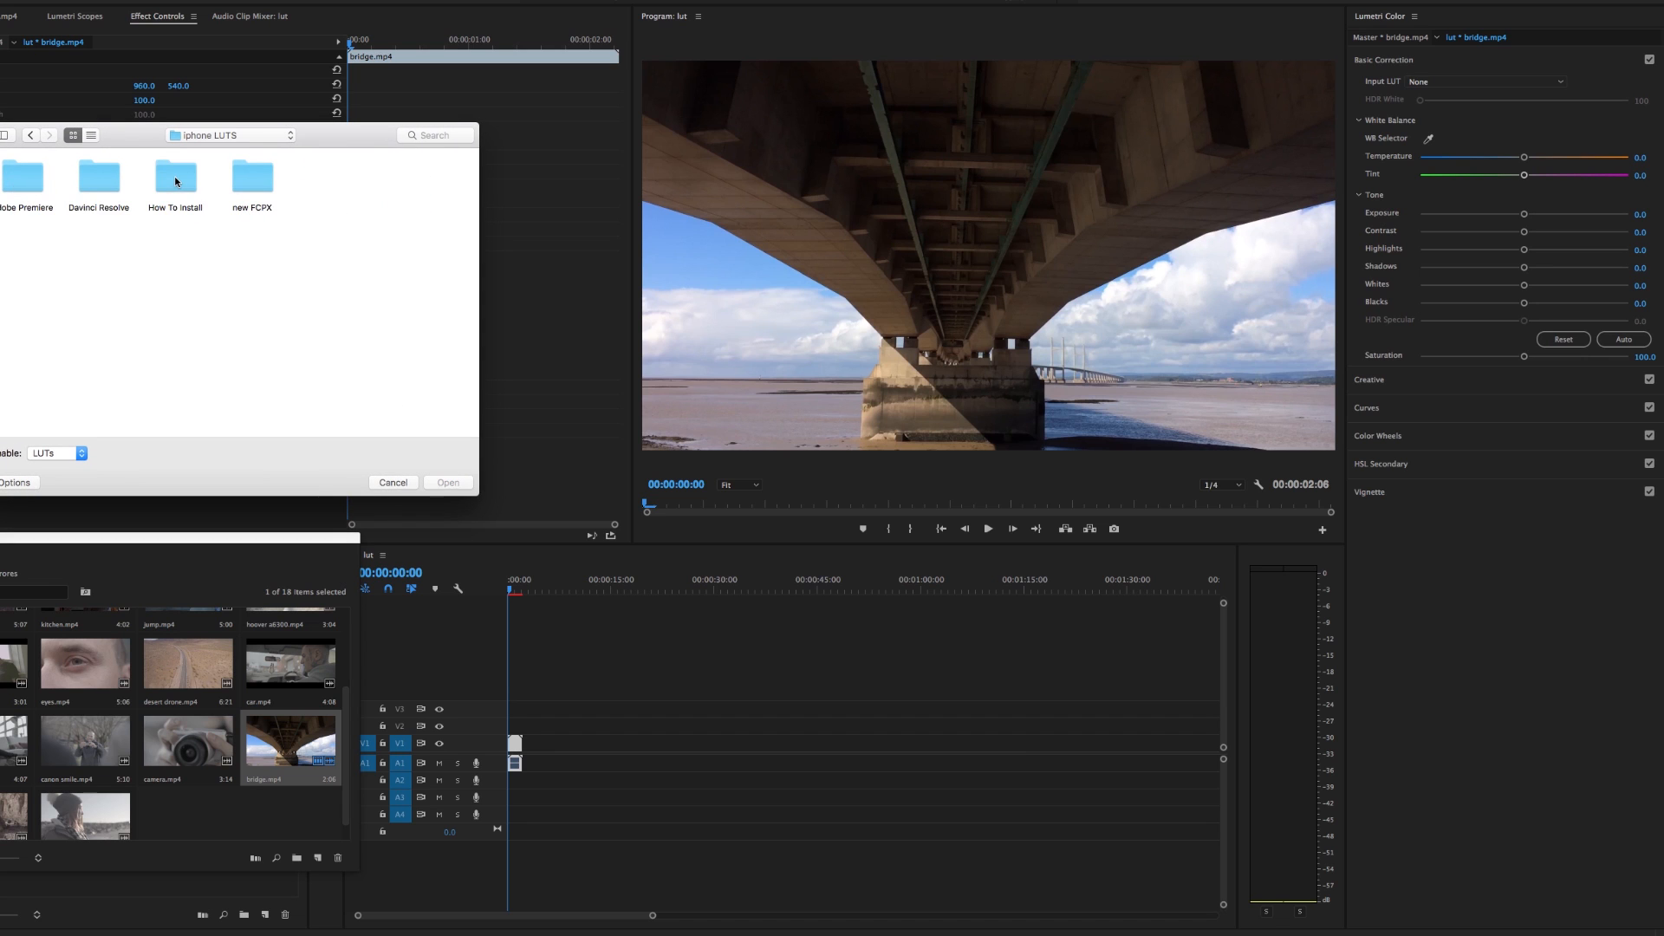
pyautogui.doubleClick(15, 177)
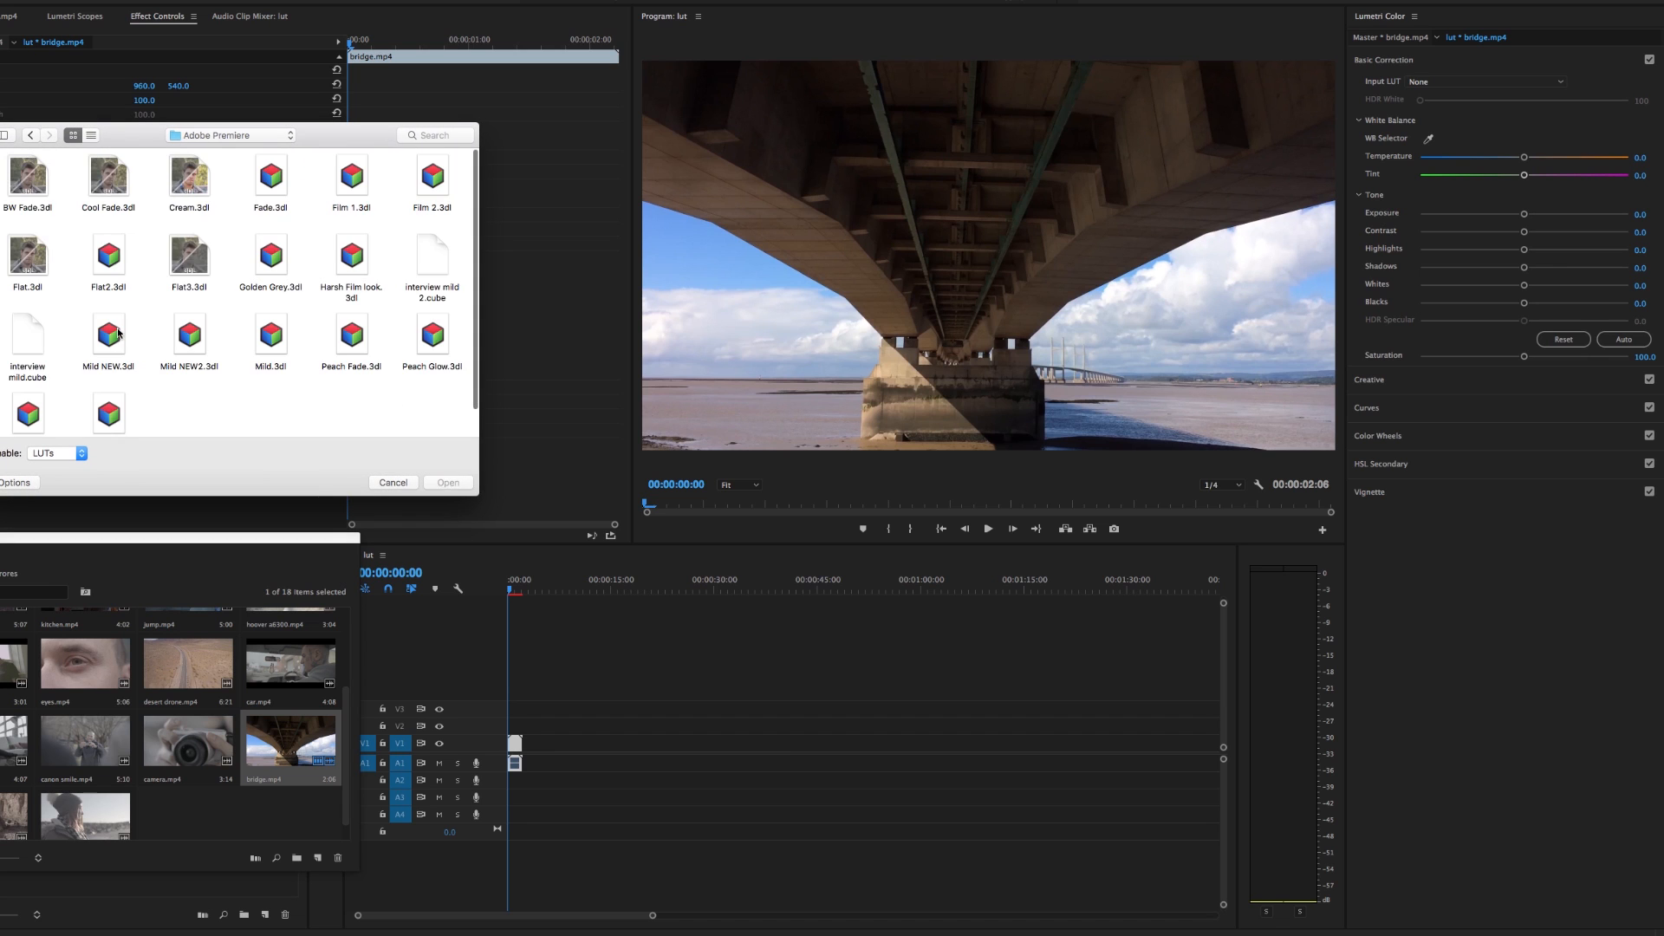
pyautogui.moveTo(479, 492); pyautogui.dragTo(489, 532)
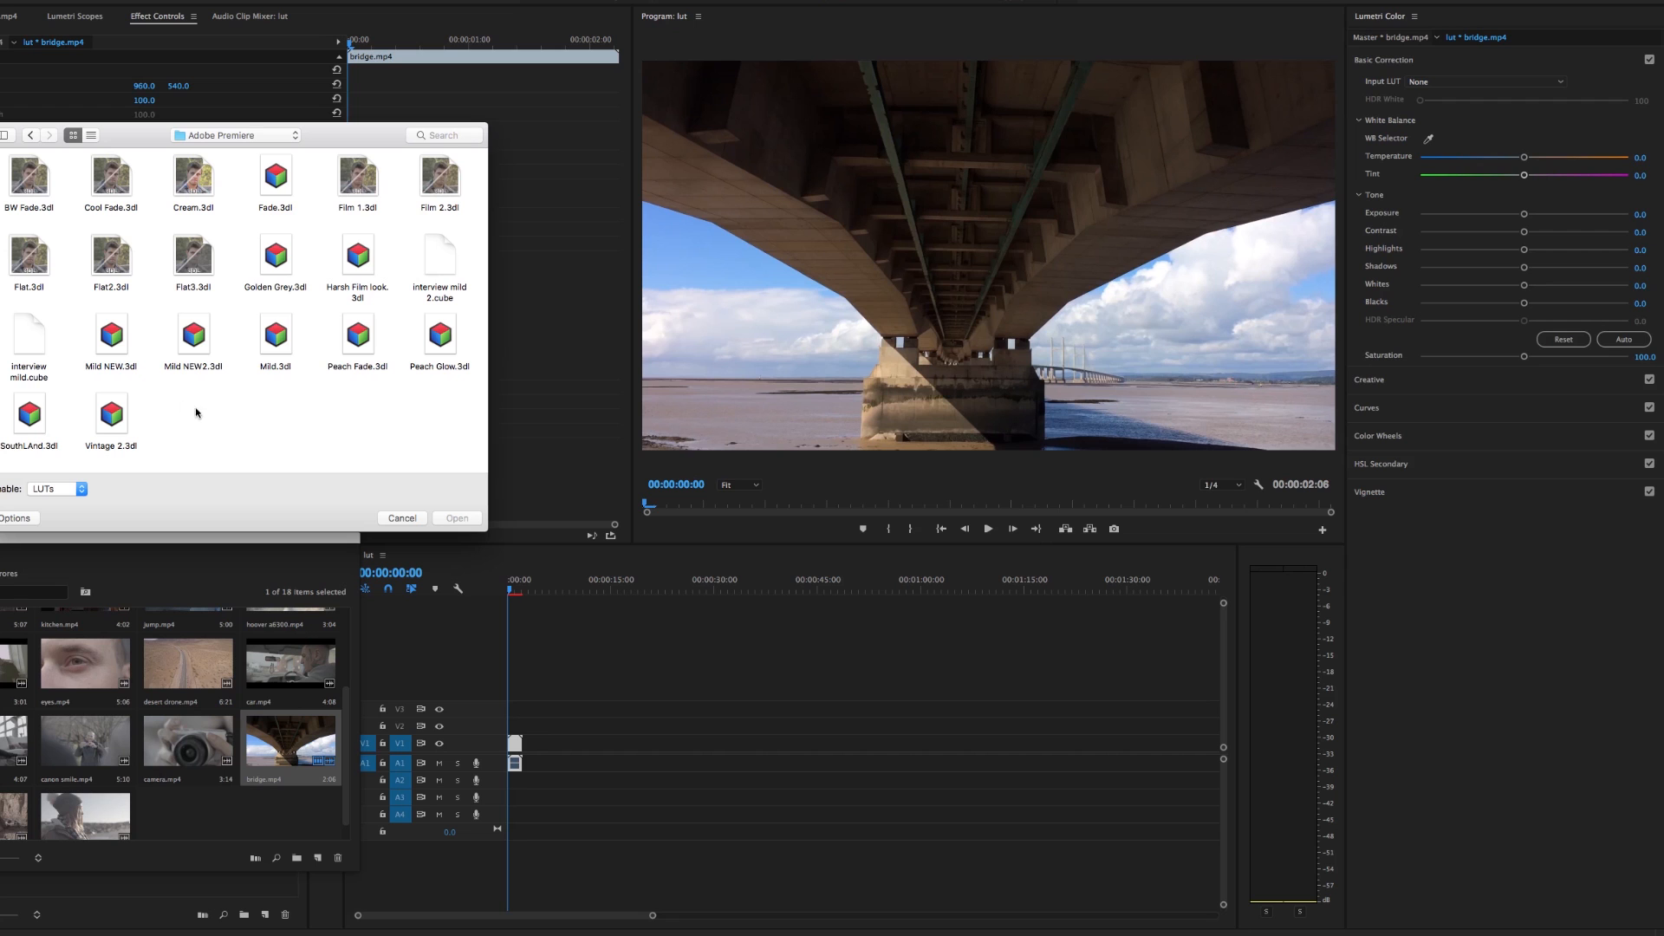
pyautogui.doubleClick(440, 255)
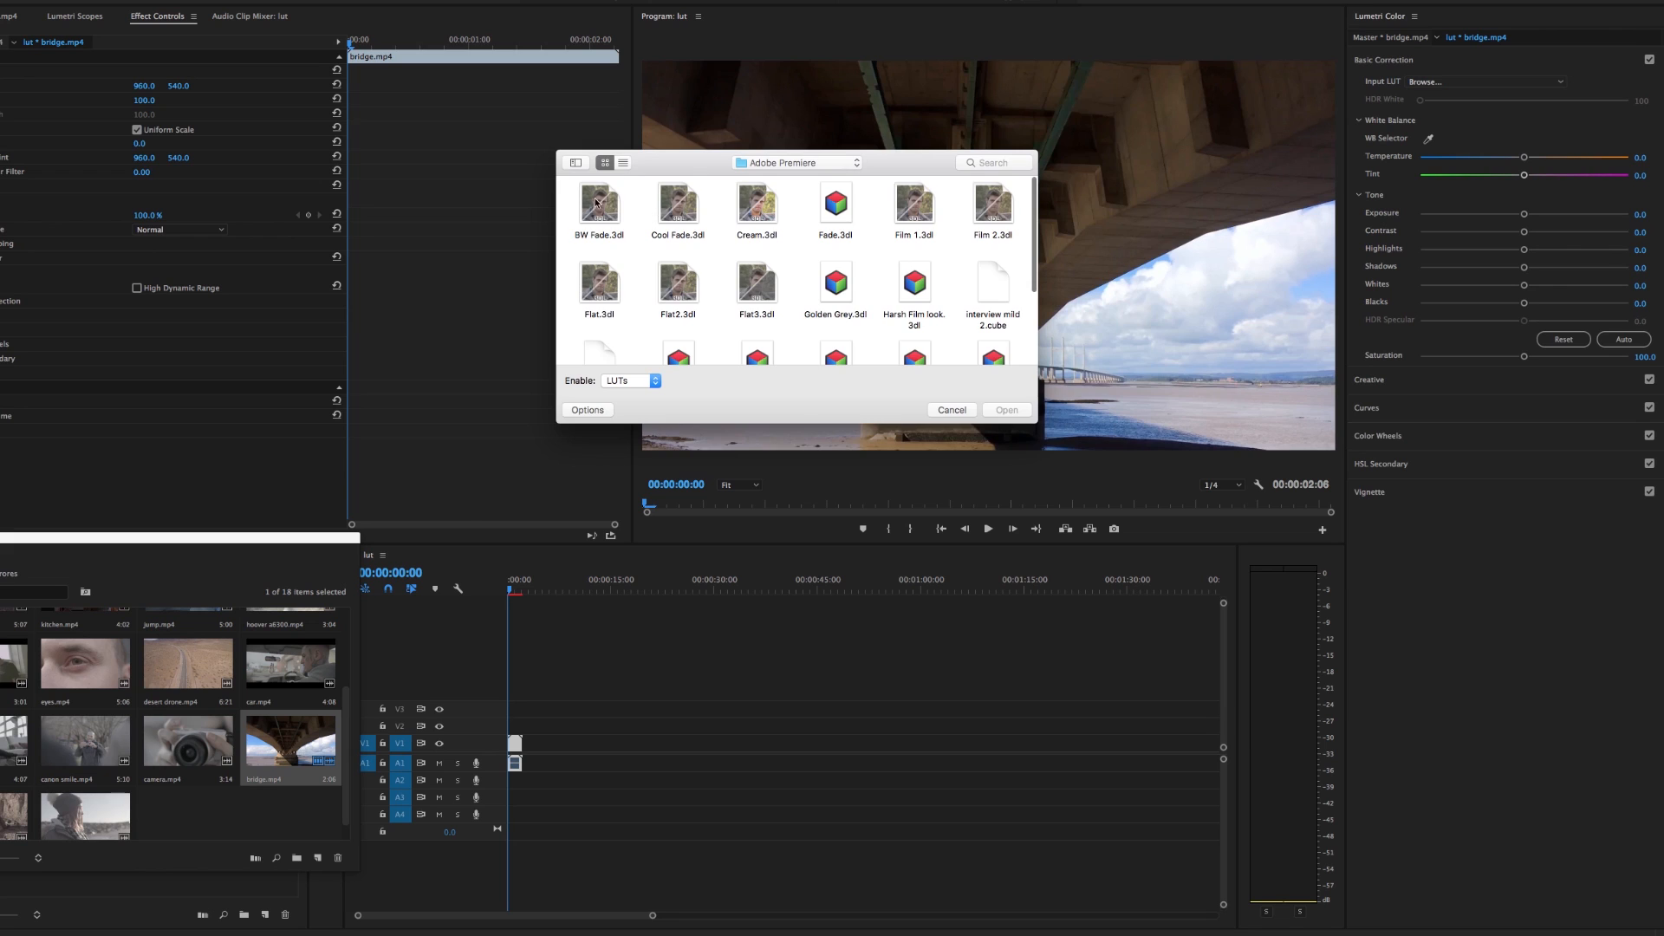
# Try BW Fade and Cream in turn as the bridge clip's input LUT
pyautogui.doubleClick(603, 208)
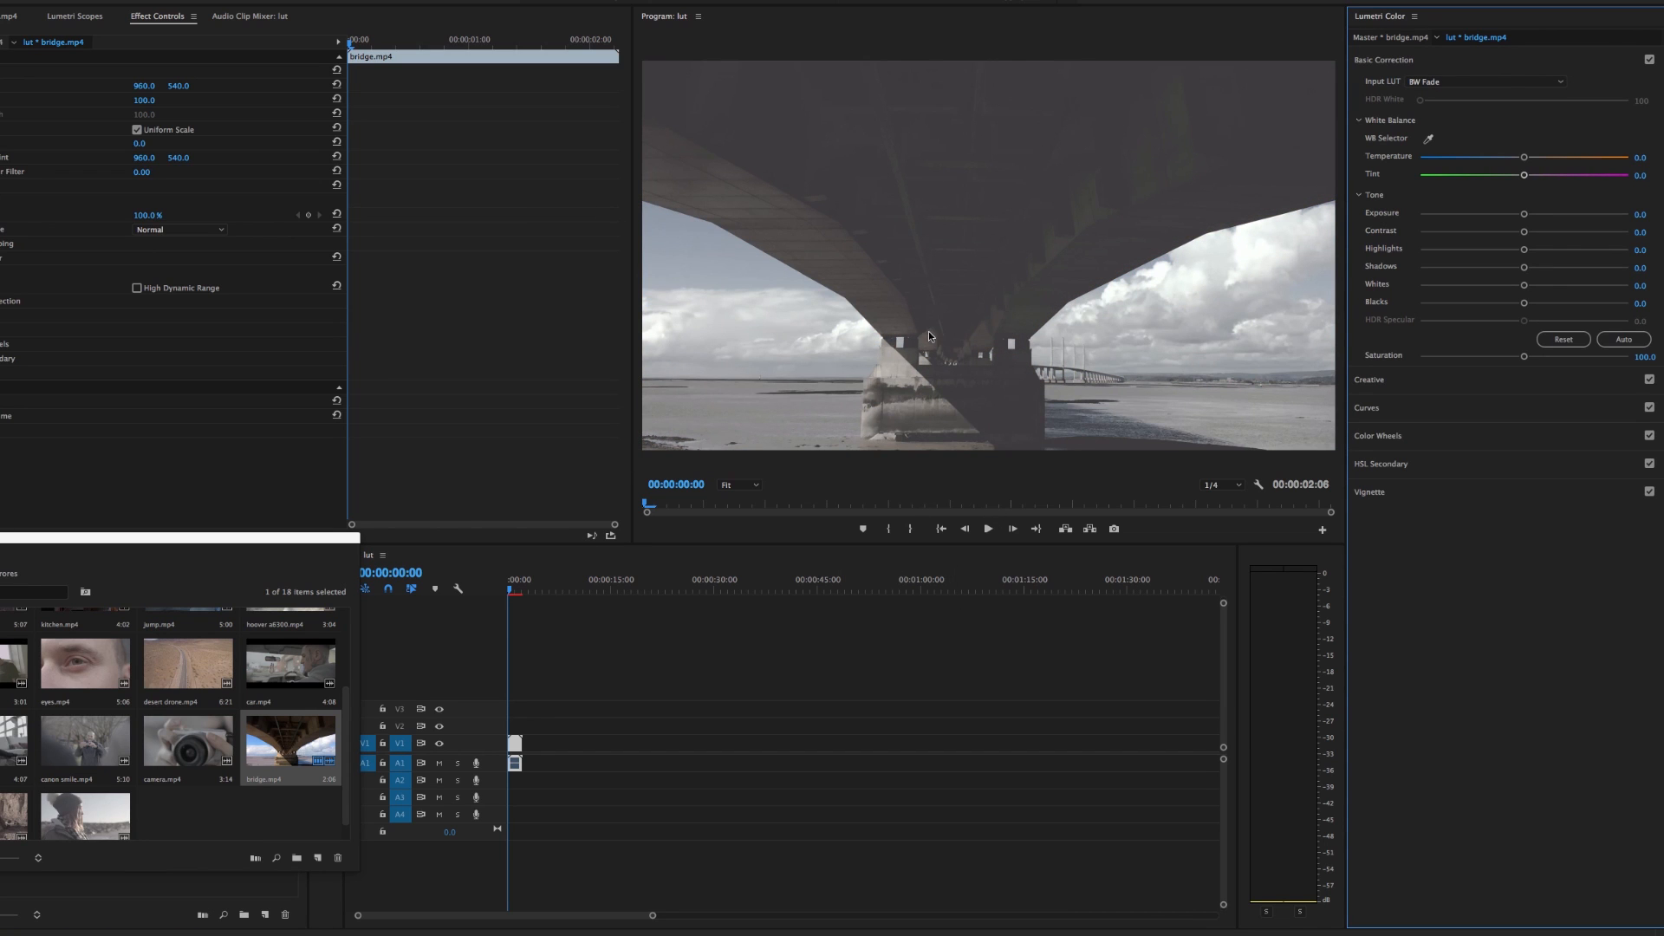
pyautogui.click(1452, 81)
pyautogui.click(1441, 119)
pyautogui.moveTo(885, 160); pyautogui.dragTo(471, 142)
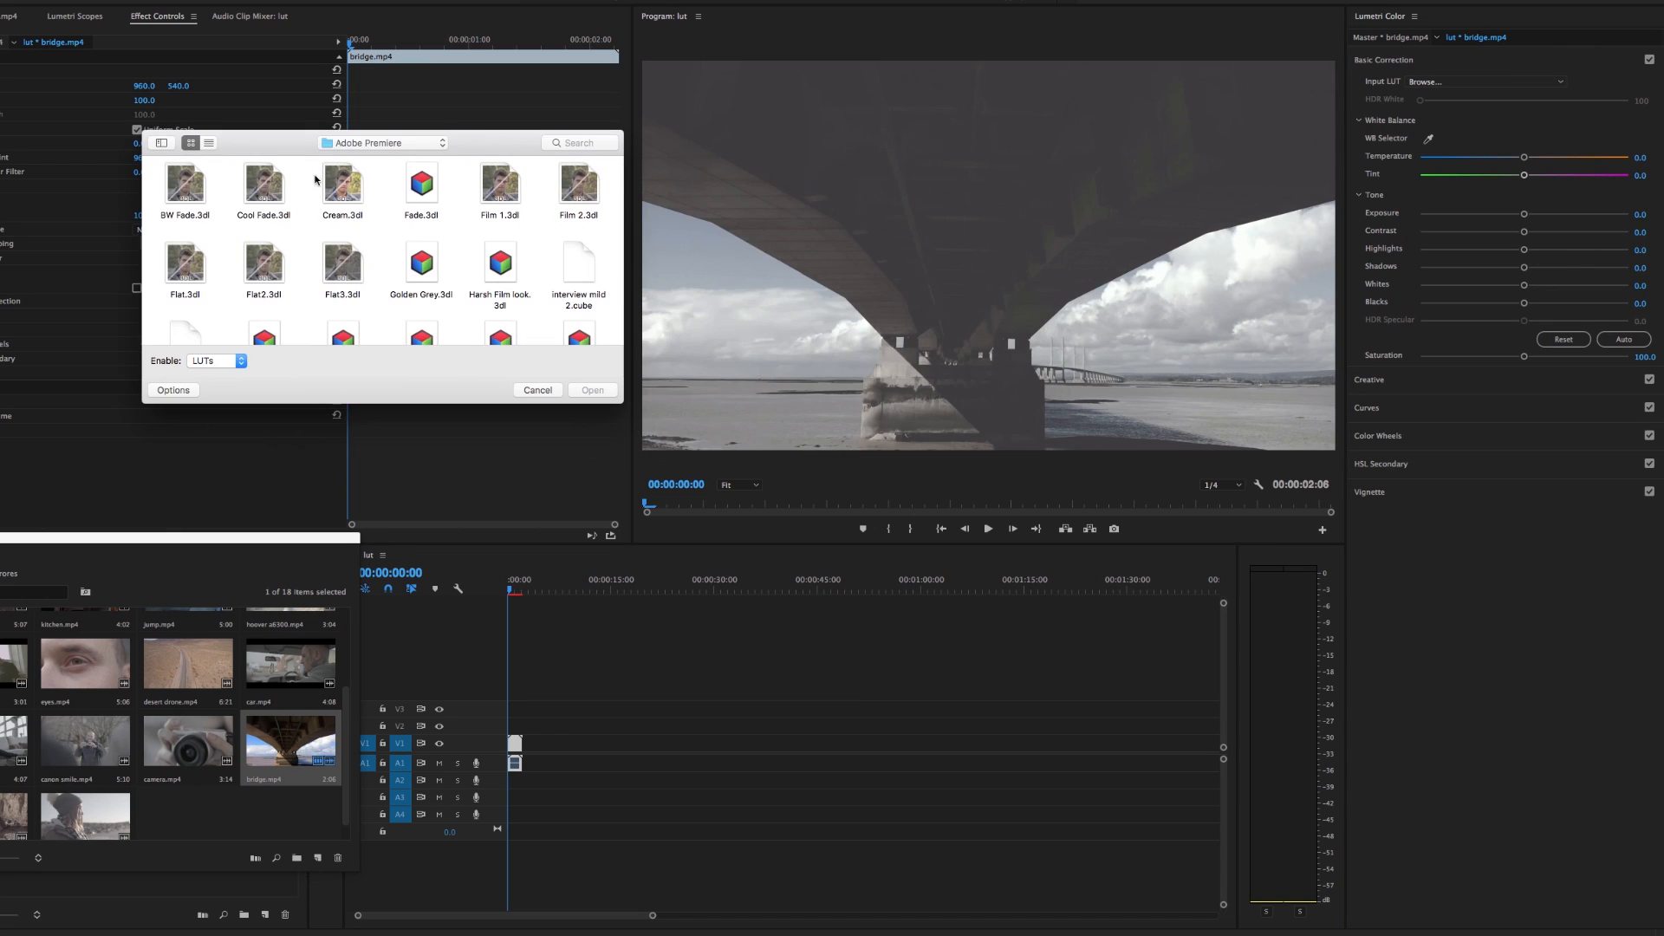
pyautogui.doubleClick(328, 184)
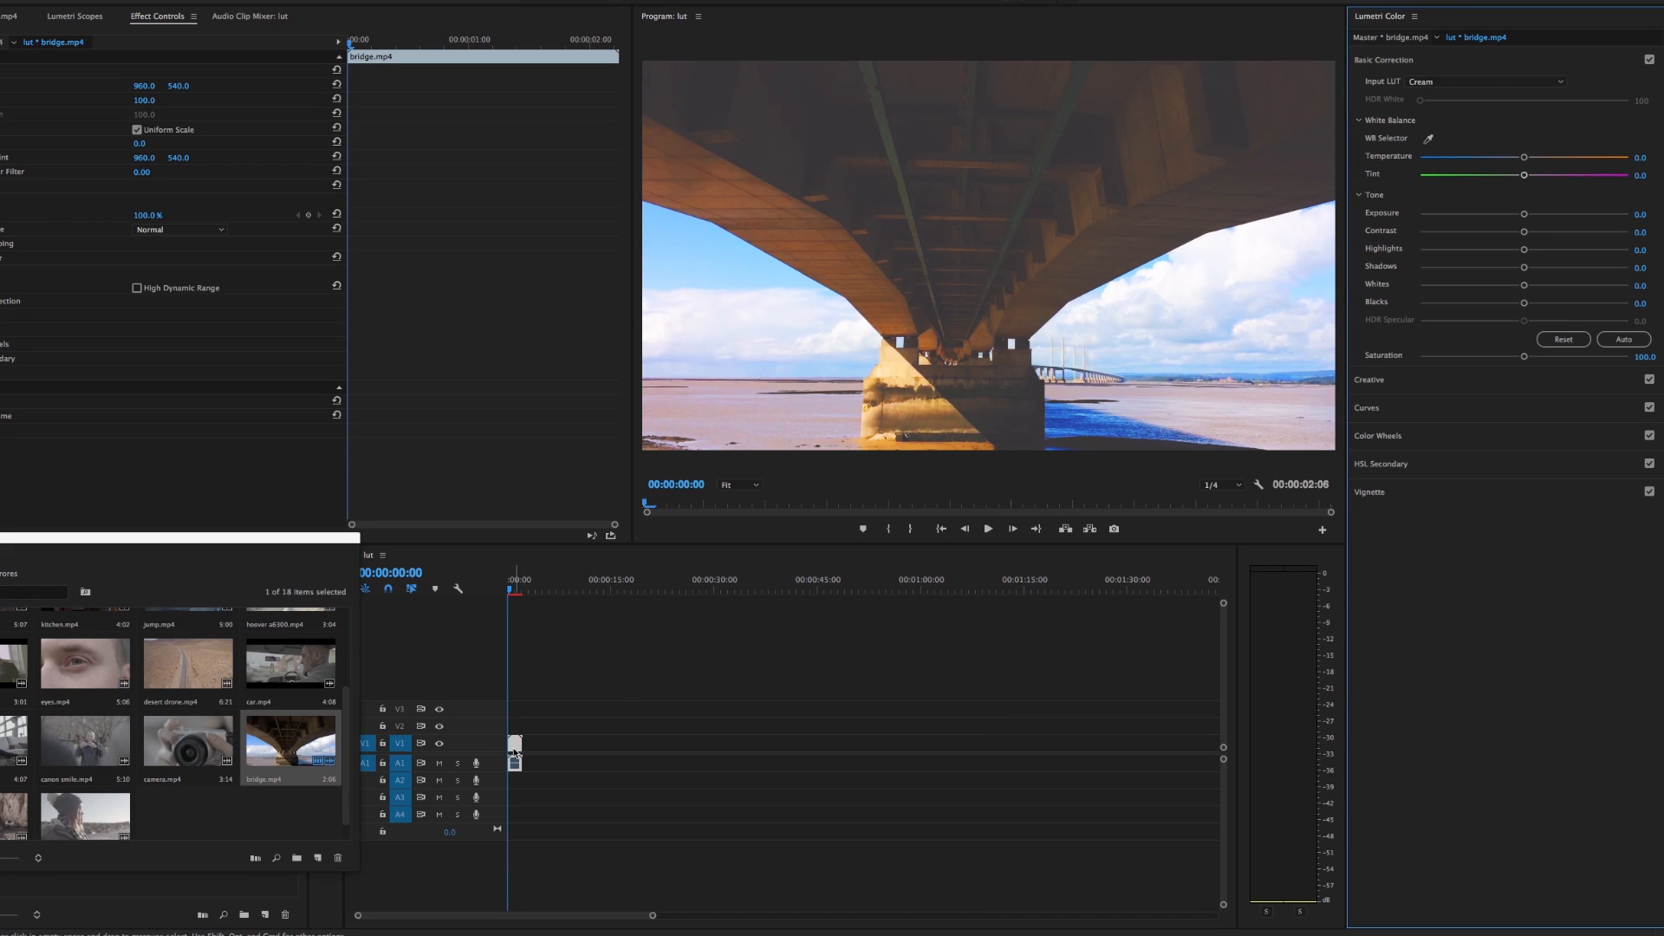
# Set the bridge clip's contrast to -20.4 in the basic correction
pyautogui.click(1469, 412)
pyautogui.click(1455, 340)
pyautogui.moveTo(1523, 272); pyautogui.dragTo(1505, 234)
pyautogui.click(1559, 60)
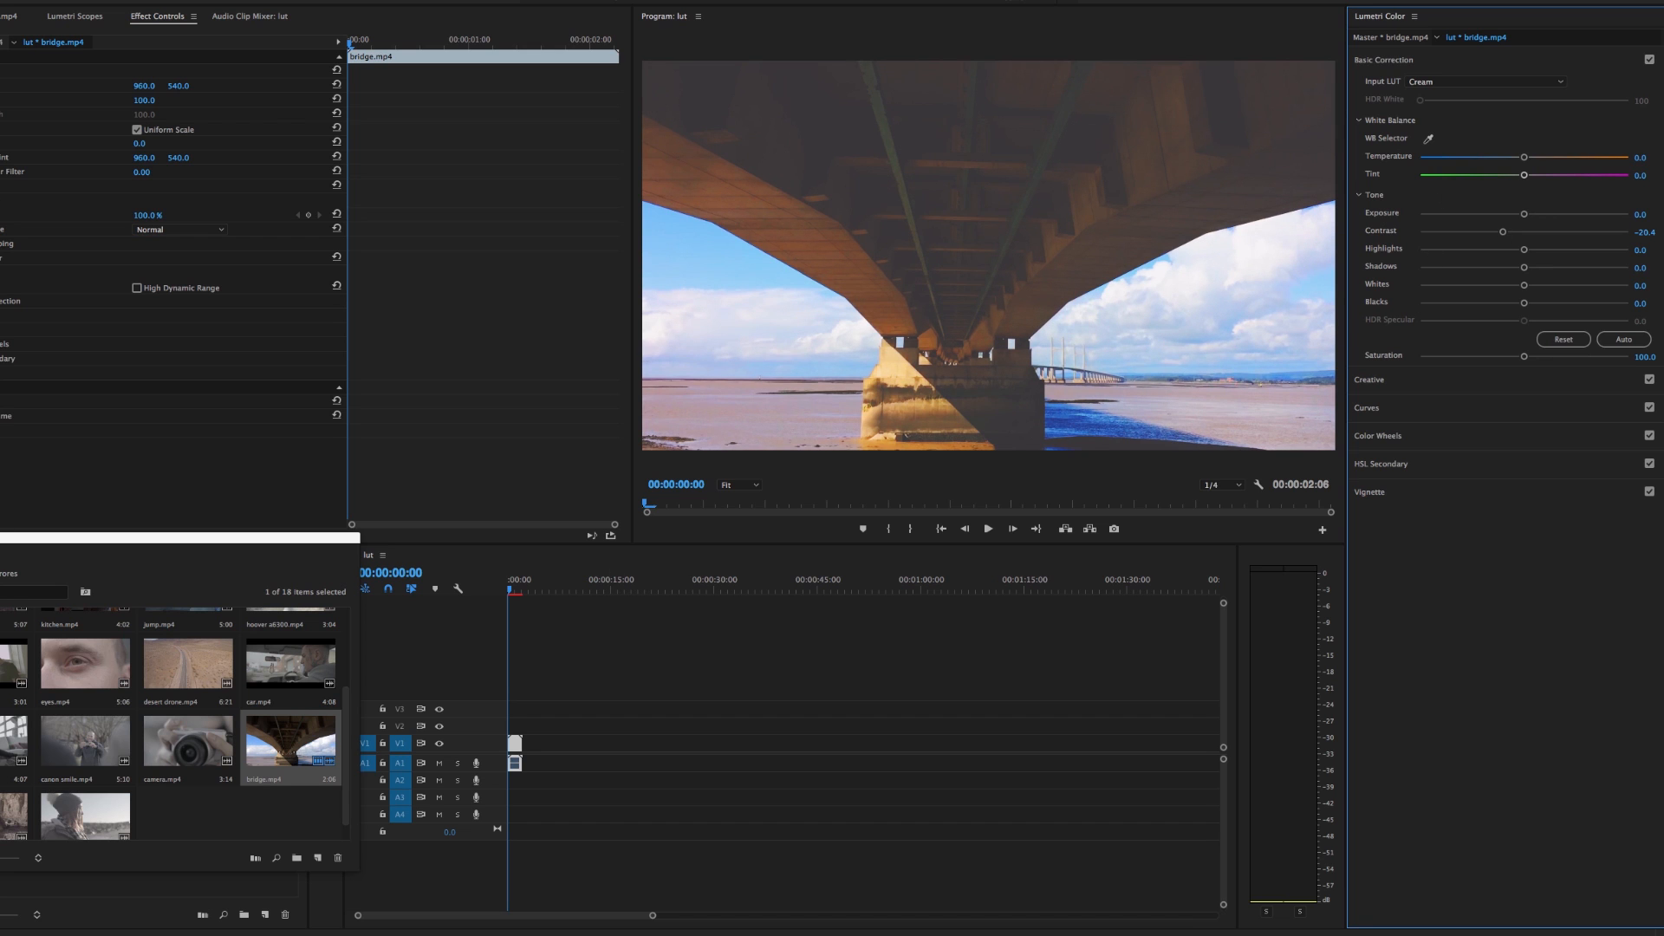
# Toggle the bridge clip's Lumetri Color effect to compare the graded look, and delete the effect
pyautogui.click(0, 258)
pyautogui.click(0, 258)
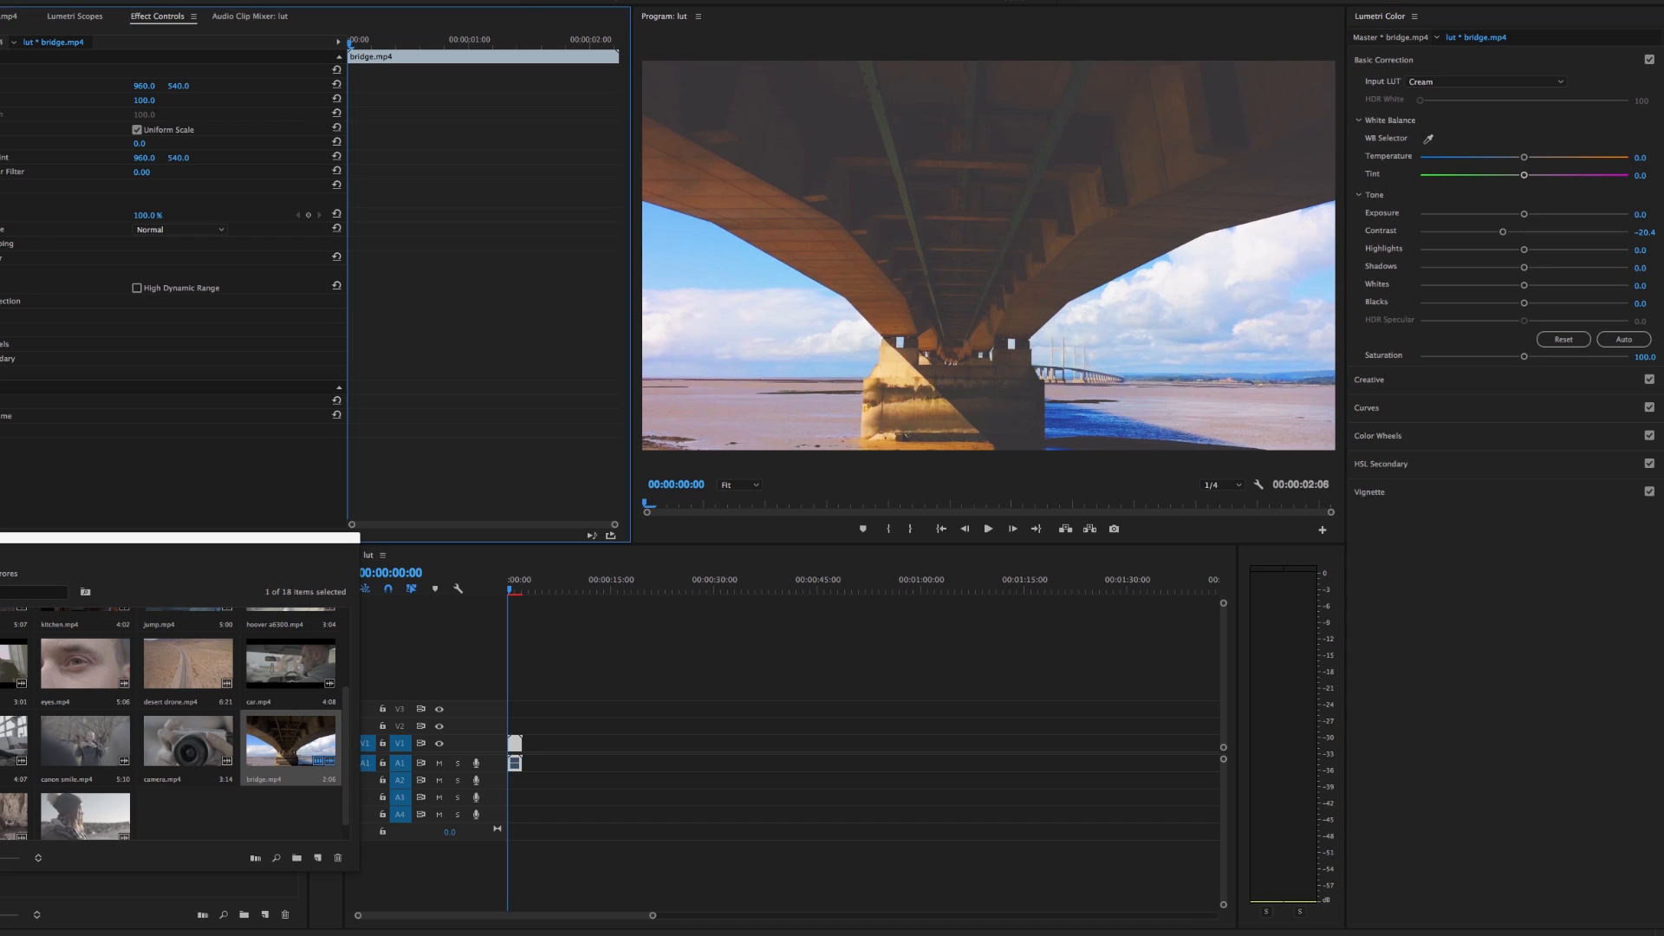
pyautogui.click(0, 261)
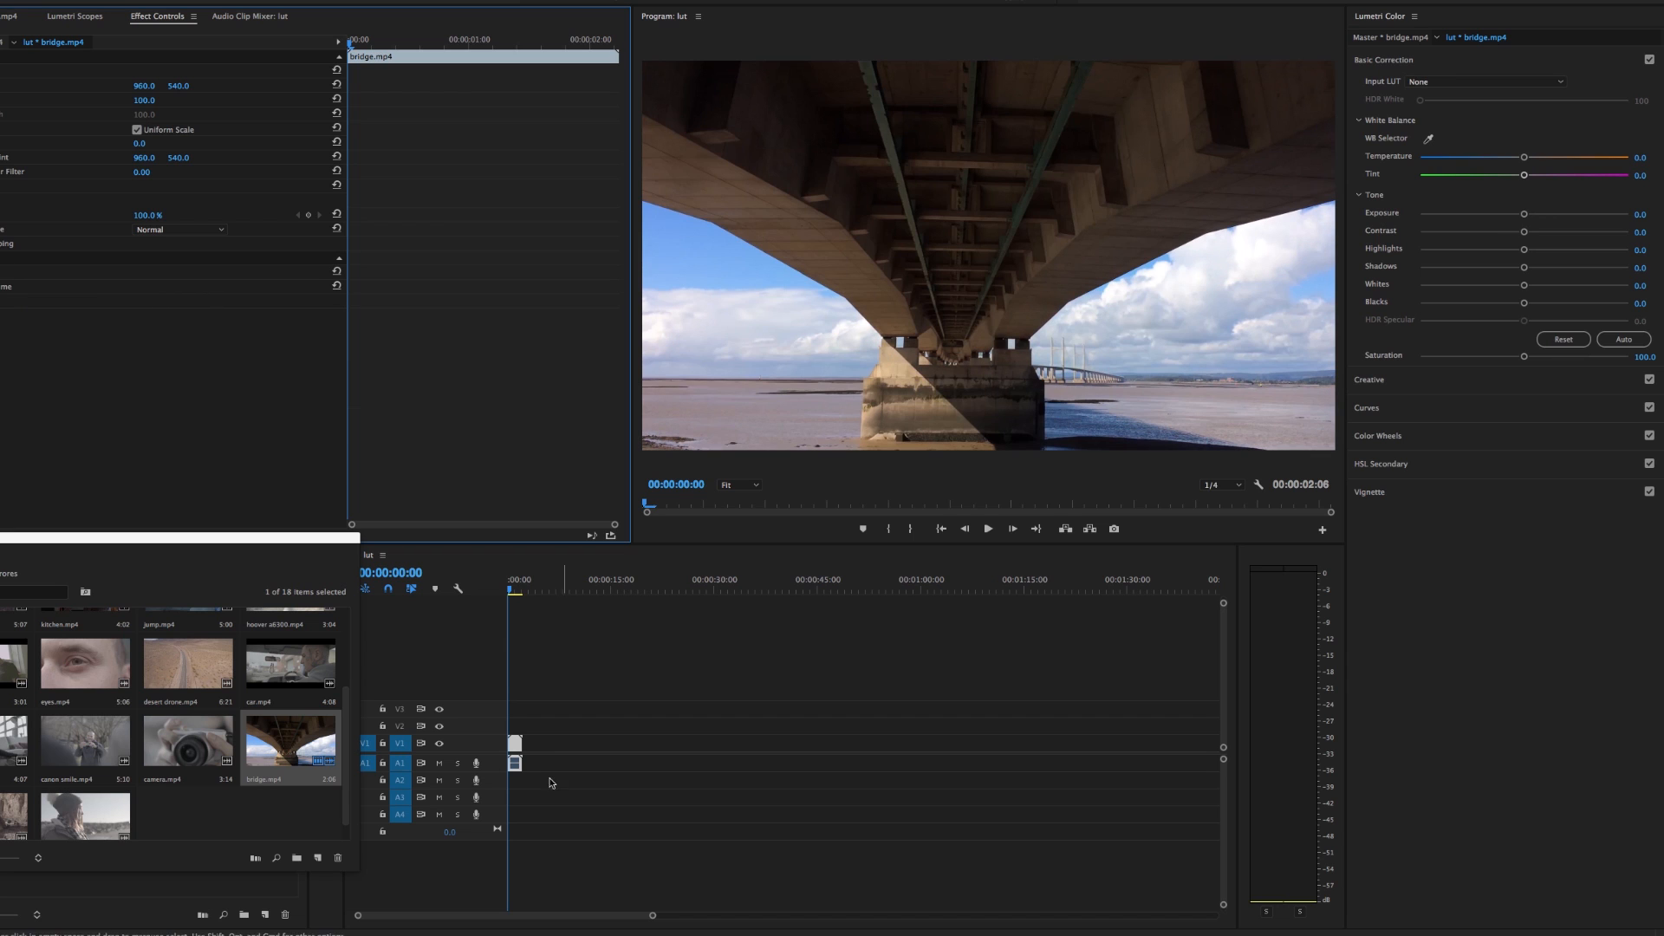
# Place kitchen.mp4 from the footage bin on V1 directly after the bridge clip, and preview its frames
pyautogui.click(524, 750)
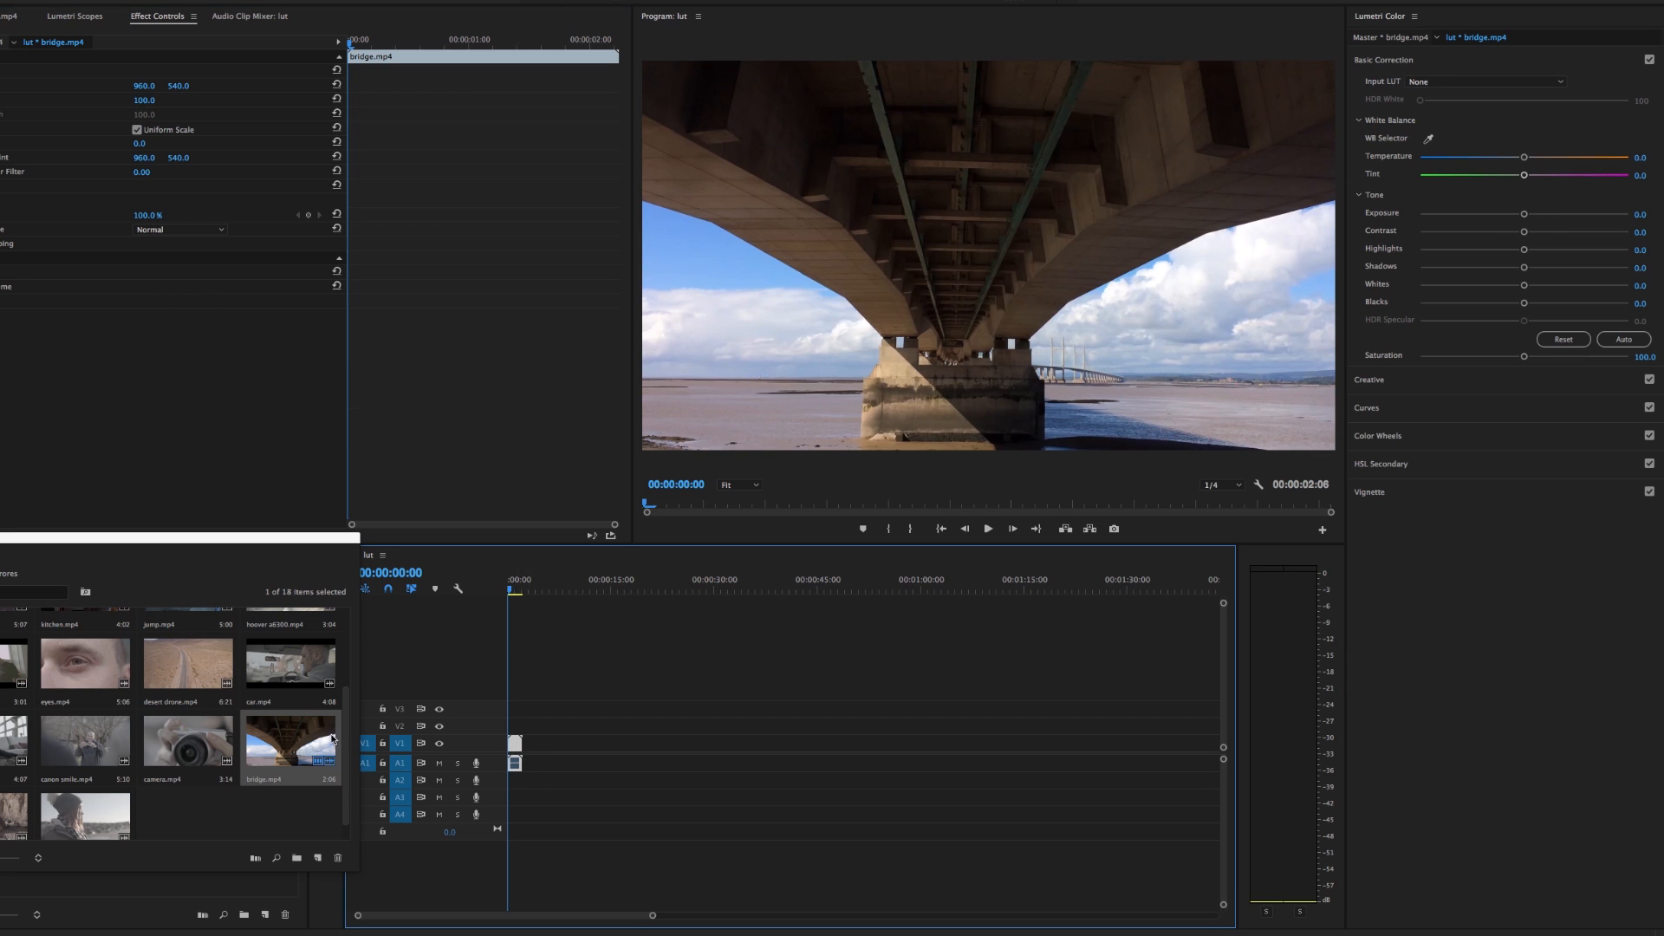
pyautogui.moveTo(341, 777); pyautogui.dragTo(345, 713)
pyautogui.moveTo(98, 702); pyautogui.dragTo(527, 746)
pyautogui.moveTo(530, 589); pyautogui.dragTo(532, 588)
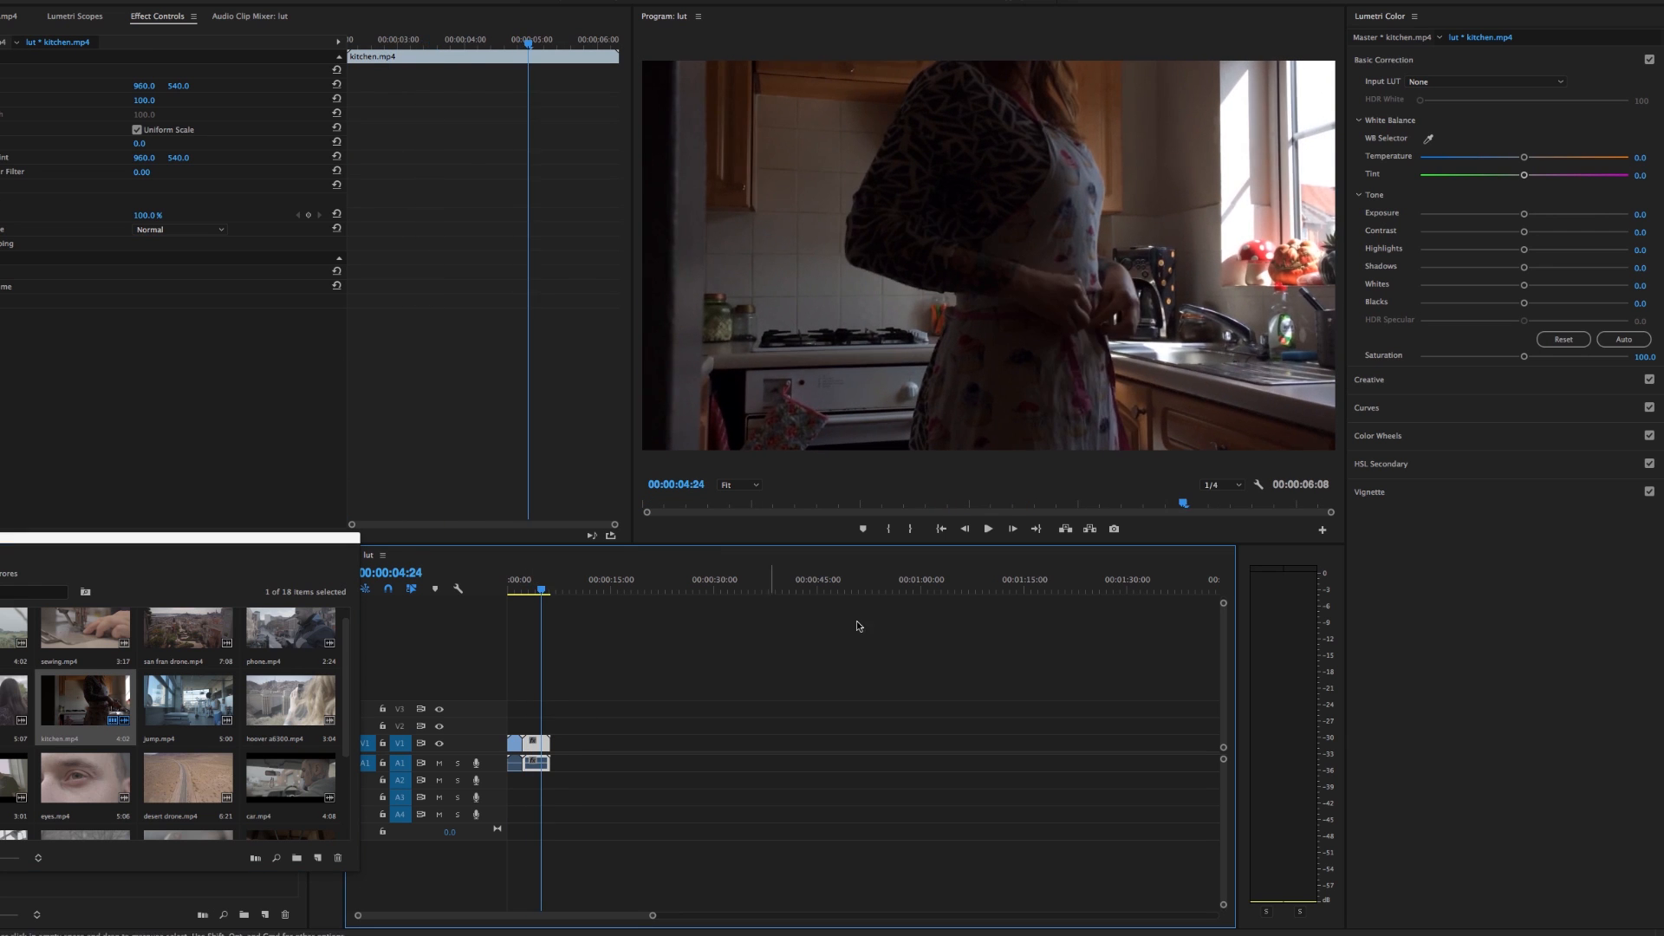
# Load Flat3.3dl as the bridge clip's input LUT at 00:00:01:20, and toggle its Lumetri Color effect to compare
pyautogui.click(520, 587)
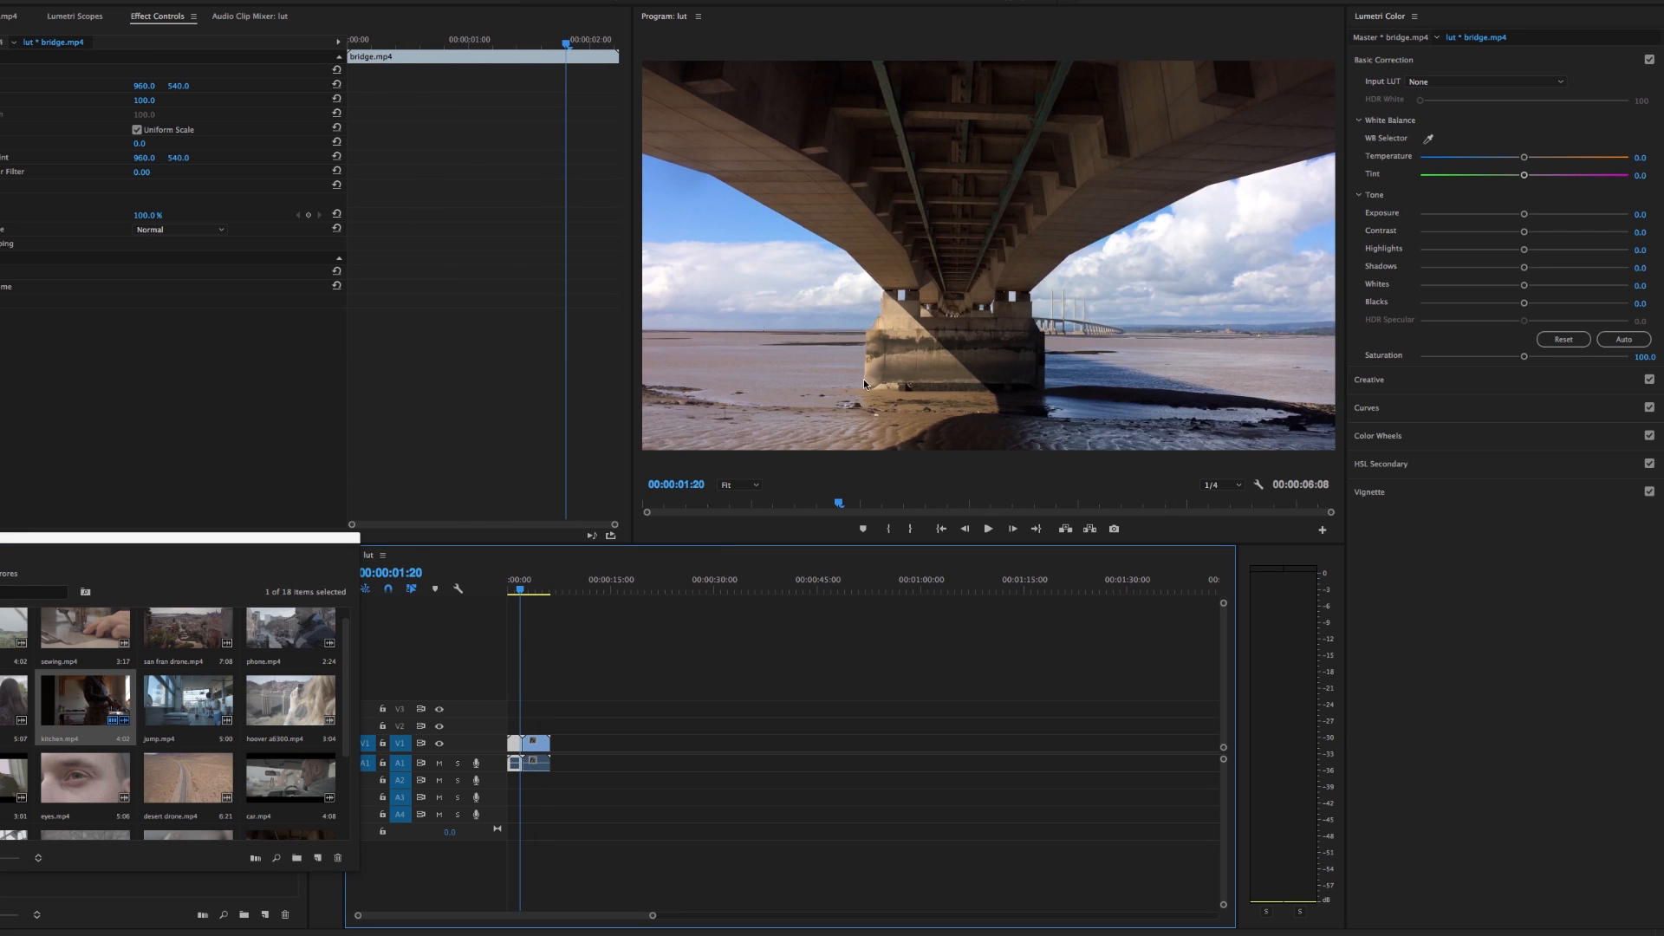
pyautogui.click(1478, 85)
pyautogui.click(1463, 120)
pyautogui.moveTo(928, 163); pyautogui.dragTo(329, 199)
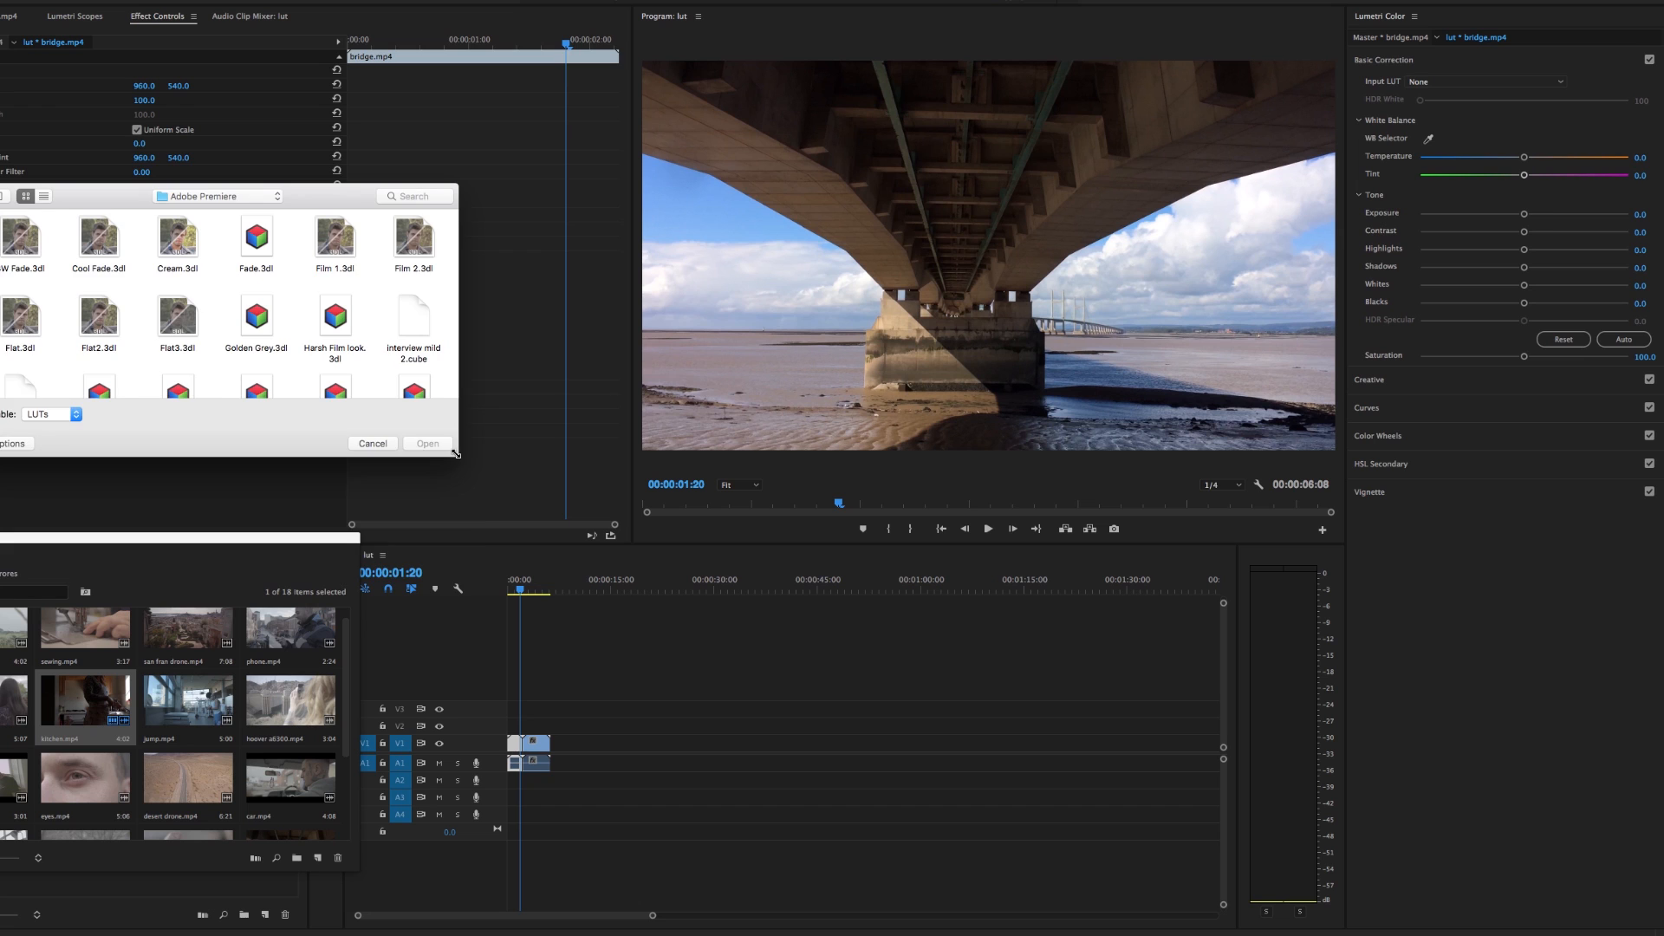
pyautogui.moveTo(456, 453); pyautogui.dragTo(474, 563)
pyautogui.moveTo(353, 206); pyautogui.dragTo(315, 172)
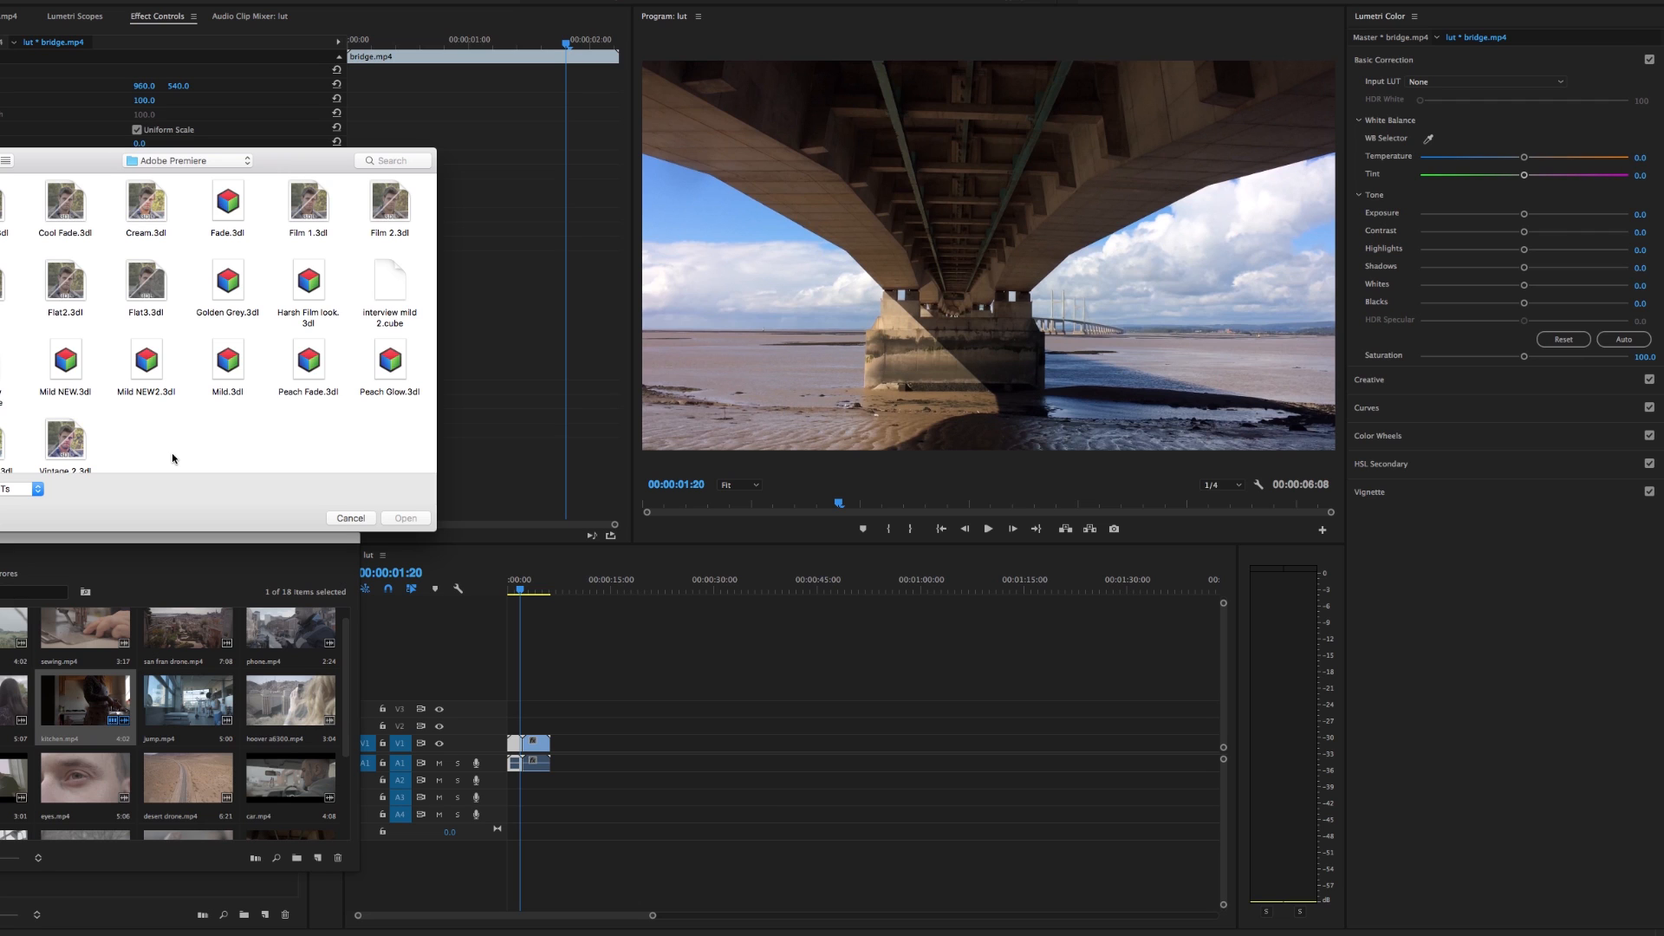
pyautogui.doubleClick(146, 279)
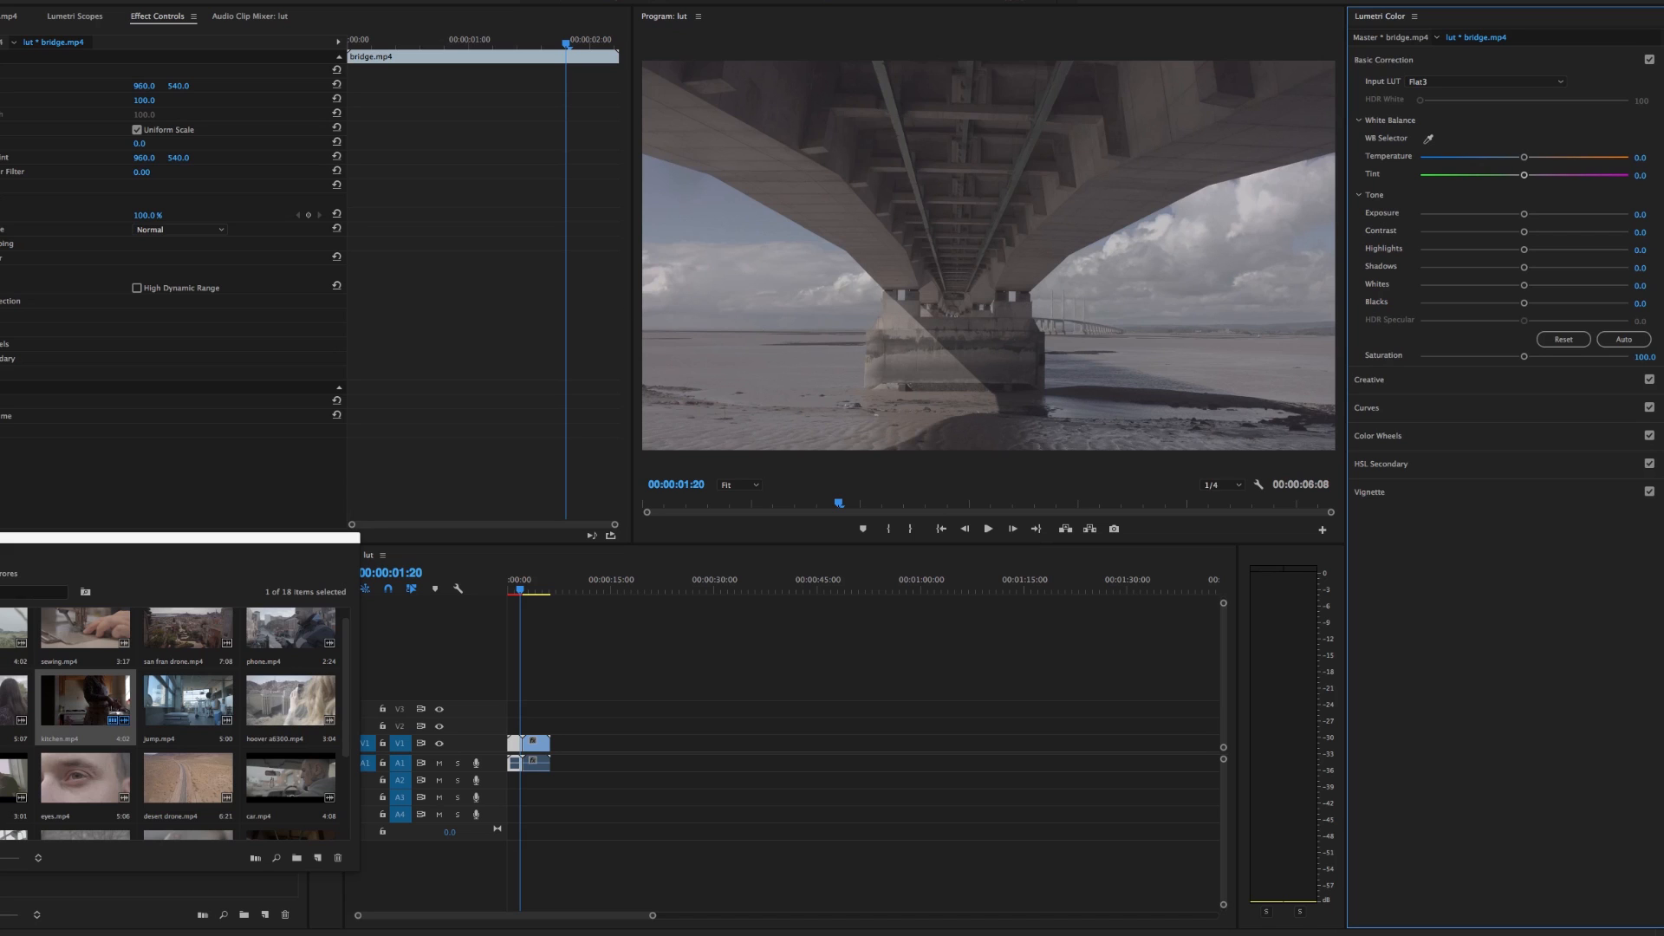
pyautogui.click(0, 258)
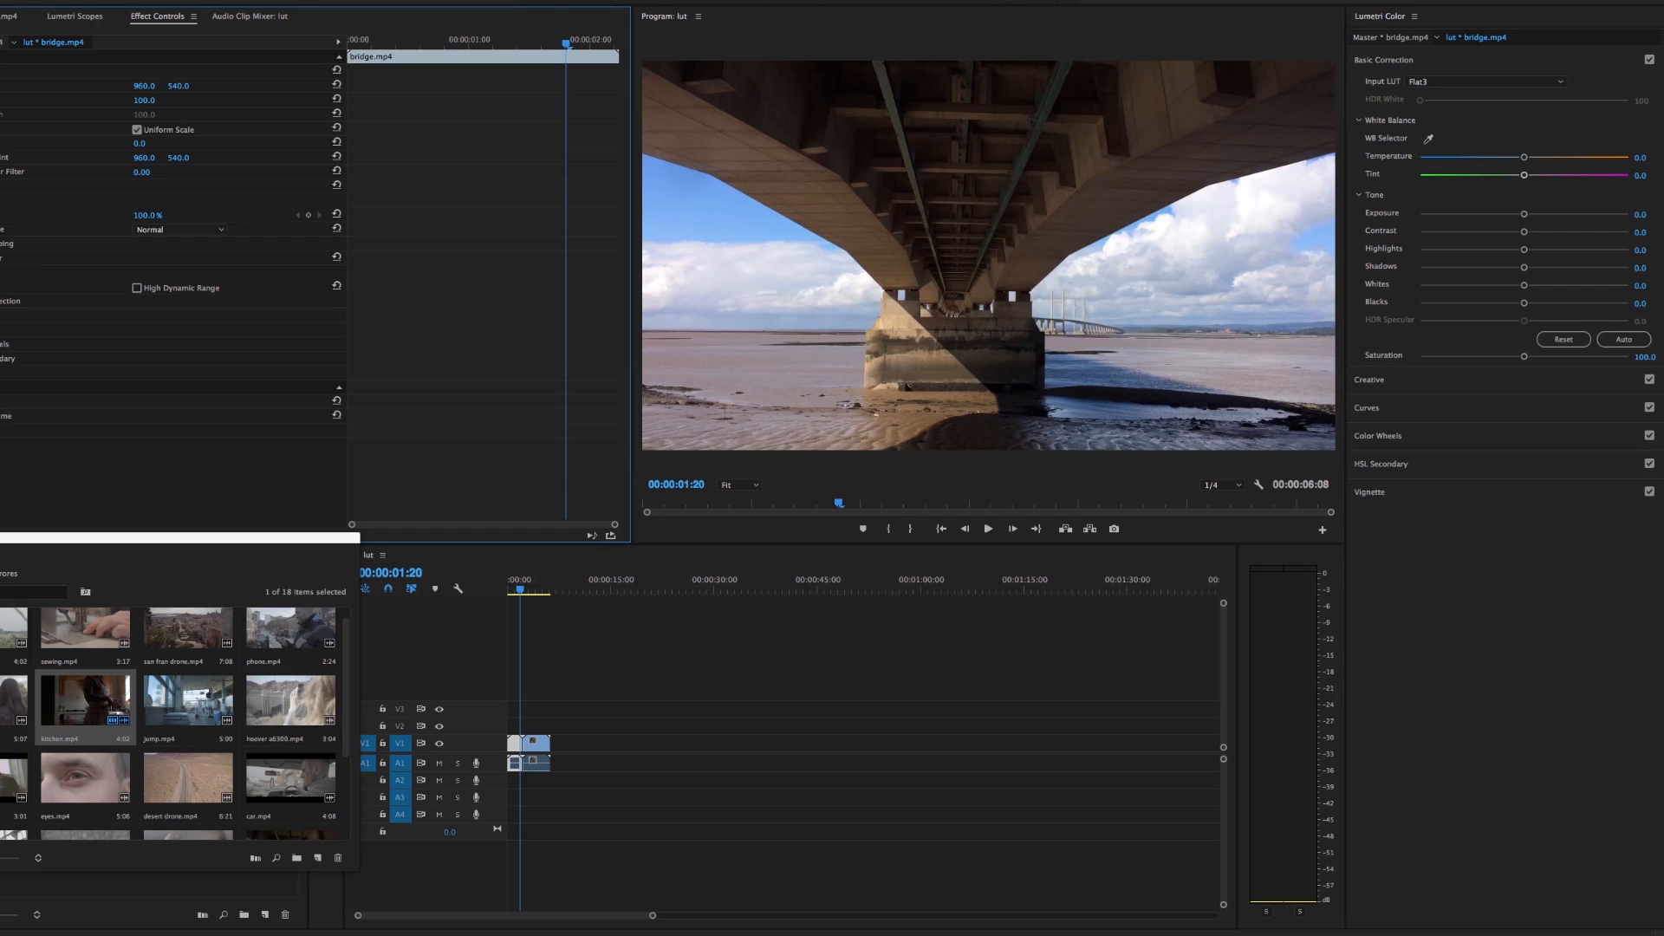
pyautogui.click(0, 258)
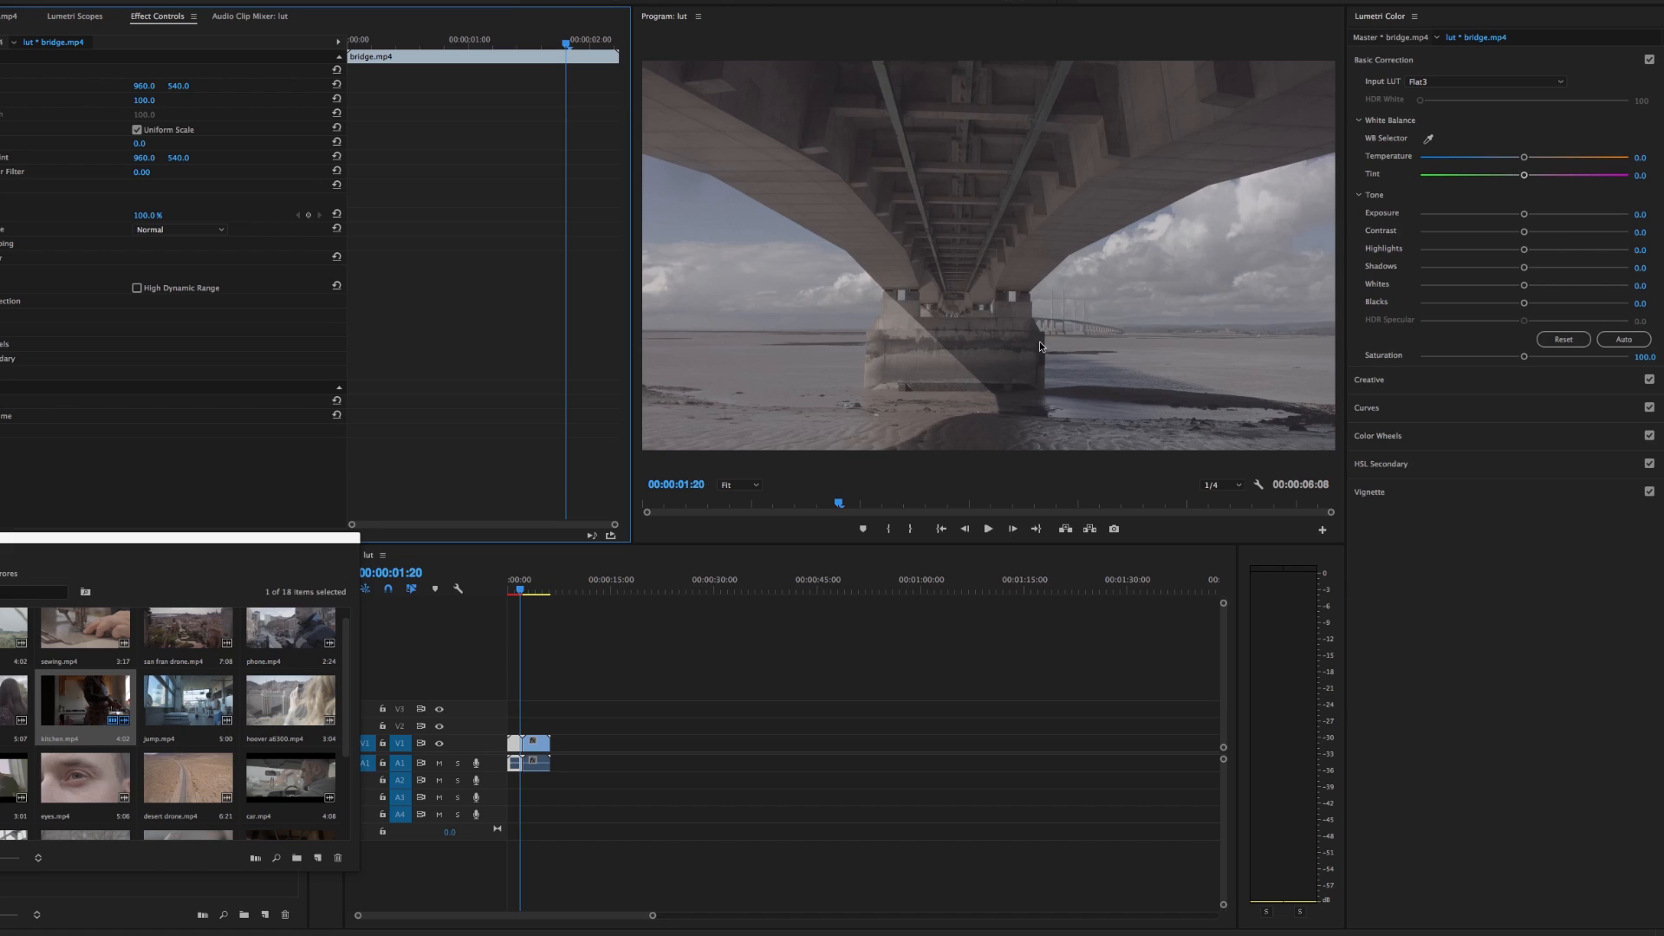
# Load Flat3.3dl as the kitchen clip's input LUT at 00:00:05:12, and toggle its Lumetri Color effect to compare
pyautogui.moveTo(527, 586); pyautogui.dragTo(545, 588)
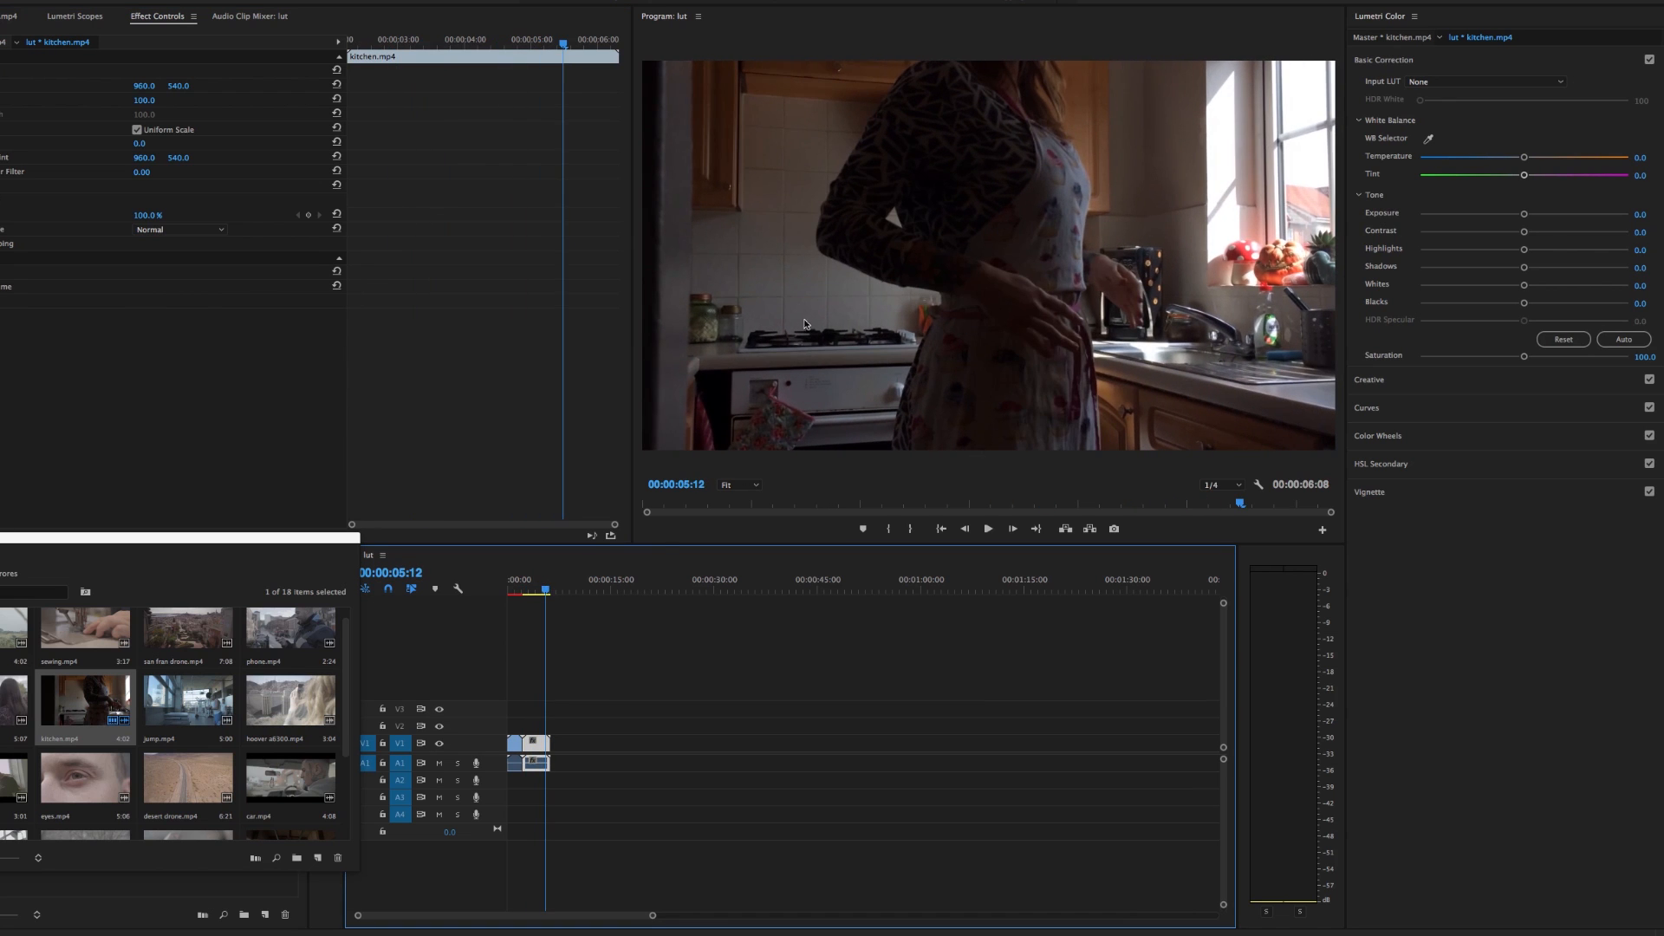
pyautogui.click(1467, 82)
pyautogui.click(1467, 120)
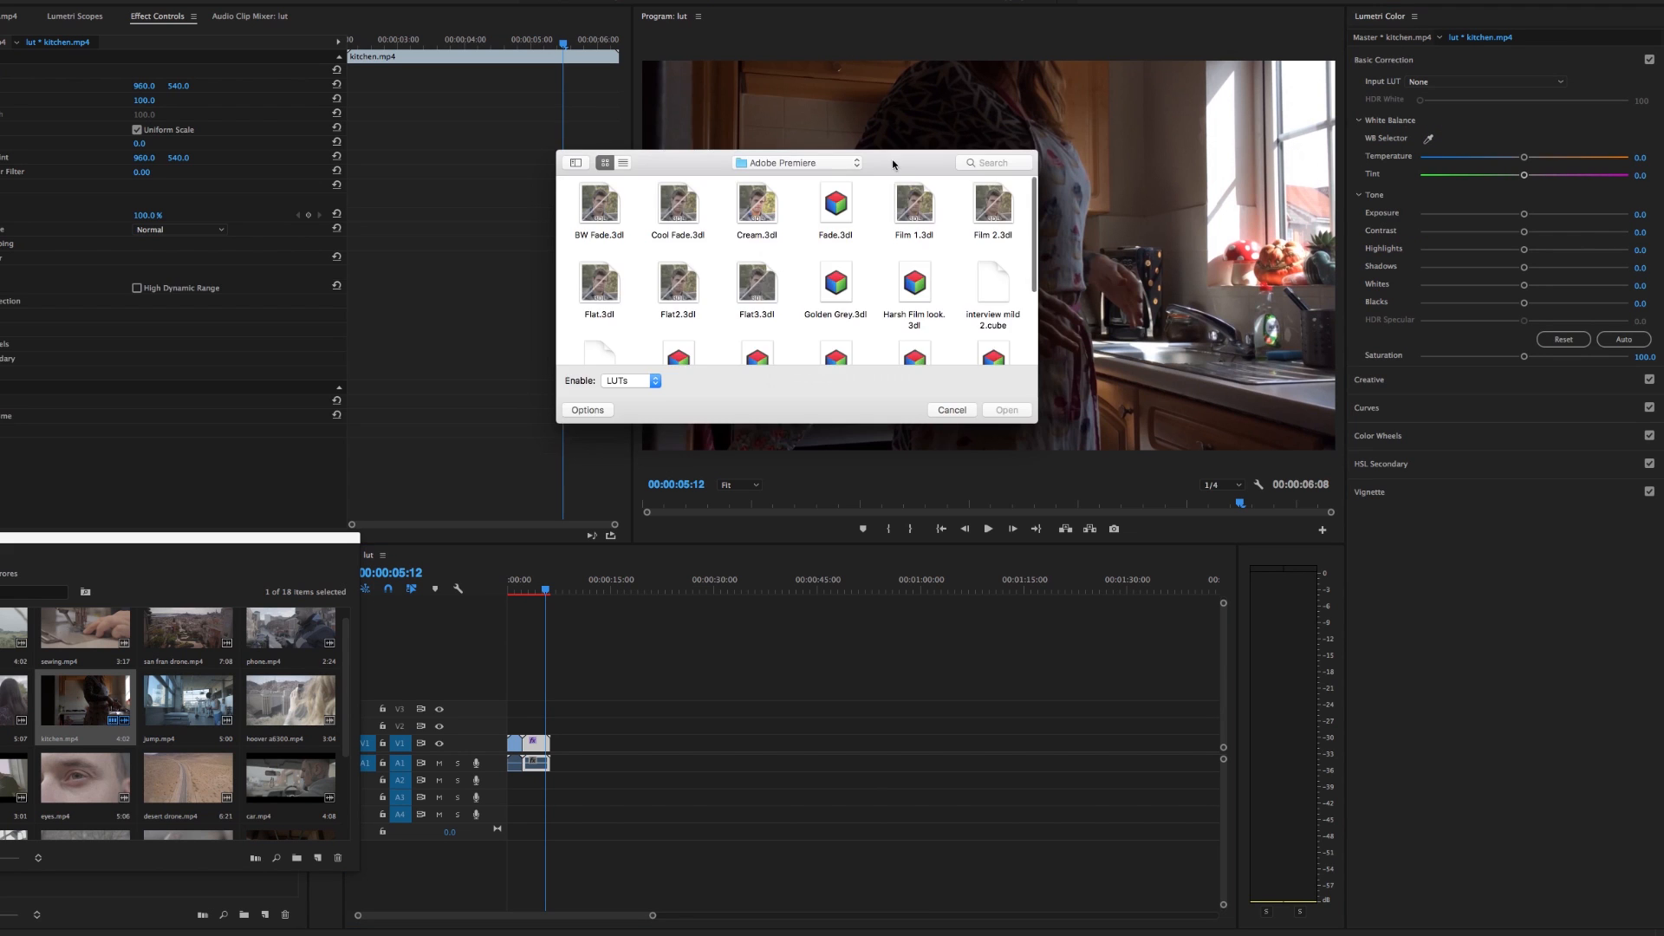
pyautogui.moveTo(867, 160); pyautogui.dragTo(285, 125)
pyautogui.click(162, 250)
pyautogui.doubleClick(162, 250)
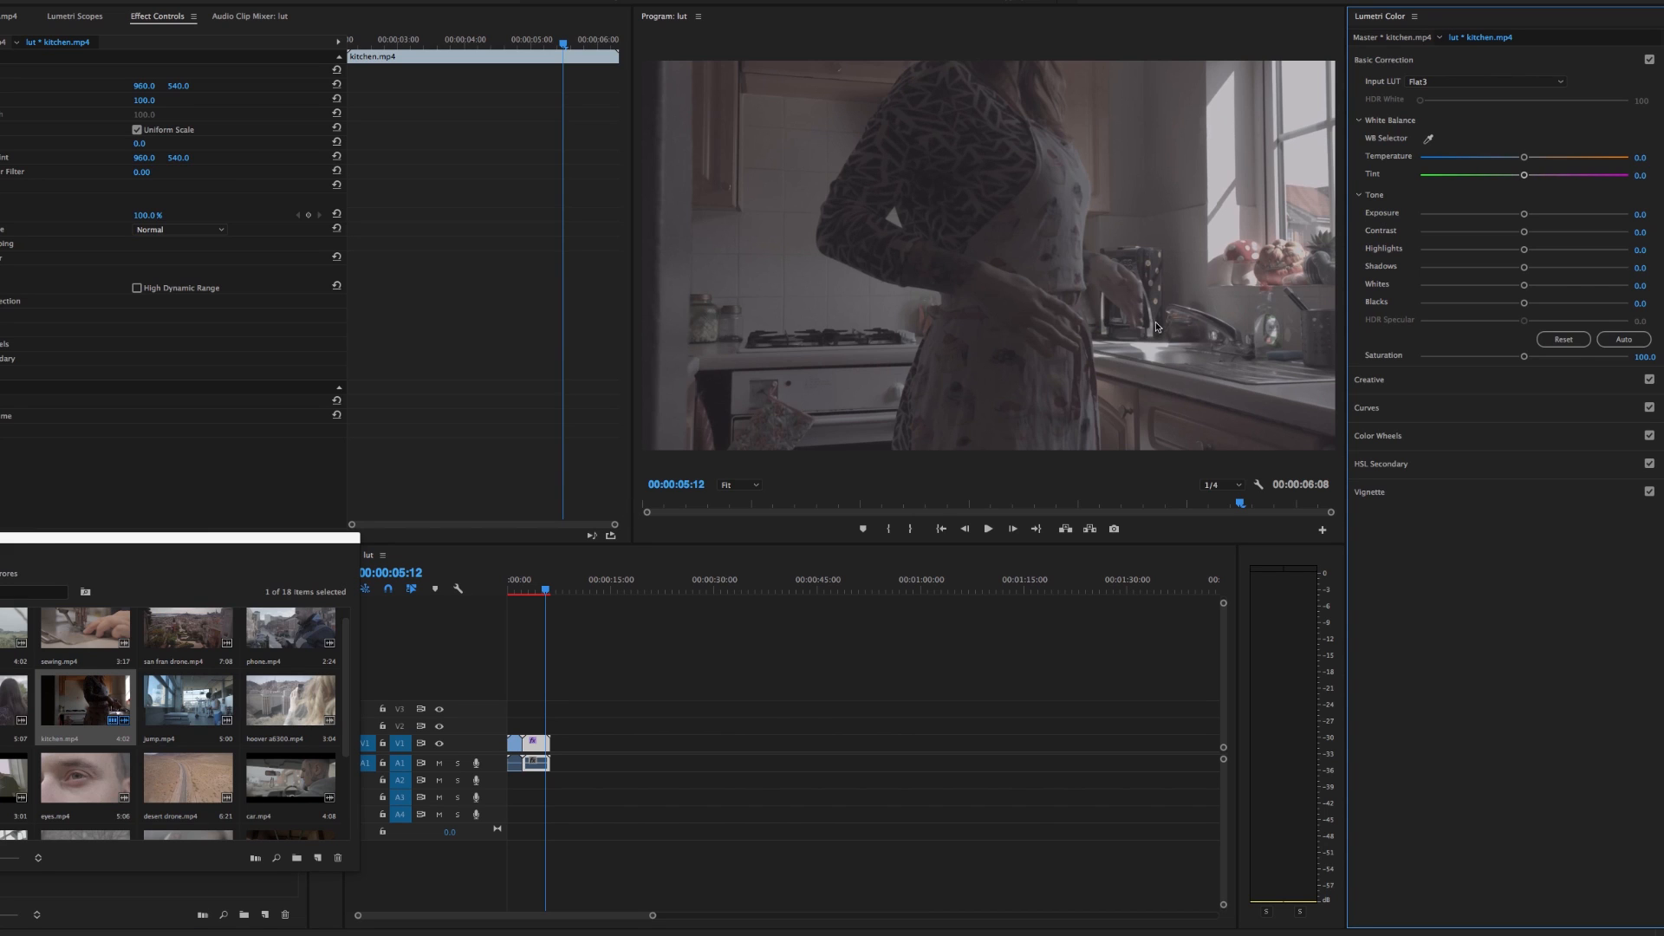
pyautogui.click(0, 258)
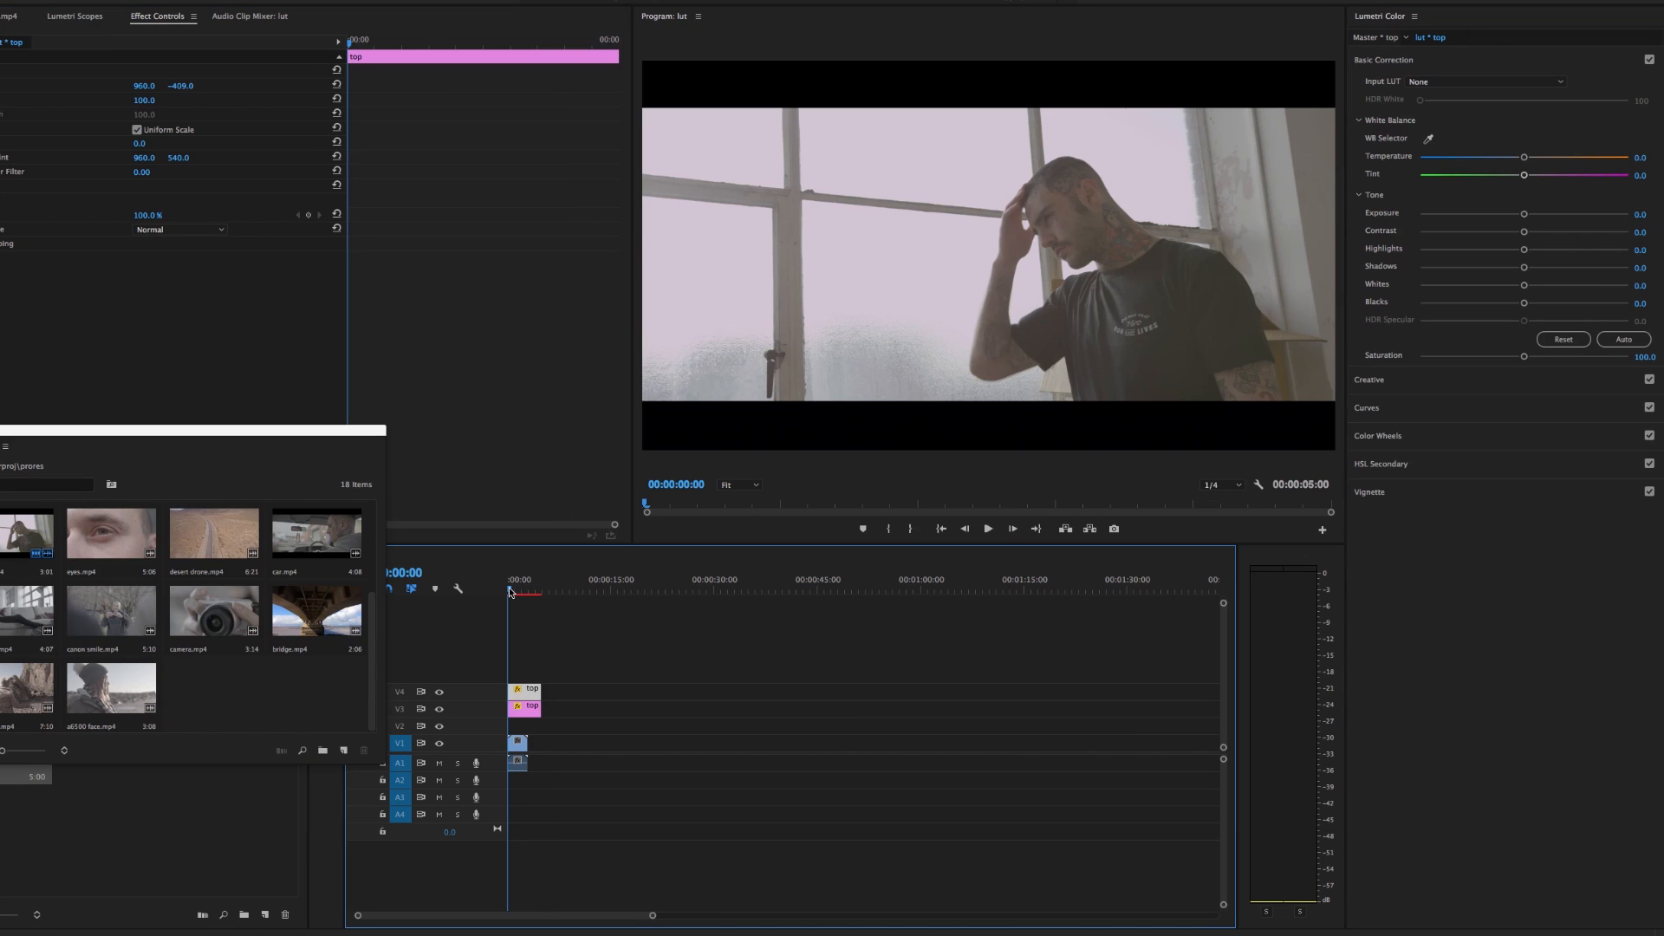
# Play the letterboxed face red clip from the start, and select it at 00:00:01:05
pyautogui.press('space')
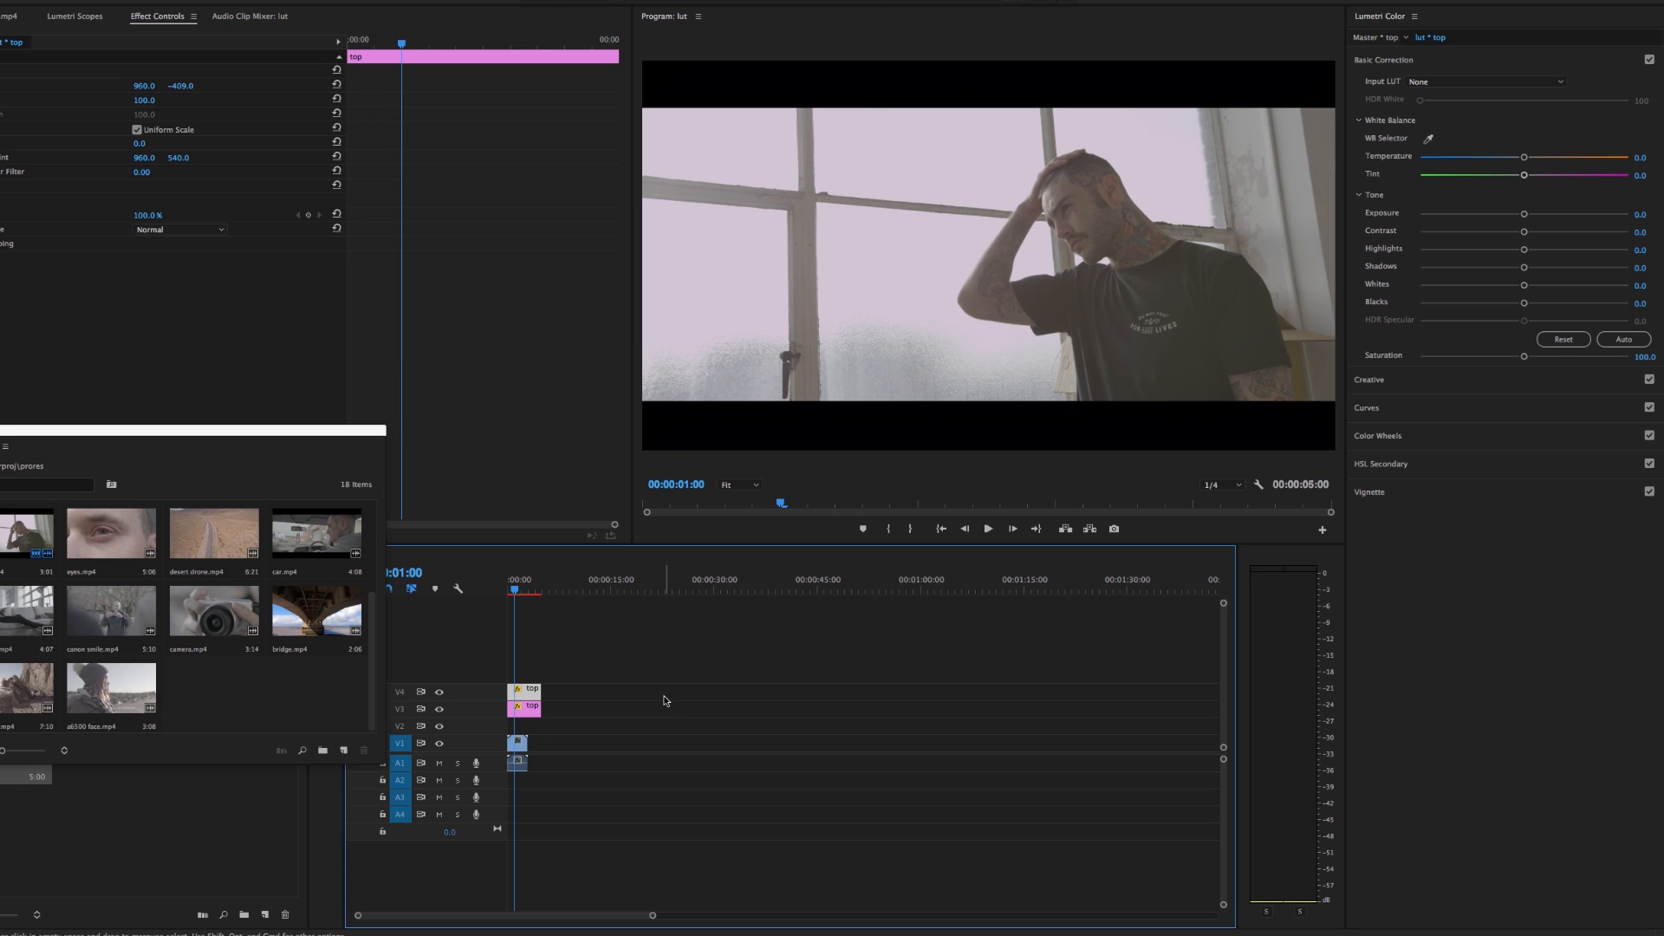
pyautogui.moveTo(515, 587); pyautogui.dragTo(516, 586)
pyautogui.click(518, 746)
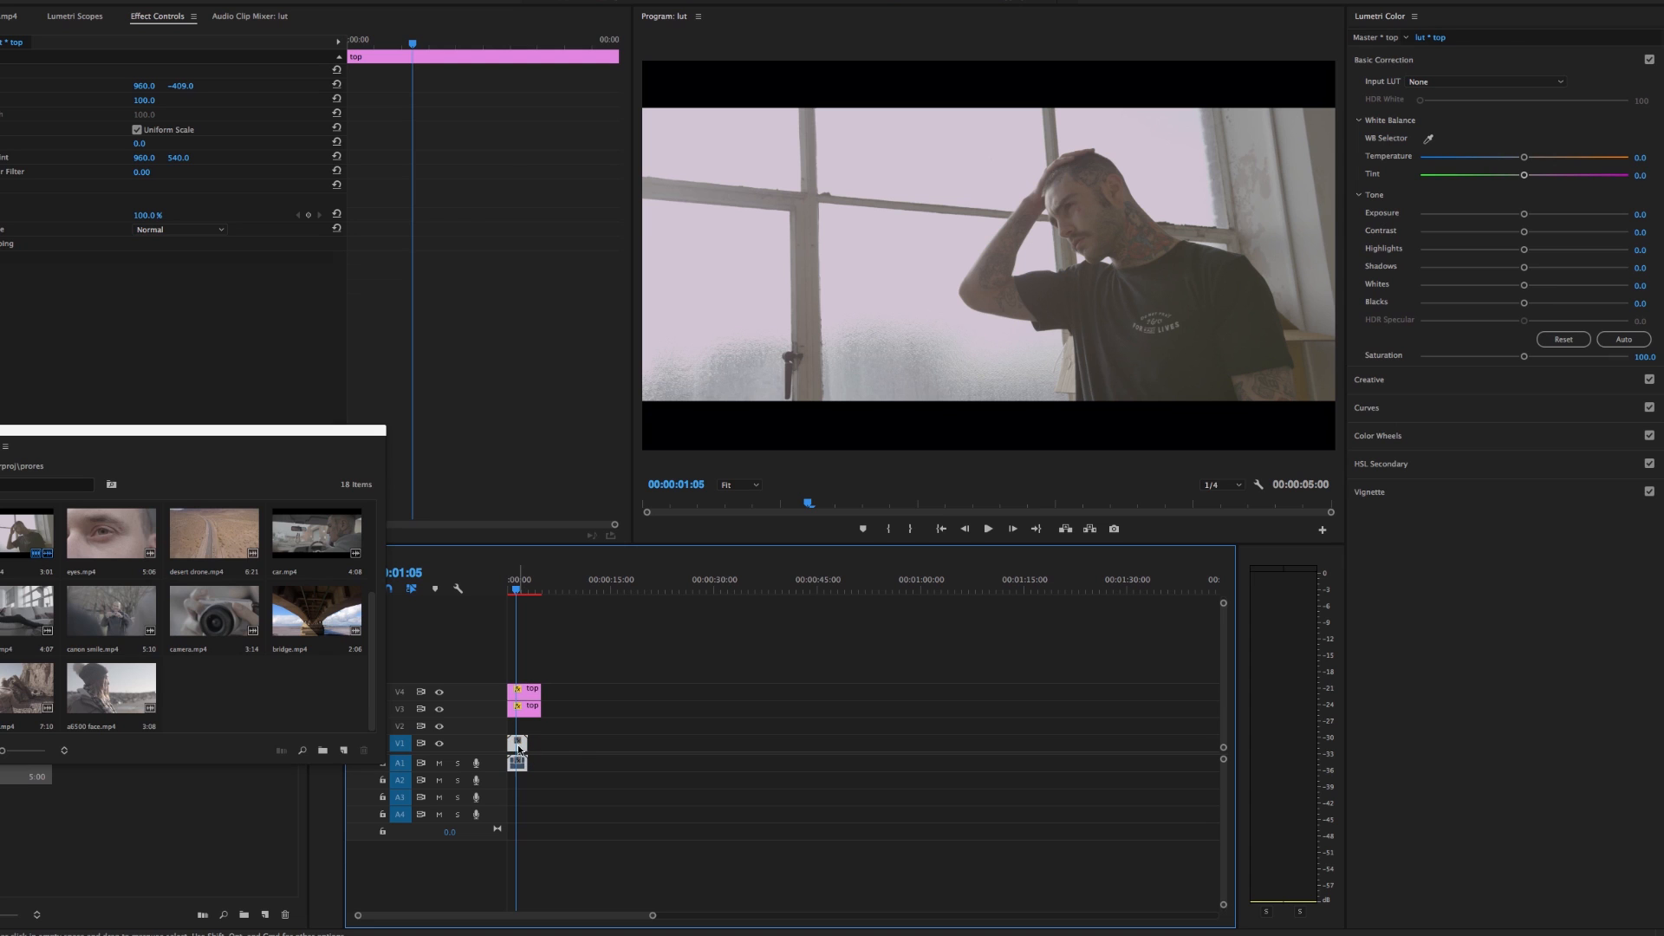
# Load RC4 RG4.3dl from the Adobe Premiere folder of r3d luts as the face red clip's input LUT, and toggle Lumetri Color to compare
pyautogui.click(1464, 82)
pyautogui.click(1439, 119)
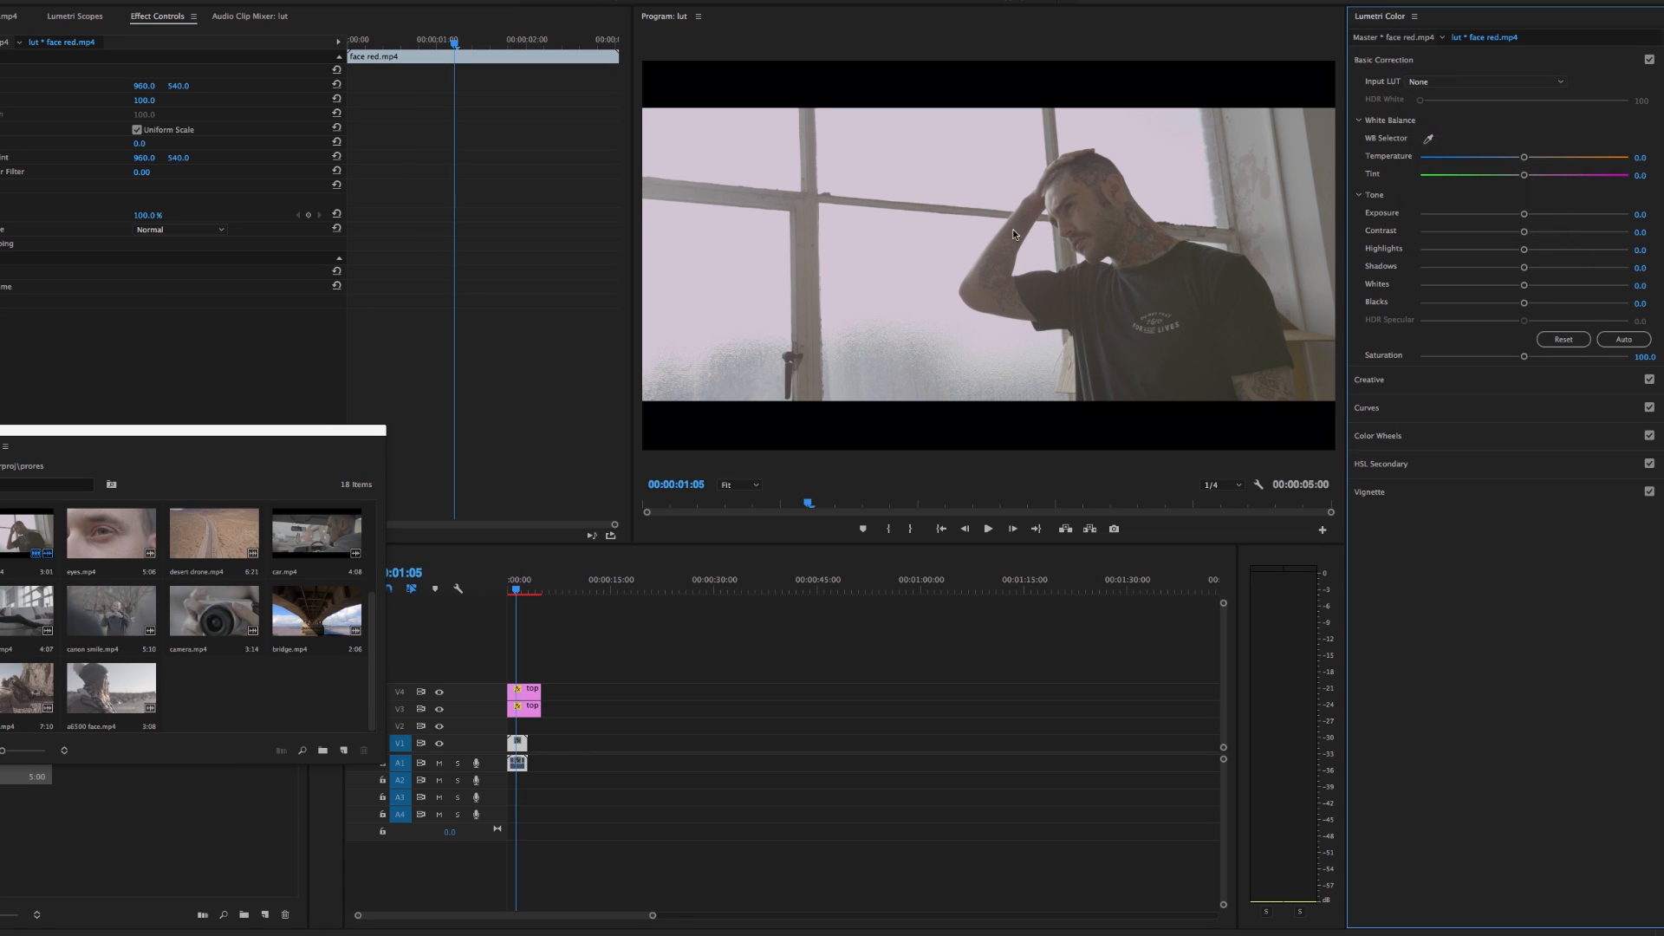
pyautogui.moveTo(912, 170); pyautogui.dragTo(244, 176)
pyautogui.click(239, 166)
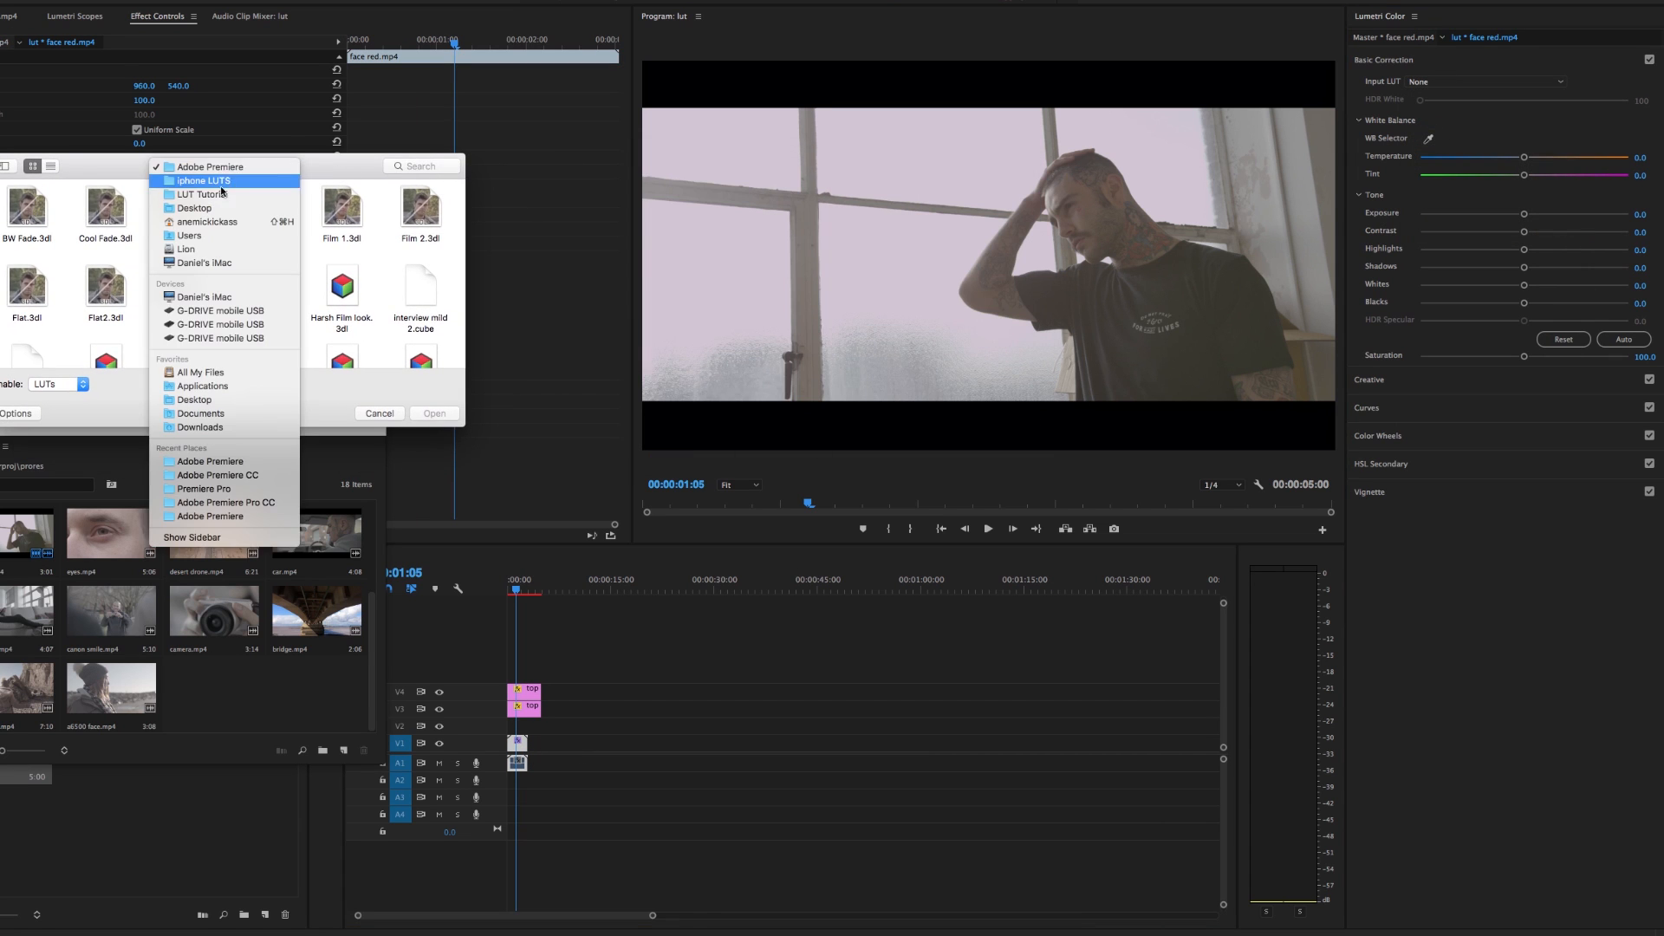
pyautogui.click(225, 195)
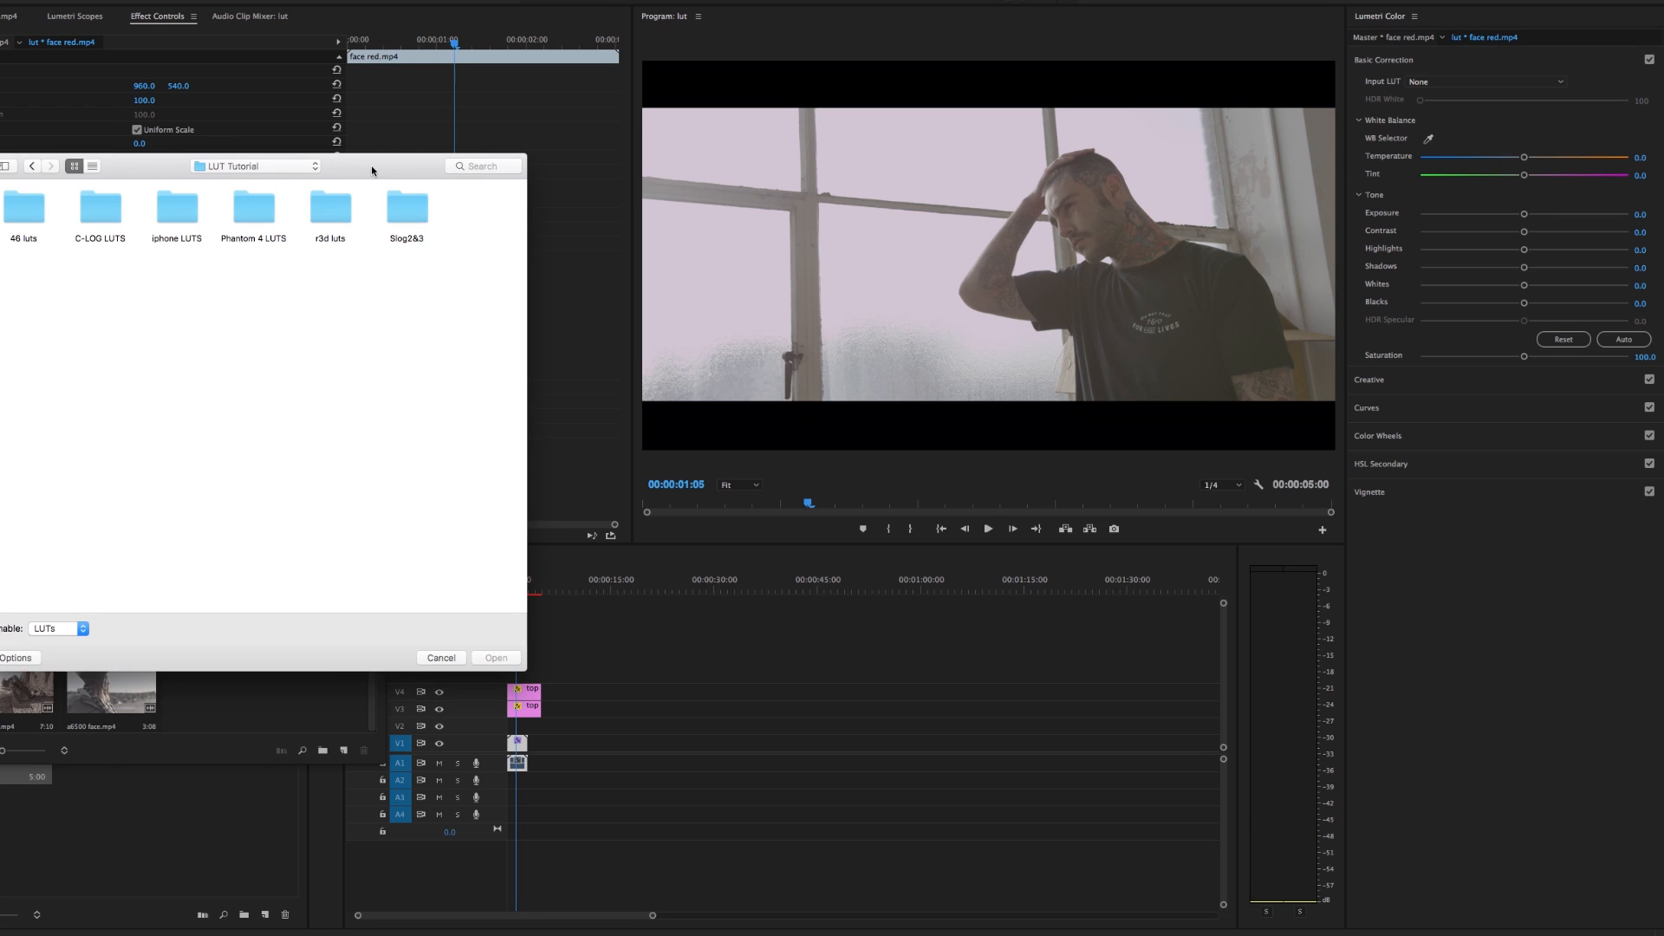
pyautogui.moveTo(372, 170); pyautogui.dragTo(315, 215)
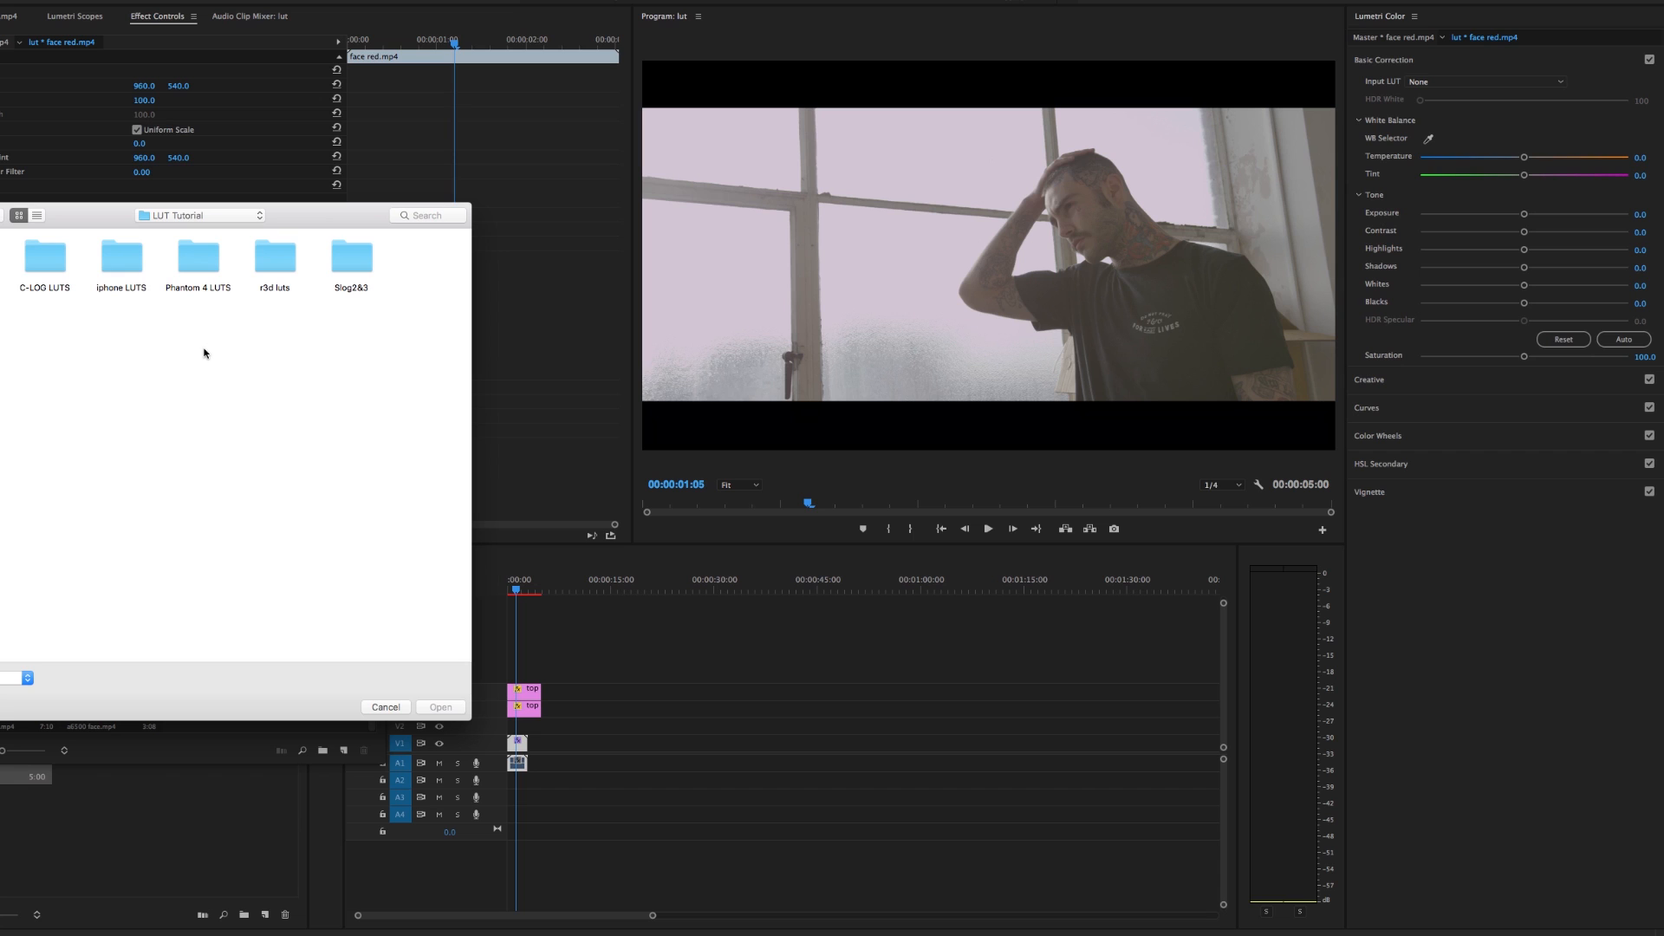
pyautogui.doubleClick(279, 264)
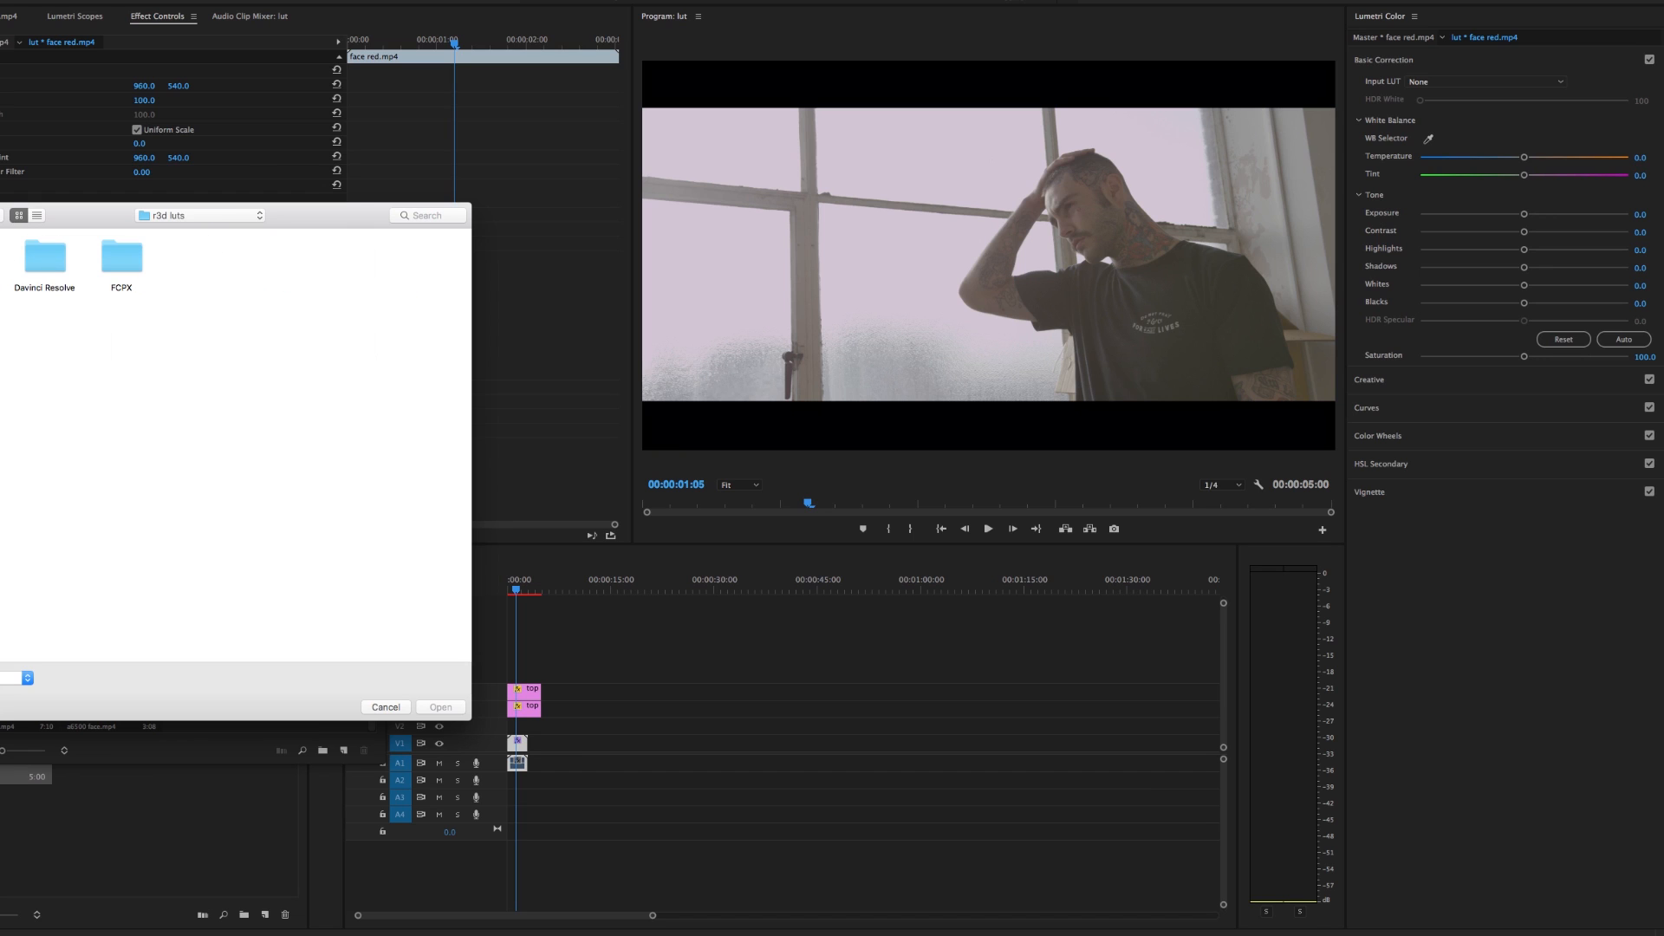
pyautogui.doubleClick(0, 258)
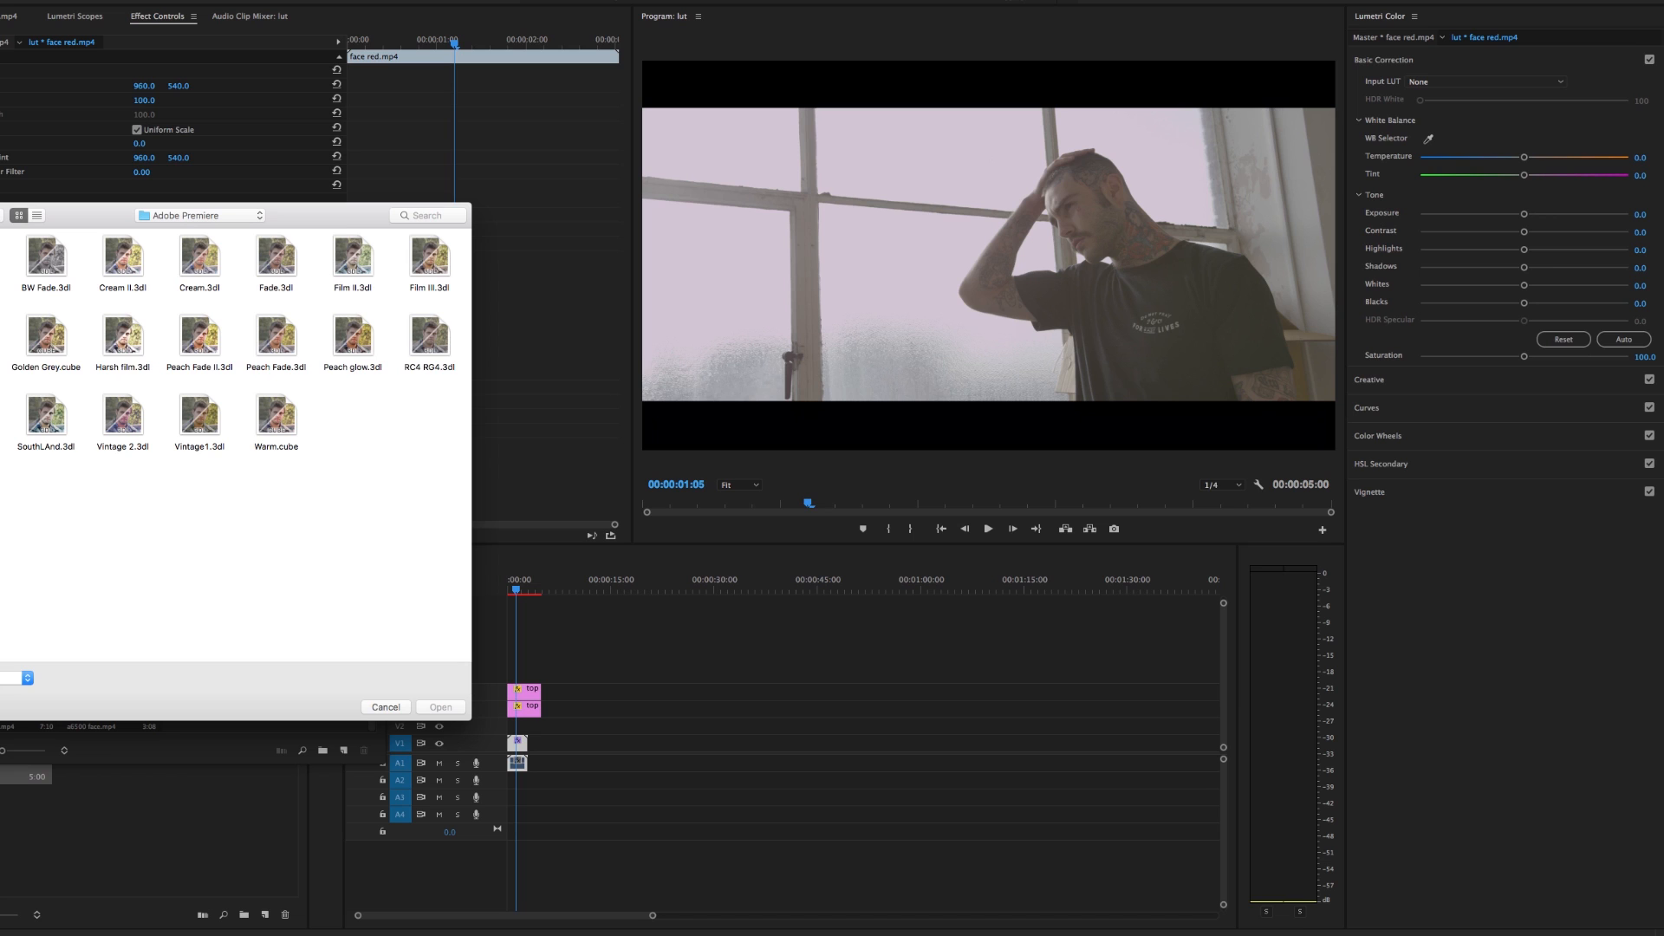
pyautogui.doubleClick(431, 346)
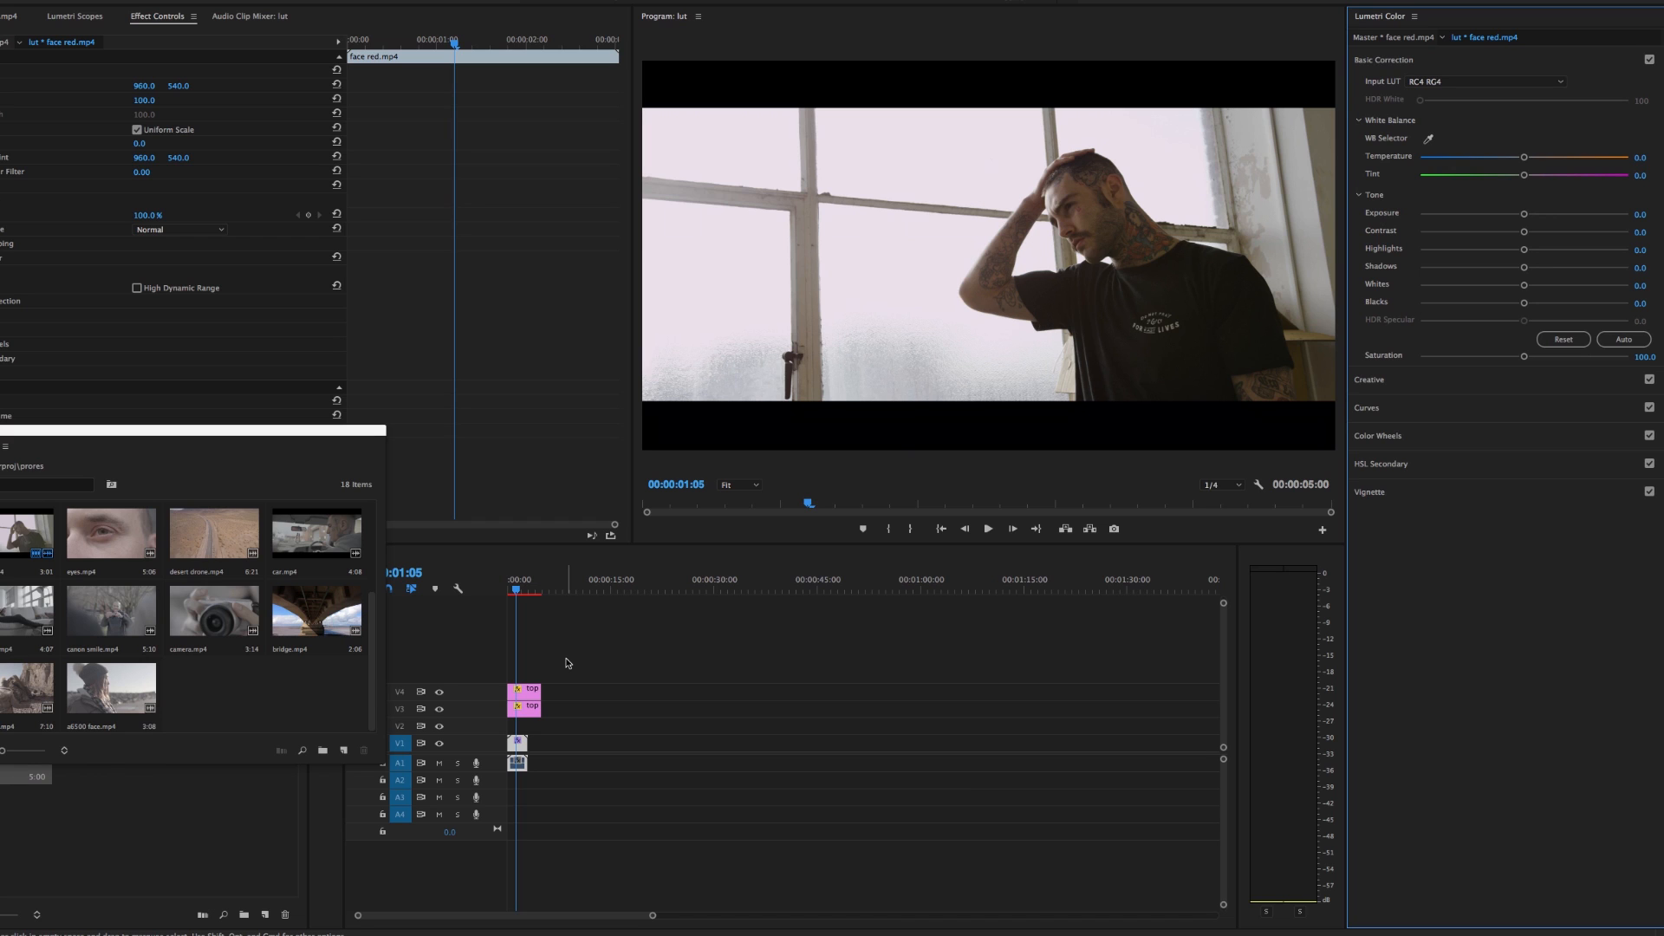
pyautogui.click(0, 258)
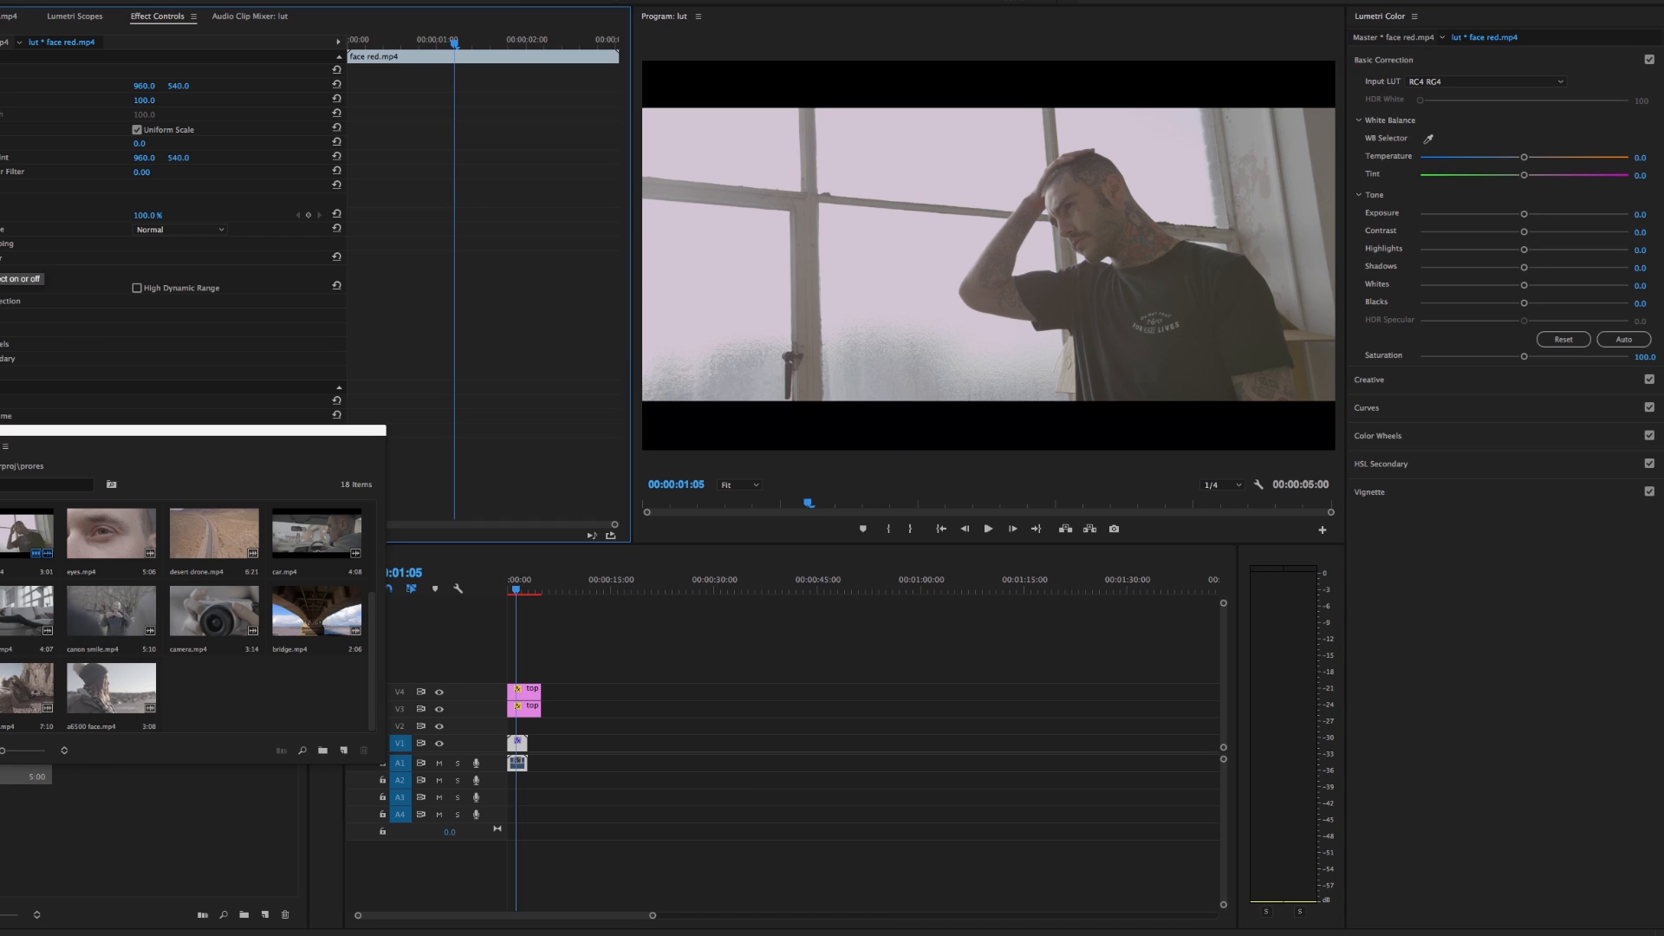
pyautogui.click(0, 258)
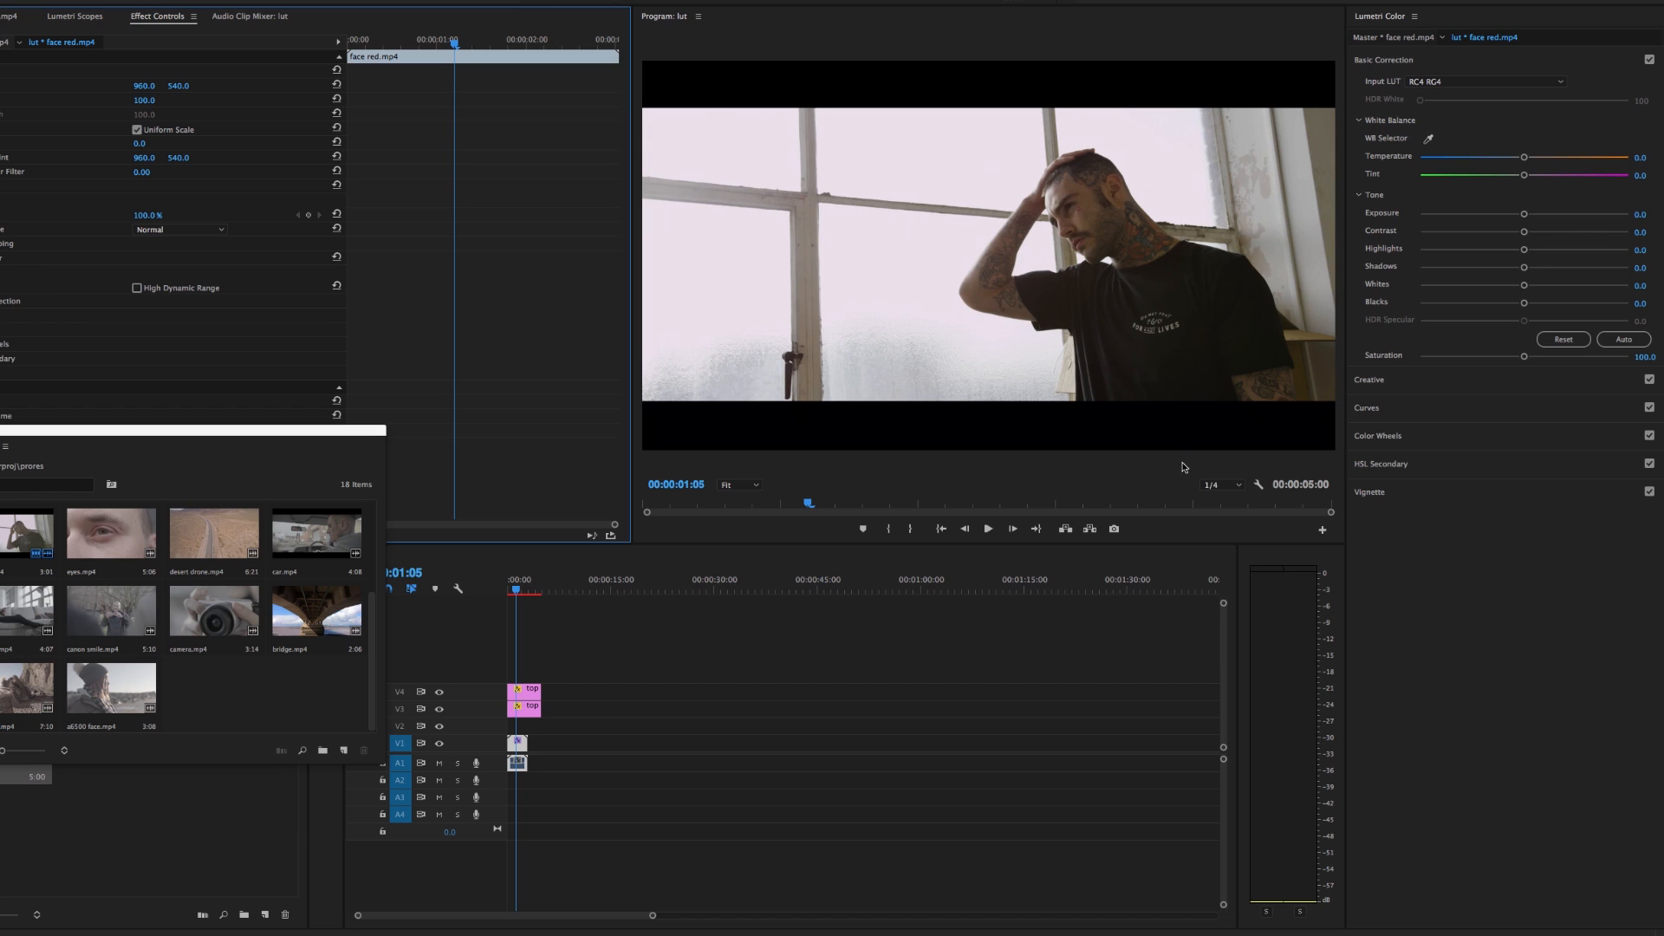
# Replace the face red clip's input LUT with Cream II.3dl from the same folder
pyautogui.click(1441, 83)
pyautogui.click(1438, 105)
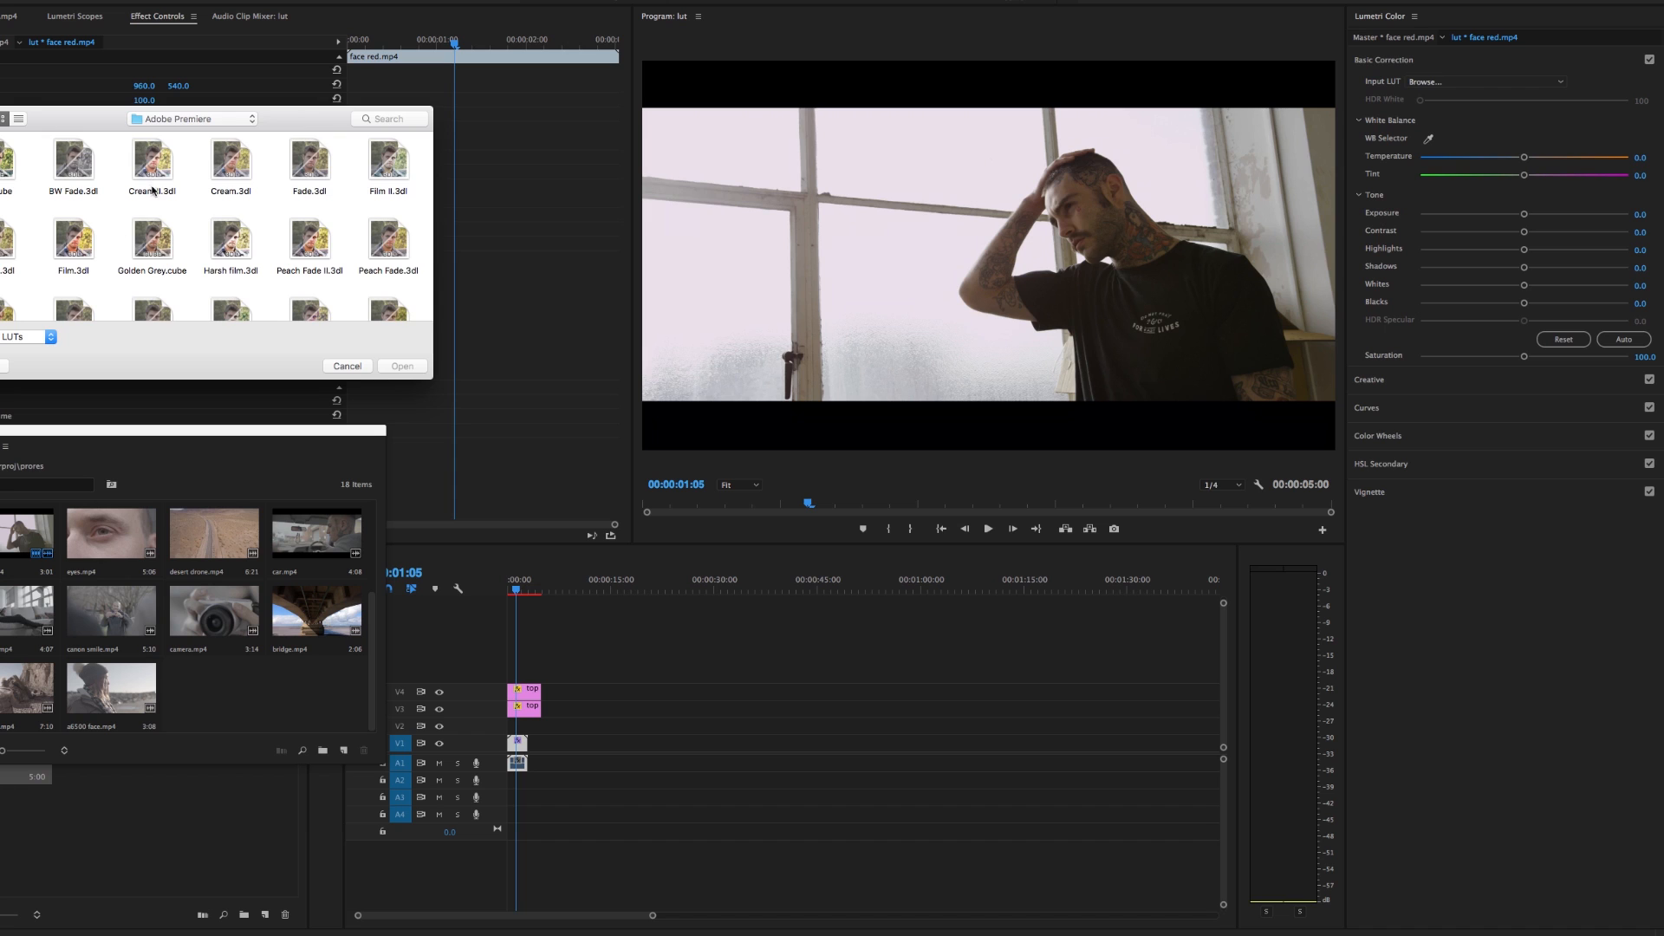
pyautogui.doubleClick(159, 171)
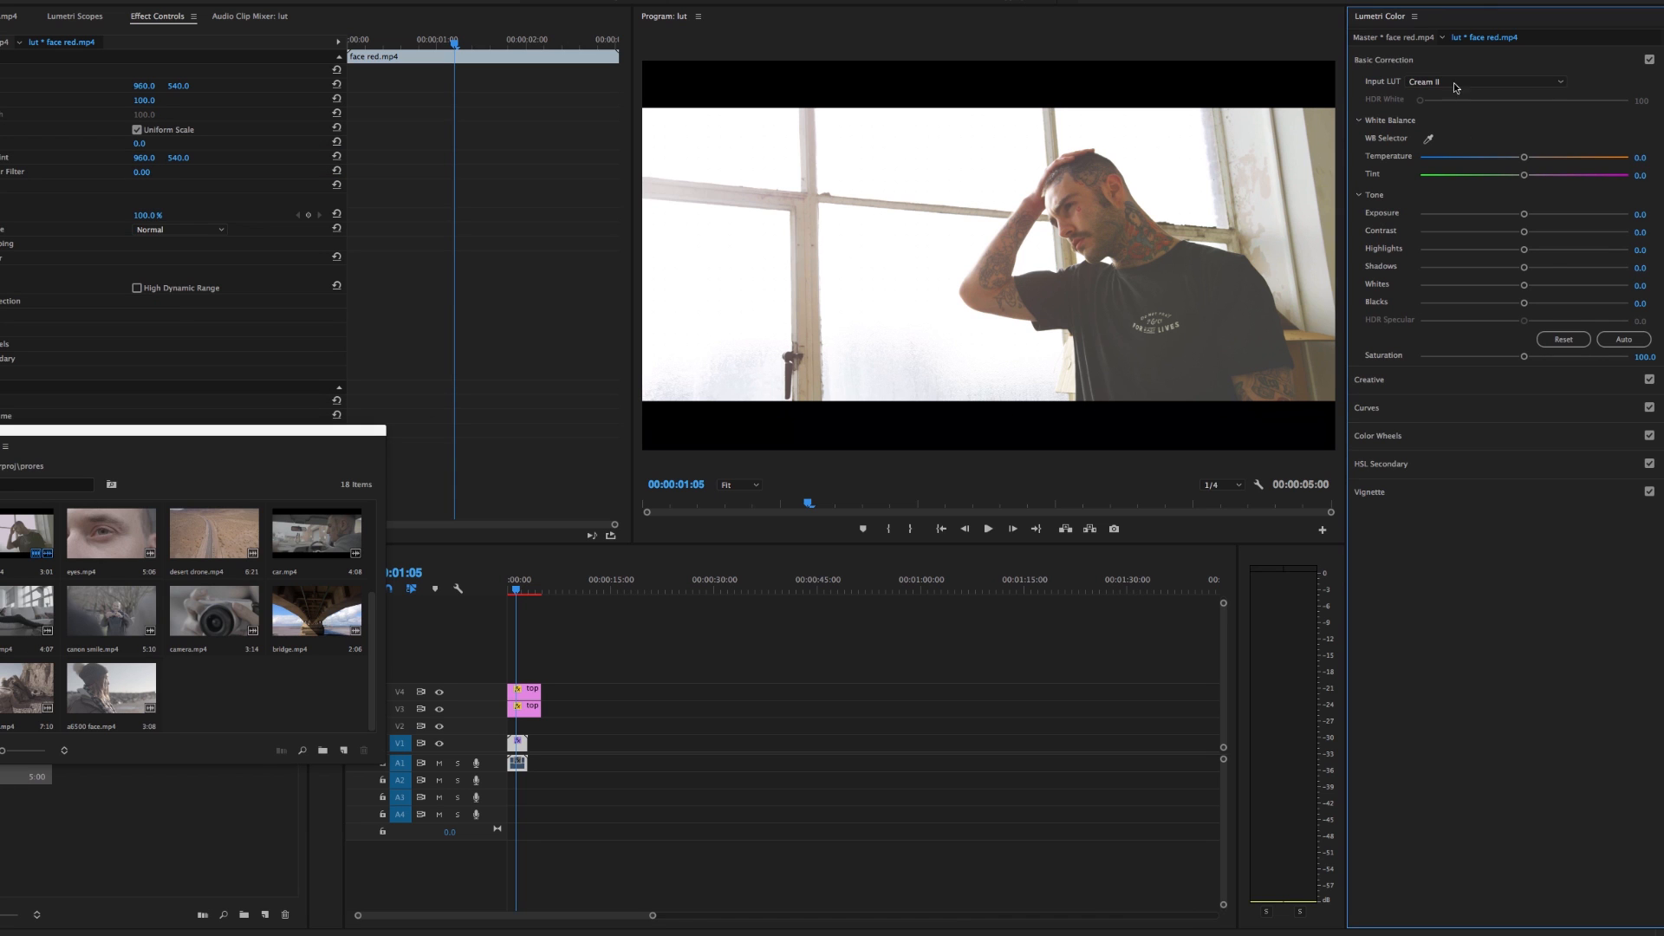
# Replace the face red clip's input LUT with Bay.cube from the Adobe Premiere folder
pyautogui.click(1457, 83)
pyautogui.click(1438, 120)
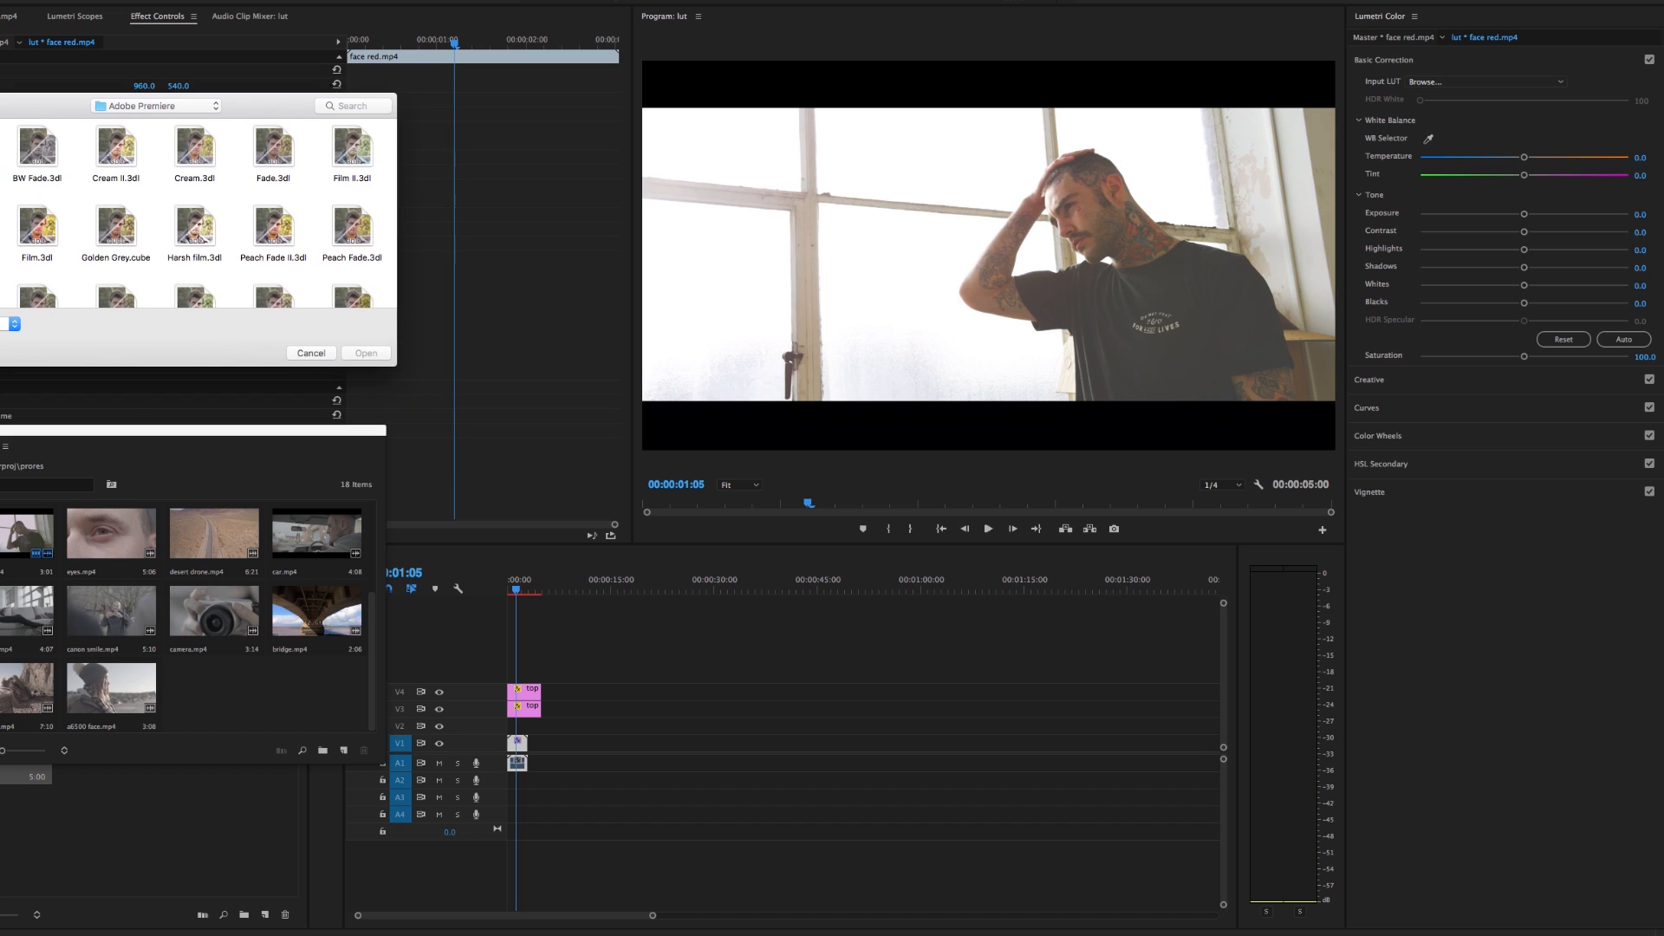
pyautogui.doubleClick(17, 171)
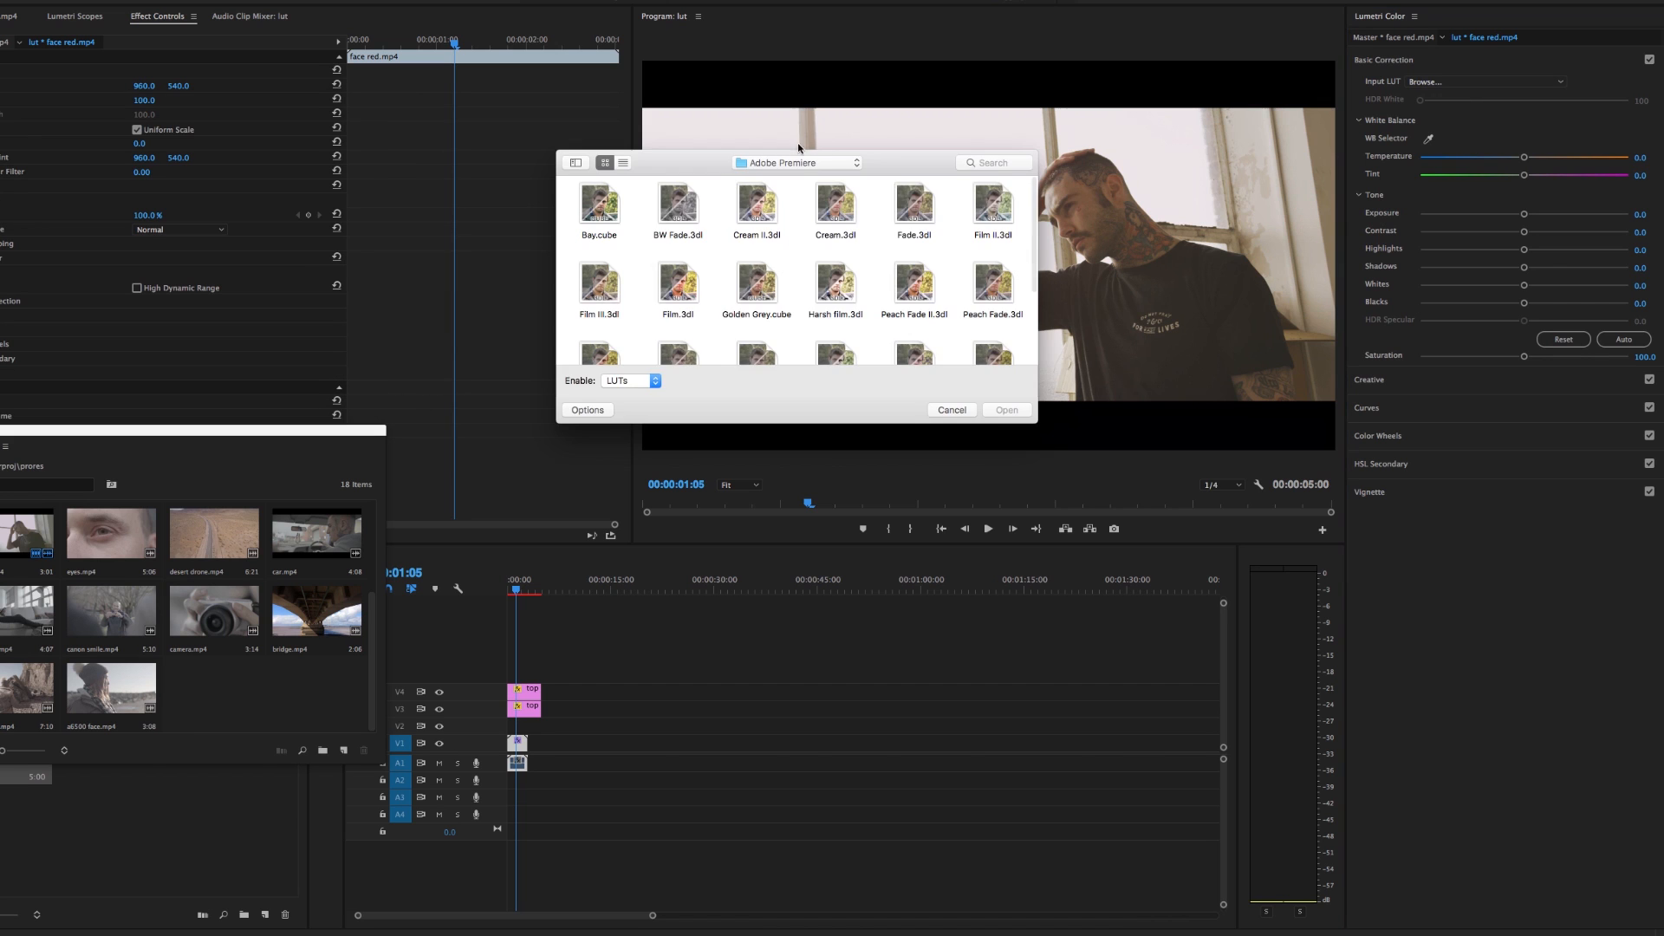
# Load Harsh film.3dl from the Adobe Premiere folder as the face red clip's input LUT
pyautogui.moveTo(898, 143); pyautogui.dragTo(316, 121)
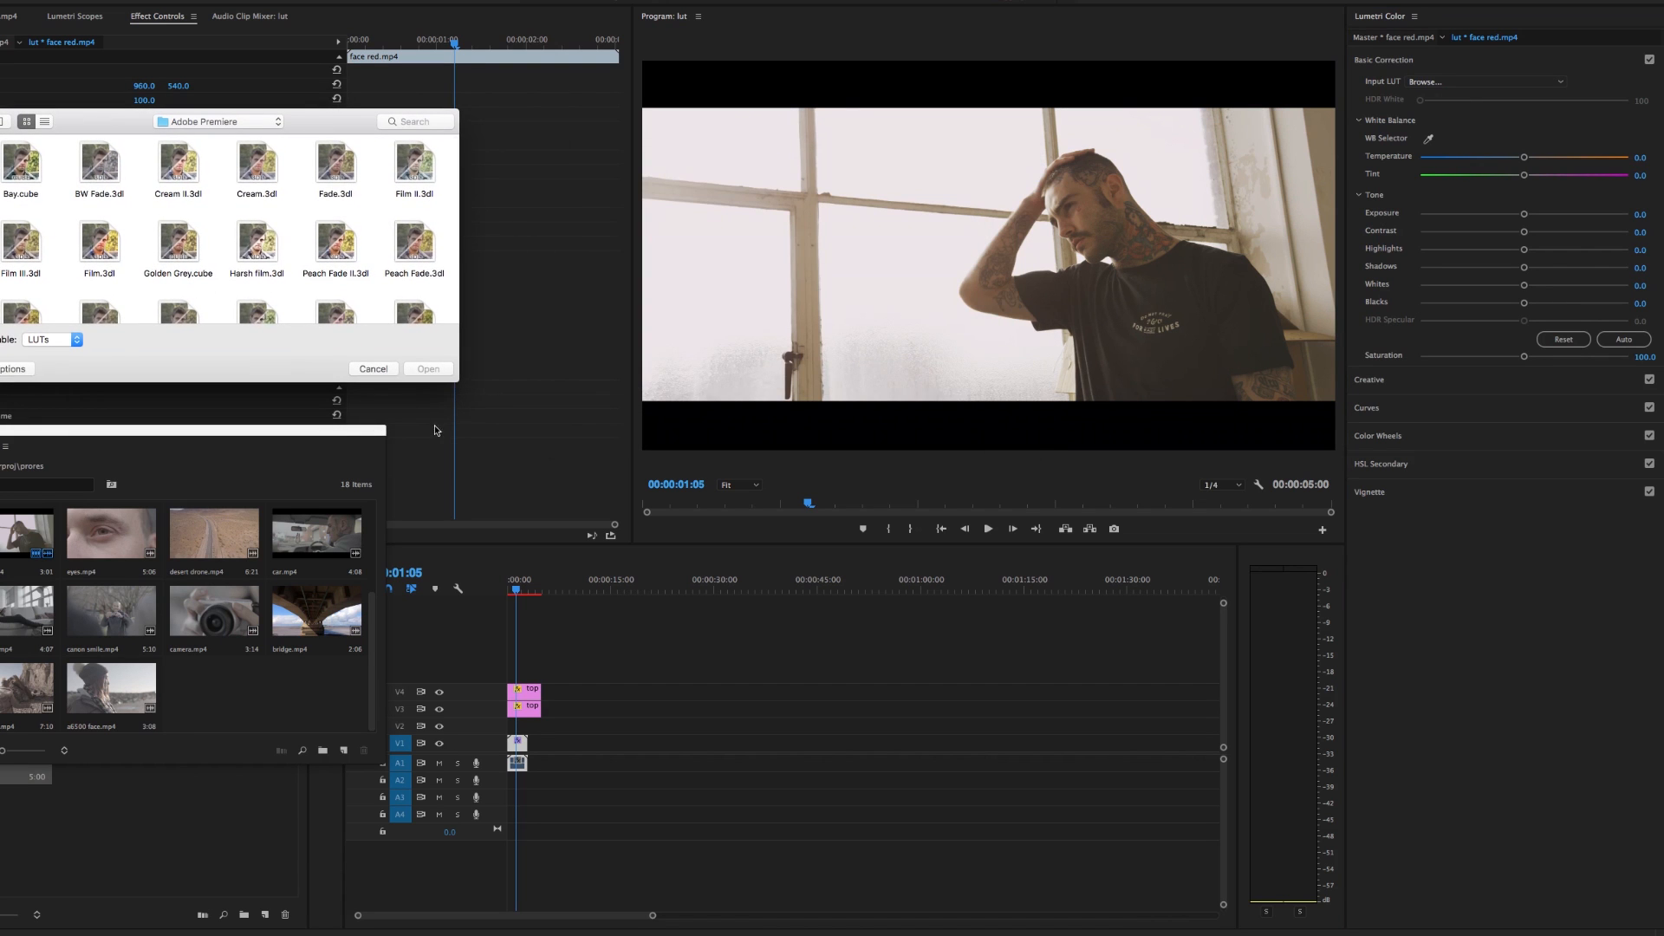
pyautogui.moveTo(452, 377); pyautogui.dragTo(492, 530)
pyautogui.click(279, 252)
pyautogui.doubleClick(279, 251)
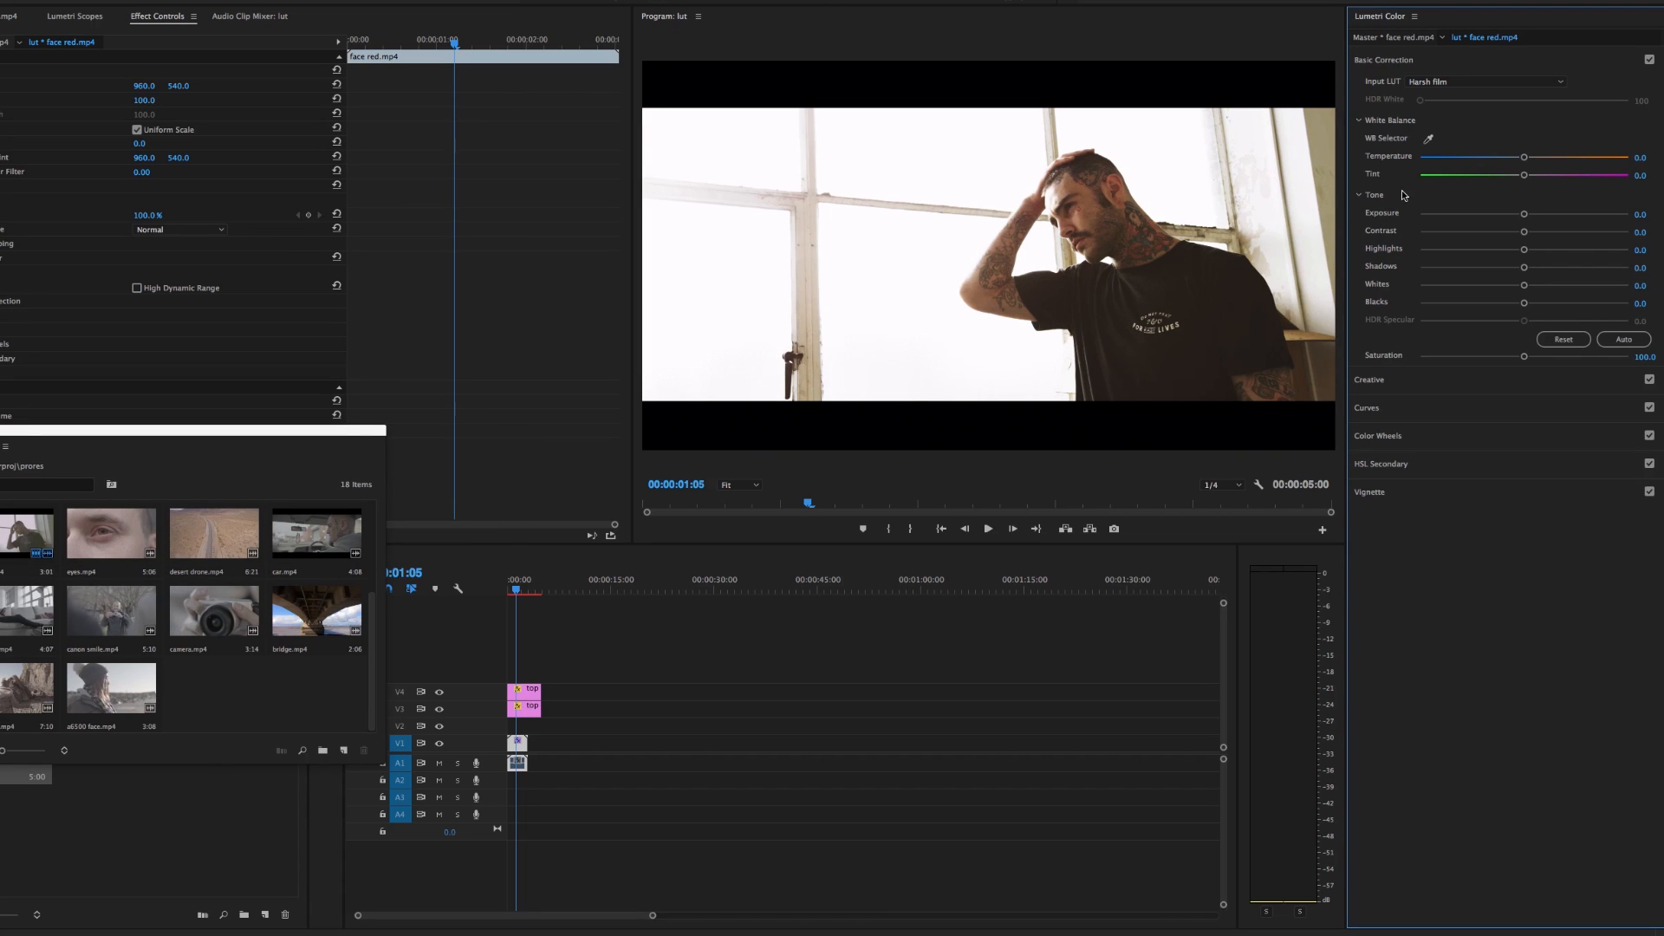
# Switch the face red clip's input LUT to Vintage1.3dl from the same folder
pyautogui.click(1440, 83)
pyautogui.click(1443, 120)
pyautogui.moveTo(859, 162); pyautogui.dragTo(293, 123)
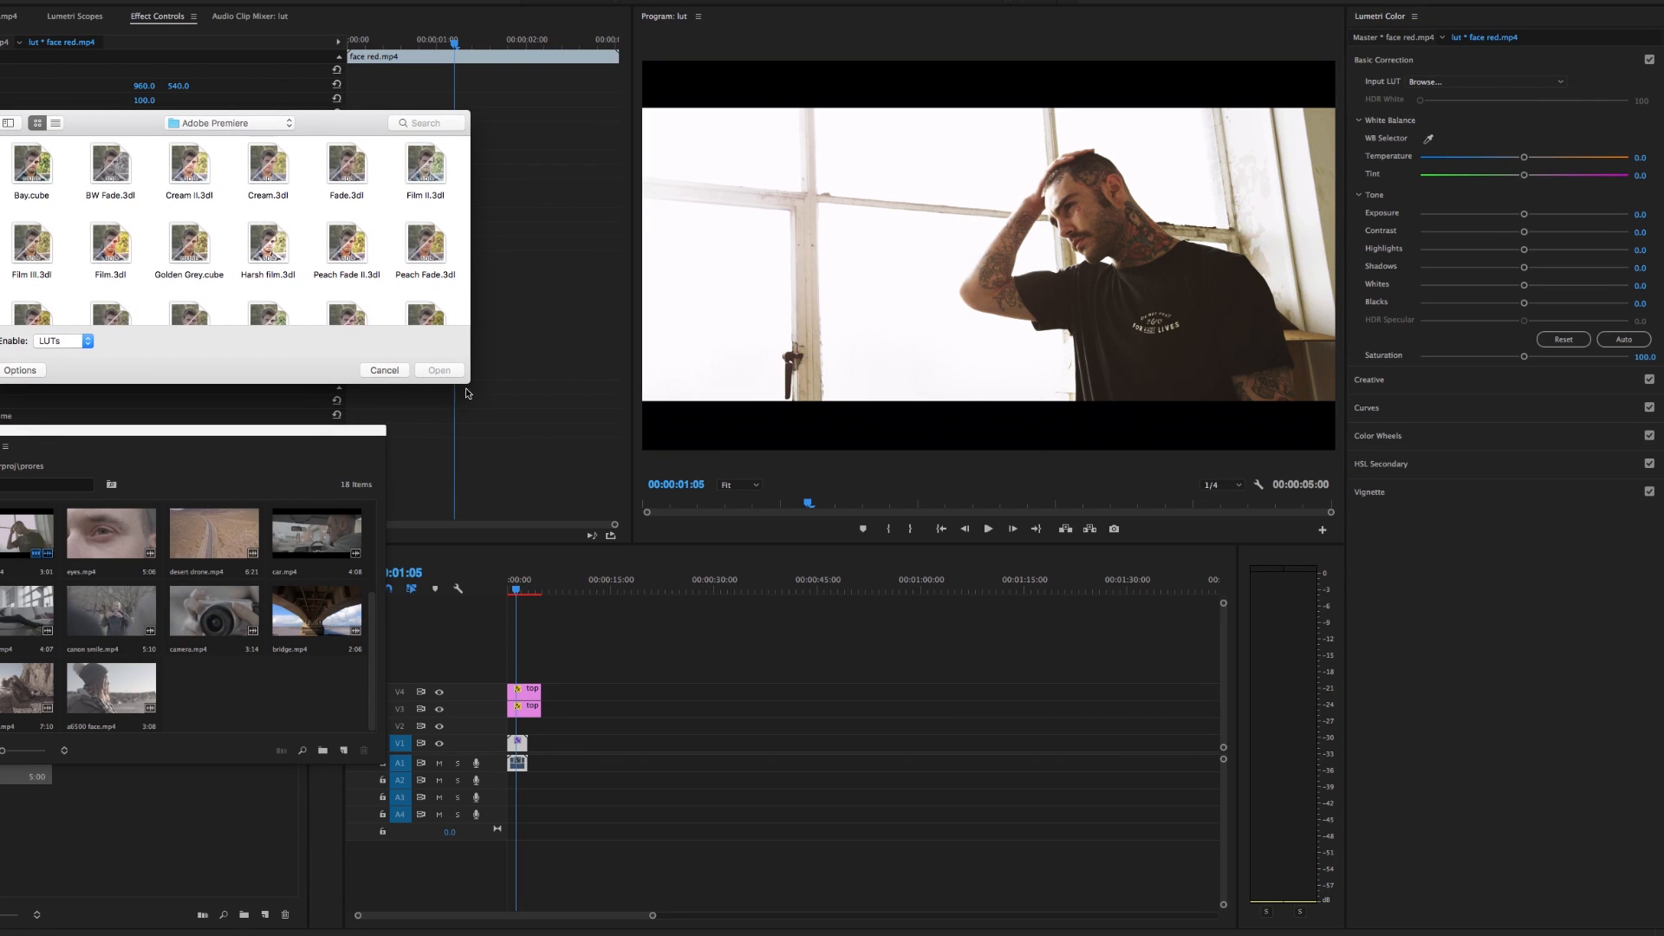
pyautogui.moveTo(466, 390); pyautogui.dragTo(465, 555)
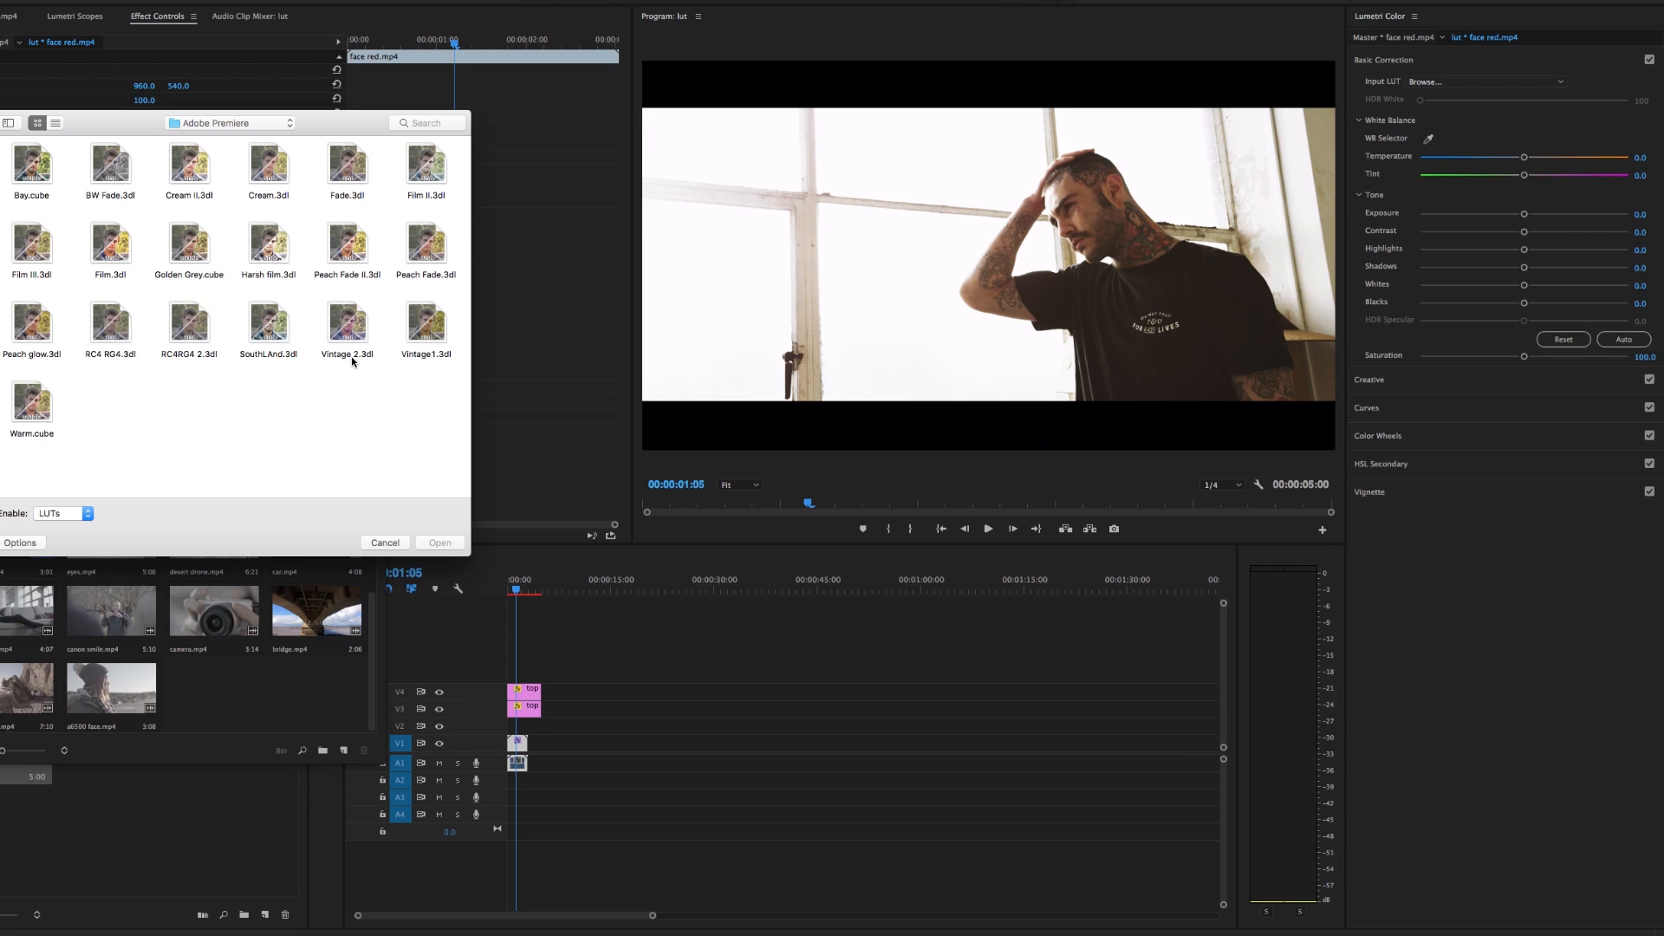
pyautogui.doubleClick(422, 327)
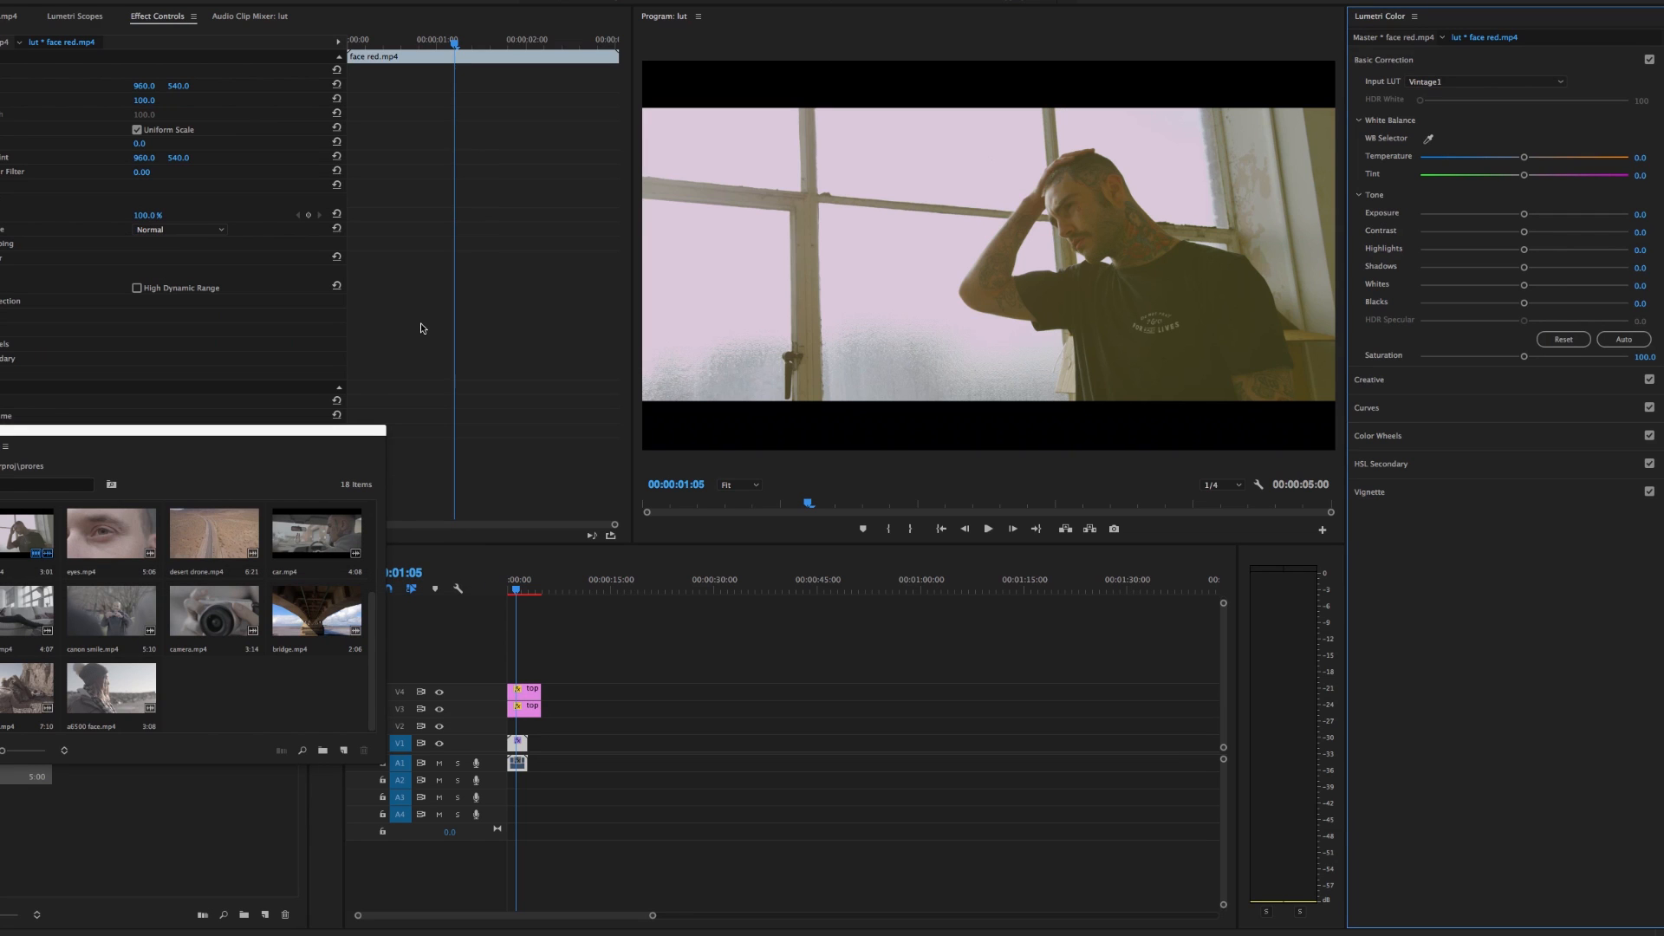
# Apply Fade.3dl from the Adobe Premiere folder as the input LUT of the face red clip
pyautogui.click(1484, 81)
pyautogui.click(1429, 111)
pyautogui.moveTo(894, 162); pyautogui.dragTo(342, 134)
pyautogui.doubleClick(354, 173)
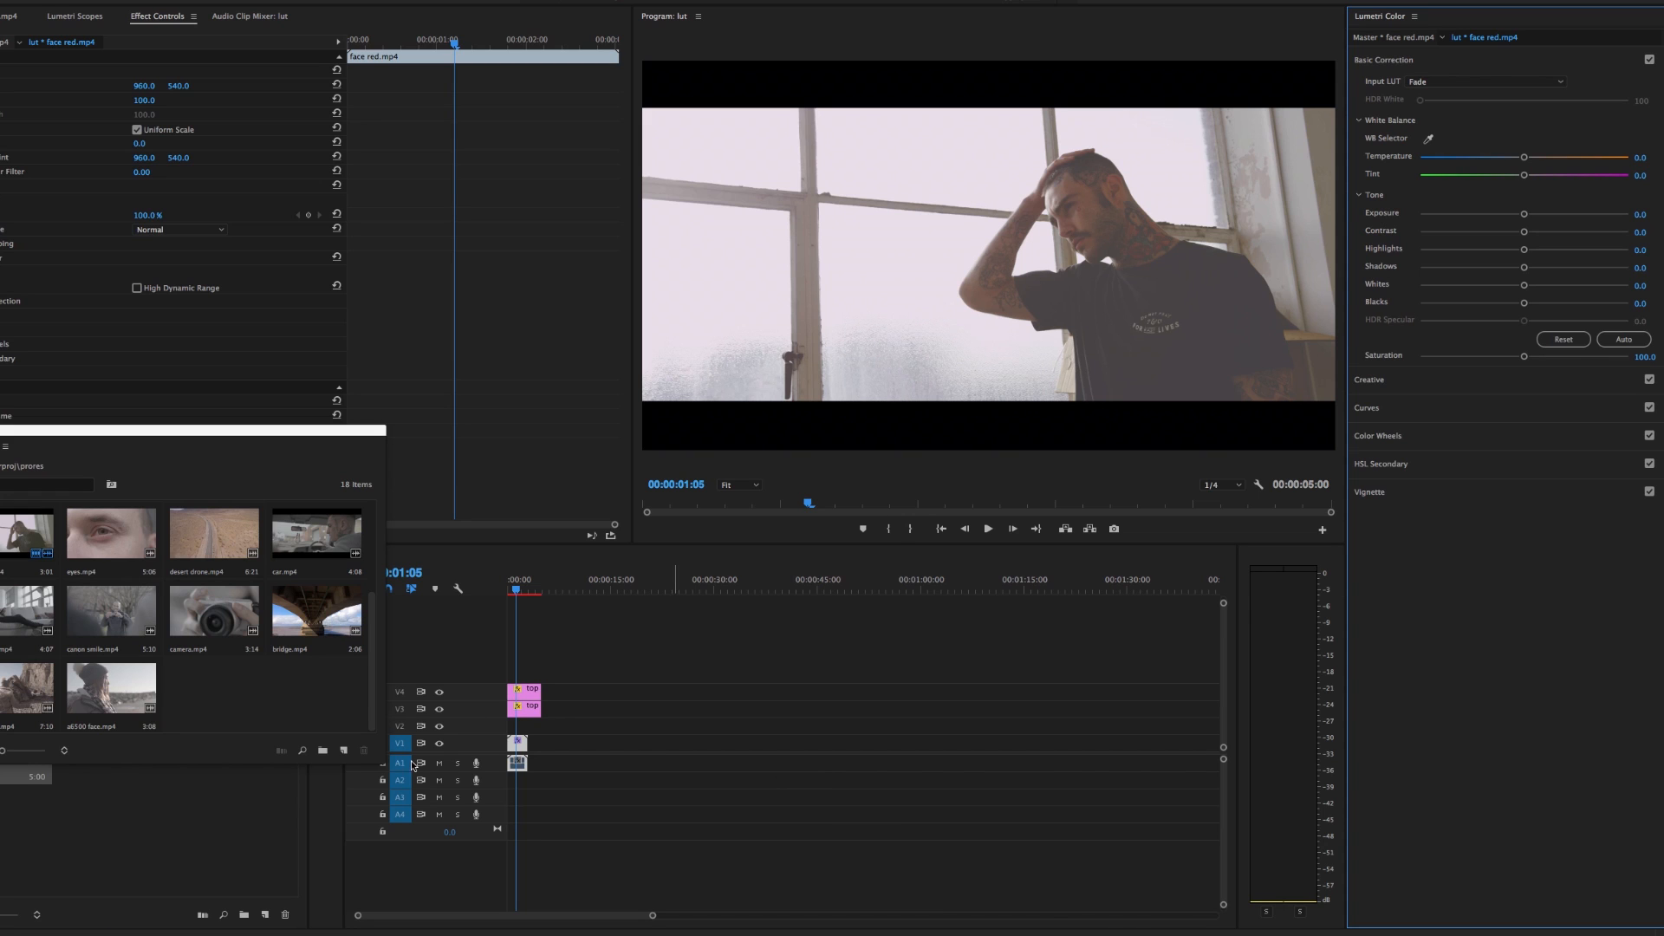
# Anchor the shadows and raise the midtones and highlights on the face red clip's RGB curve, and toggle Lumetri Color to compare
pyautogui.click(512, 749)
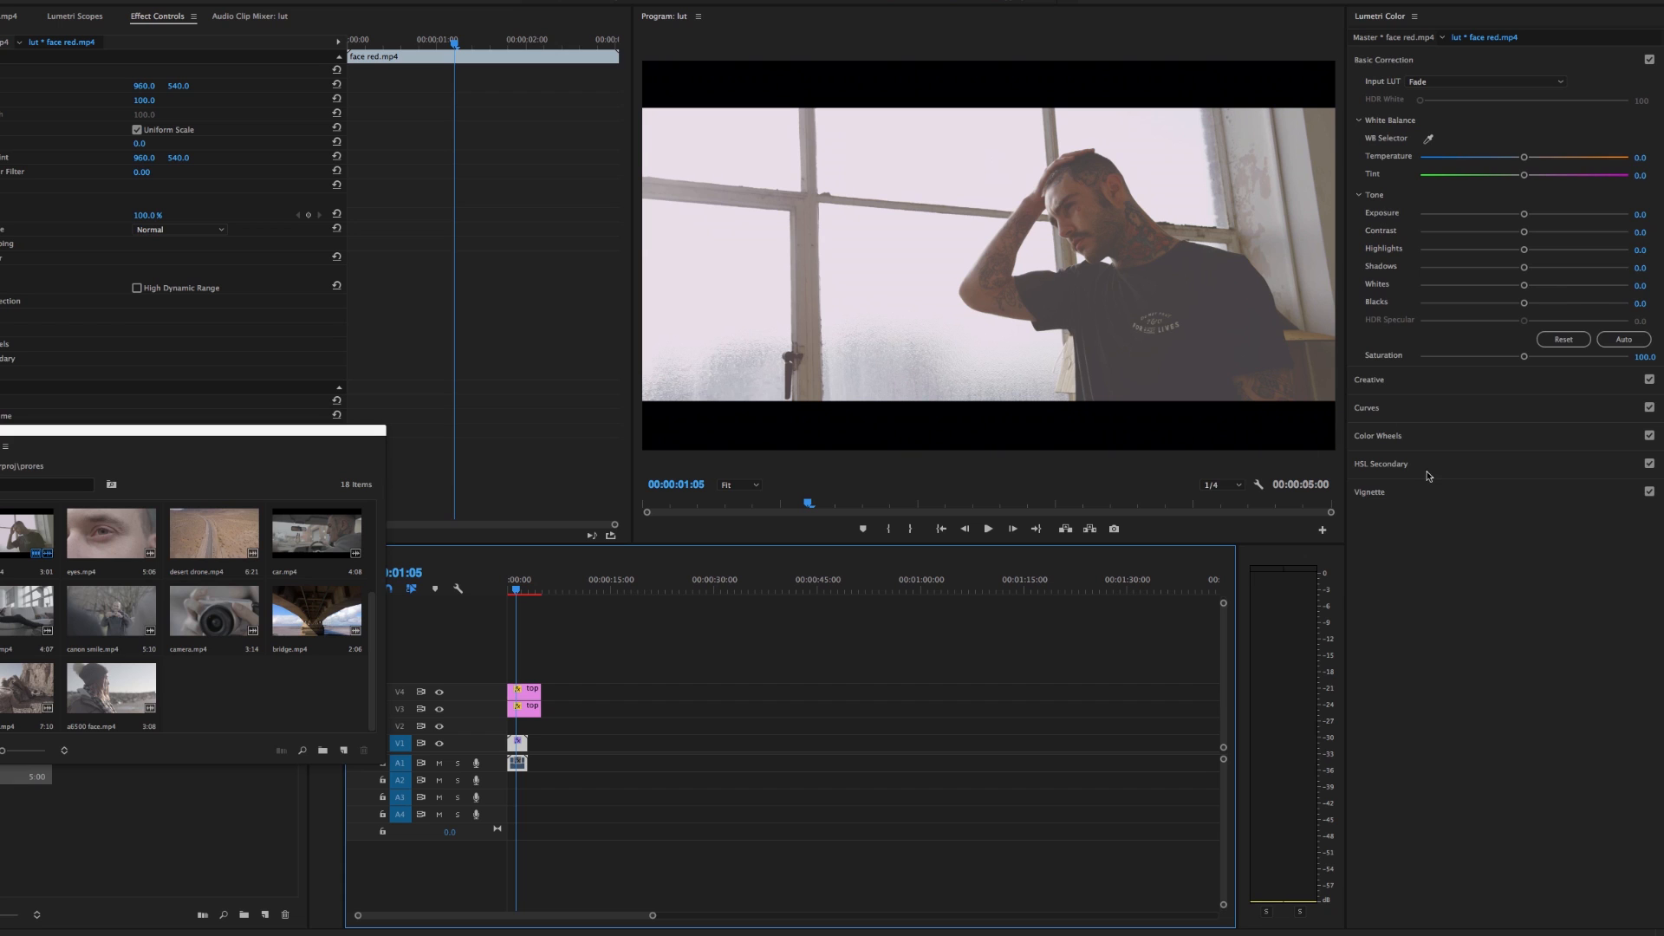
pyautogui.click(1487, 407)
pyautogui.click(1458, 335)
pyautogui.moveTo(1513, 281); pyautogui.dragTo(1548, 219)
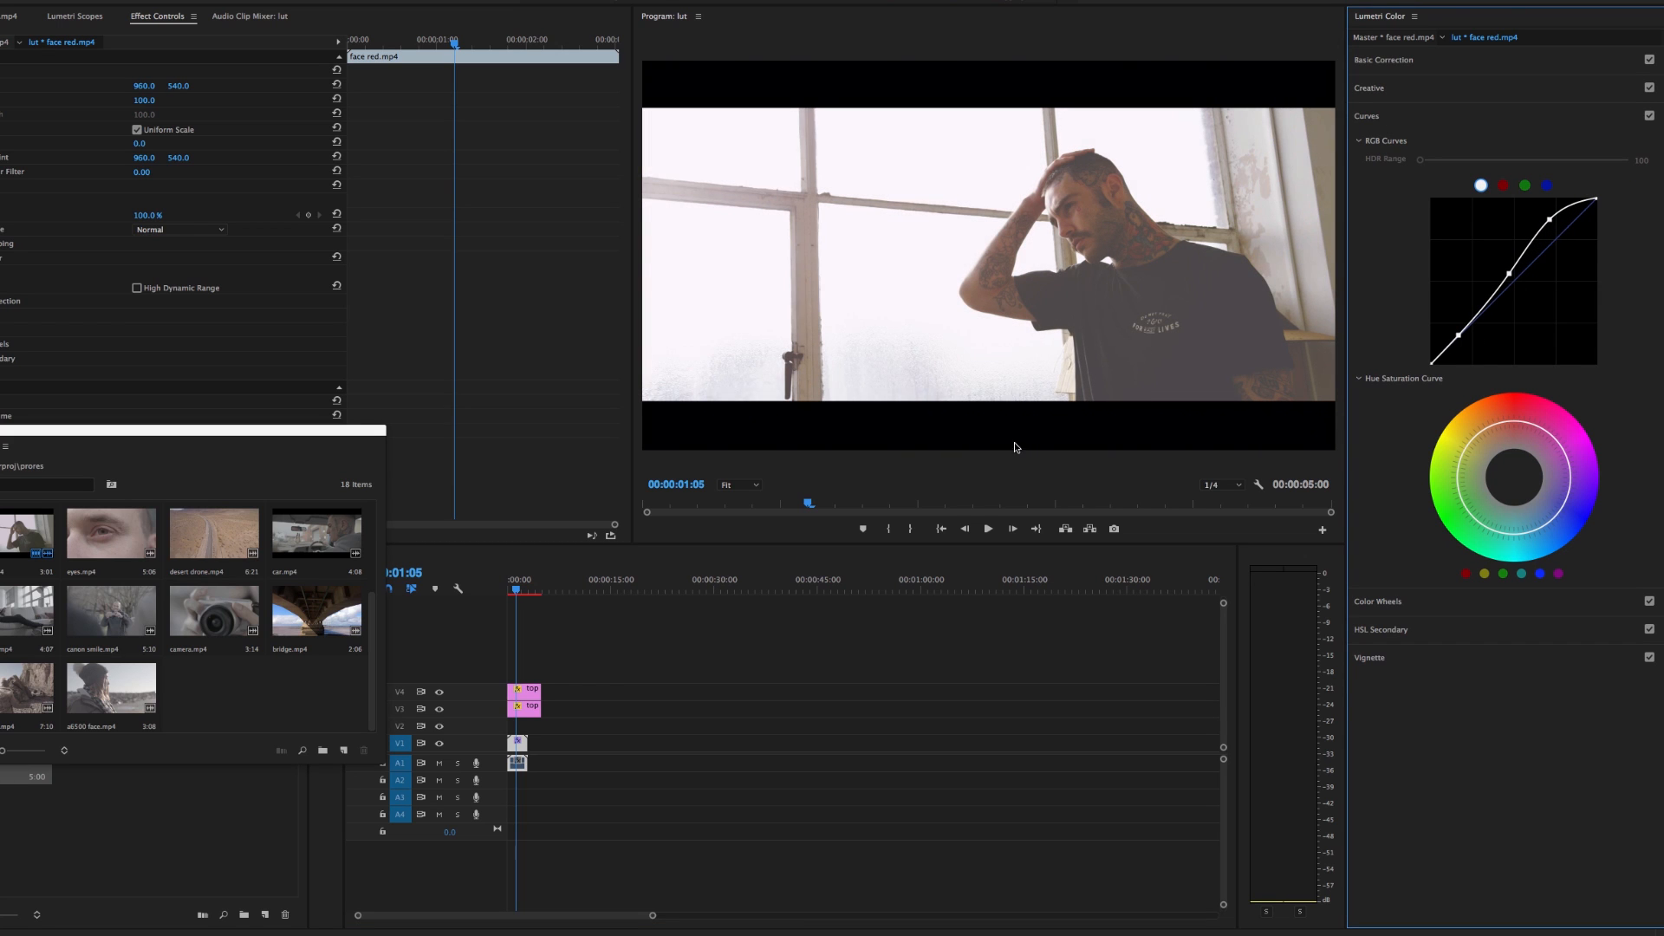
pyautogui.click(0, 258)
pyautogui.click(0, 258)
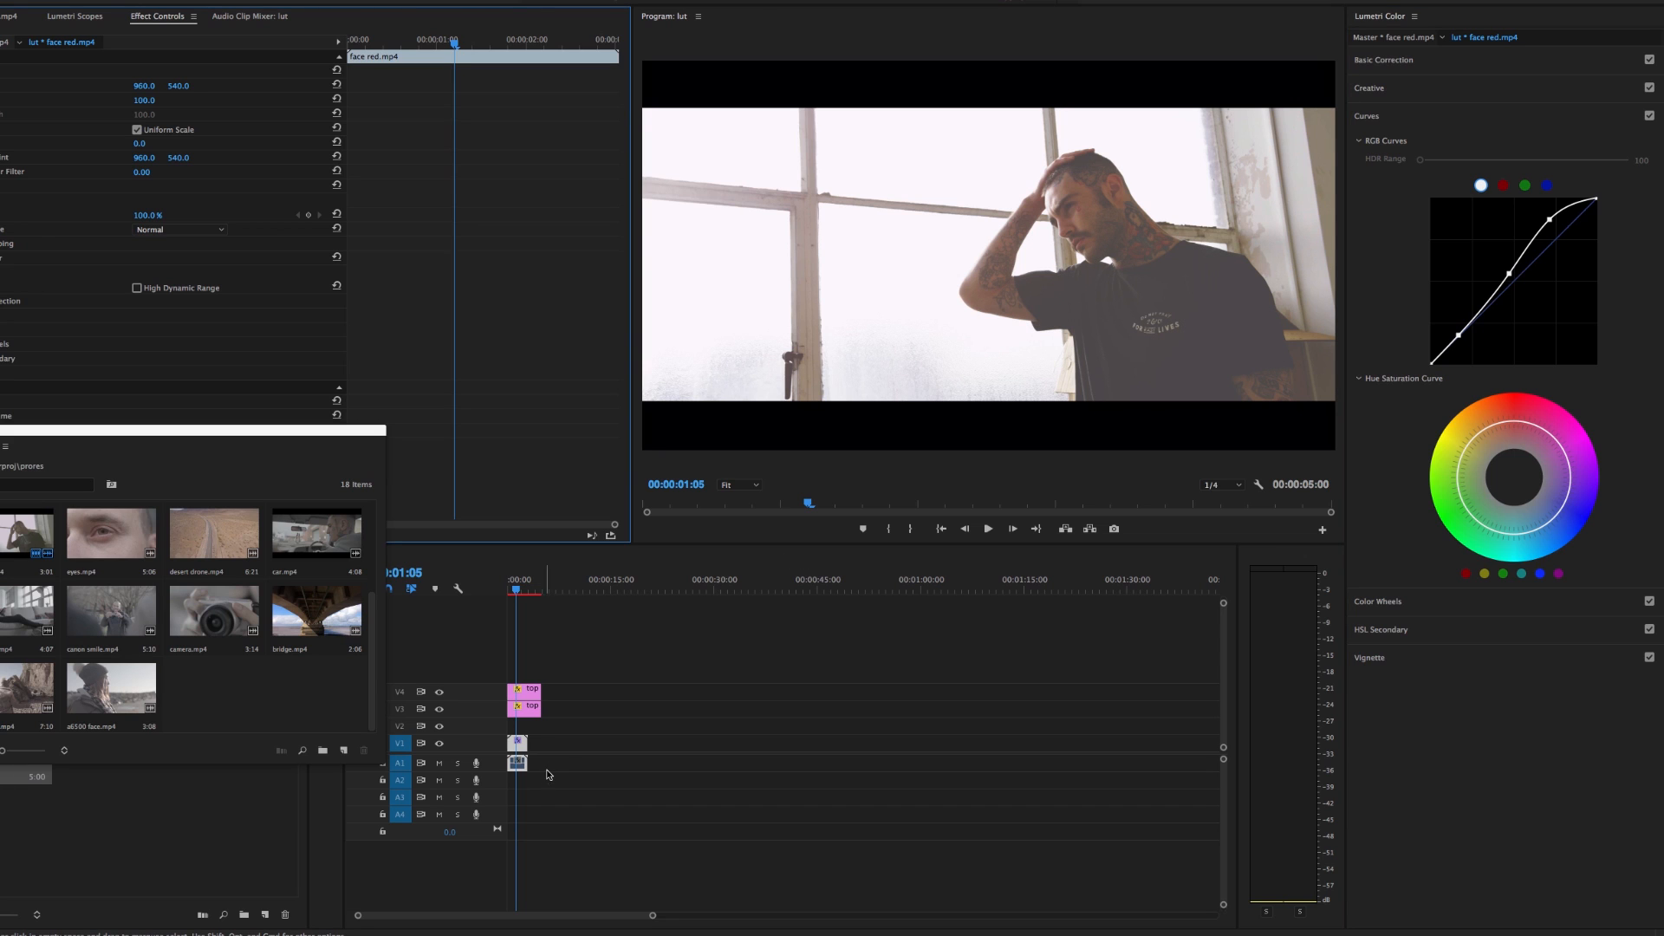
pyautogui.moveTo(373, 685); pyautogui.dragTo(373, 602)
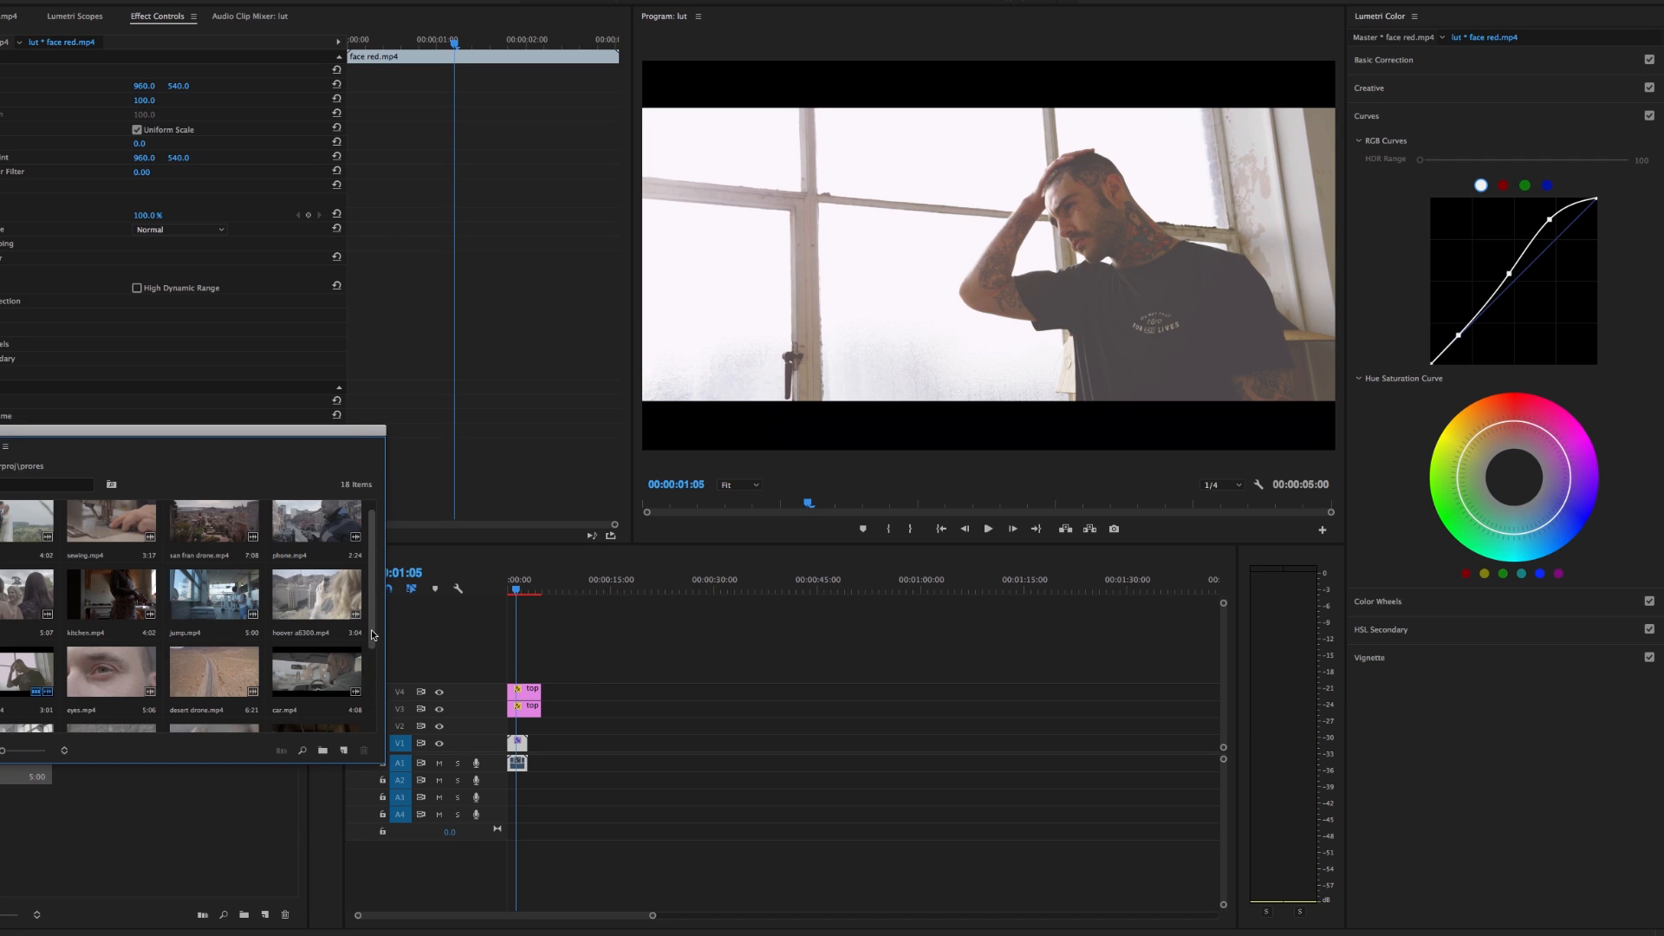
pyautogui.scroll(-2, 374, 693)
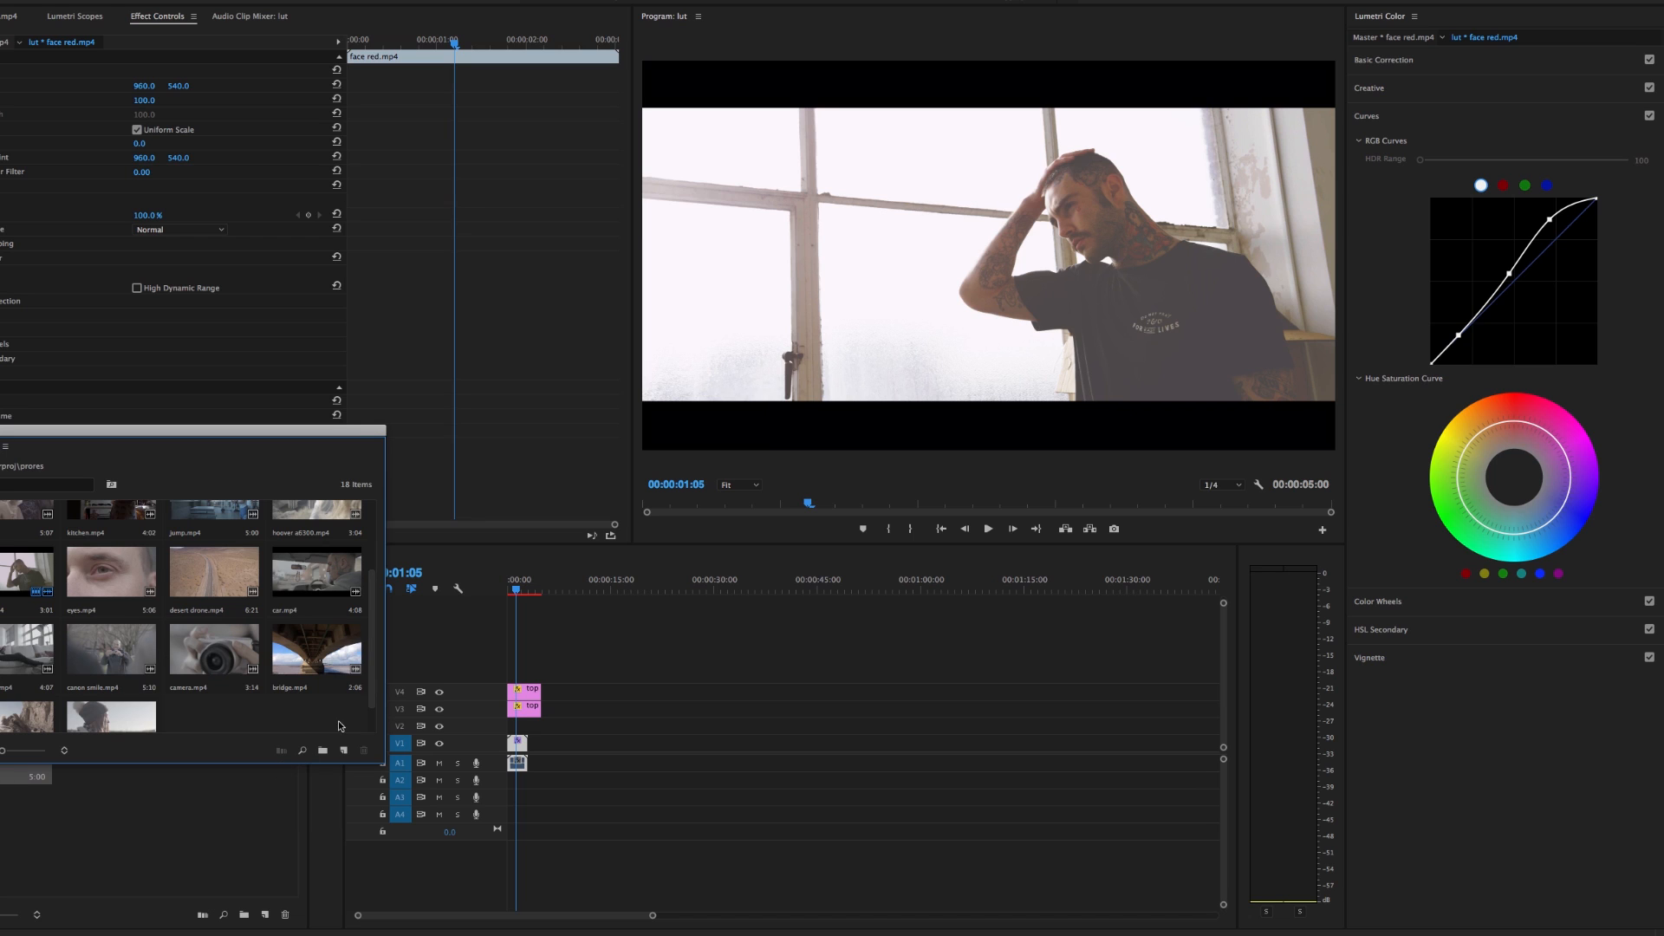
pyautogui.scroll(-1, 370, 696)
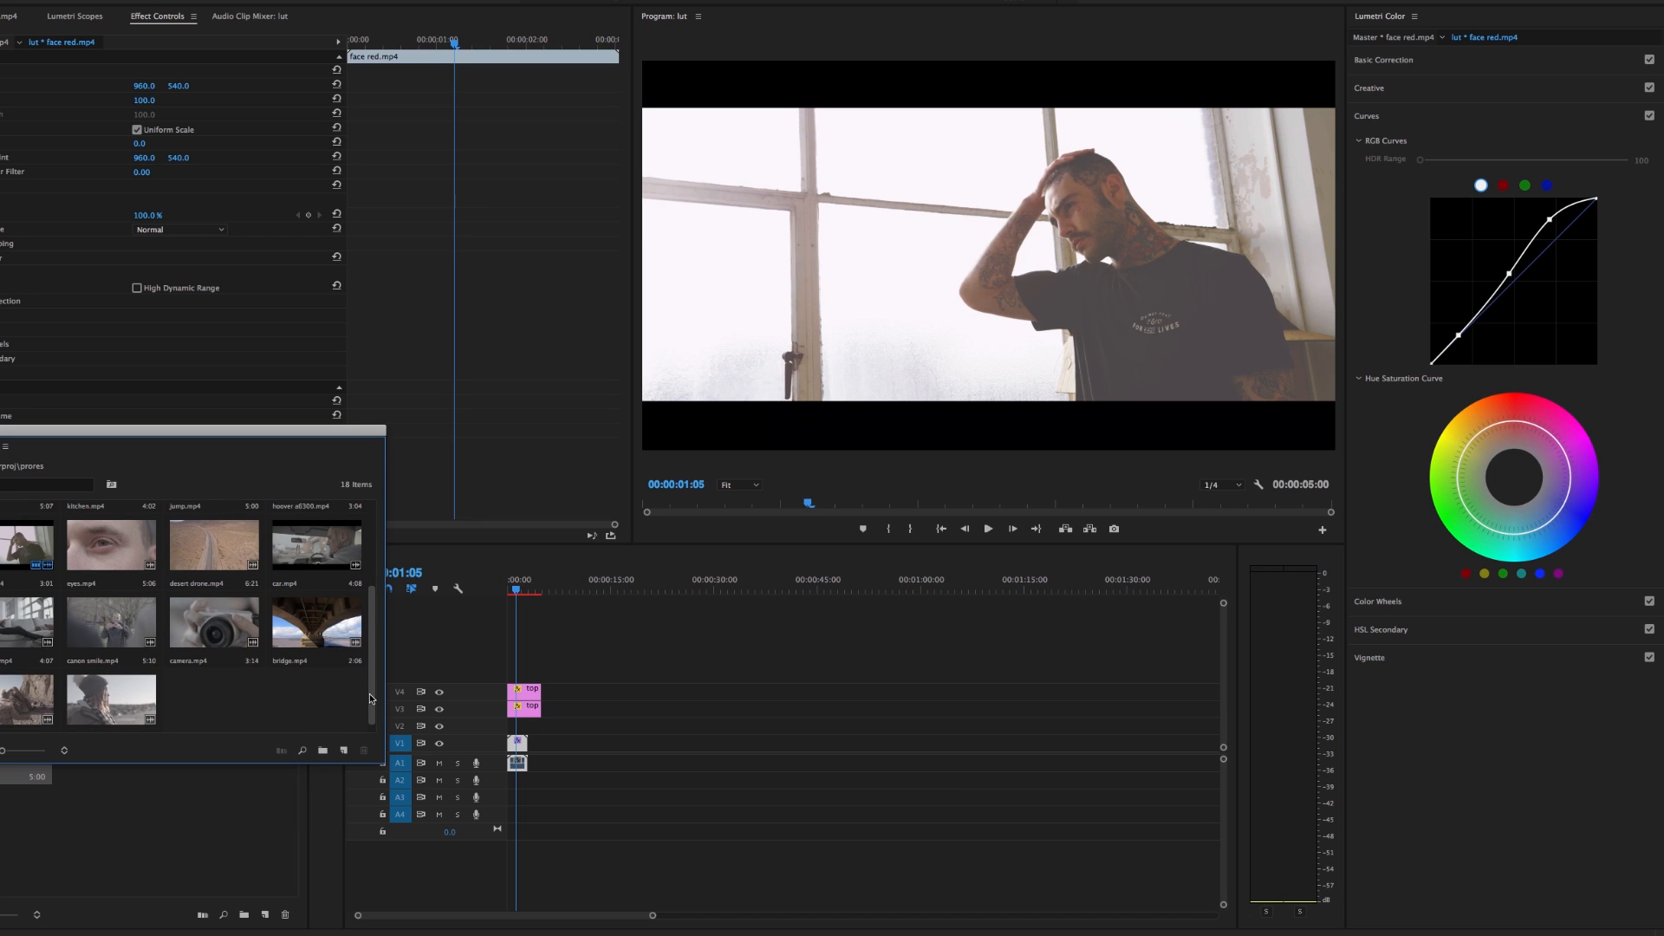
pyautogui.scroll(-1, 369, 693)
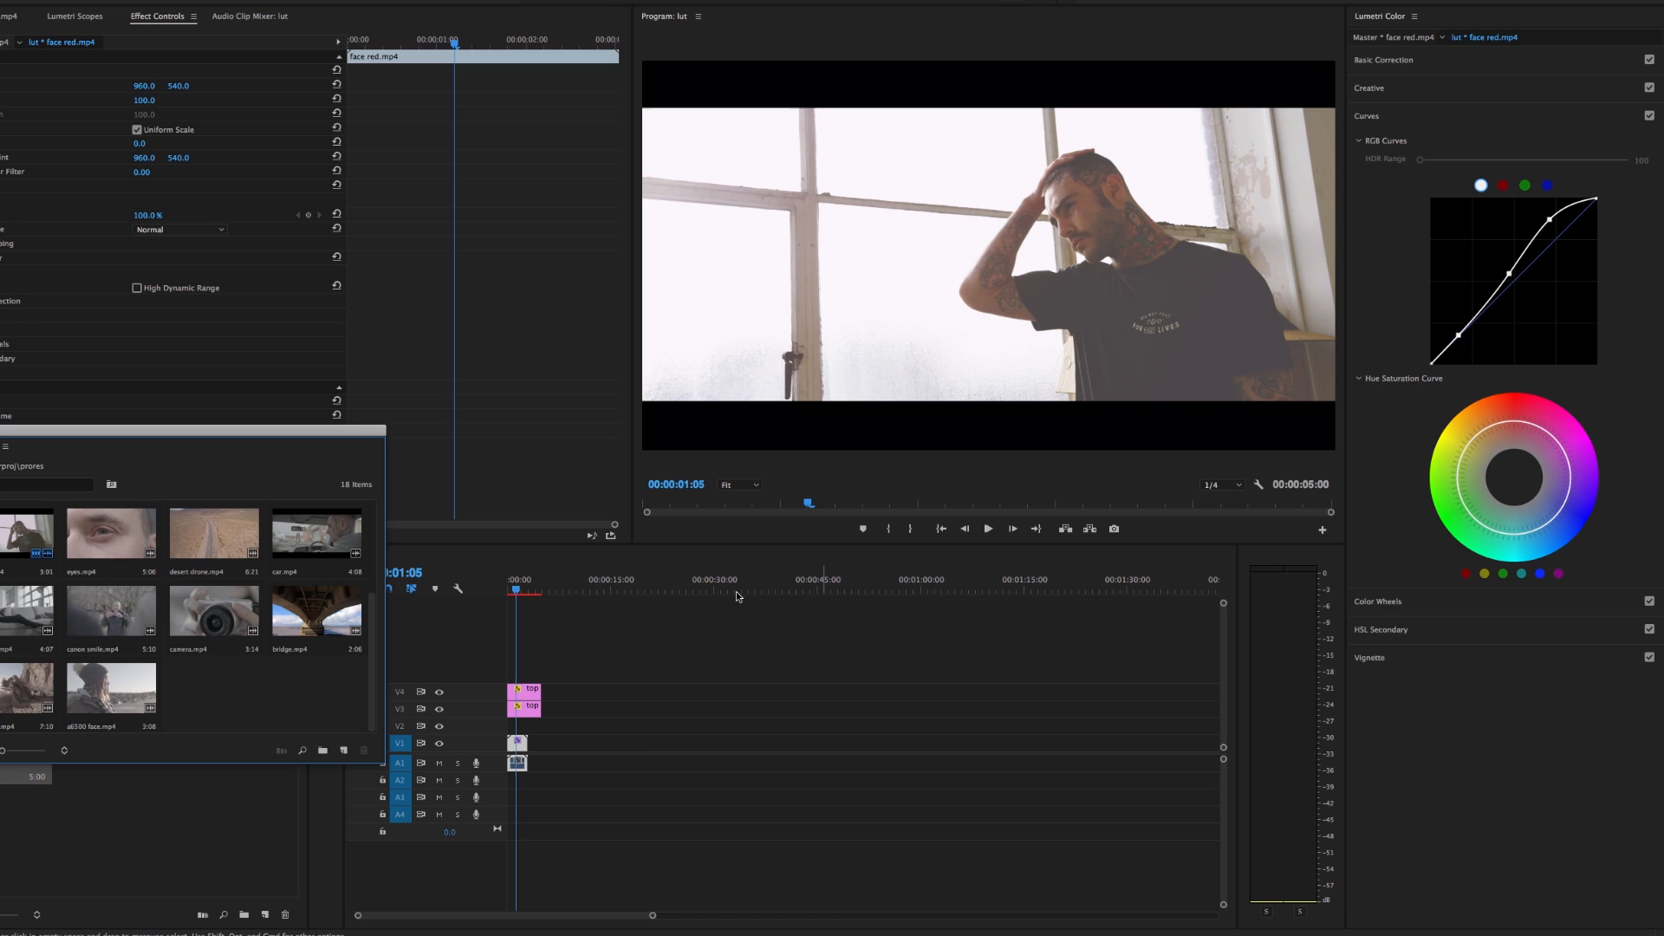